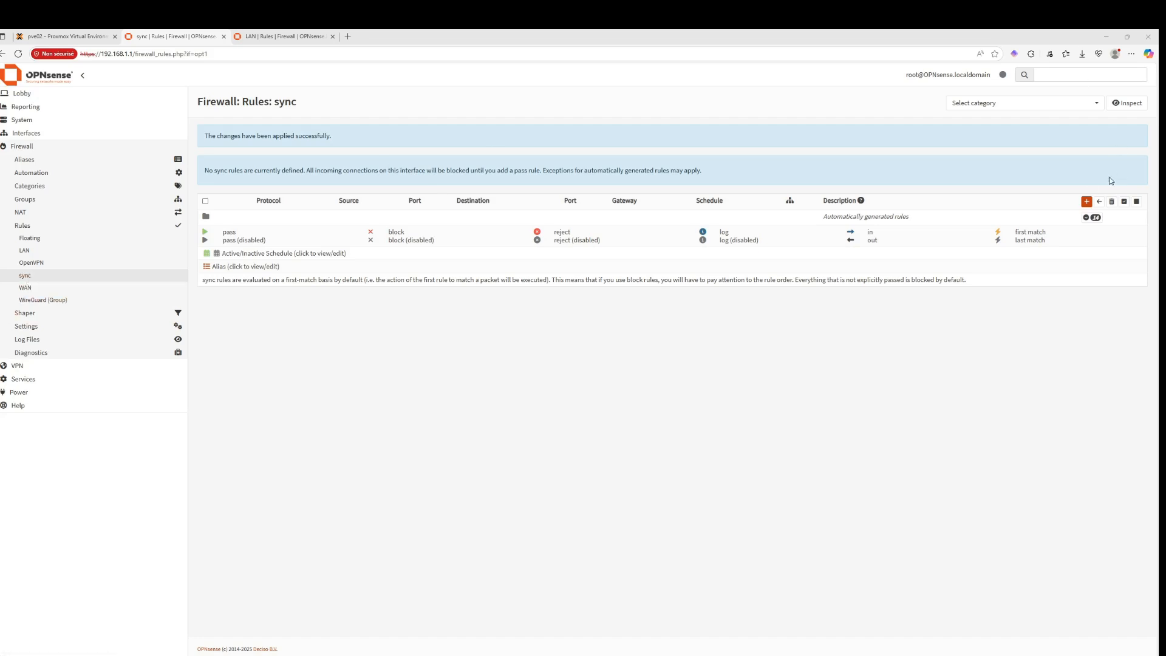
Step: Start a new pass rule on the sync interface with protocol TCP/UDP and source sync net
left_click(1086, 202)
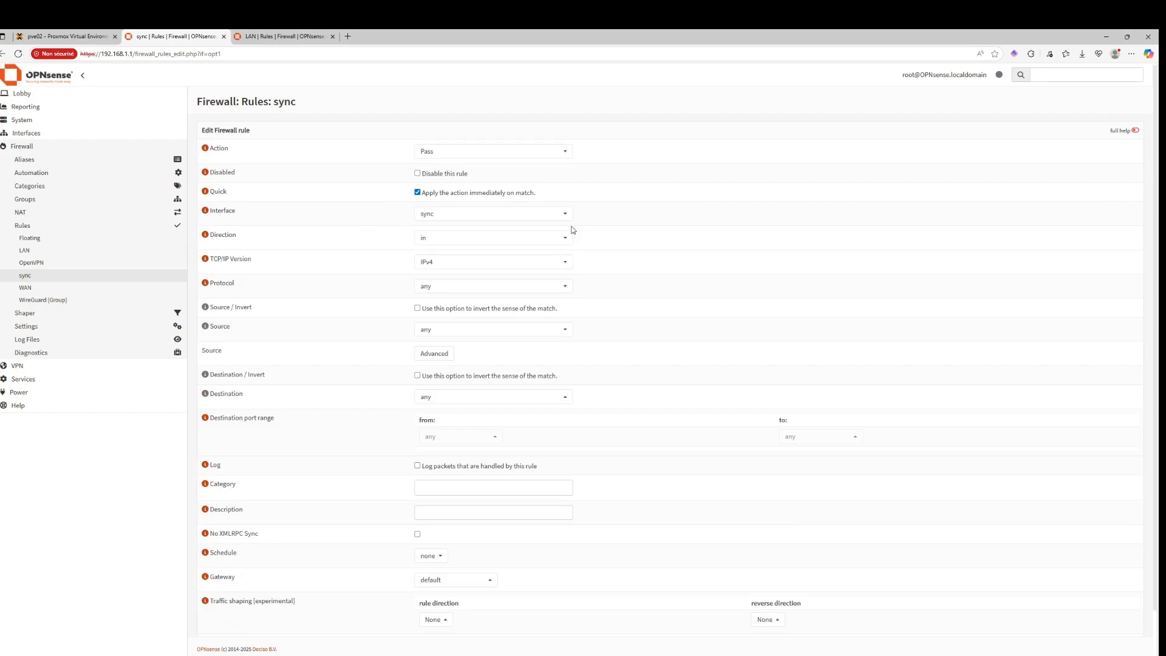
left_click(513, 287)
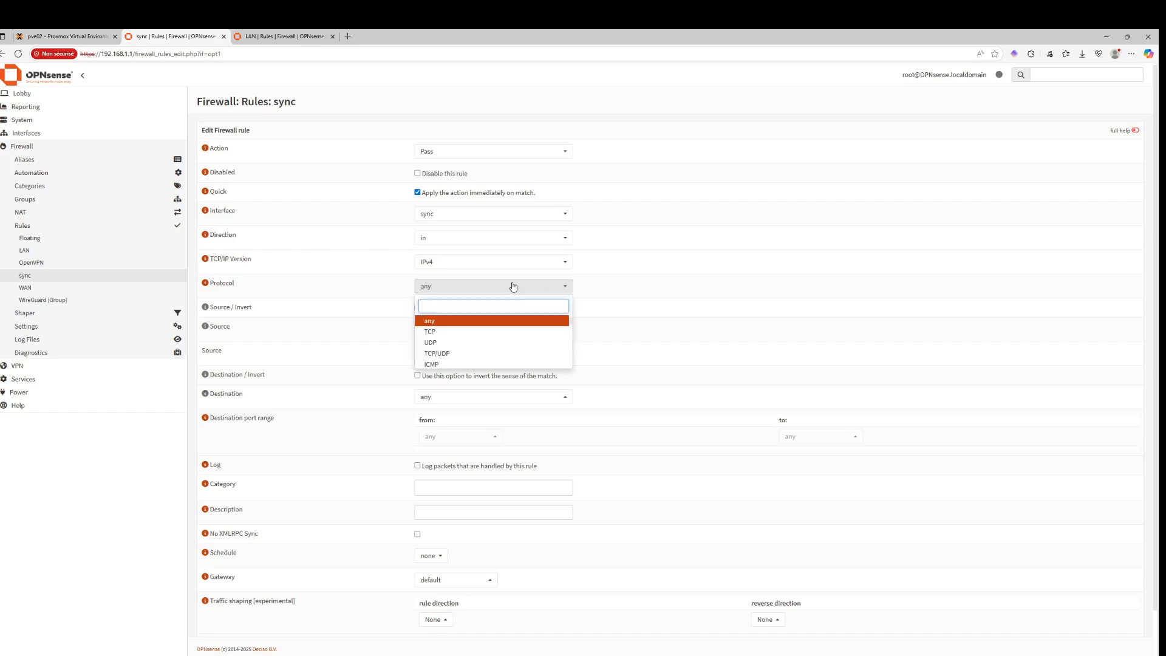
left_click(448, 353)
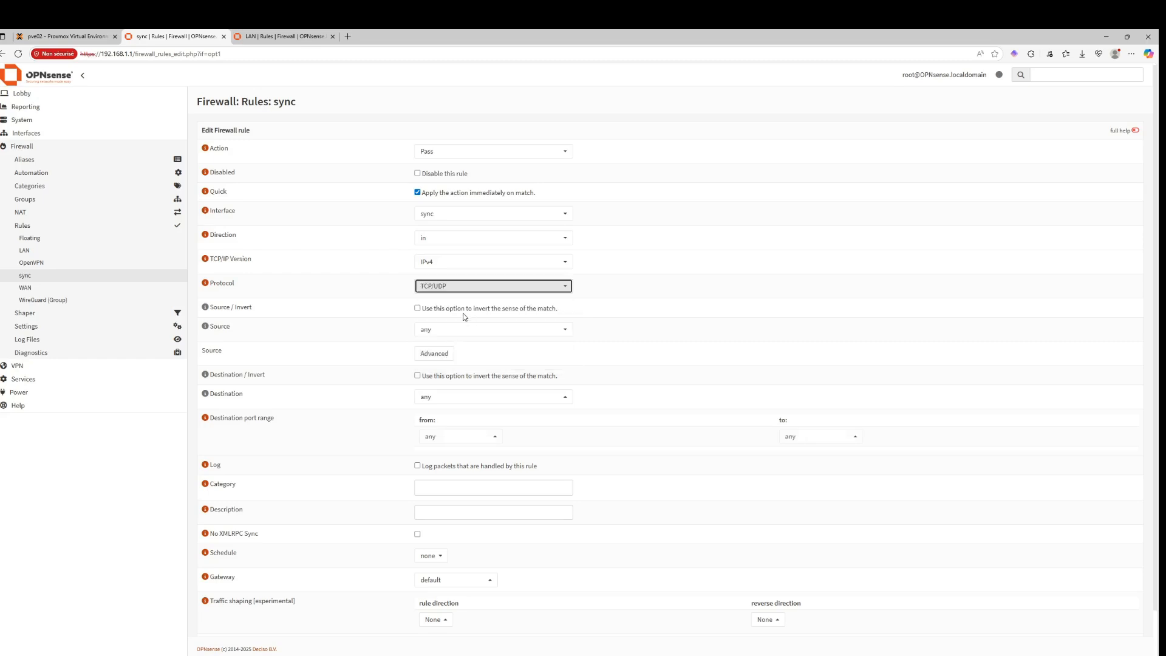
left_click(465, 333)
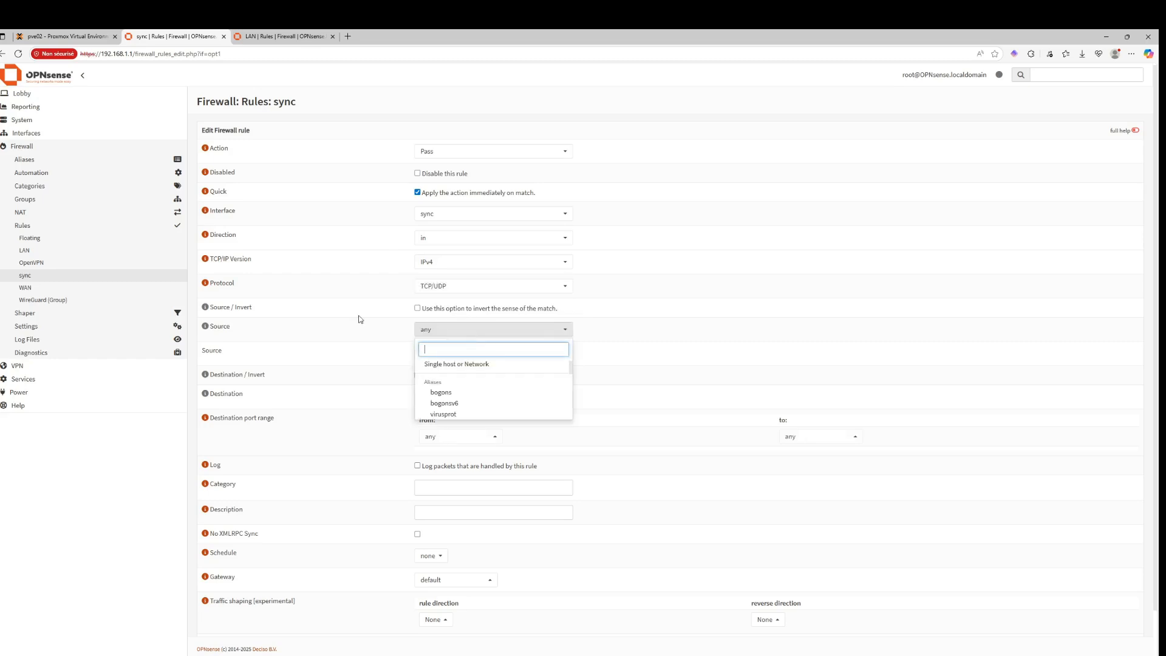
type("source")
key("ctrl+a")
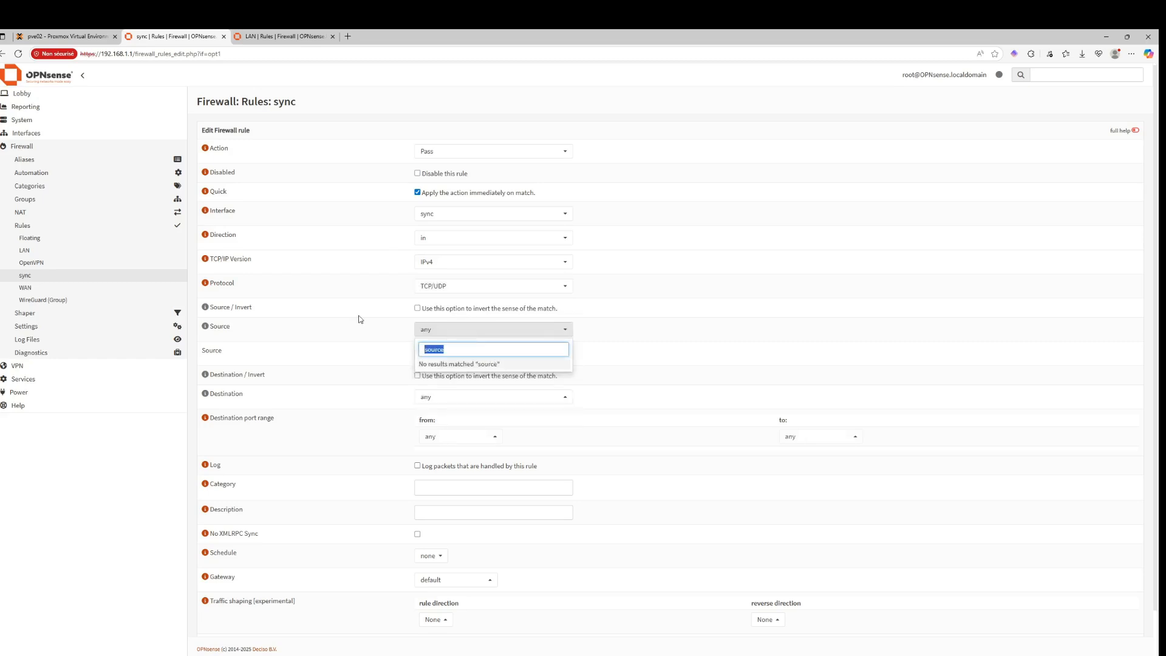
type("sync")
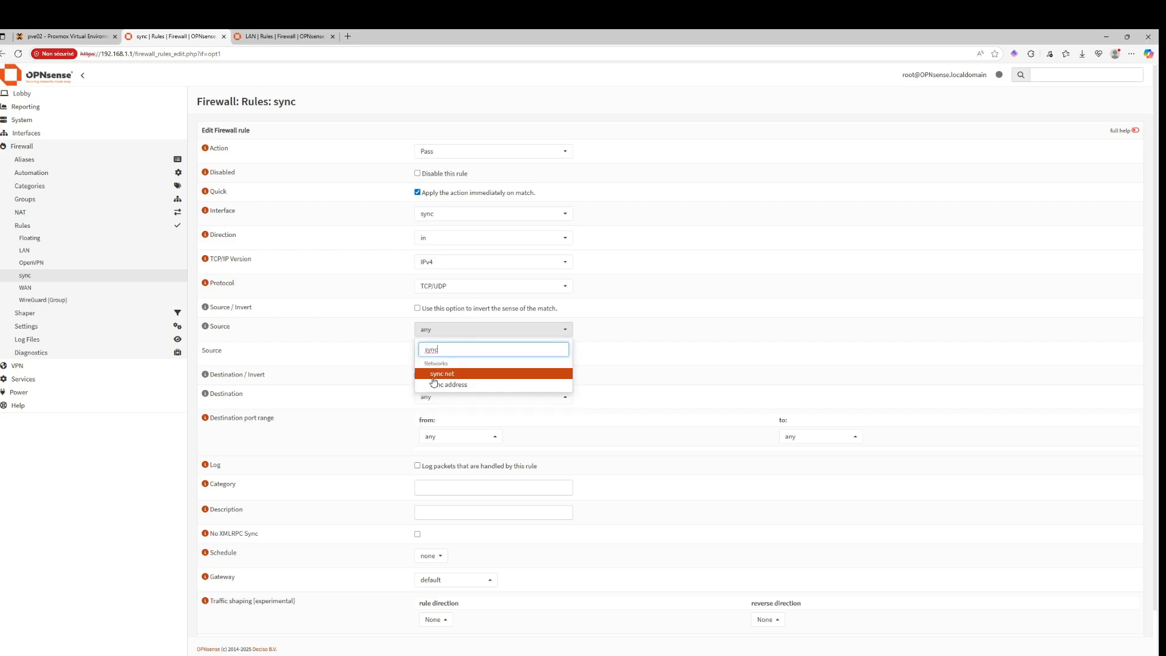
key("Return")
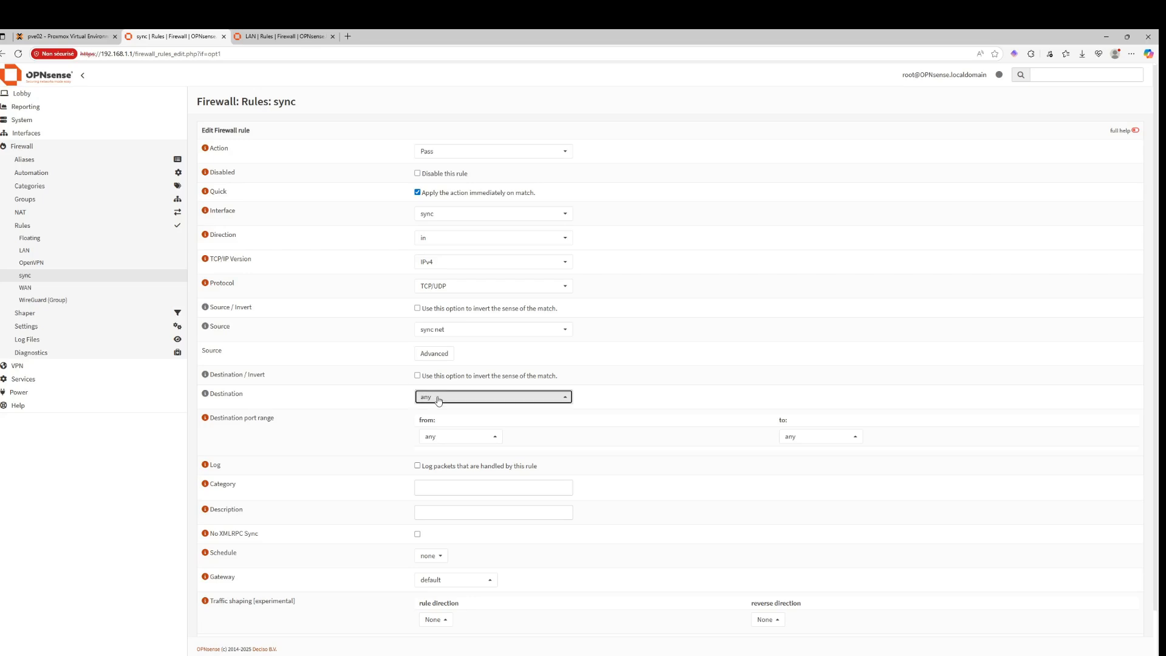
Step: Set the rule's destination to sync address and its destination port range to HTTPS
left_click(438, 398)
type("sync")
key("Down")
key("Return")
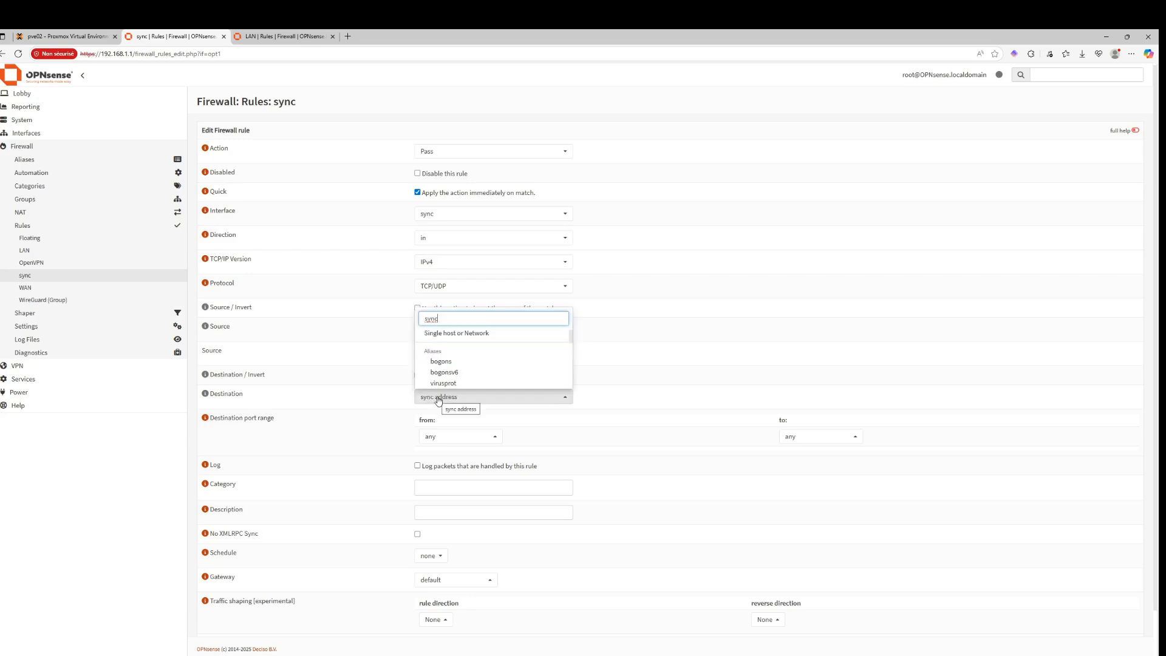
left_click(367, 360)
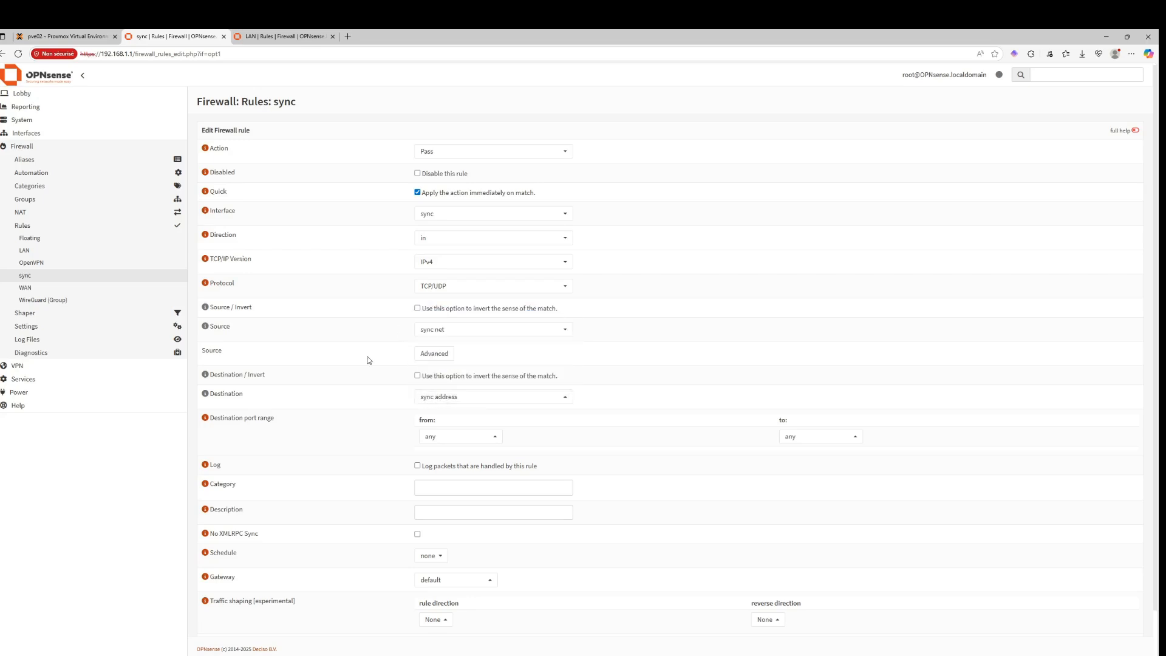
left_click(450, 436)
type("htt")
key("Down")
key("Return")
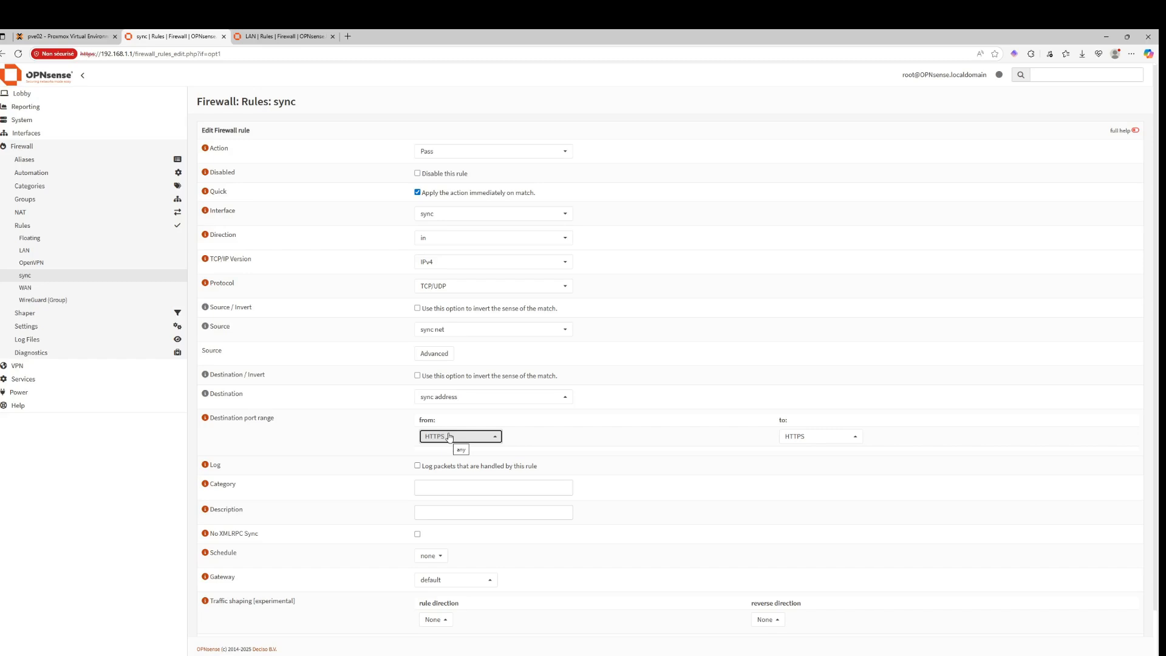
Step: Enable packet logging for the HTTPS rule, save it and apply the firewall changes
scroll(437, 516, "down", 2)
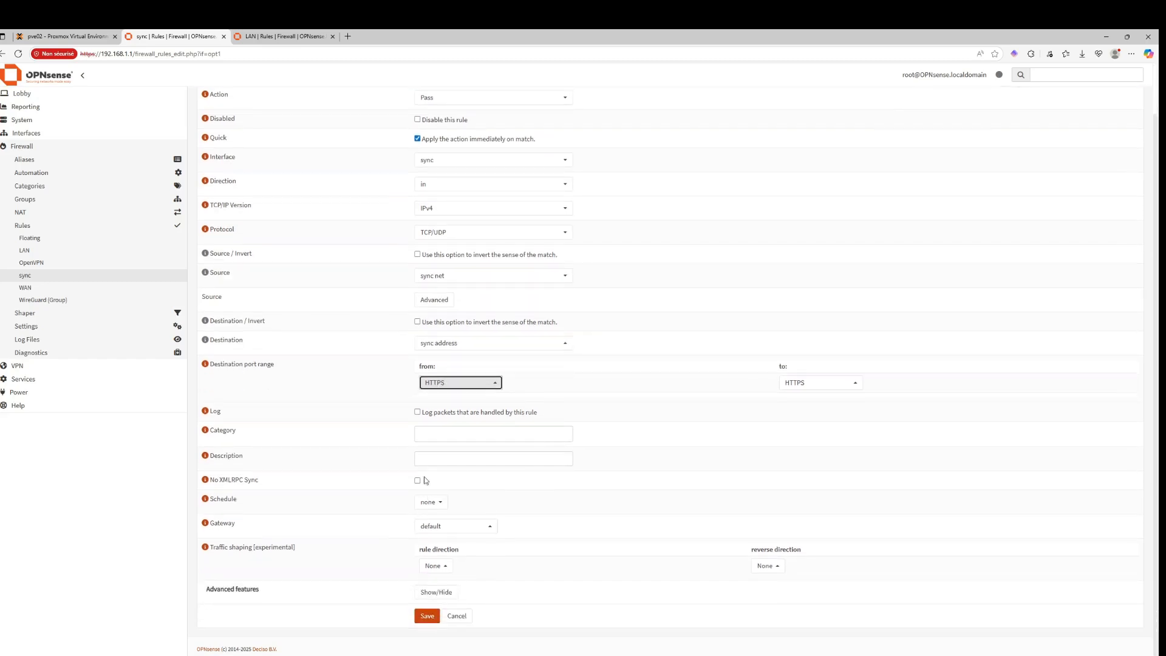
left_click(417, 411)
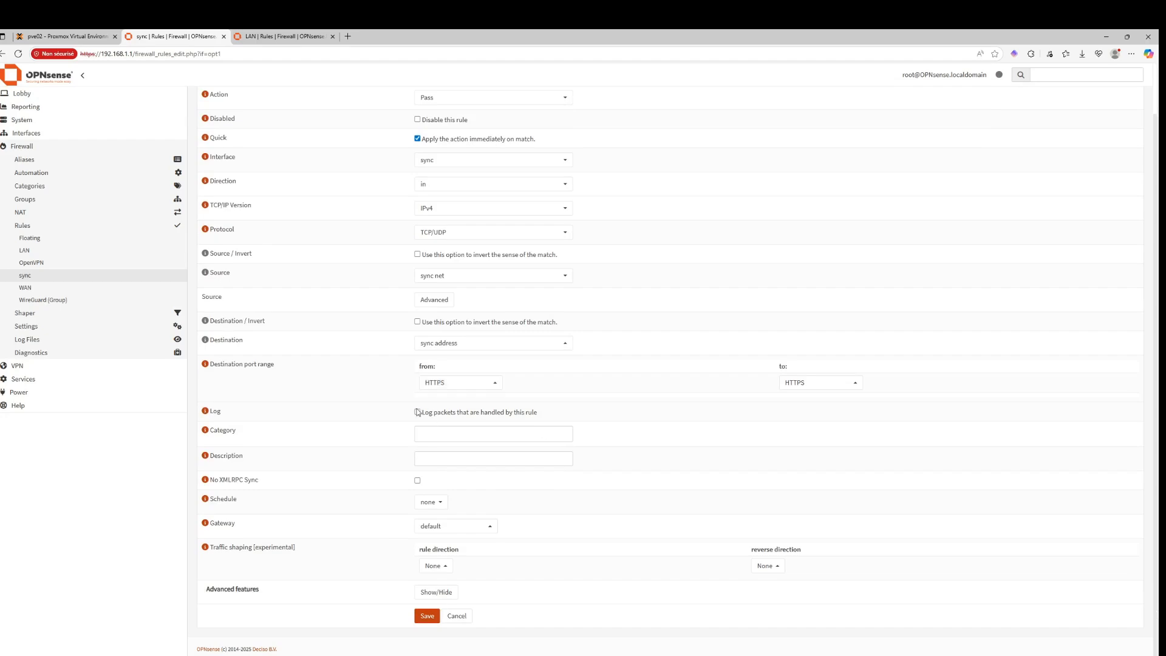
left_click(426, 617)
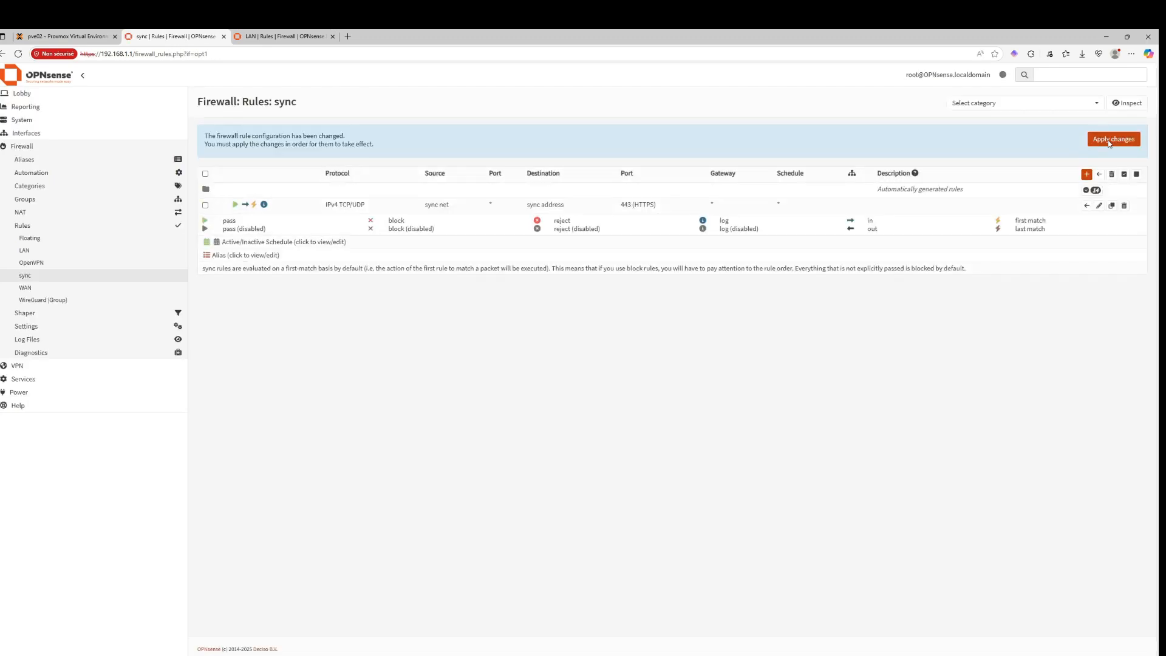
left_click(1109, 142)
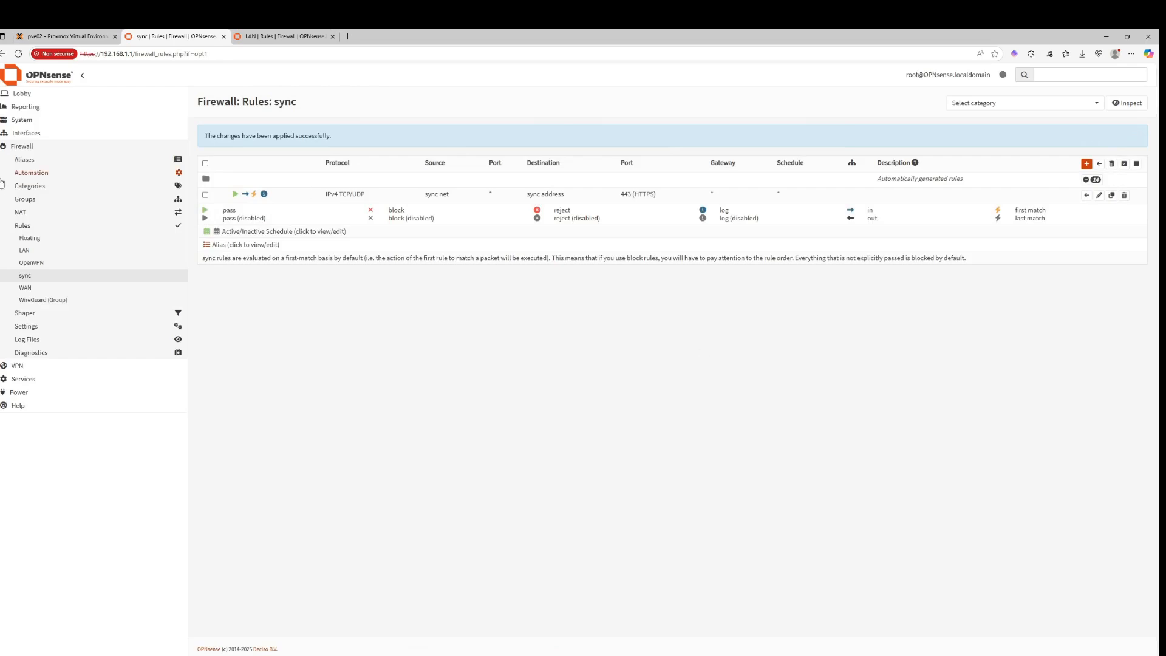
Step: Open the system administration settings to check the web GUI protocol and TCP port
left_click(27, 123)
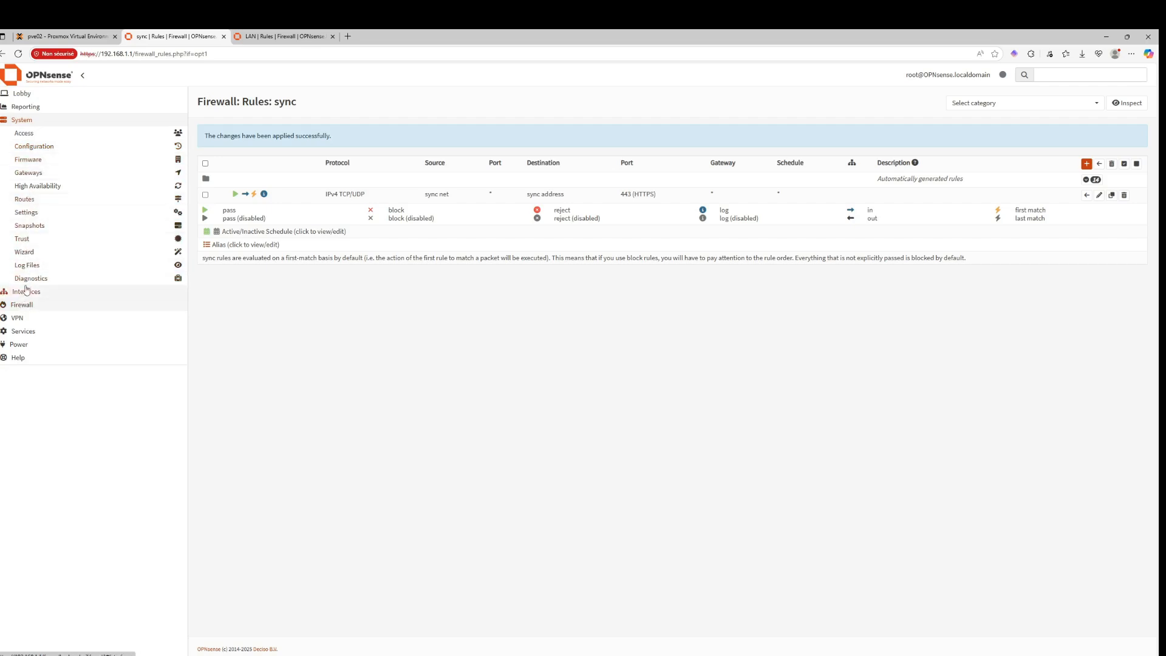
left_click(31, 148)
left_click(31, 148)
left_click(33, 214)
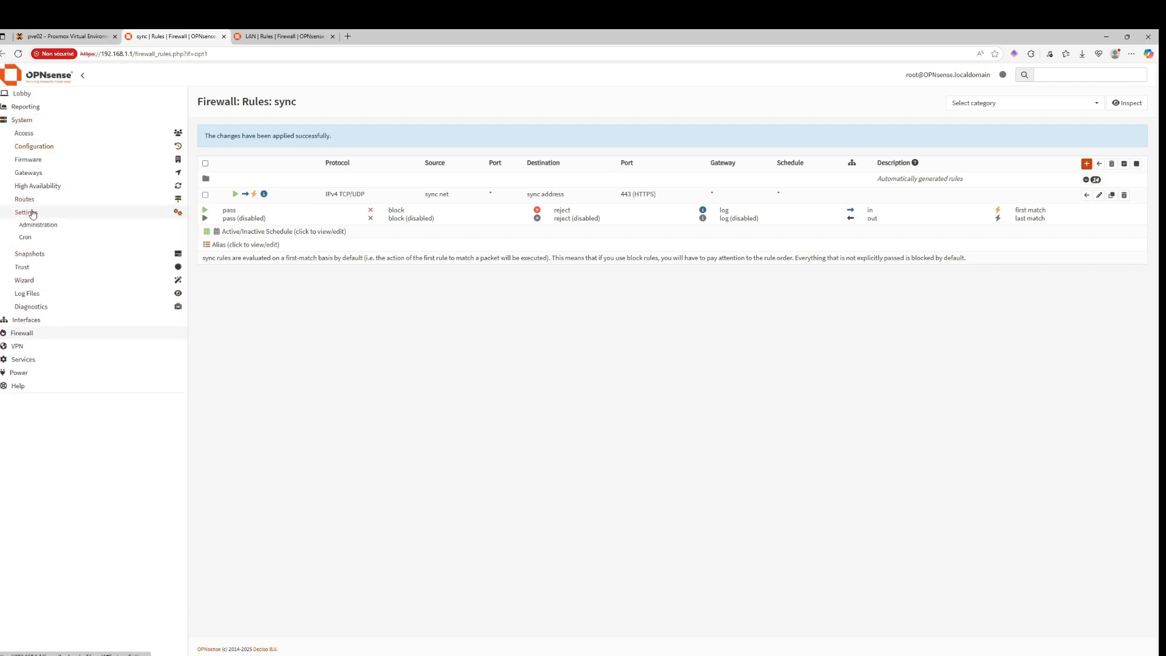
left_click(38, 224)
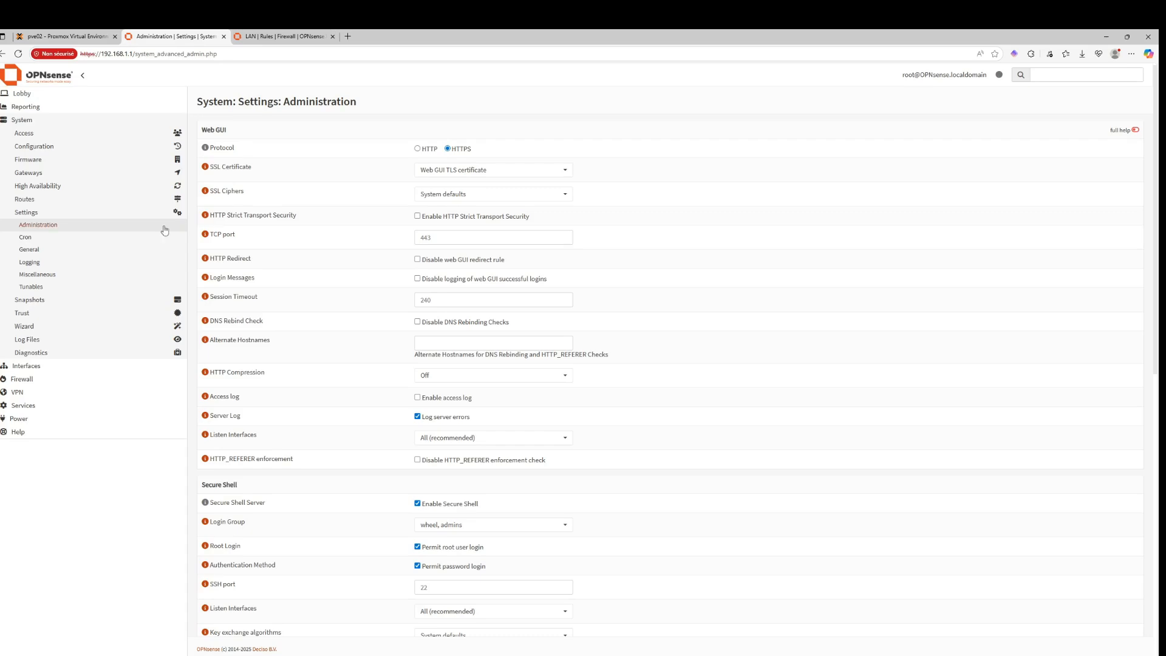
Step: Return to the sync firewall rules and start a second pass rule with protocol PFSYNC
left_click(17, 379)
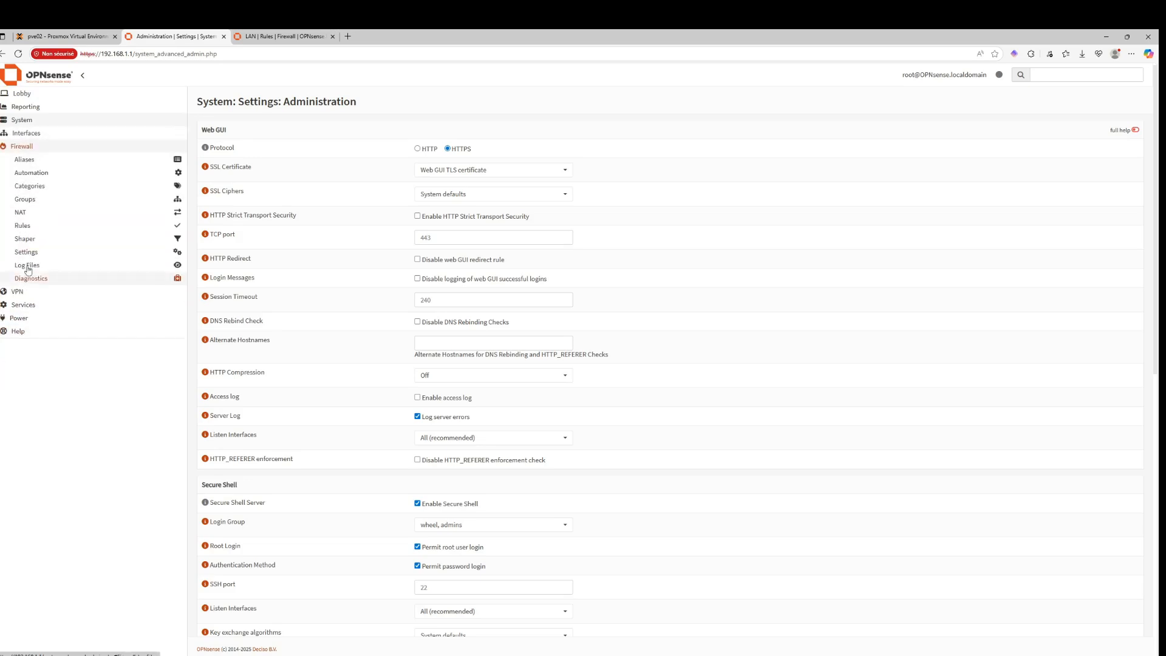
left_click(22, 226)
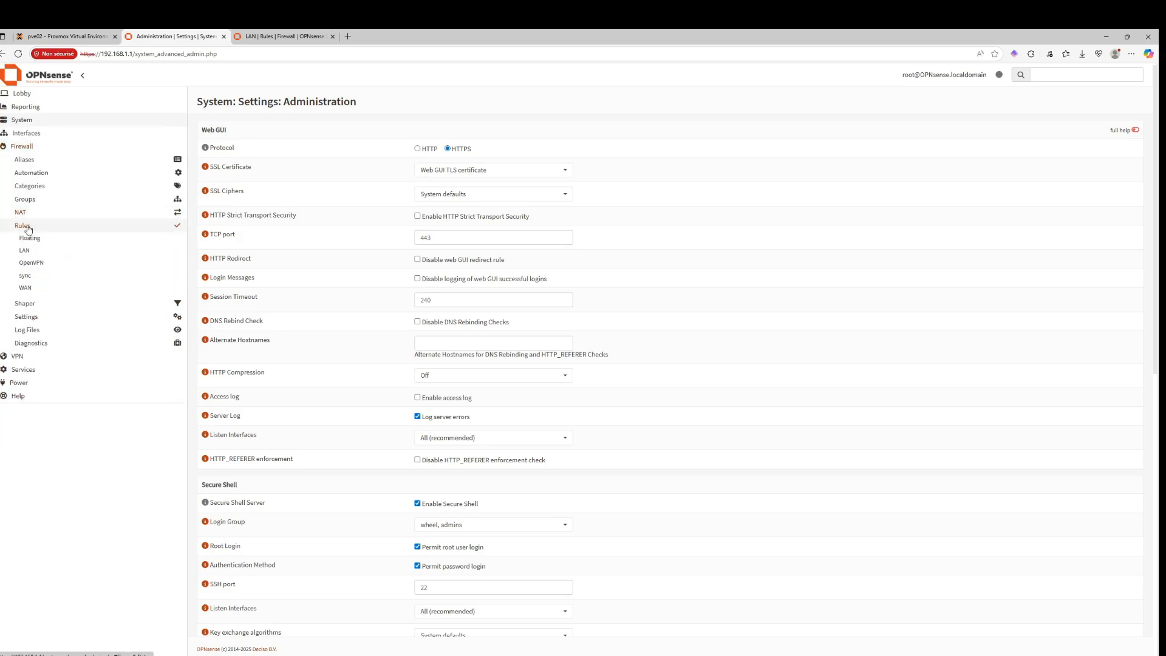
left_click(26, 275)
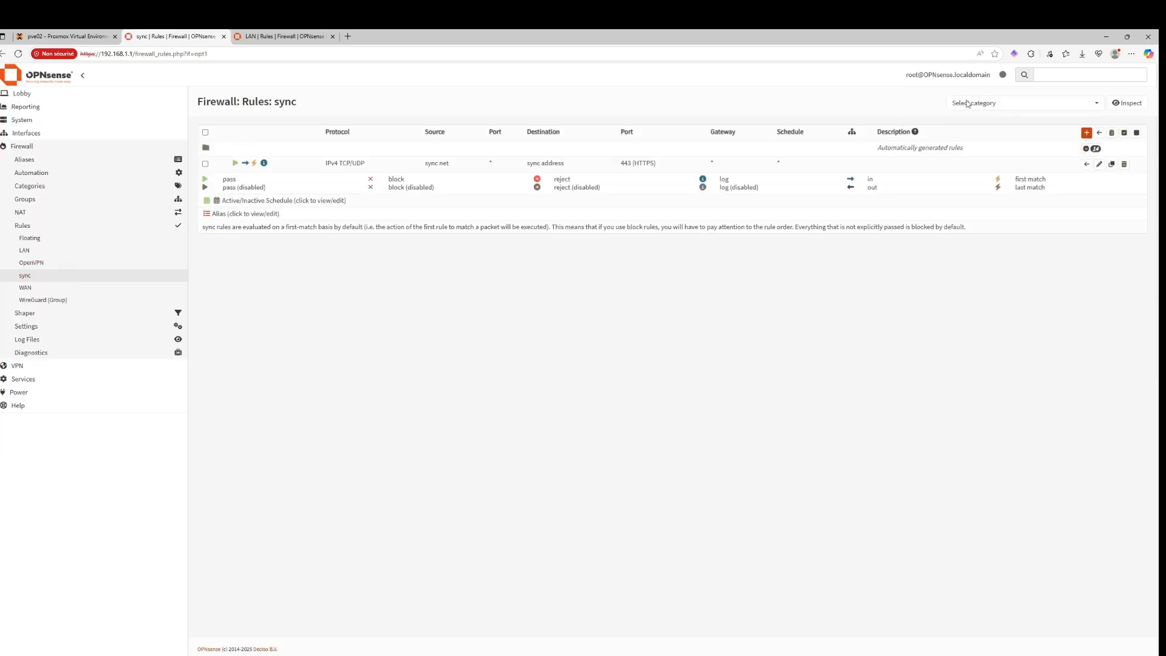
left_click(1087, 132)
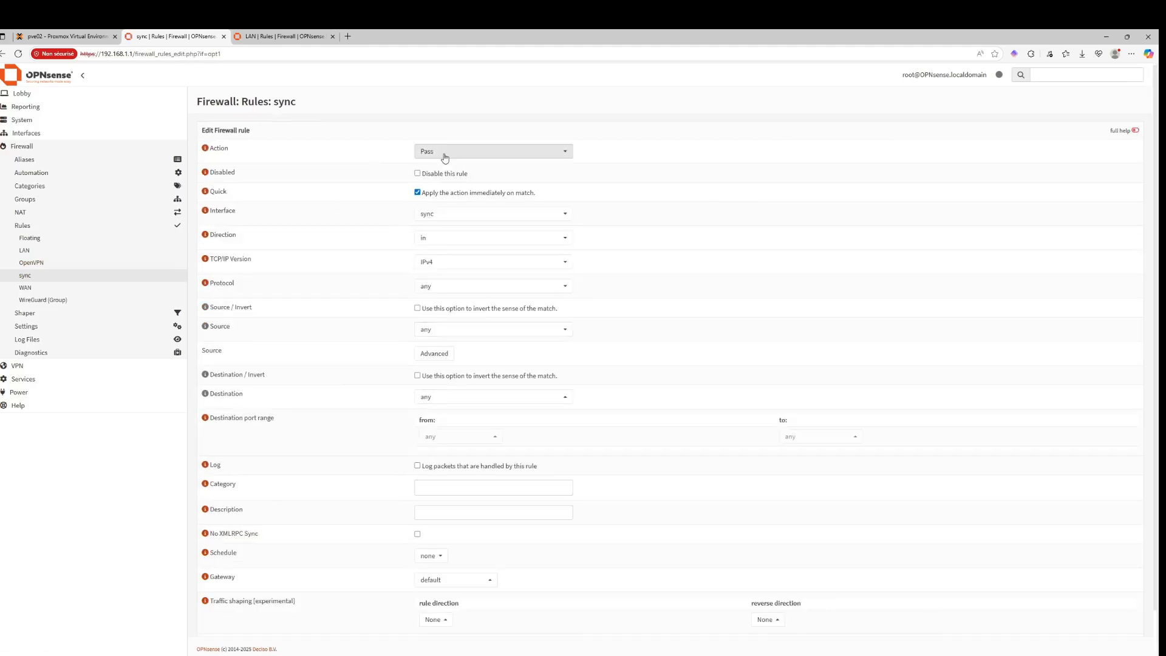
left_click(442, 286)
type("pfy")
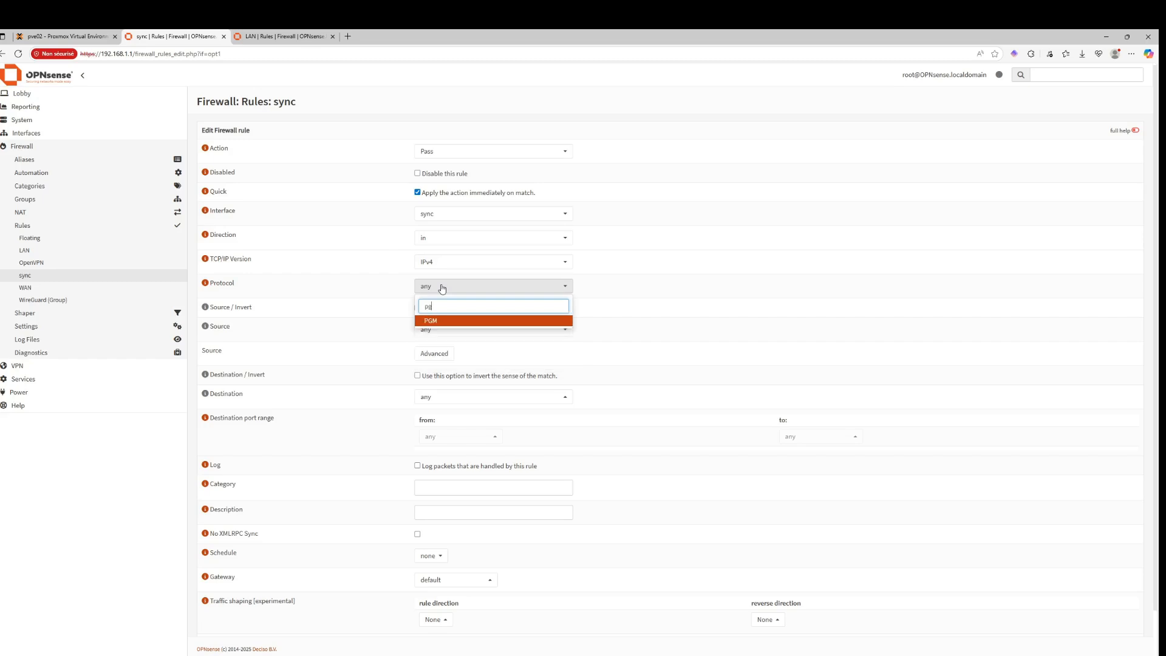
key("BackSpace")
type("s")
key("Return")
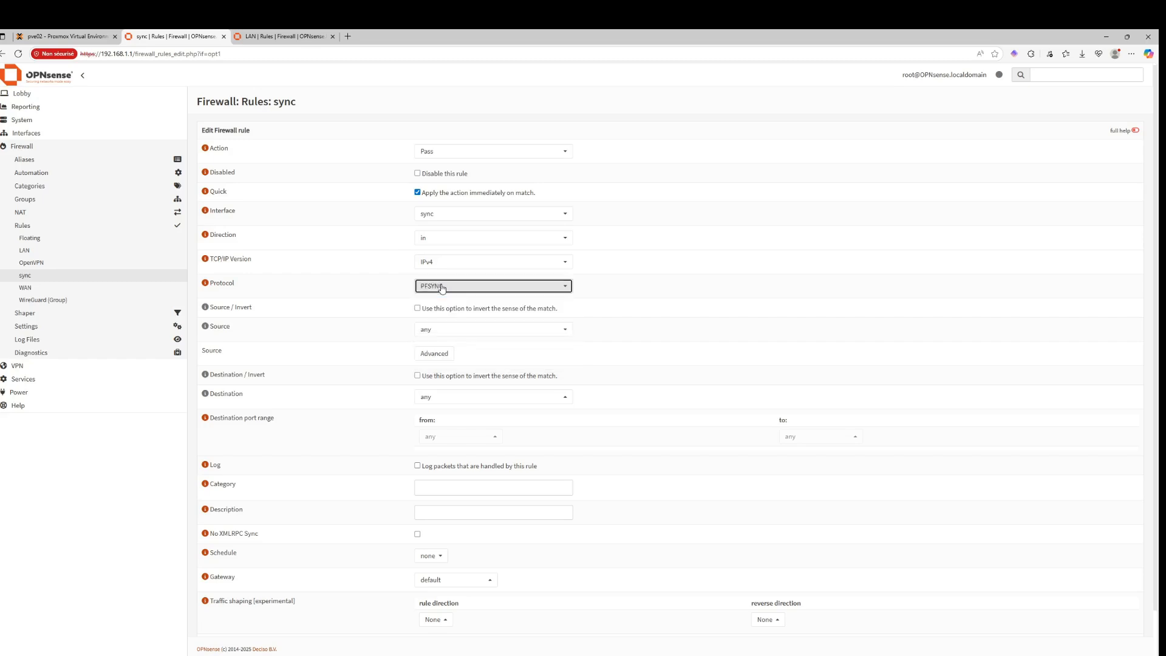
Step: Set the PFSYNC rule's source to sync net
left_click(445, 331)
type("so")
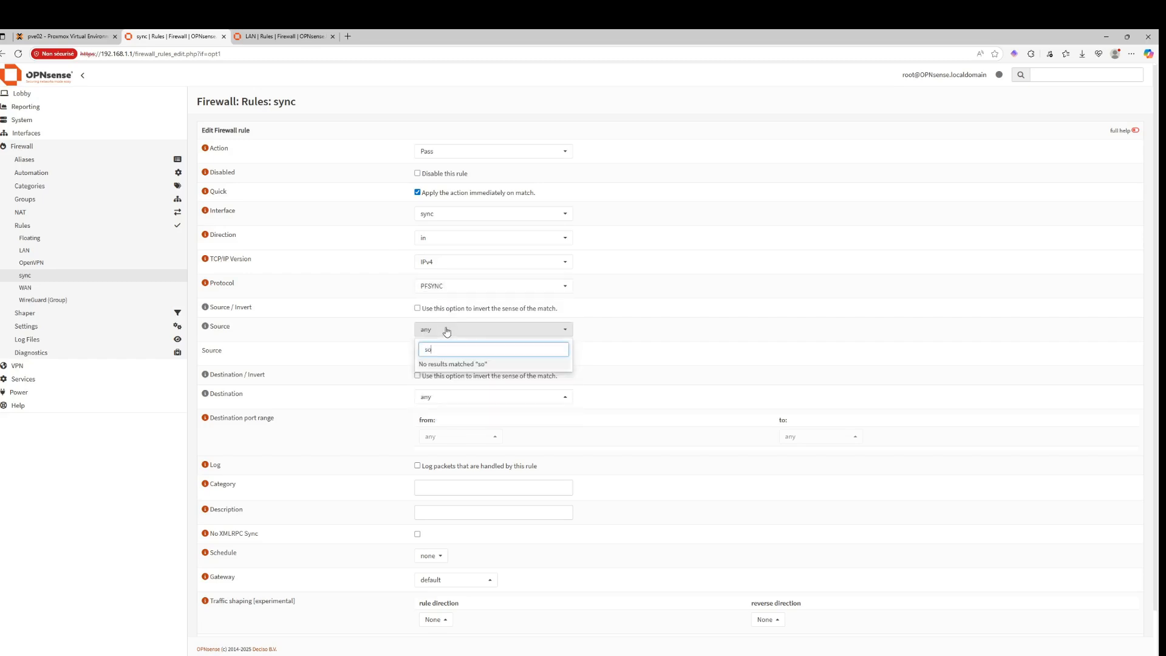
type("u")
key("BackSpace")
key("BackSpace")
key("BackSpace")
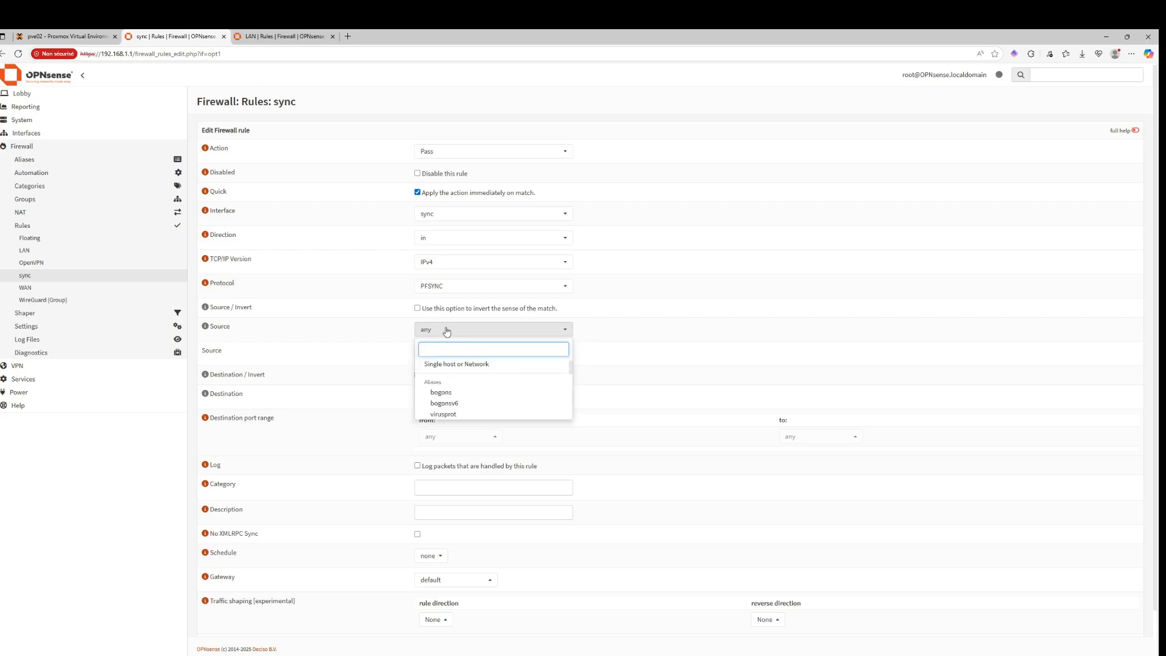
type("sy")
key("BackSpace")
key("BackSpace")
left_click(395, 344)
Step: Set the PFSYNC rule's destination to sync address
left_click(466, 403)
type("sy")
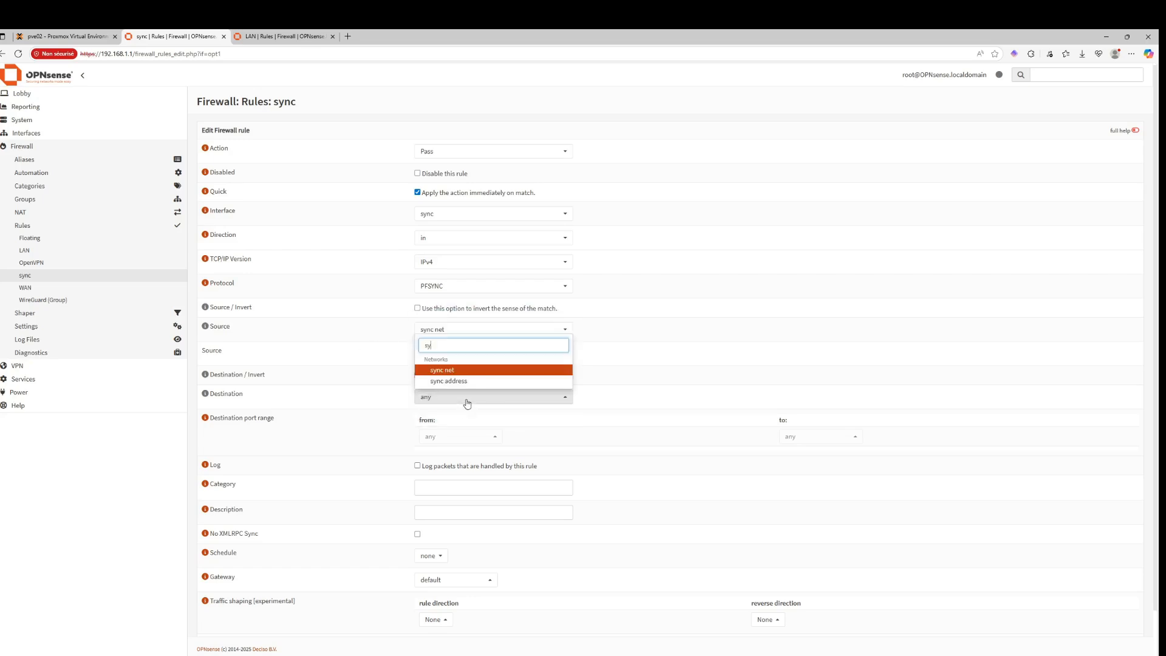
type("n")
key("Down")
key("Return")
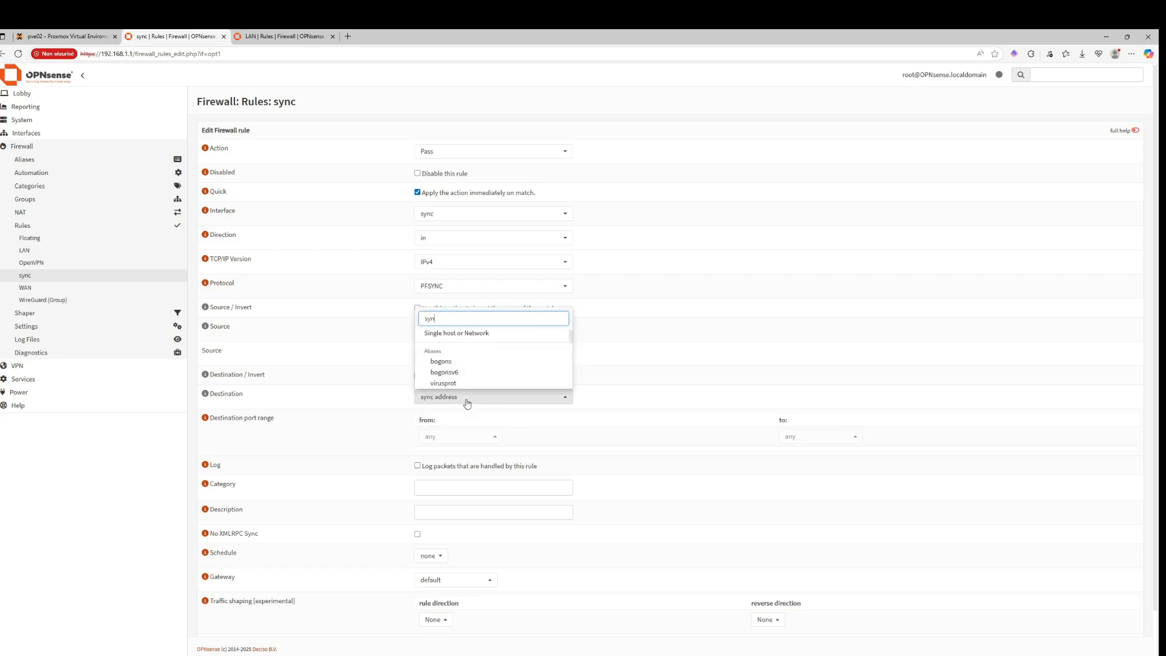
left_click(389, 348)
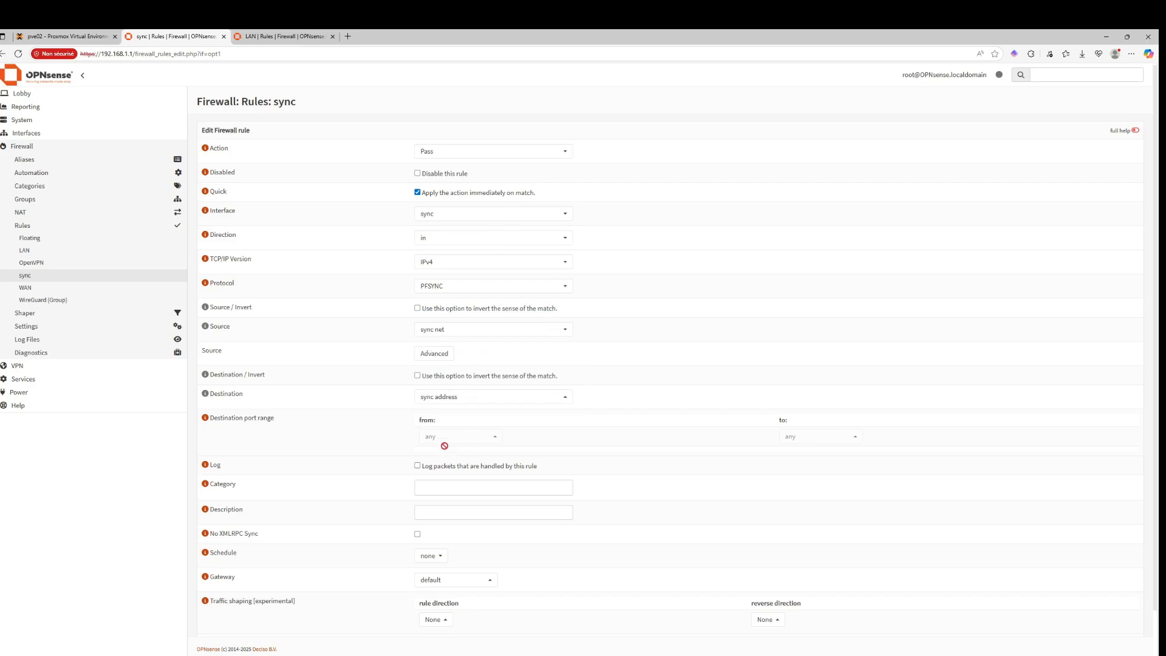
Step: Enable packet logging for the PFSYNC rule, save it and apply the firewall changes
scroll(445, 447, "down", 2)
left_click(417, 412)
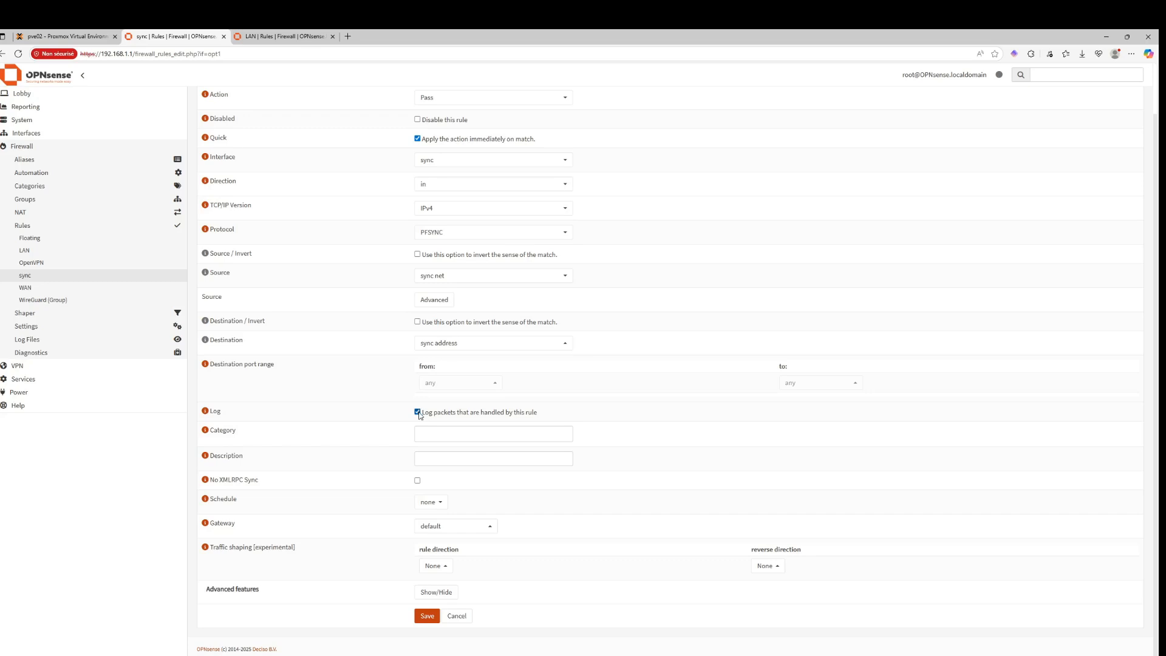
left_click(425, 617)
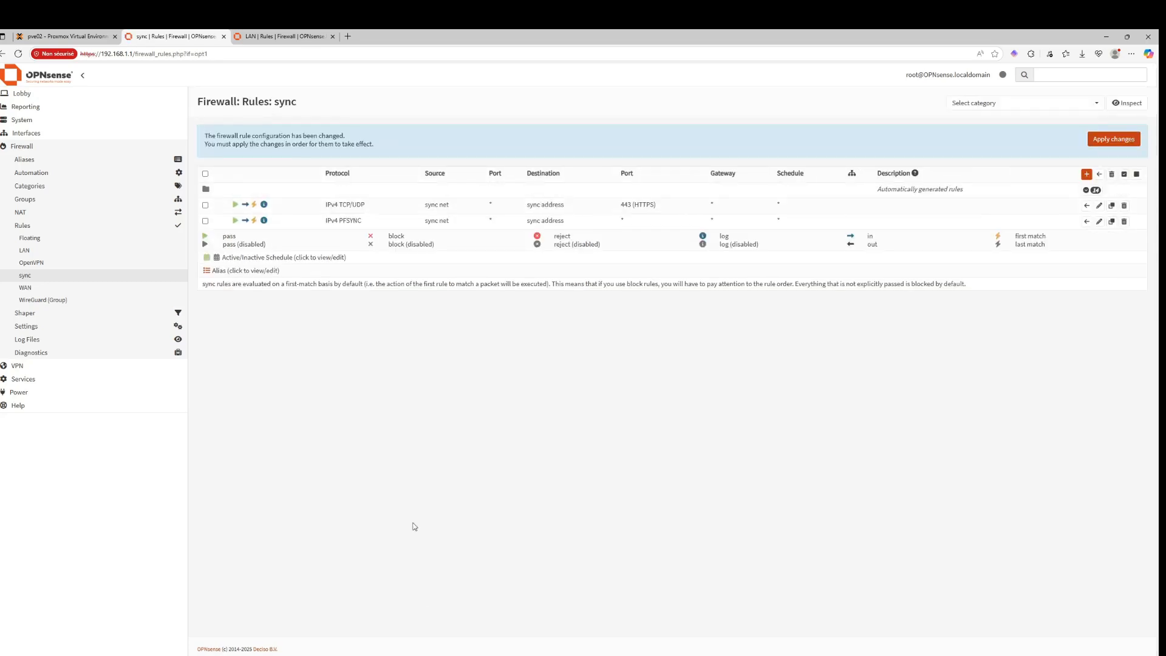
left_click(1107, 140)
Step: On the second firewall (192.168.1.2), start a new LAN pass rule for IPv4 with protocol TCP/UDP
left_click(285, 36)
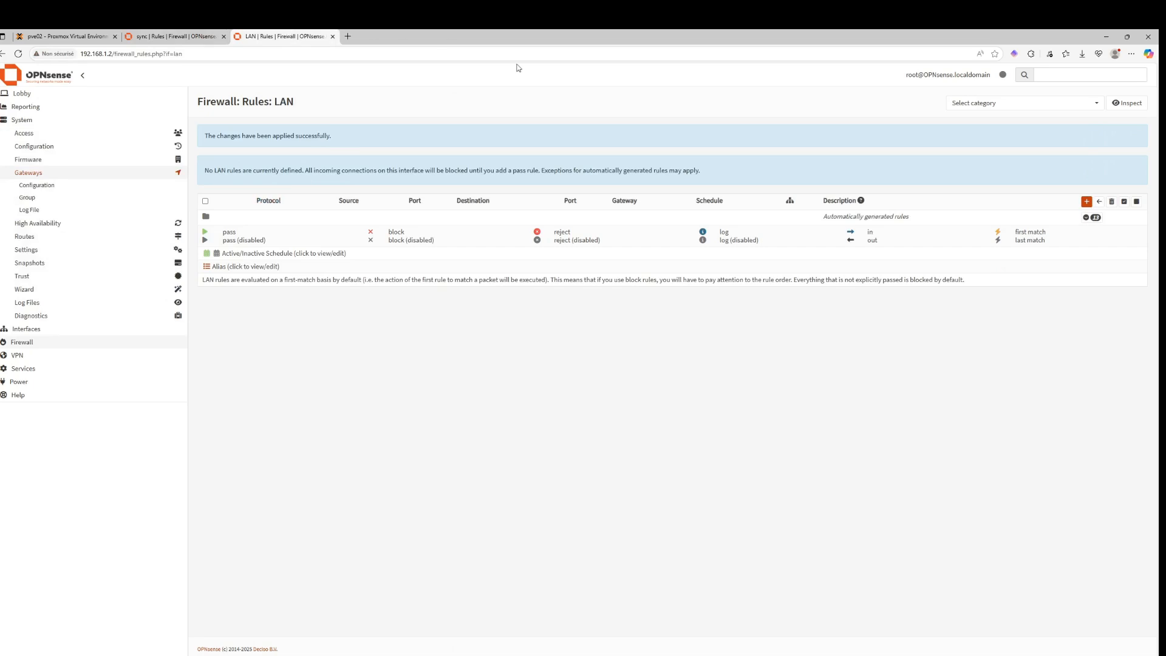
left_click(1087, 201)
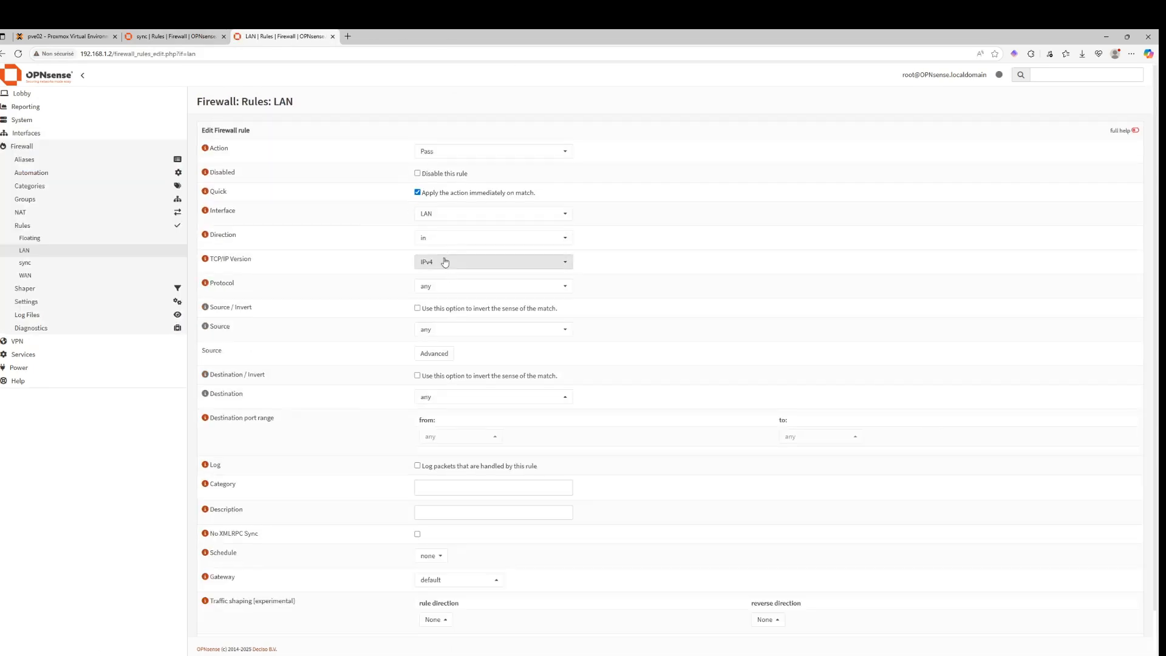
left_click(444, 262)
left_click(444, 262)
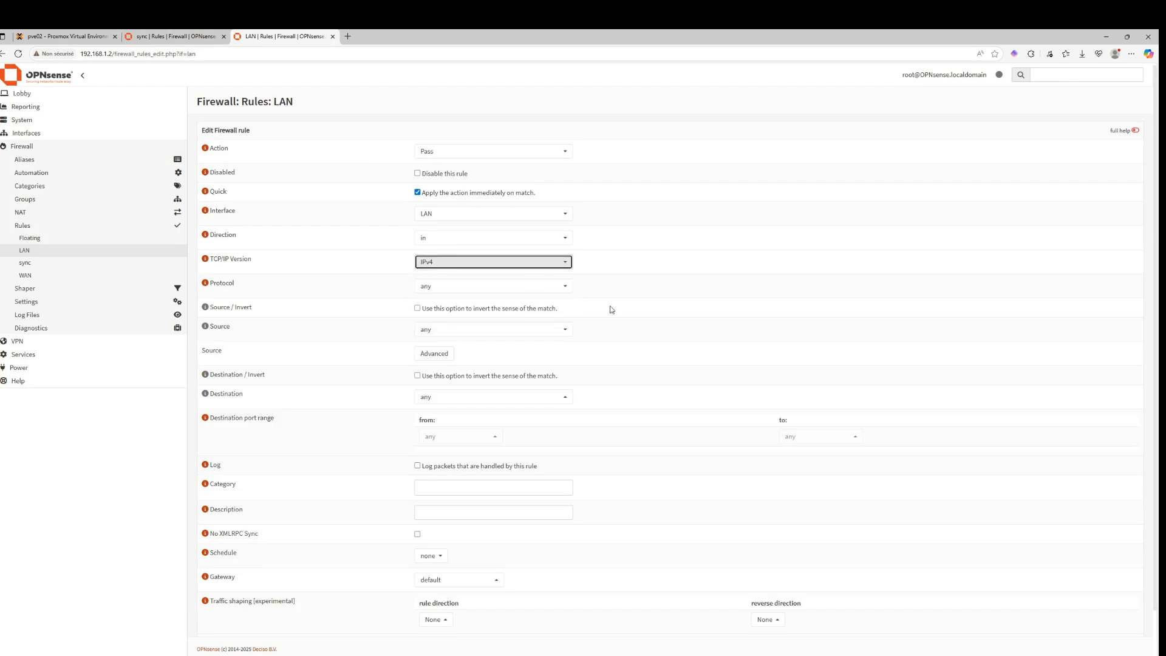
left_click(462, 286)
left_click(439, 354)
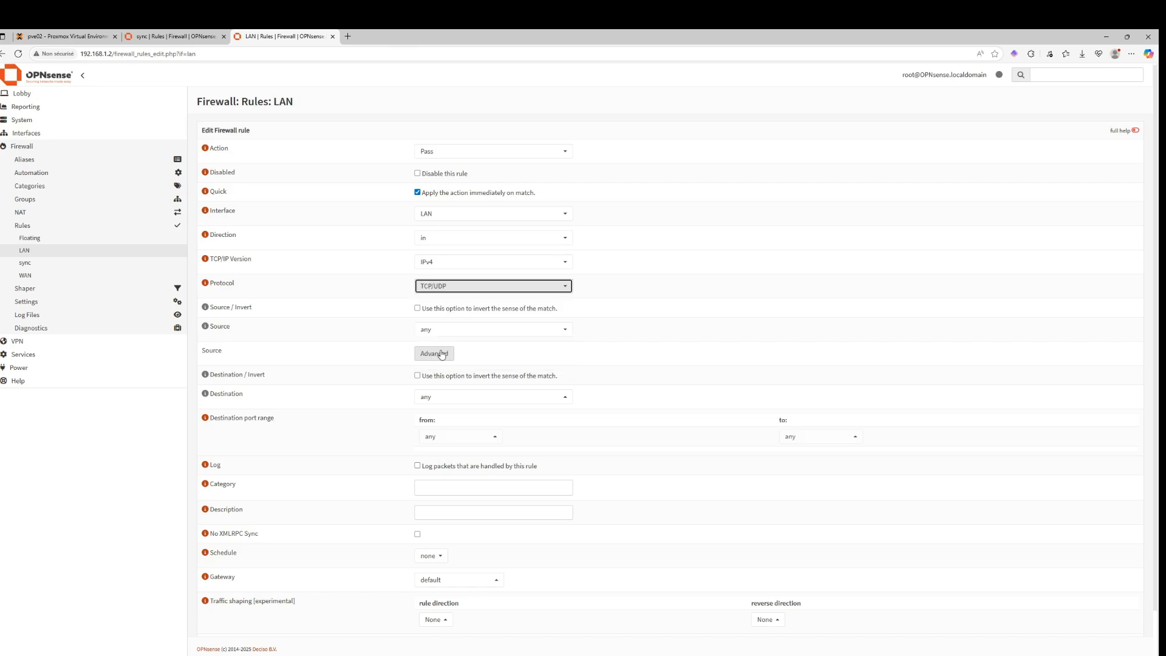
Step: Set the TCP/UDP rule's destination to sync address
left_click(439, 398)
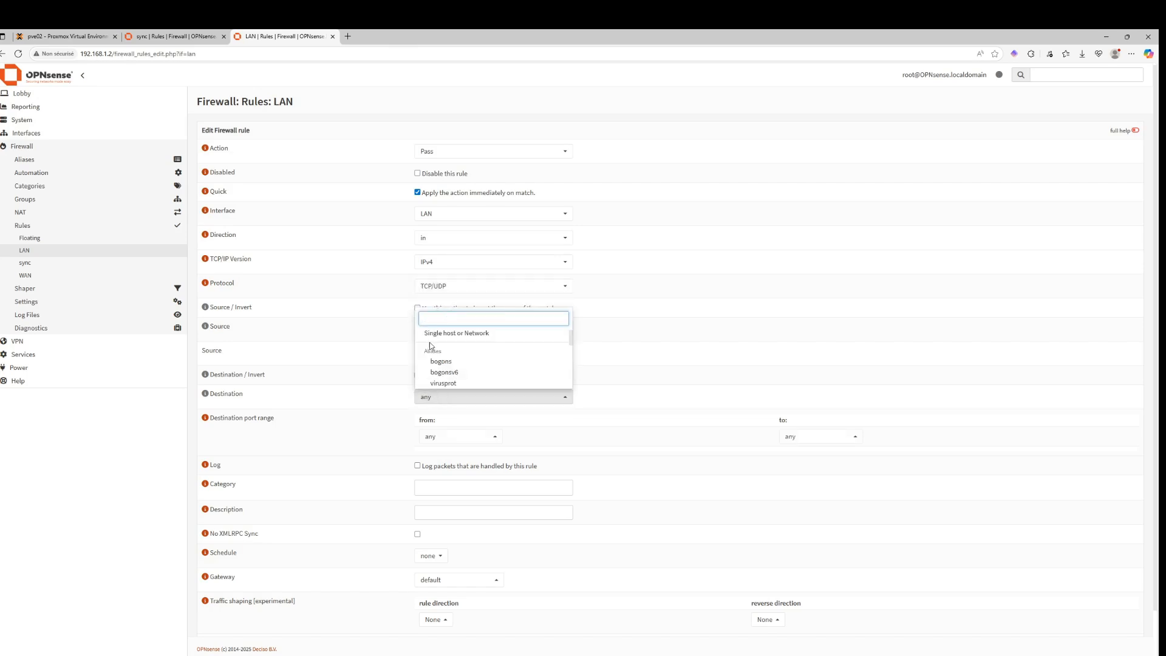
type("sou")
key("BackSpace")
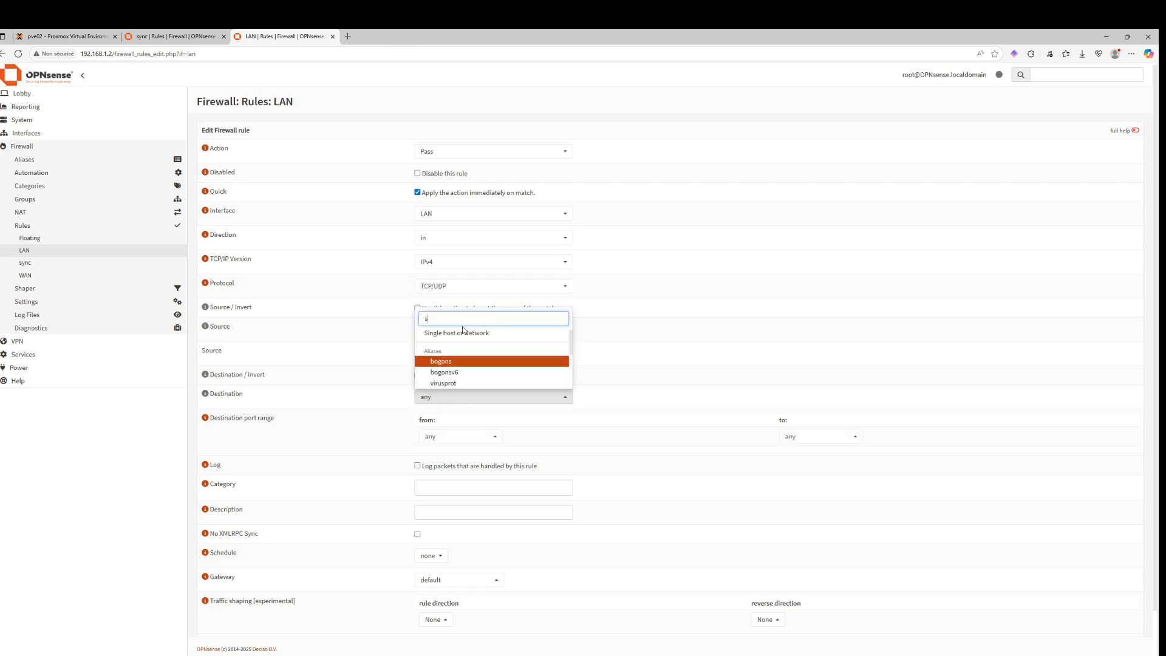
type("ync")
key("Down")
key("Return")
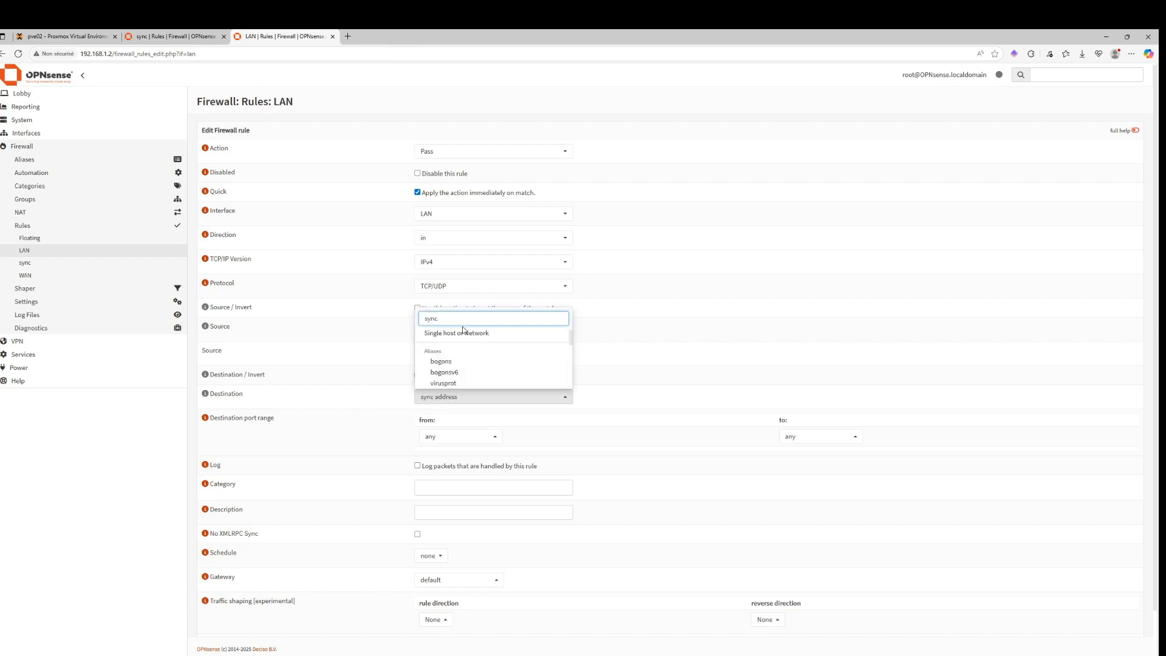
left_click(431, 332)
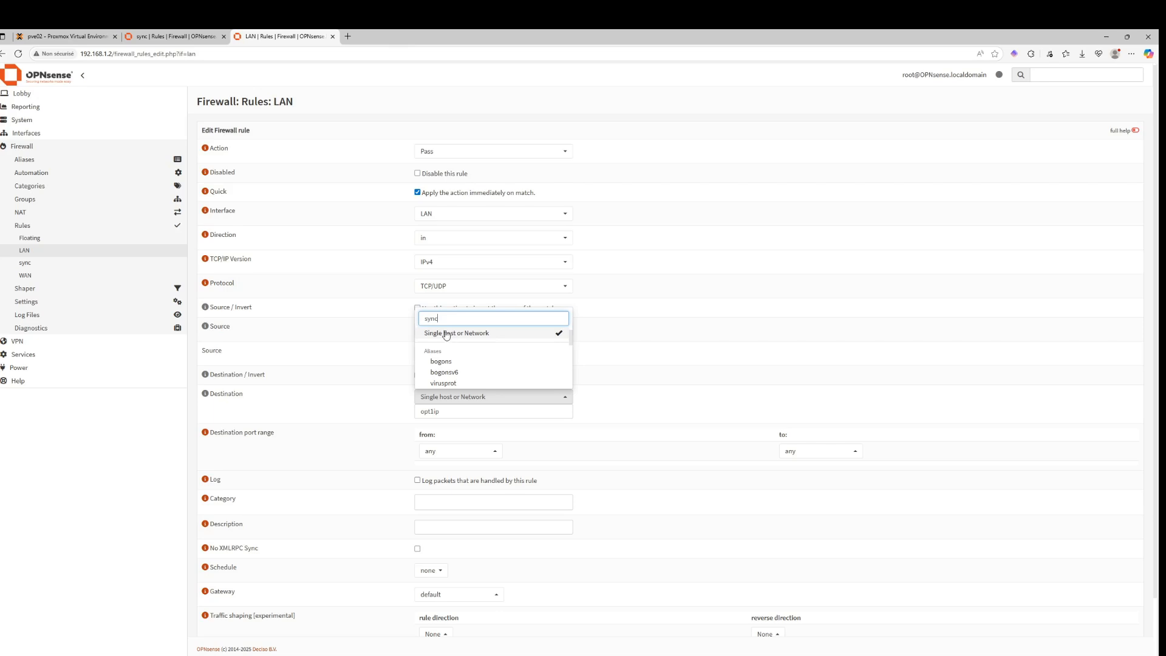
left_click(431, 397)
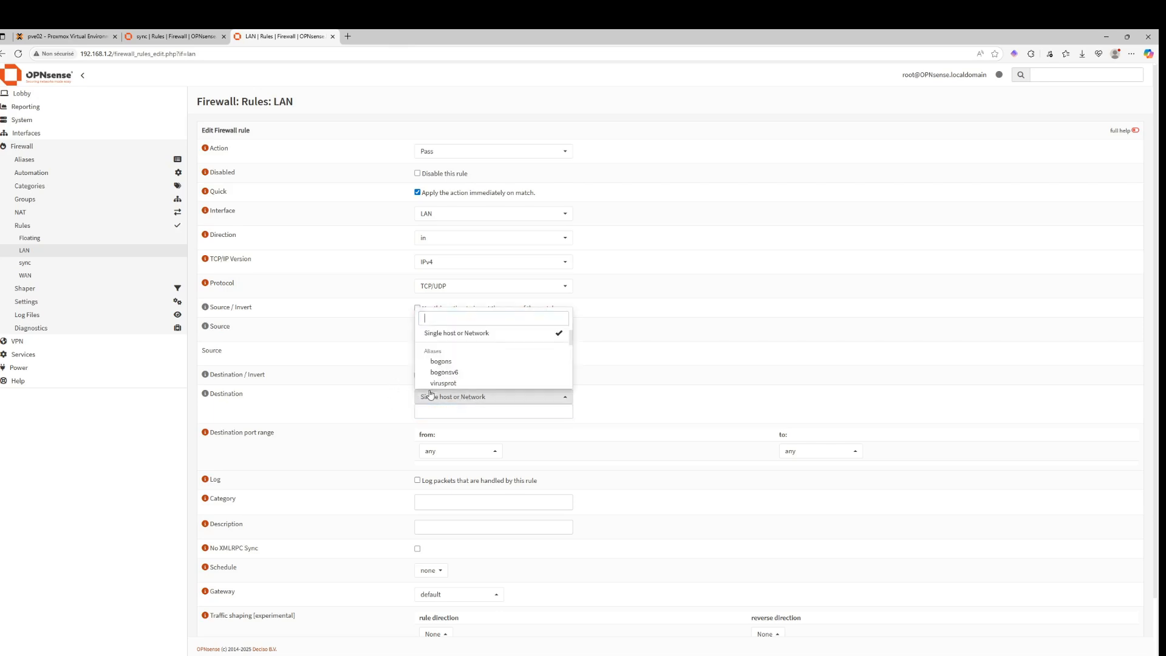
type("sync")
key("Down")
key("Return")
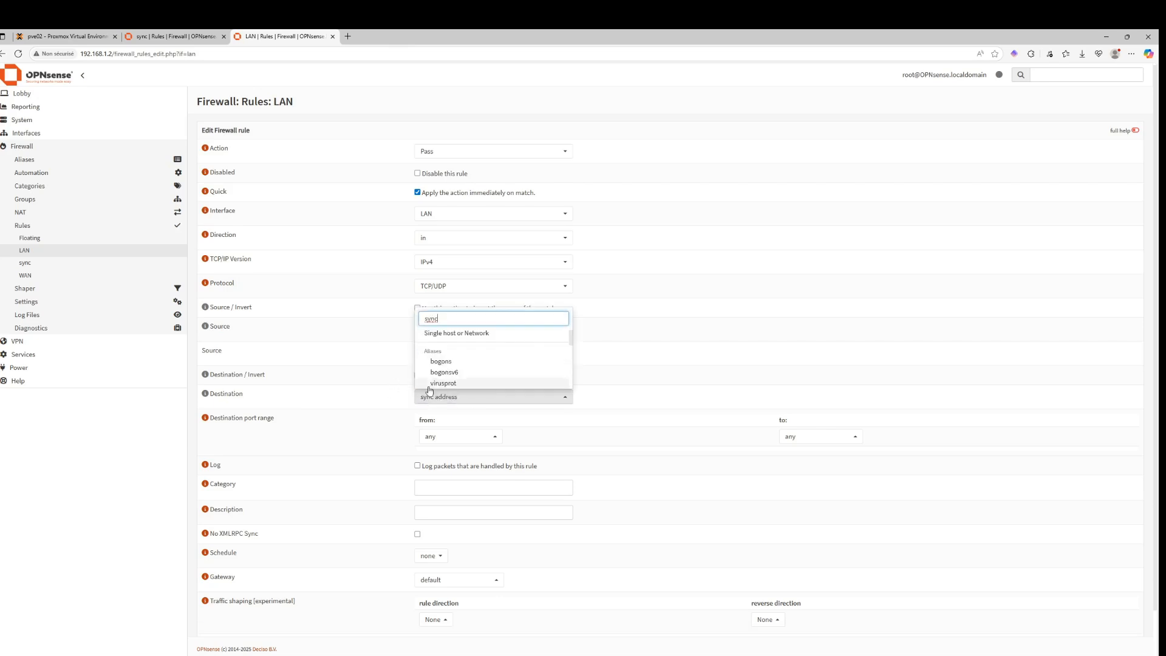
left_click(391, 357)
Step: Set the TCP/UDP rule's source to sync net and its destination port range to HTTPS
left_click(442, 333)
type("sync")
key("Return")
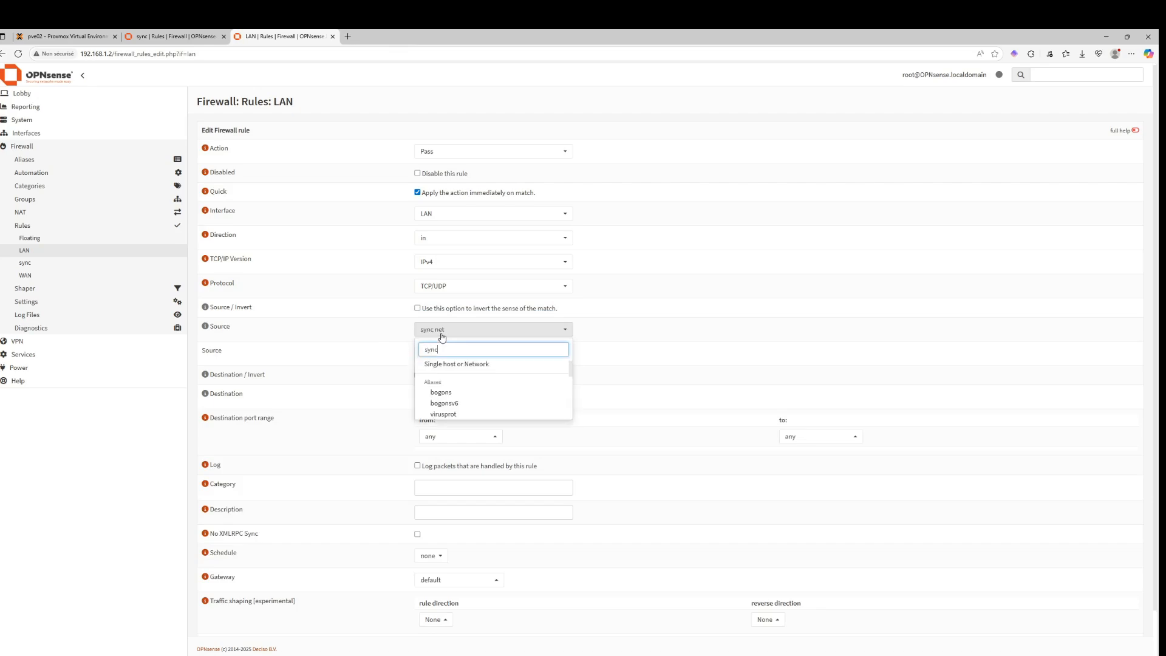
left_click(440, 436)
type("http")
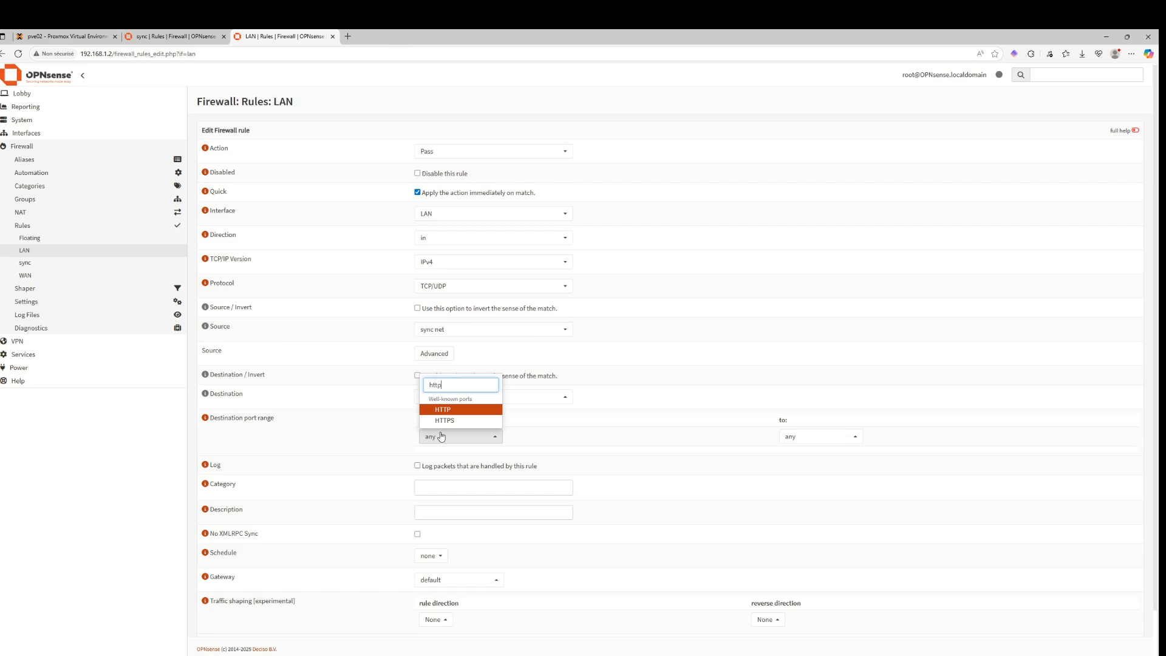
key("Down")
key("Return")
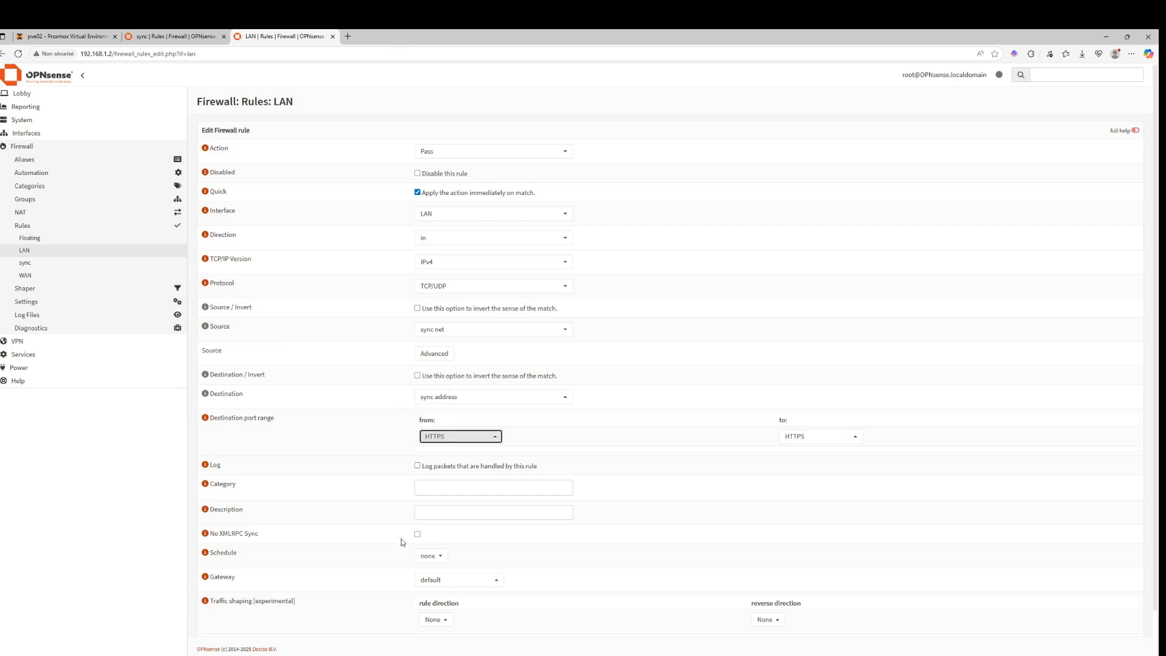
Step: Enable packet logging for the HTTPS rule and save it
left_click(438, 467)
scroll(439, 467, "down", 1)
left_click(424, 617)
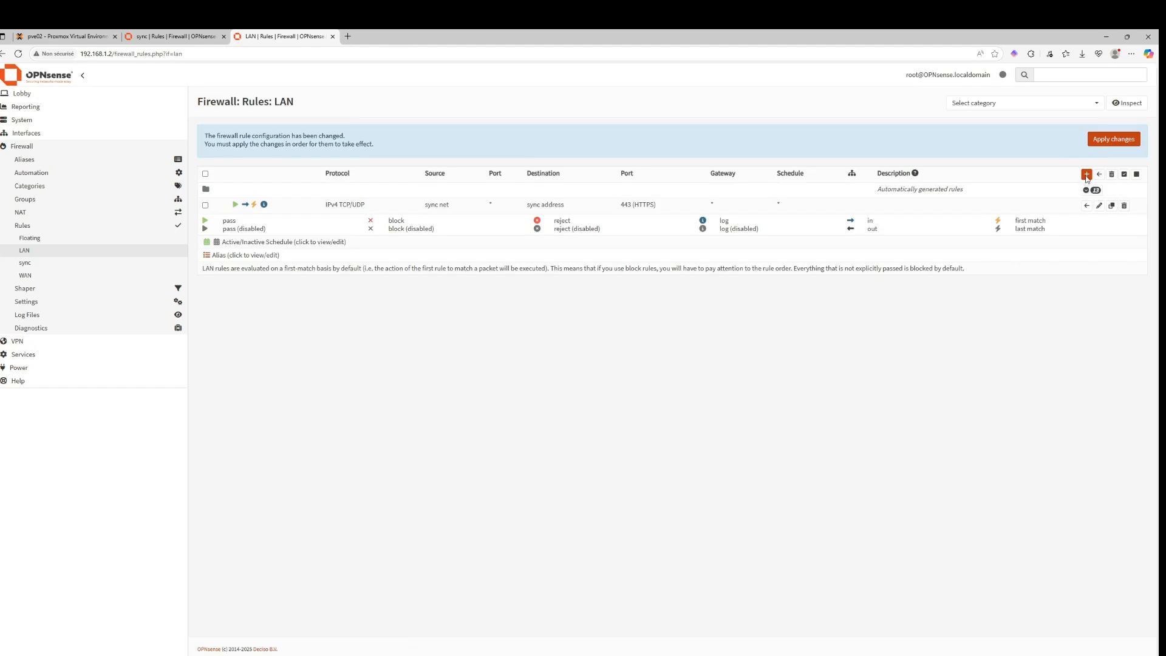
Step: Add a second LAN pass rule on this firewall with protocol PFSYNC
left_click(1087, 175)
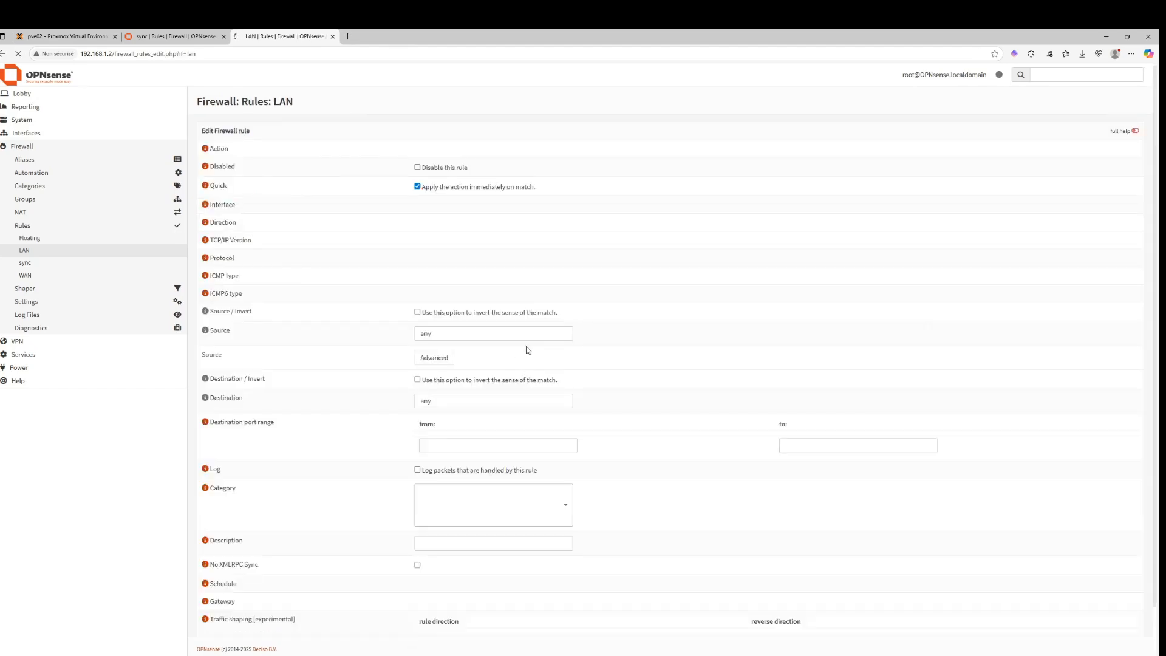
left_click(469, 331)
left_click(437, 291)
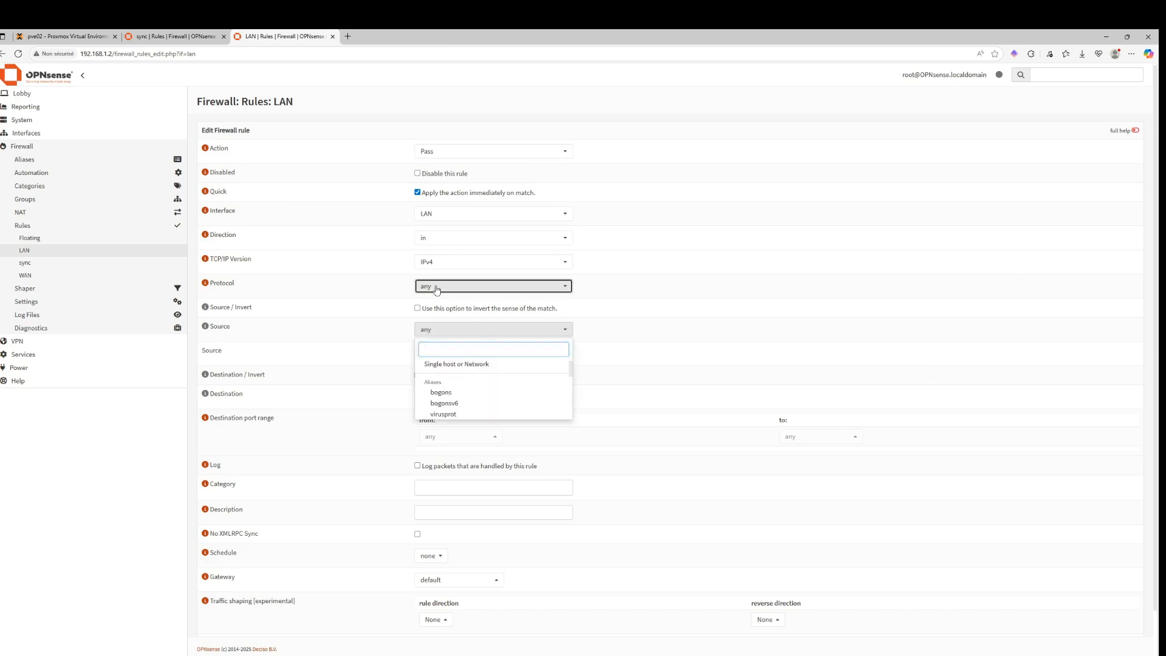
type("pf")
key("Down")
key("Return")
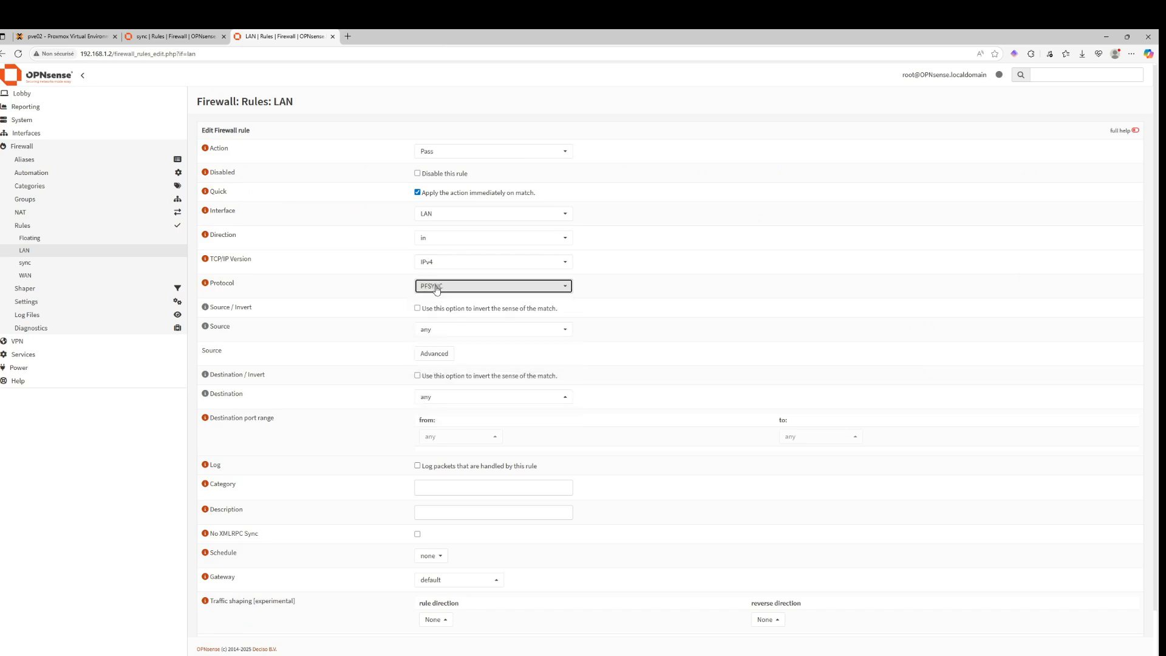
Step: Set the source of the new LAN PFSYNC rule to sync net
left_click(438, 329)
type("sou")
key("BackSpace")
key("BackSpace")
key("BackSpace")
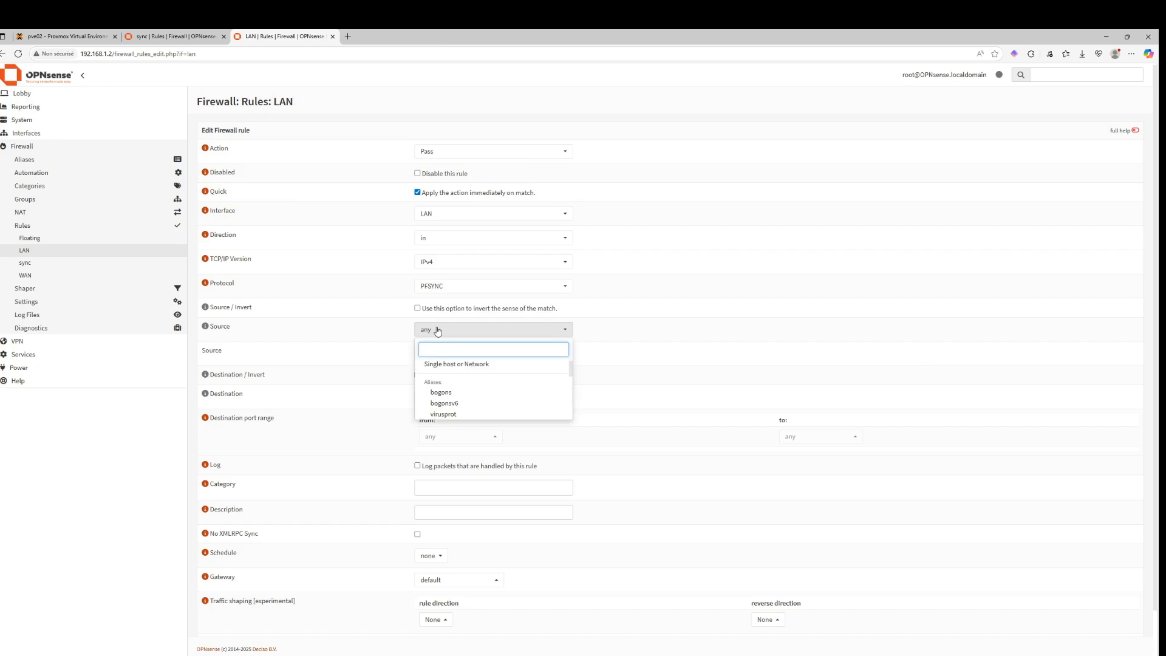
type("stb")
key("BackSpace")
key("BackSpace")
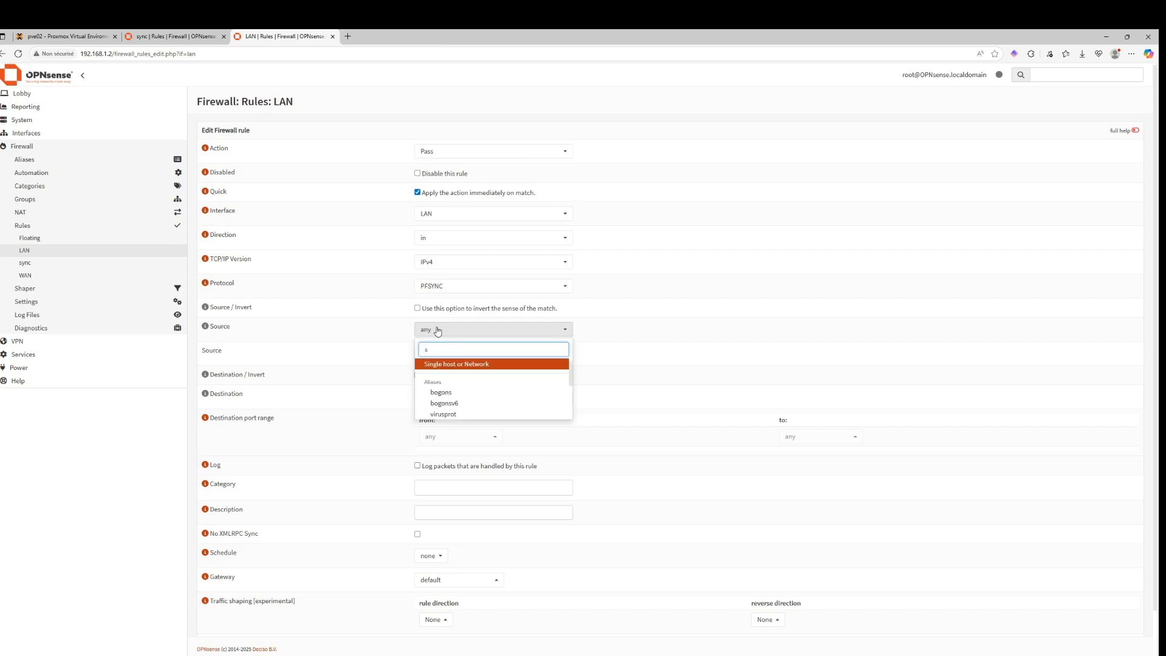
type("y")
key("Return")
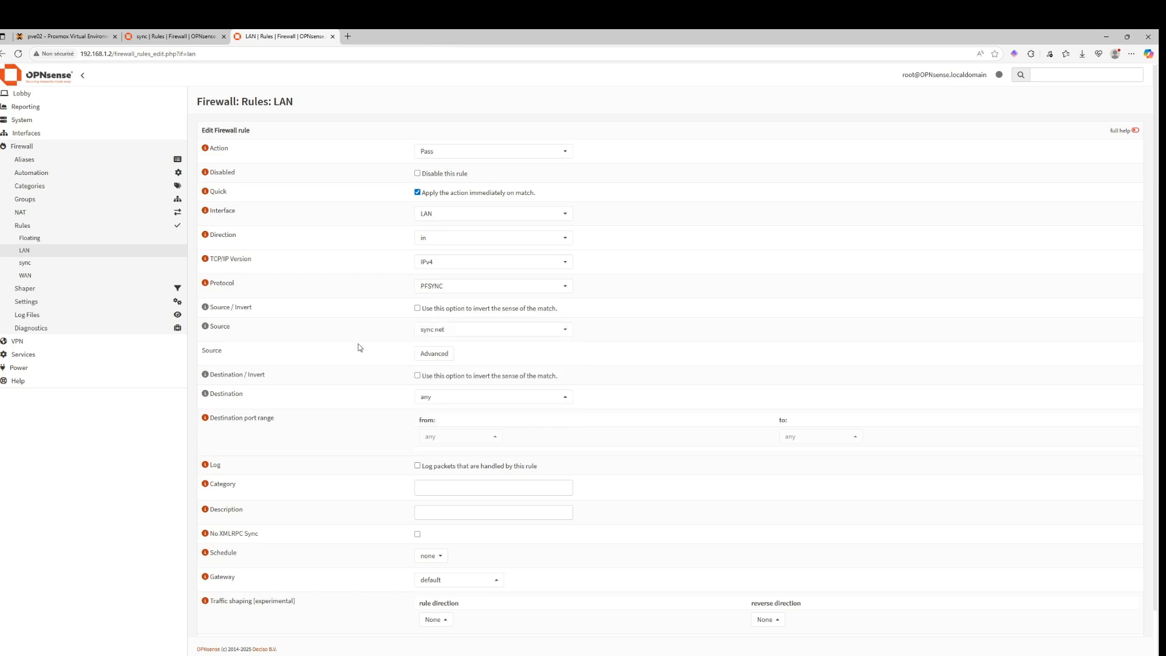
Step: Set the destination of the new LAN PFSYNC rule to sync address
left_click(425, 402)
type("syn")
key("Down")
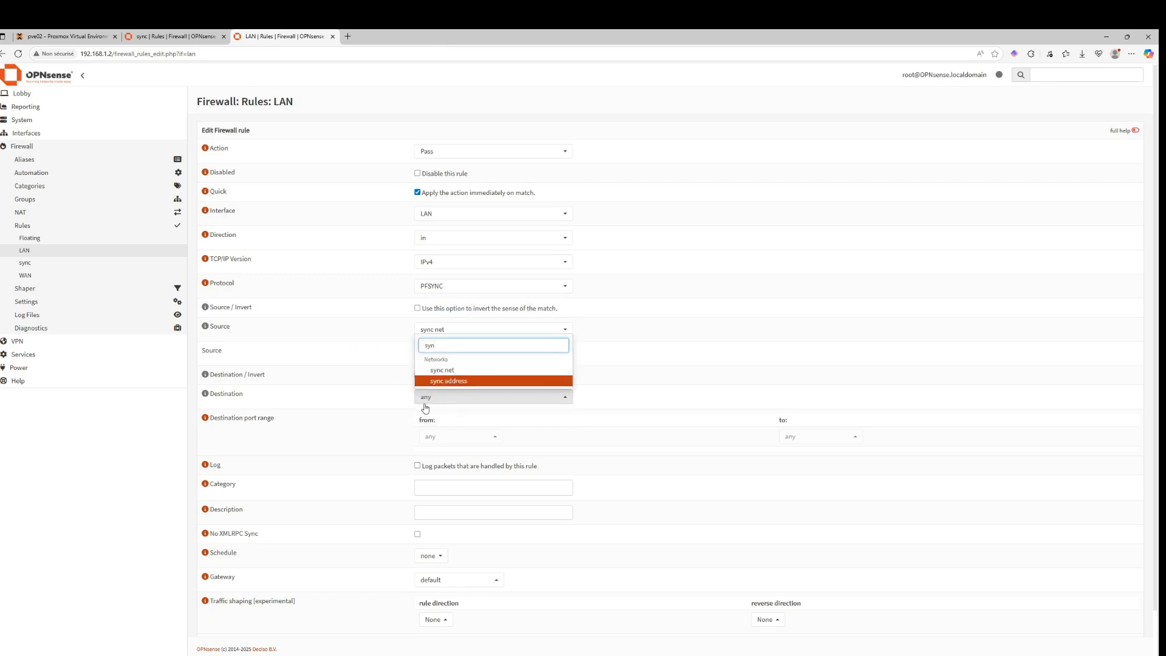
key("Return")
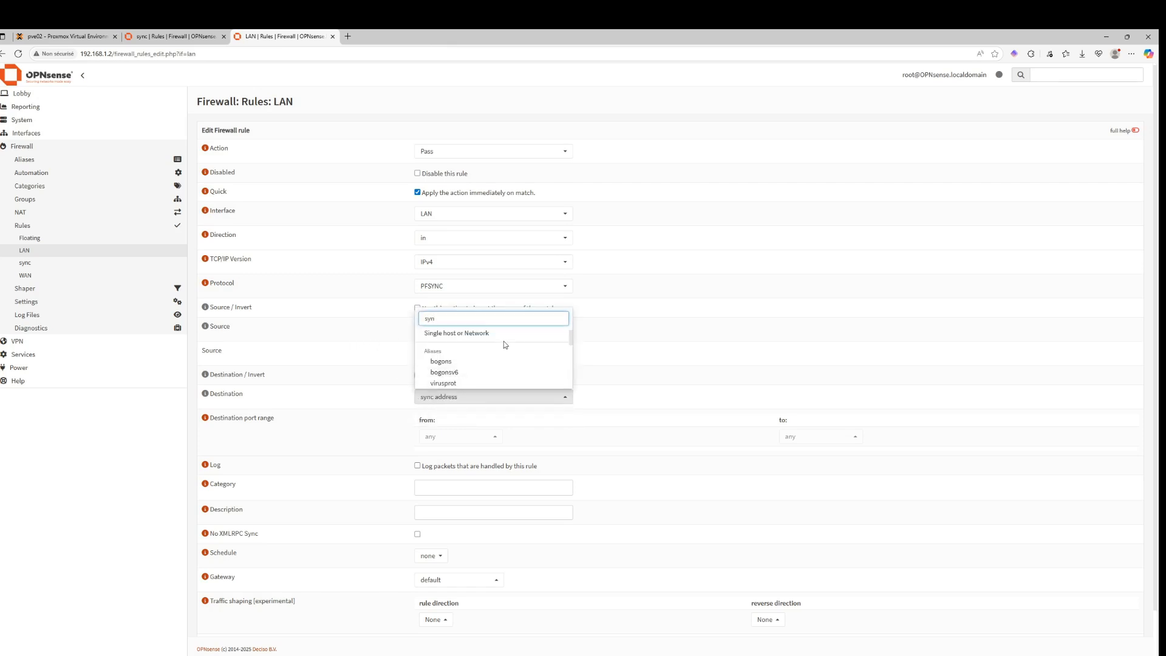
left_click(741, 333)
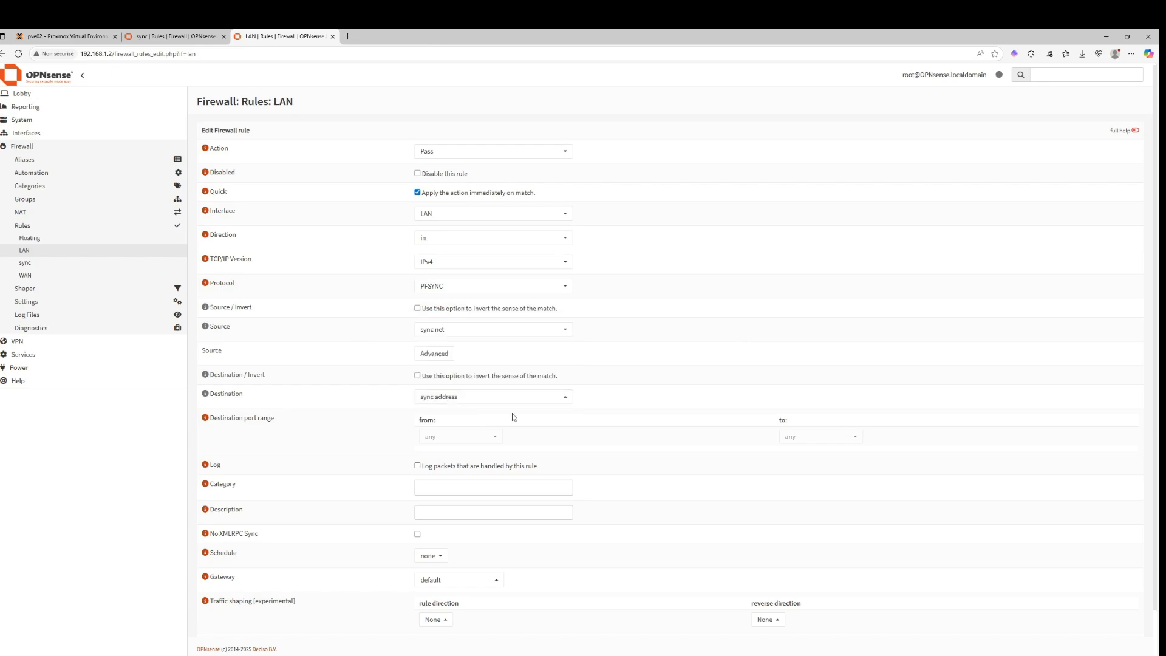
Step: Enable packet logging for the LAN PFSYNC rule, save it and apply the firewall changes
left_click(417, 466)
scroll(419, 470, "down", 2)
left_click(425, 618)
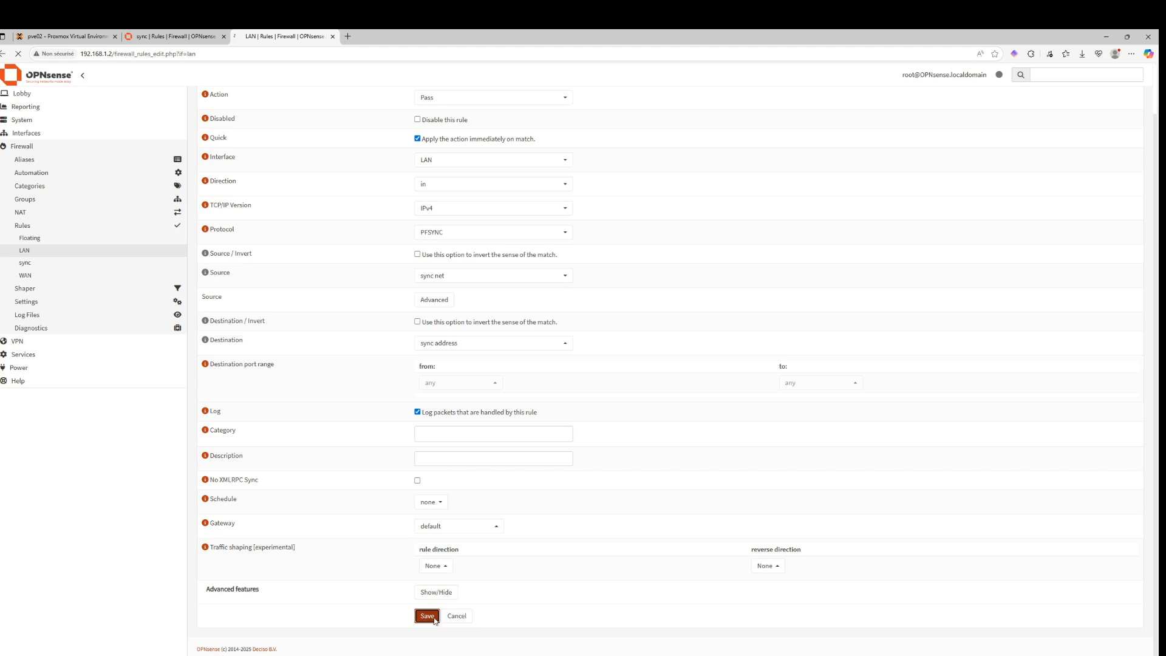
left_click(1104, 141)
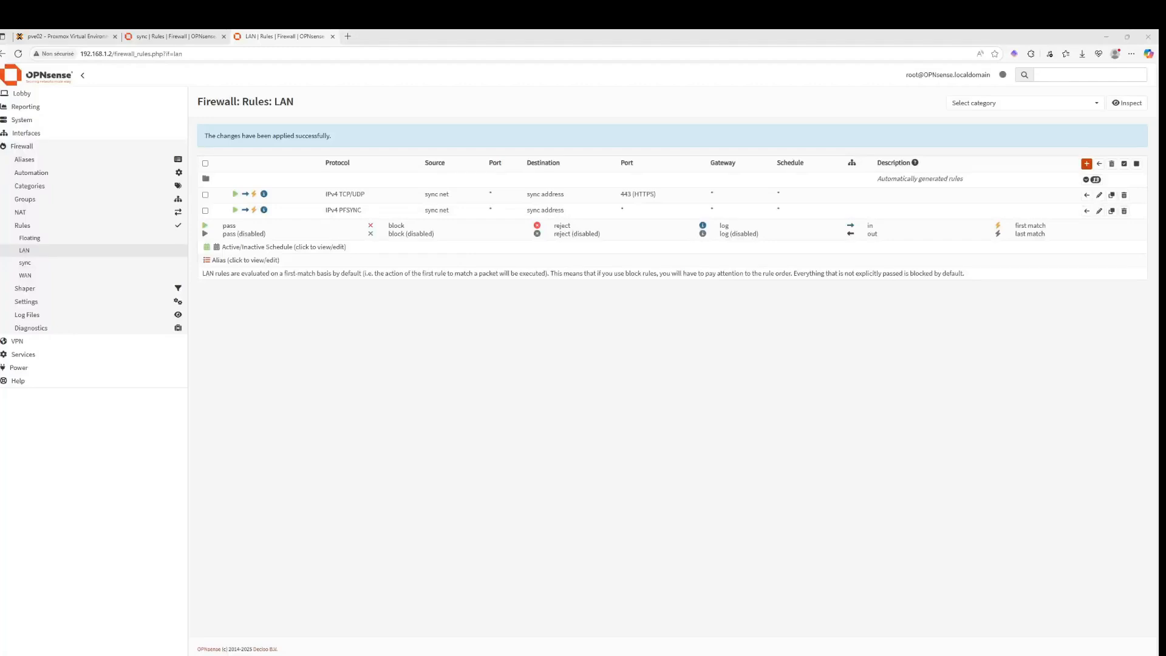
Step: Return to the first firewall (192.168.1.1) and open its High Availability settings
left_click(180, 35)
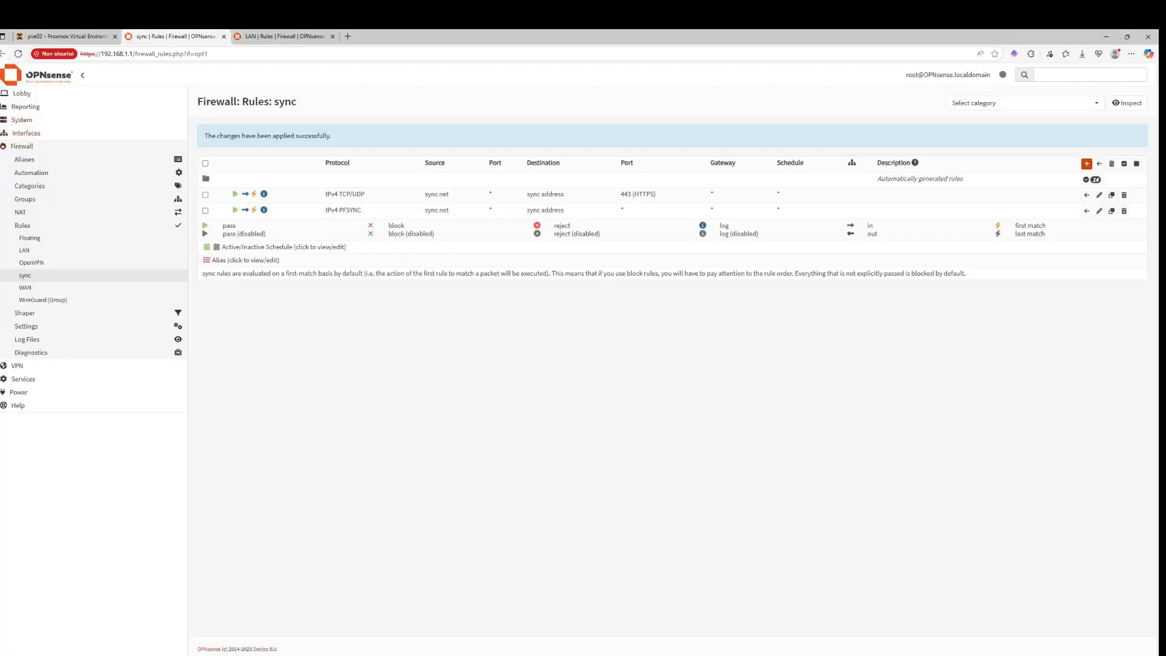
left_click(37, 119)
left_click(36, 186)
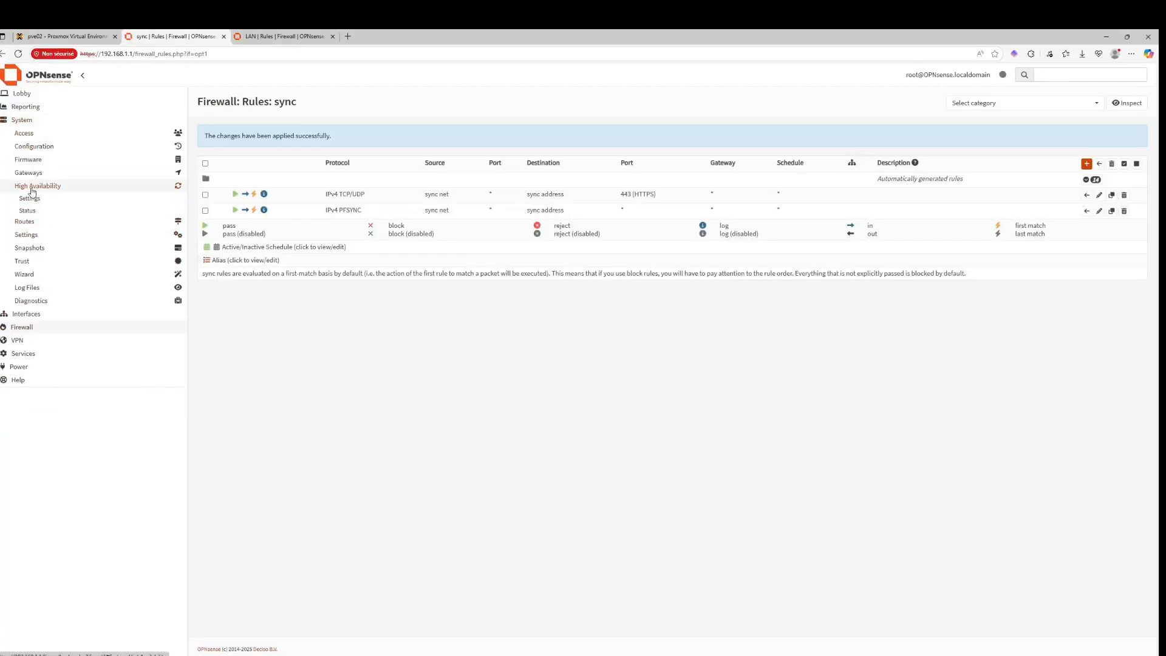
left_click(31, 198)
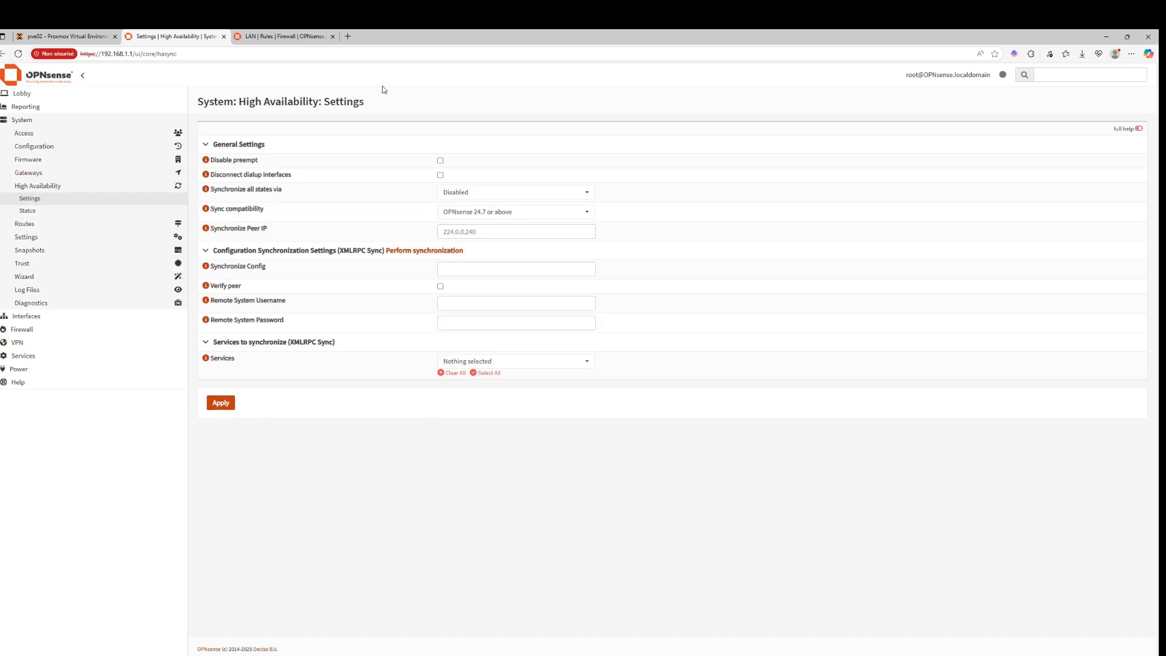
Step: Show the help text for the Disable preempt option and read how it affects the CARP master role
left_click(206, 160)
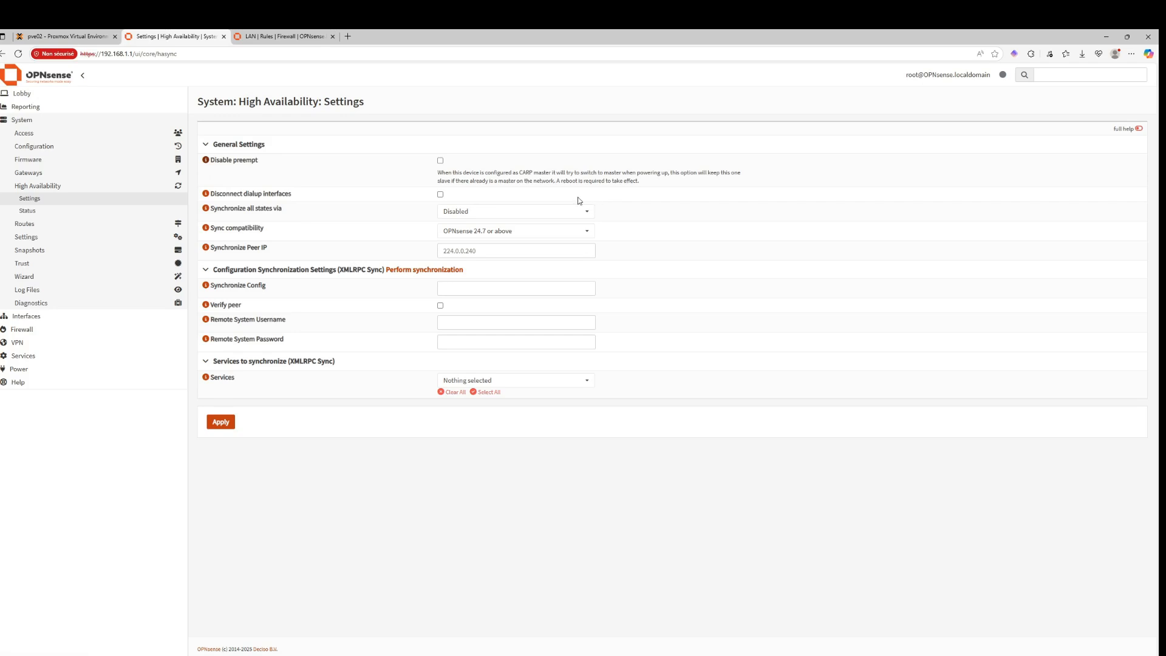
left_click_drag(684, 173, 723, 172)
left_click(723, 172)
left_click_drag(586, 181, 626, 180)
left_click(646, 203)
left_click_drag(598, 177, 637, 172)
left_click(604, 169)
Step: Synchronize all states via the sync interface and set the Synchronize Peer IP to 192.168.20.252
left_click(475, 220)
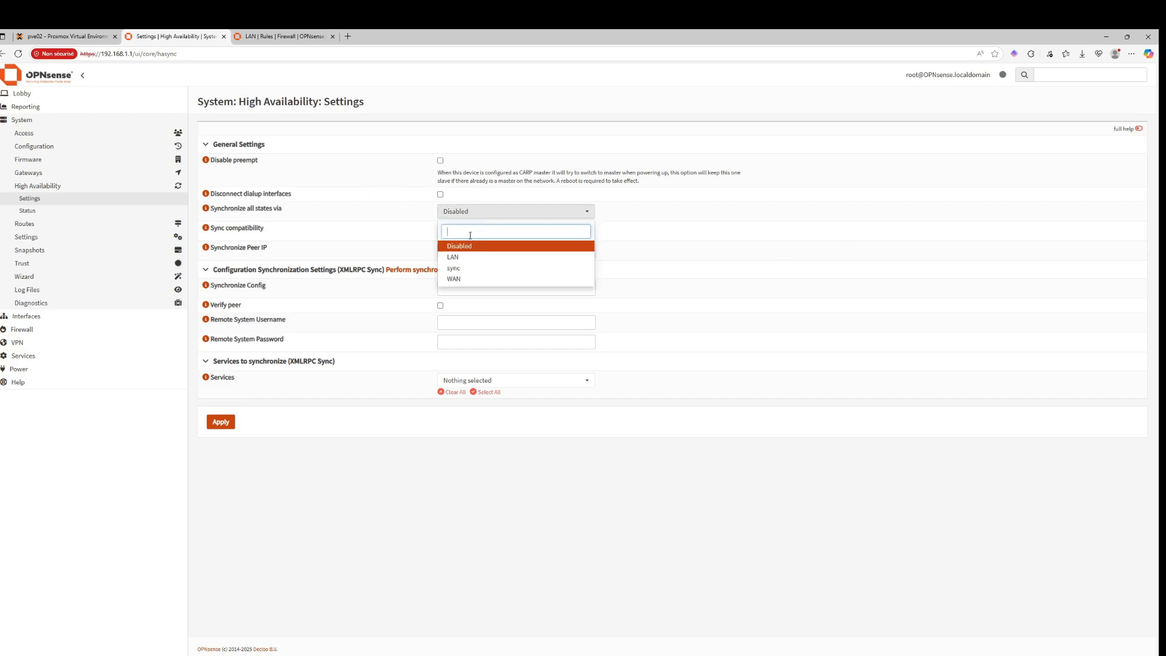
left_click(472, 270)
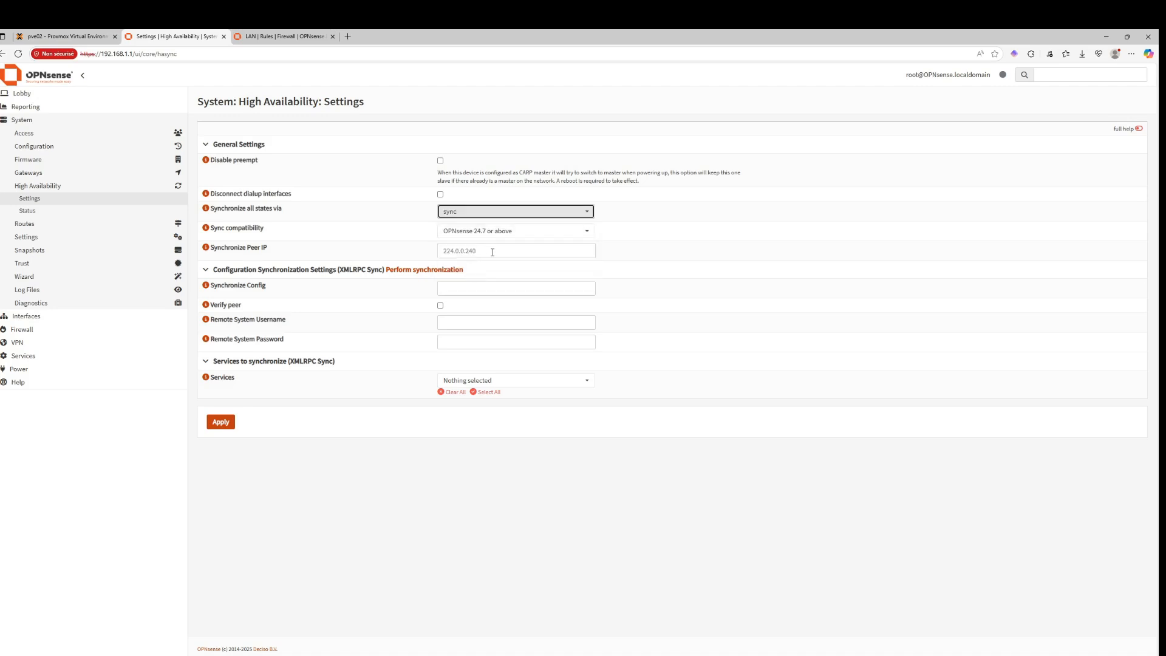
left_click(491, 251)
type("192.168.20.252")
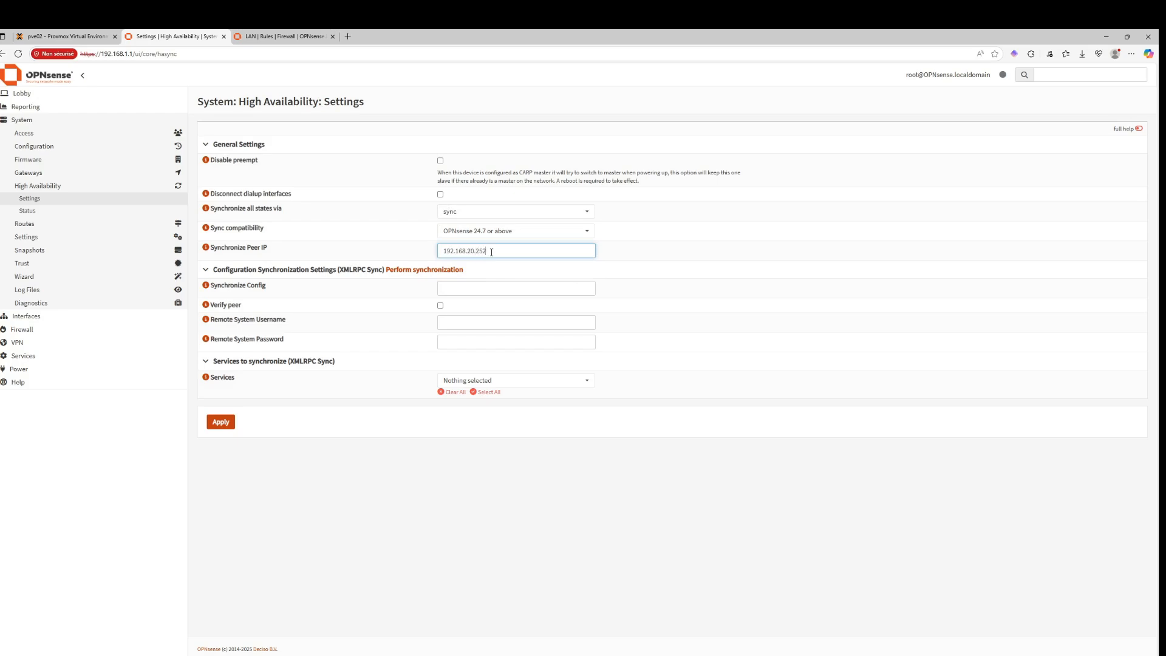
Step: Copy the peer IP 192.168.20.252 into the Synchronize Config setting
key("ctrl+a")
key("ctrl+c")
left_click(464, 288)
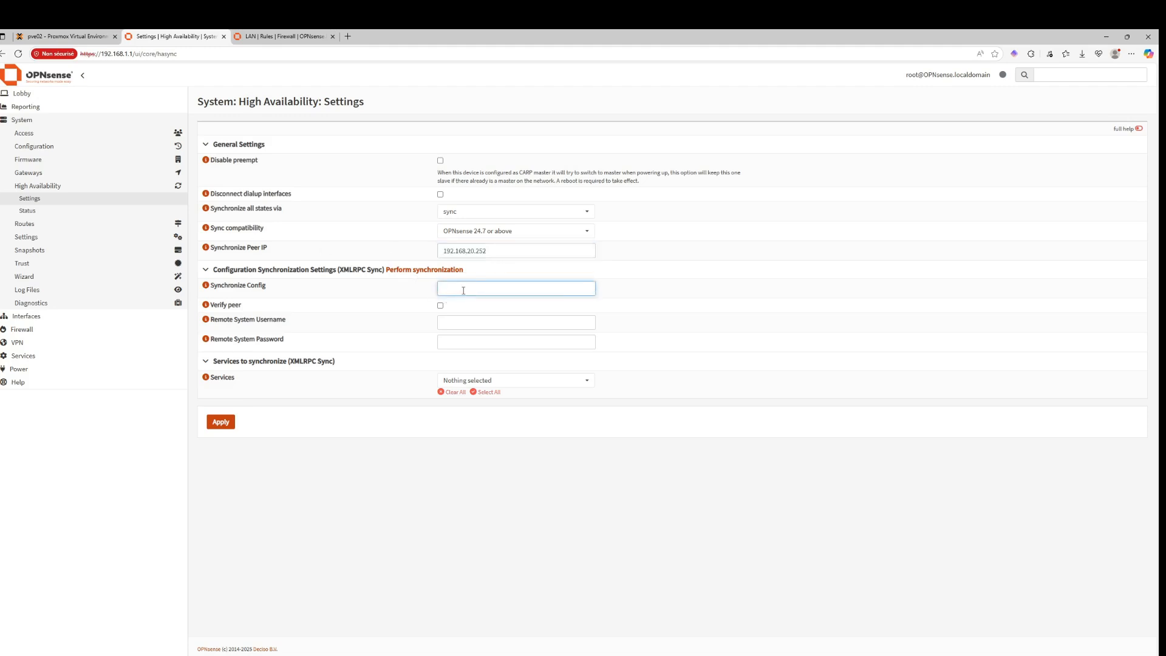
key("ctrl+v")
left_click_drag(493, 252, 425, 236)
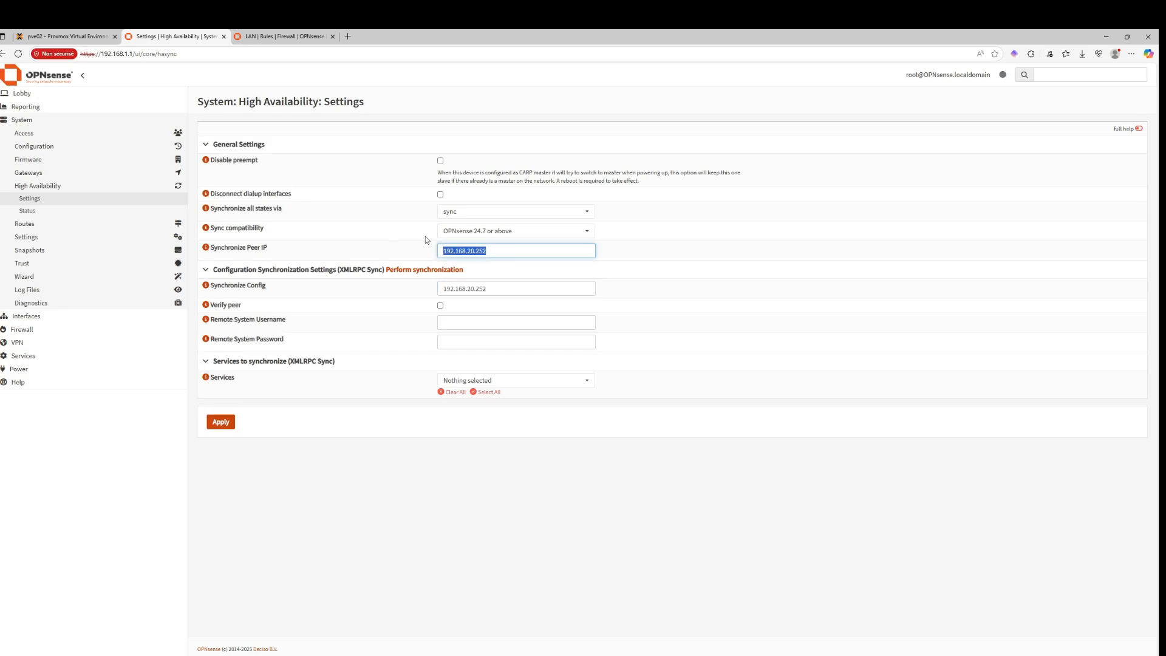
left_click(397, 236)
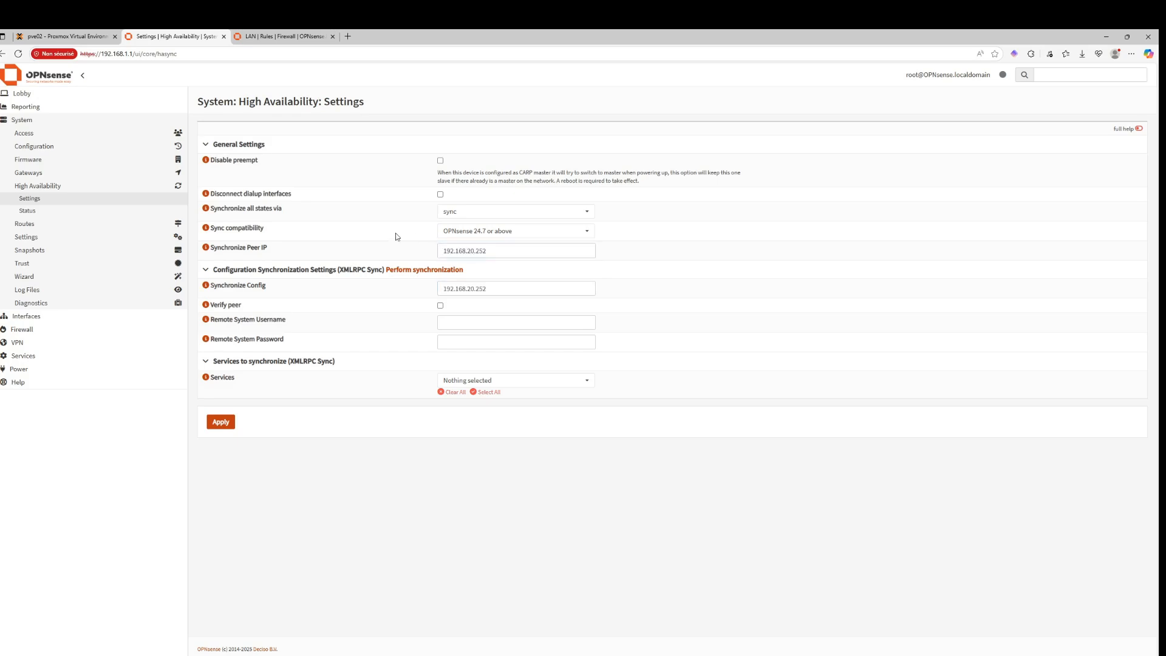
Step: Set the Remote System Username to root and enter the Remote System Password for configuration synchronization
left_click(463, 321)
type("root")
key("Tab")
key("Tab")
type("••••••")
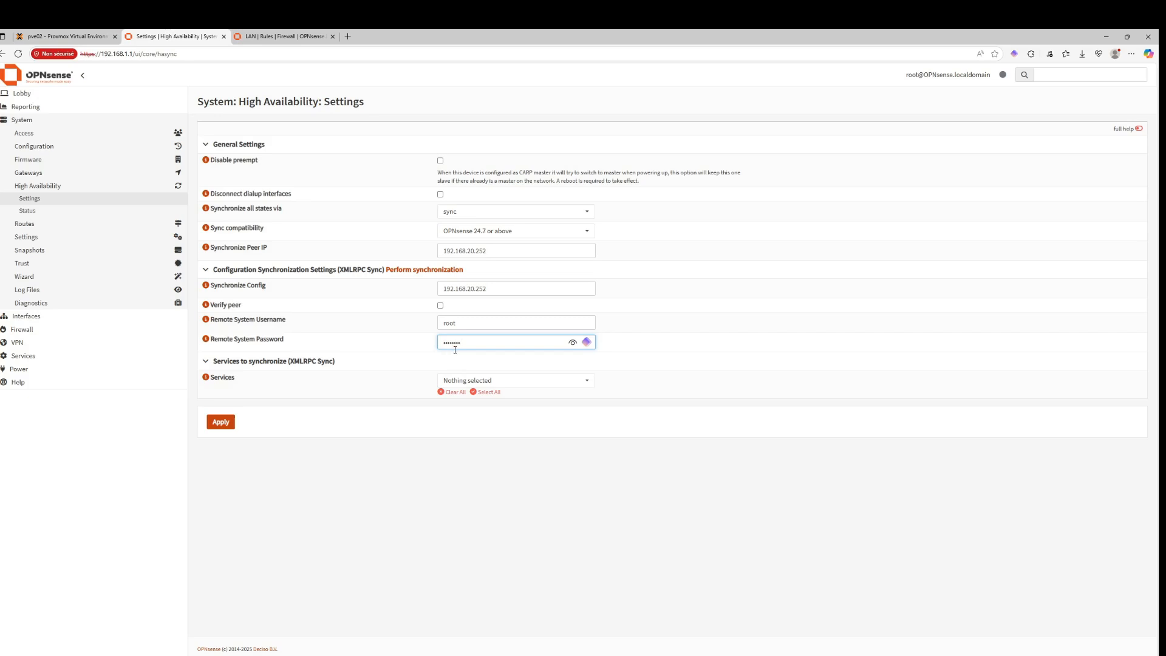
Step: Select Firewall Rules as the service to synchronize to the backup firewall
left_click(482, 379)
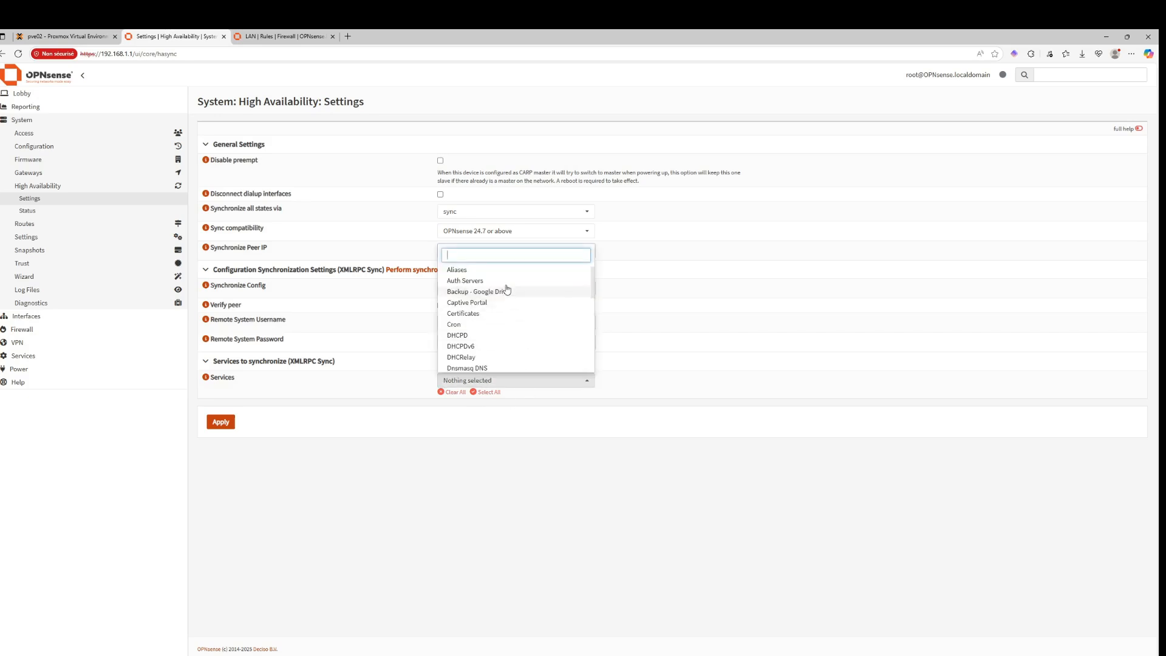
scroll(502, 289, "down", 3)
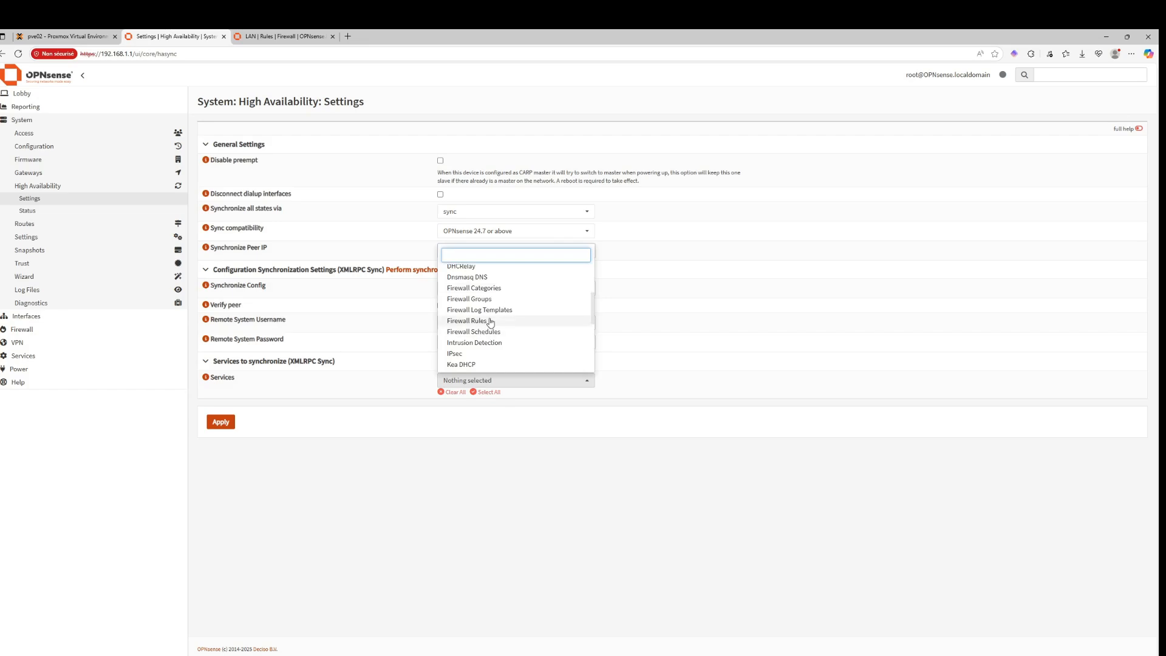
left_click(491, 321)
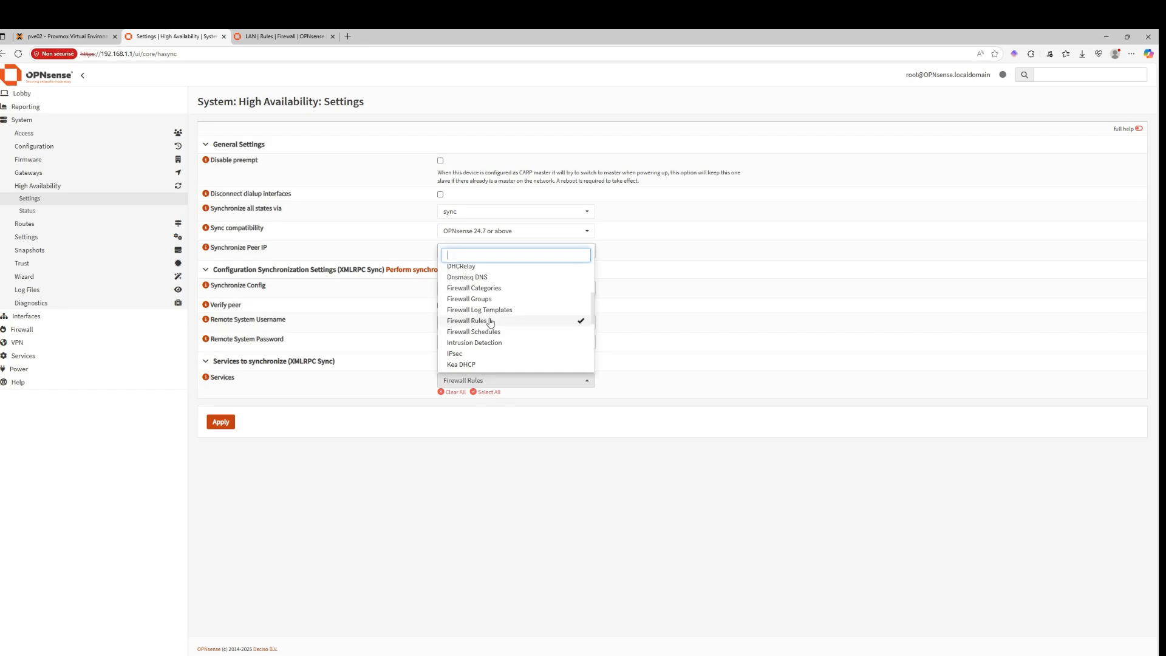
left_click(373, 396)
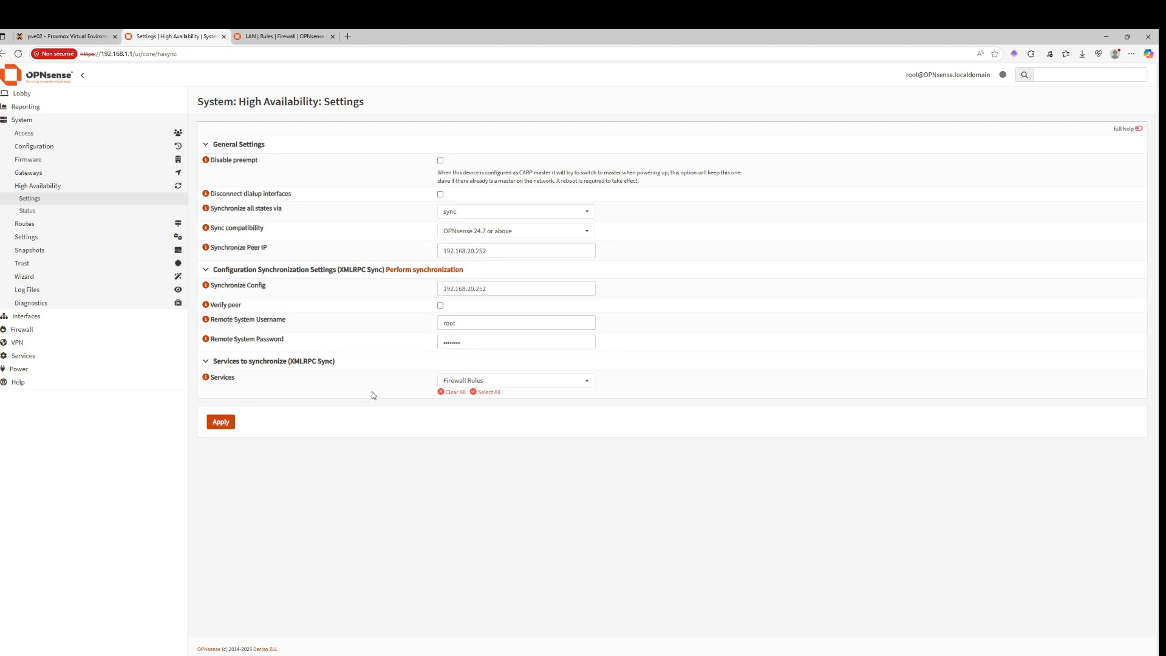
left_click(477, 381)
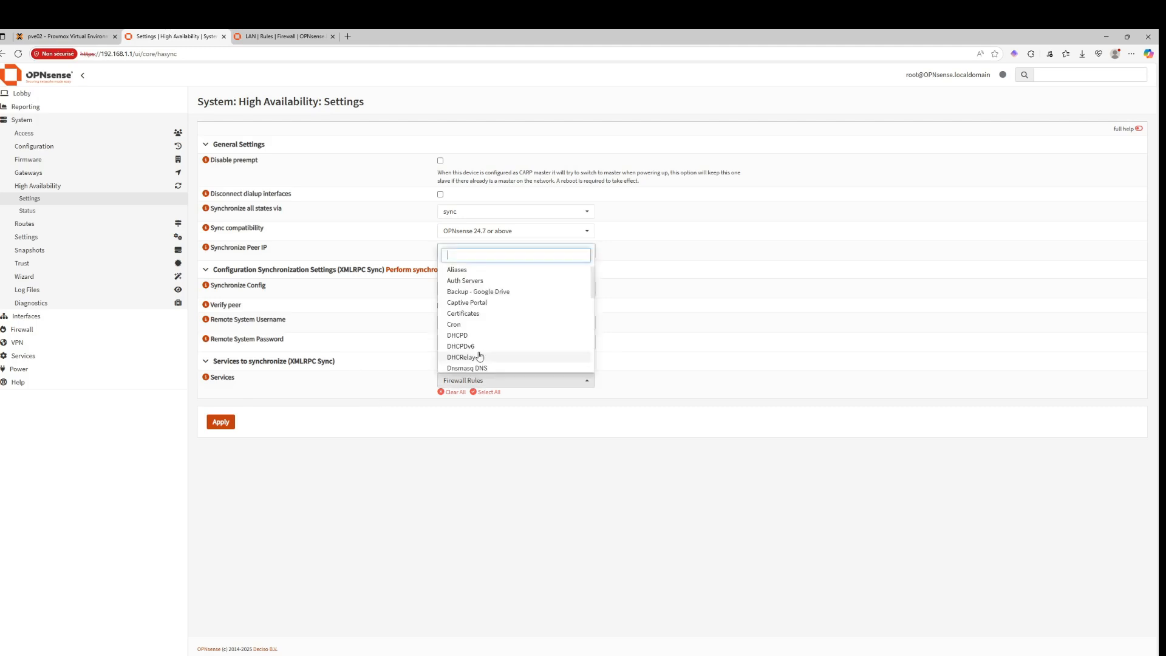
left_click(407, 323)
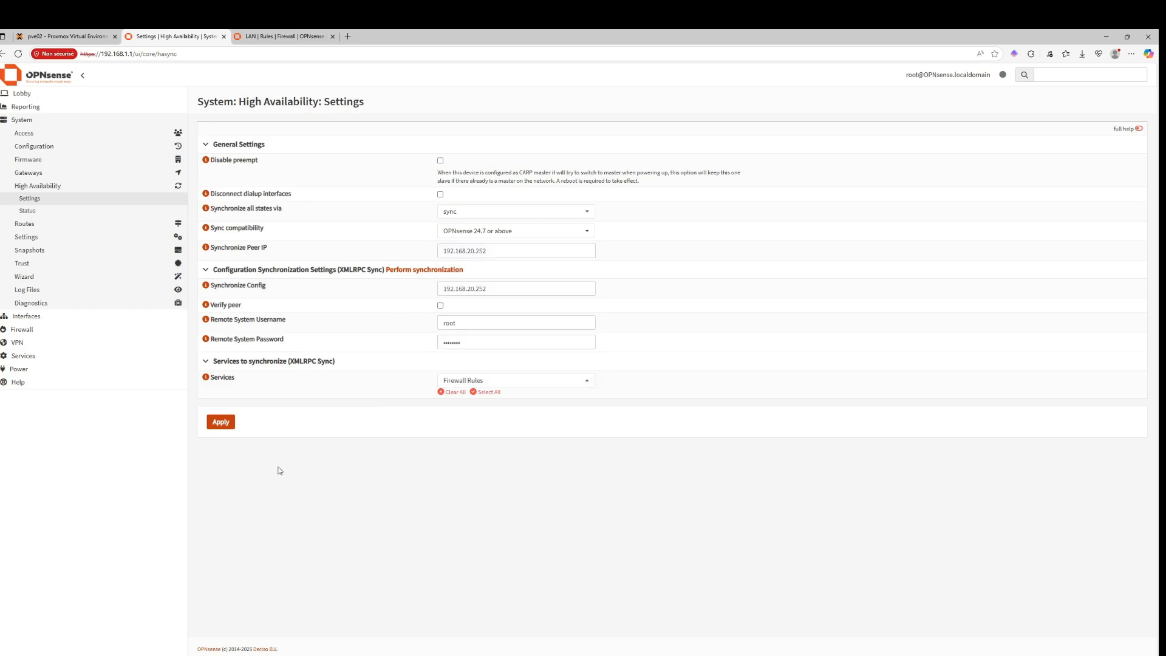
Step: Apply the High Availability settings, then open and reload the synchronization status page
left_click(232, 426)
left_click(424, 270)
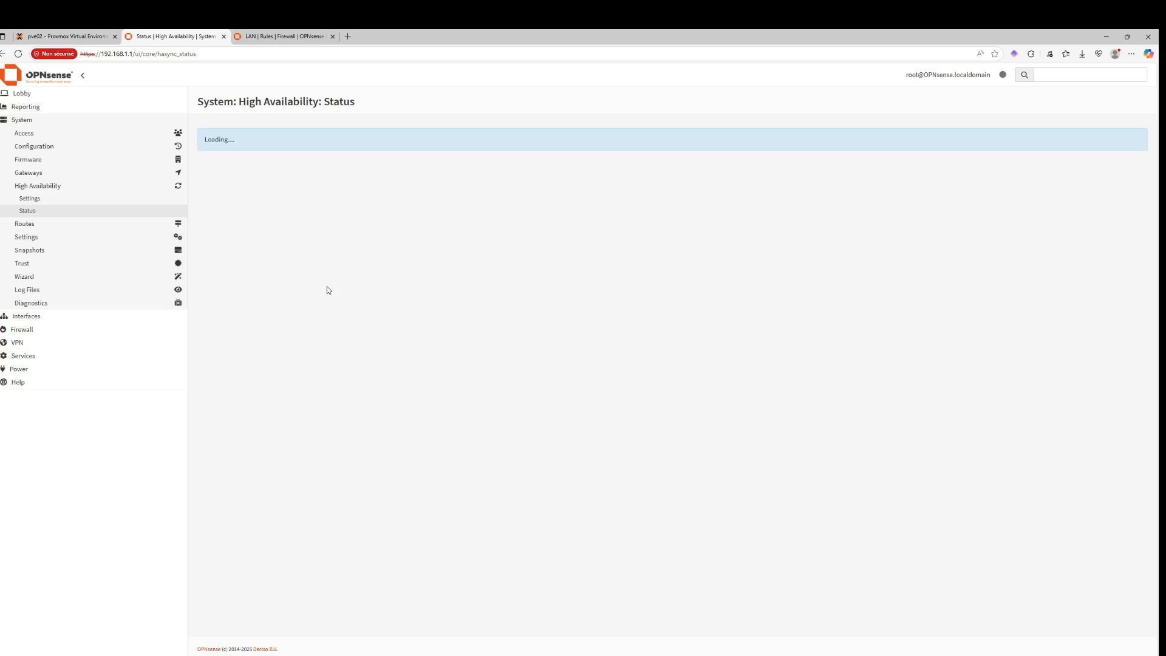
left_click(18, 56)
Step: Try to open the system administration settings on the second firewall (192.168.1.2) and recheck the first firewall's High Availability status
left_click(282, 36)
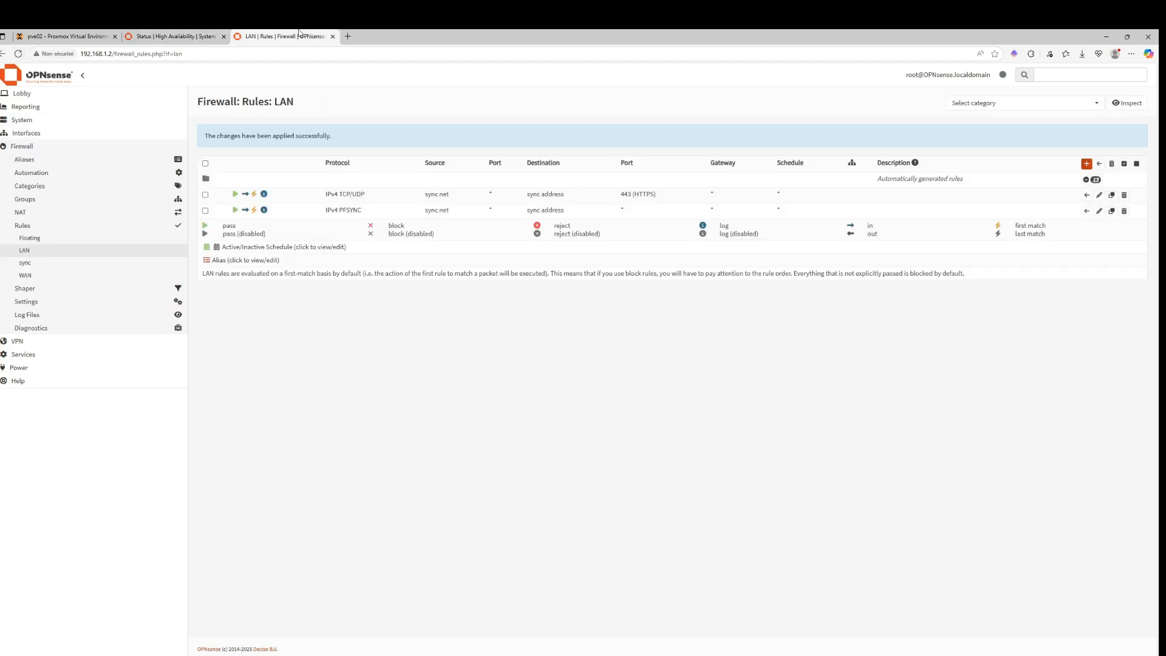
left_click(21, 134)
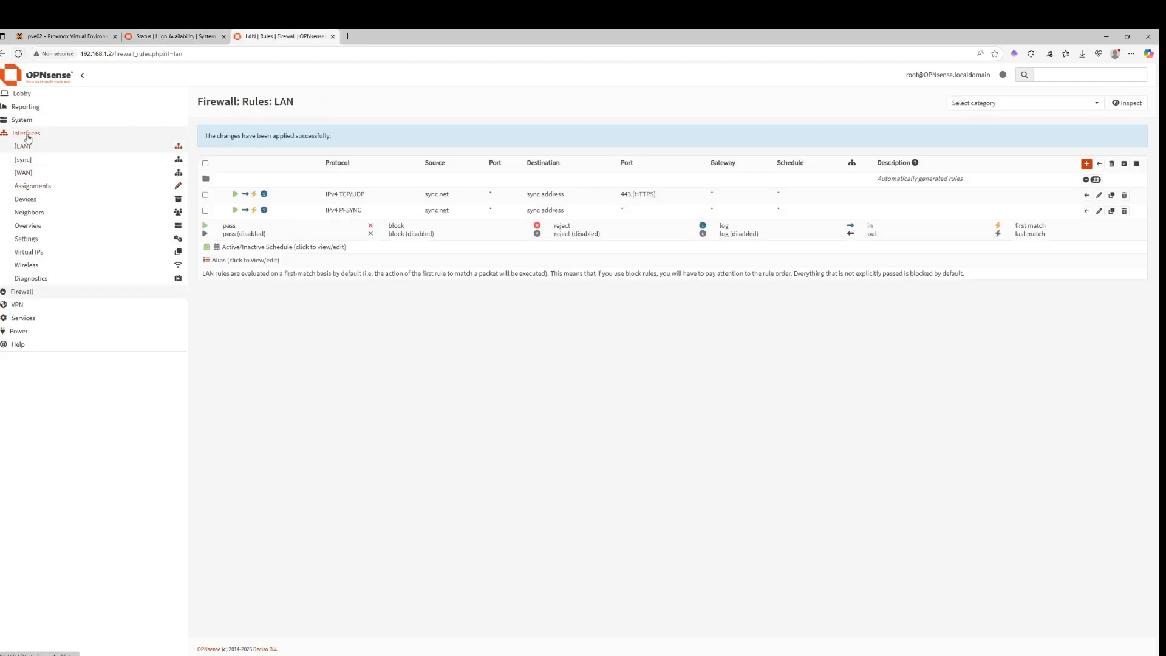
left_click(25, 119)
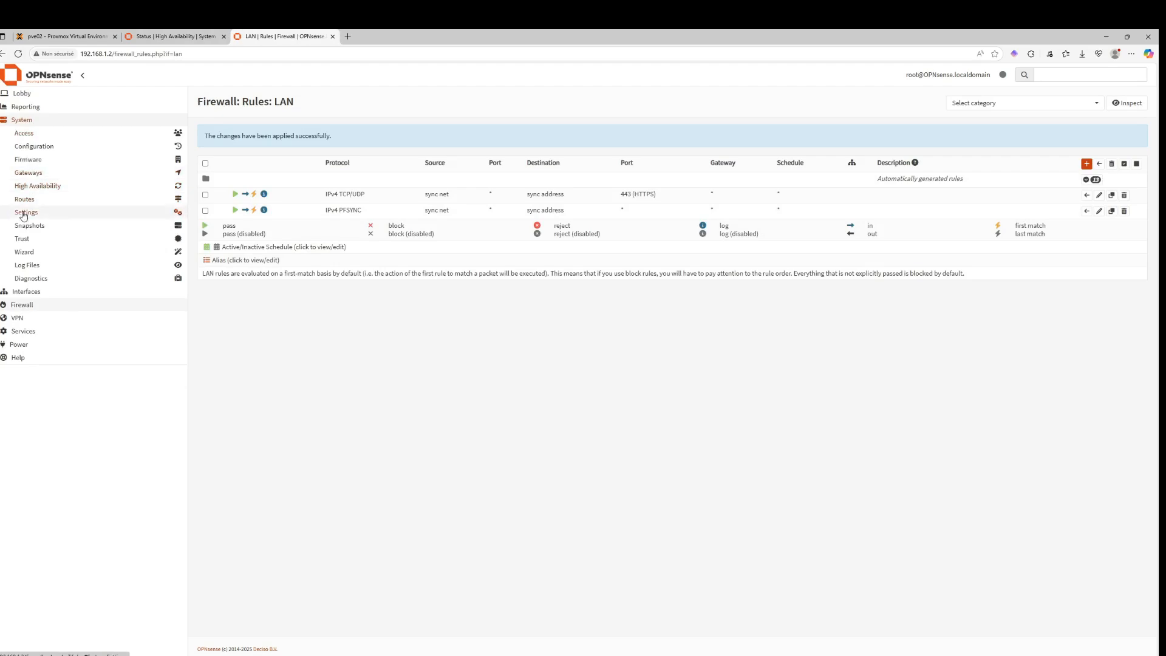
left_click(27, 214)
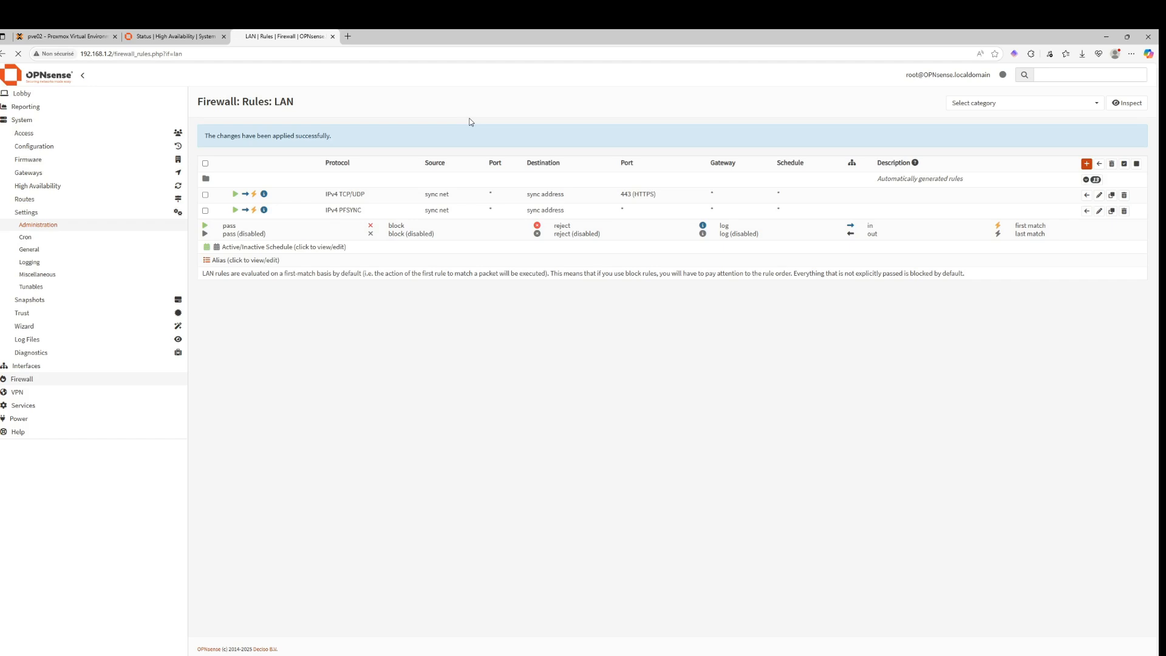
left_click(183, 36)
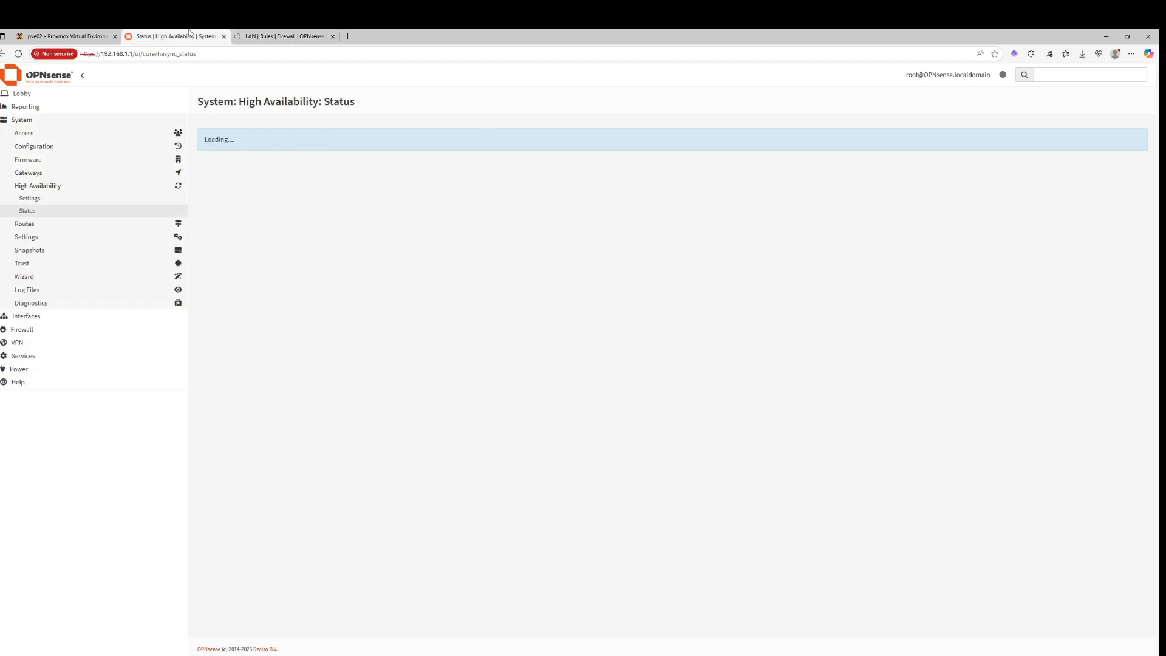
Step: Reload the second firewall's LAN rules page and view its general interface settings
left_click(283, 36)
left_click(260, 52)
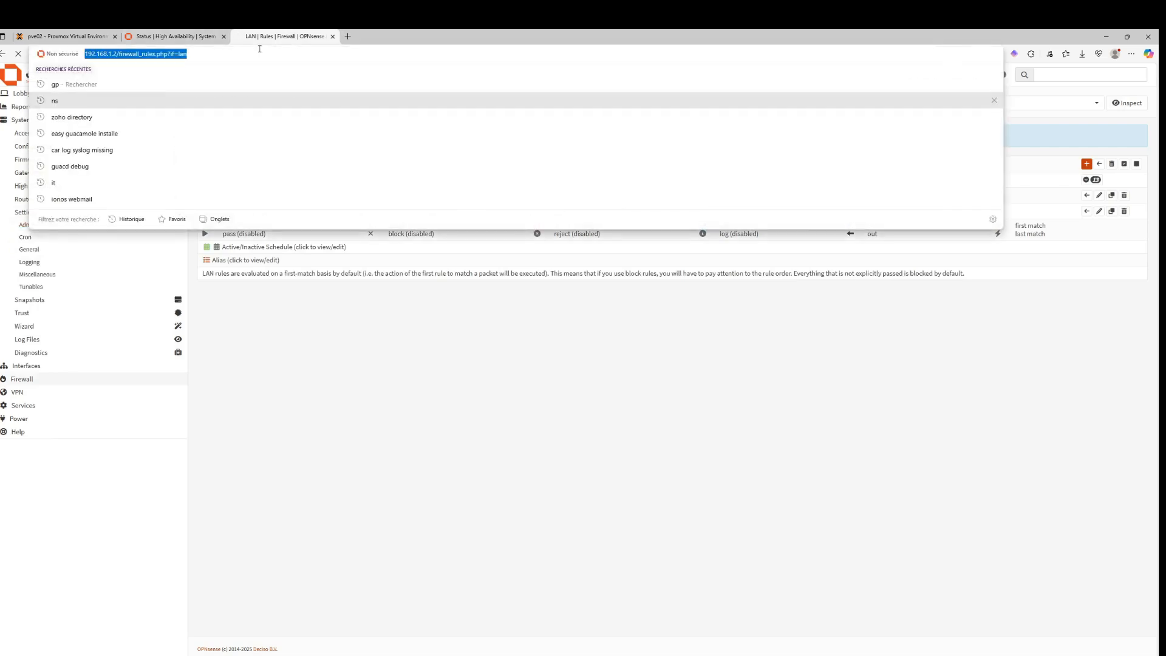
key("Return")
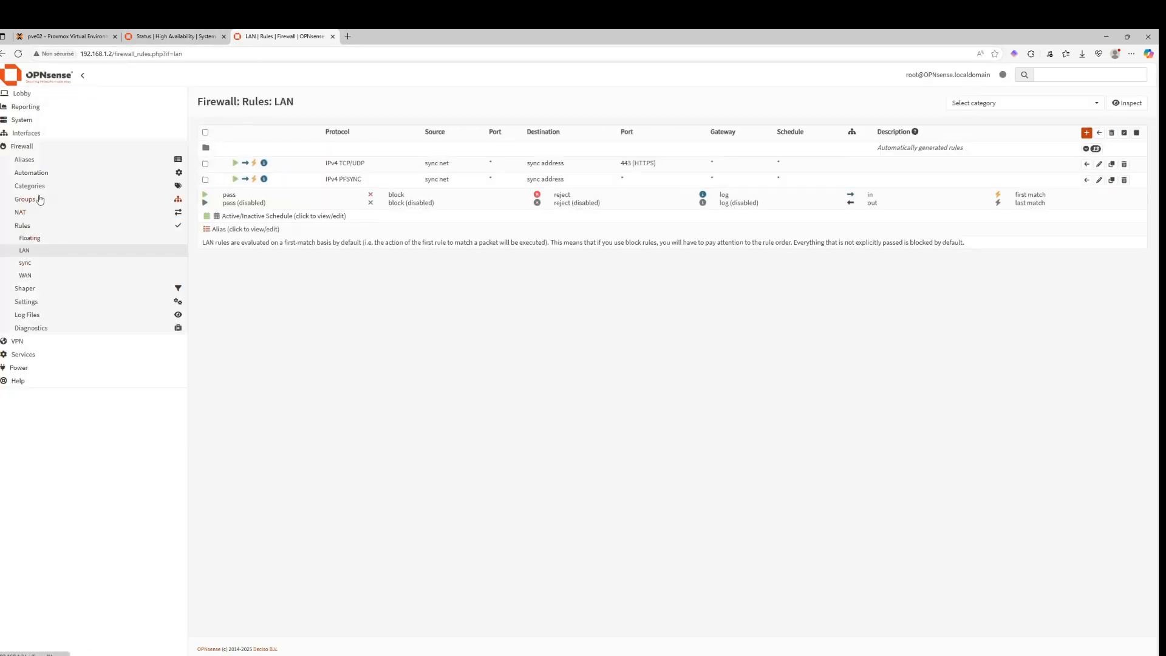
left_click(28, 133)
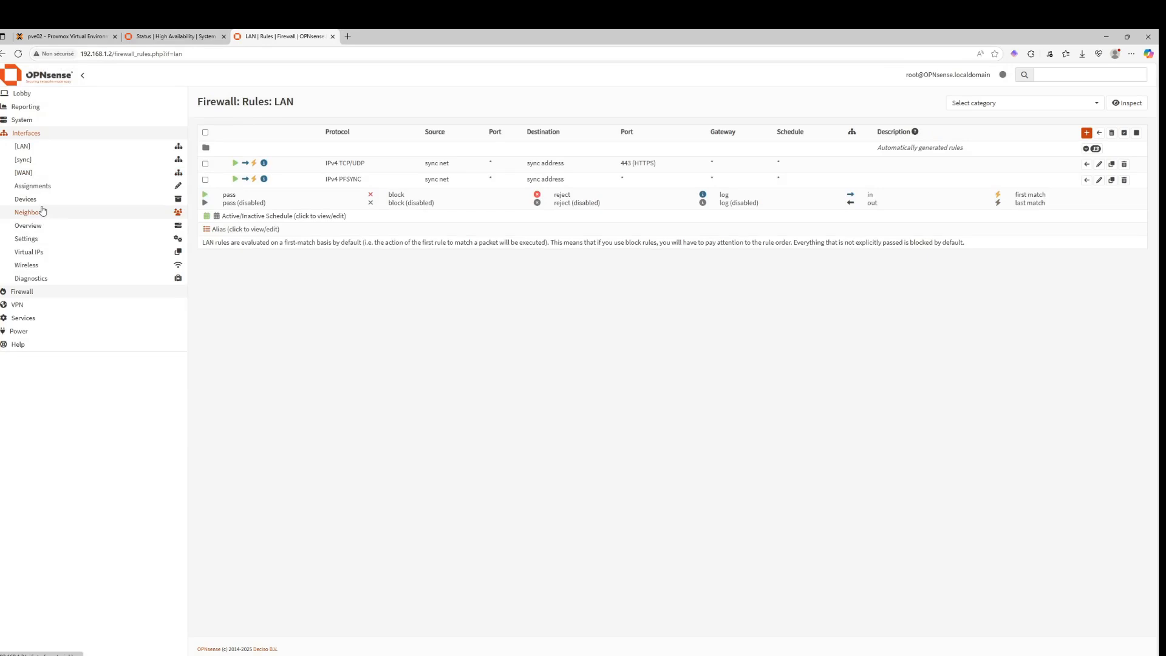
left_click(31, 241)
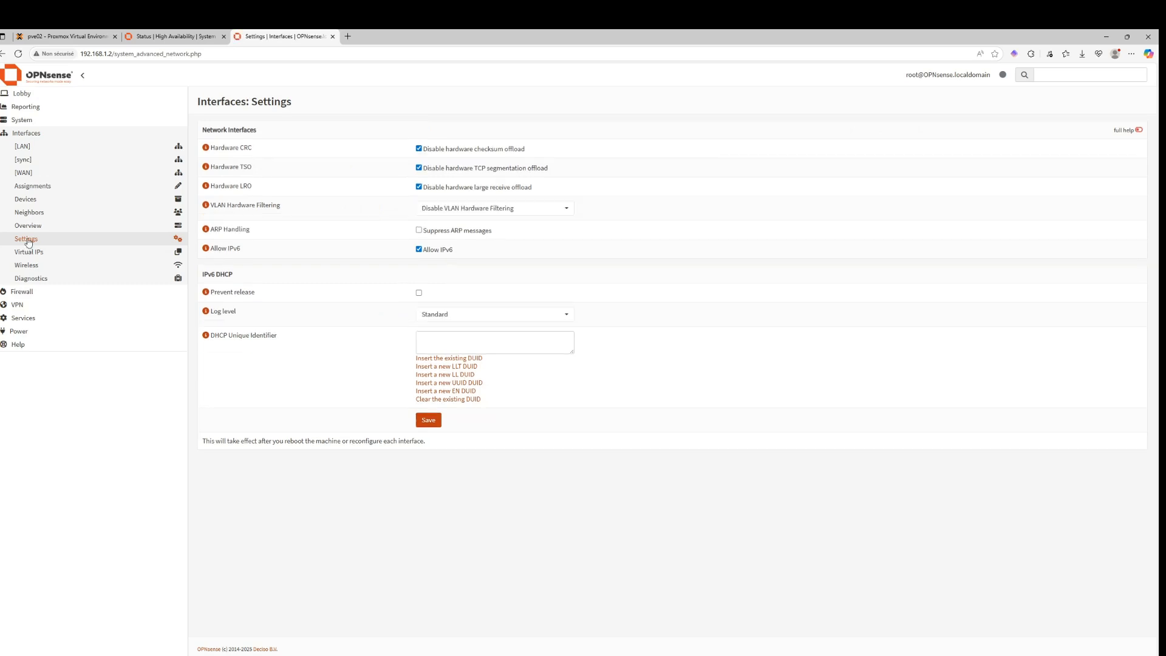
left_click(27, 120)
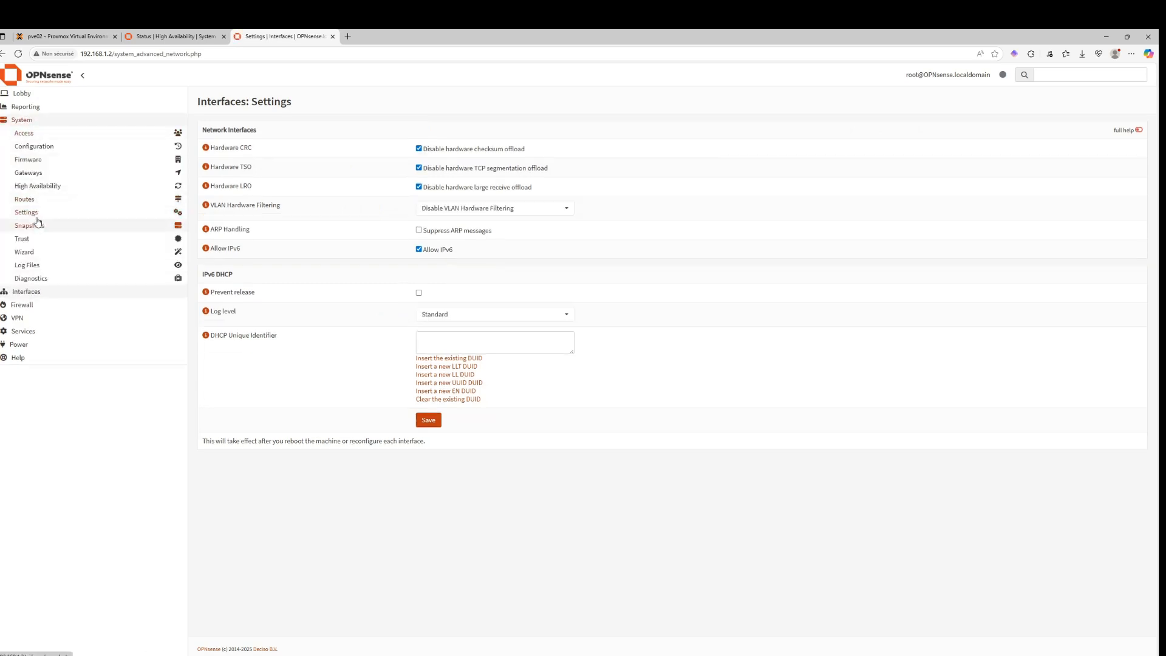
left_click(36, 216)
left_click(35, 222)
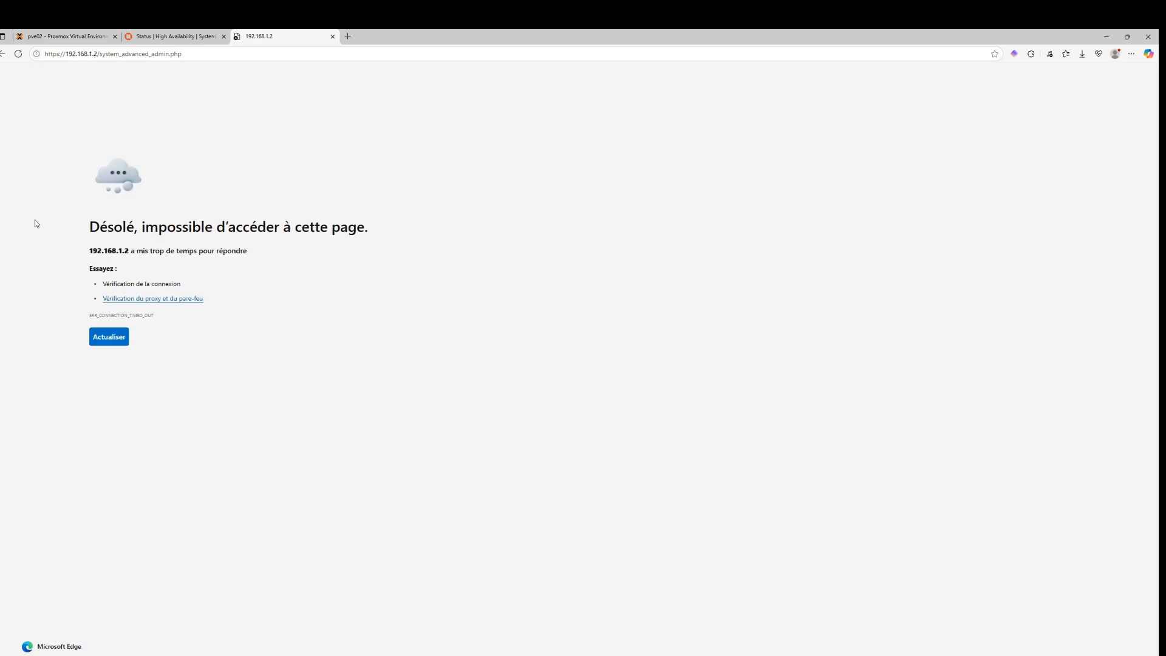
left_click(100, 341)
left_click_drag(194, 53, 104, 47)
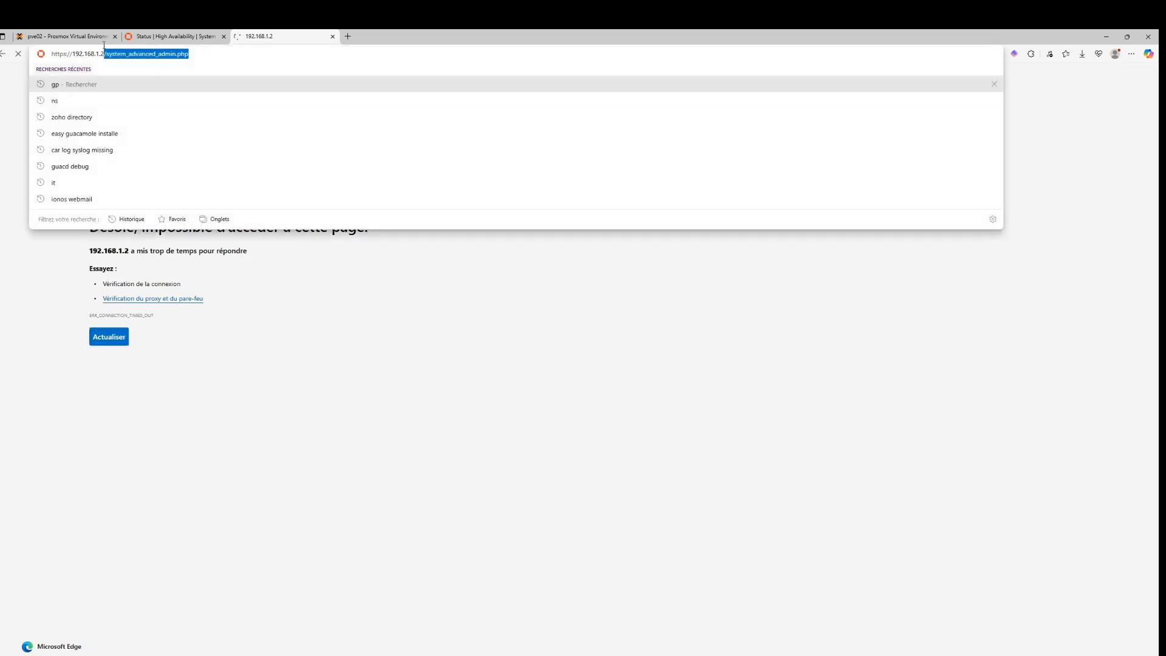
key("BackSpace")
key("Return")
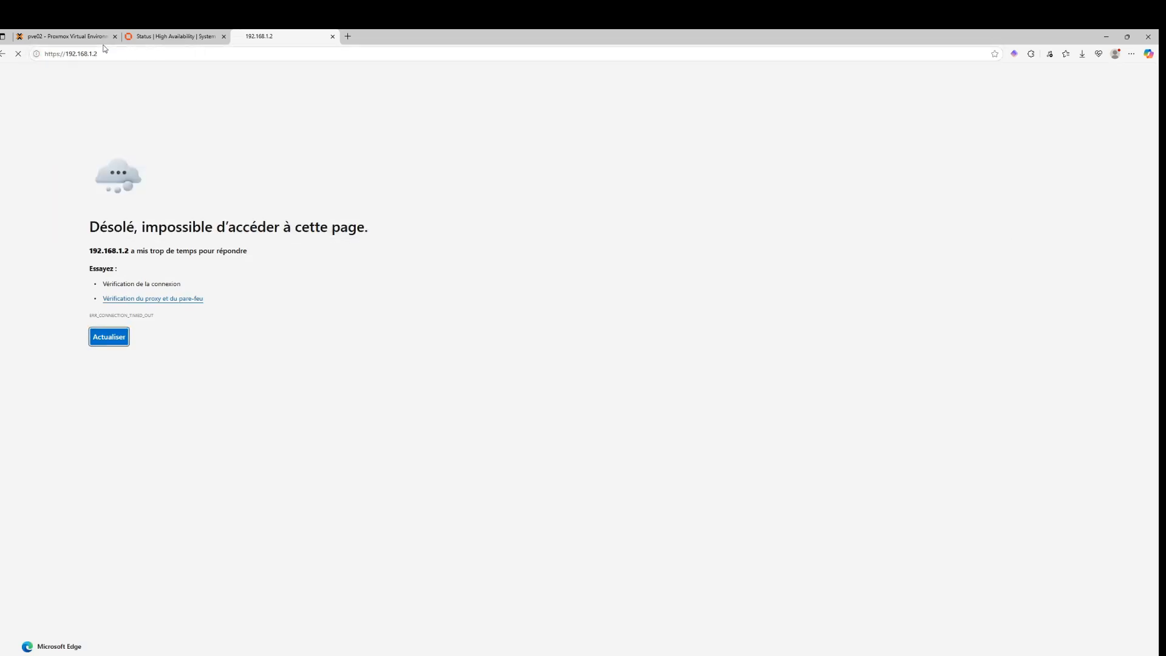
left_click(61, 52)
Step: Return to the first firewall and reopen its High Availability status page
left_click(157, 35)
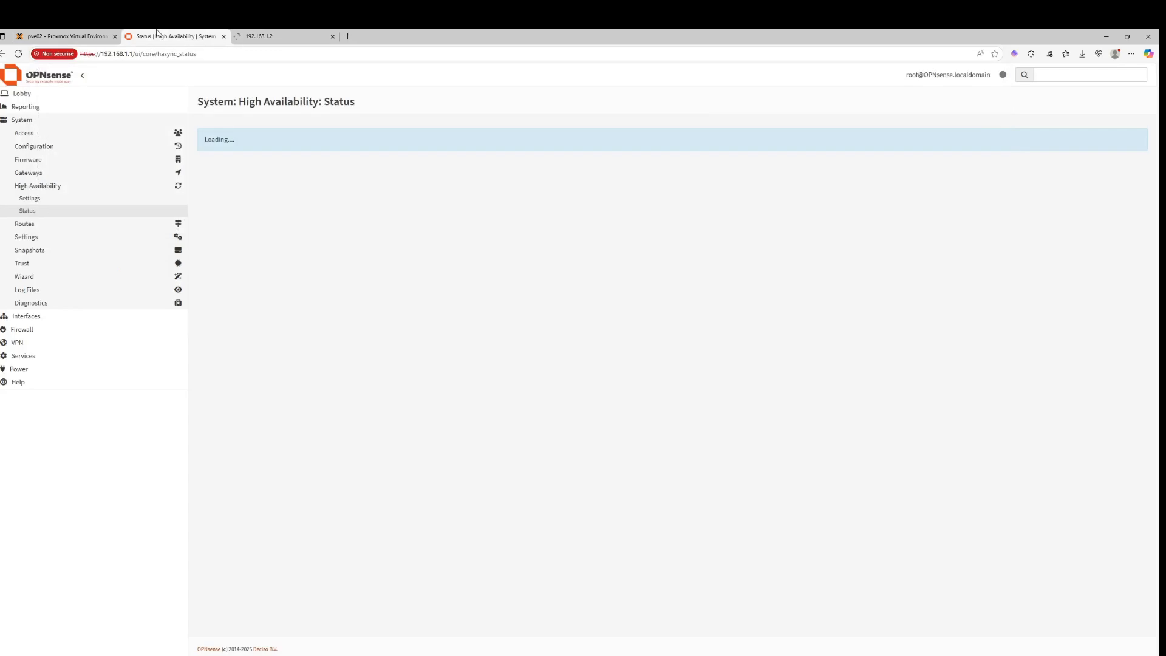
left_click(27, 225)
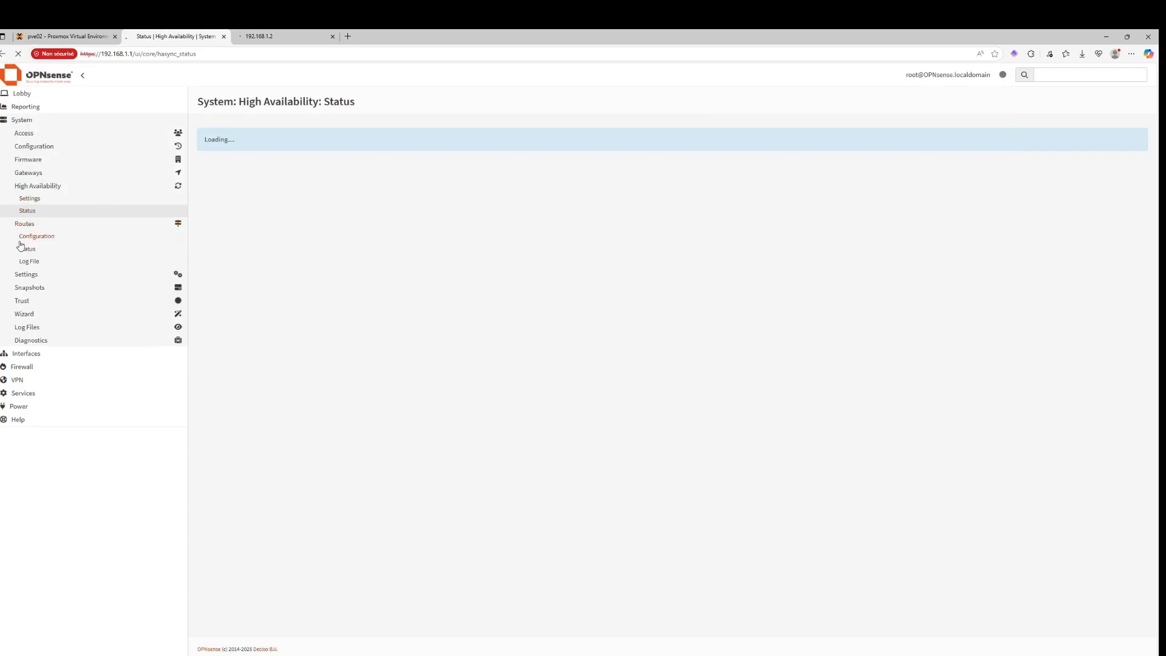
left_click(22, 237)
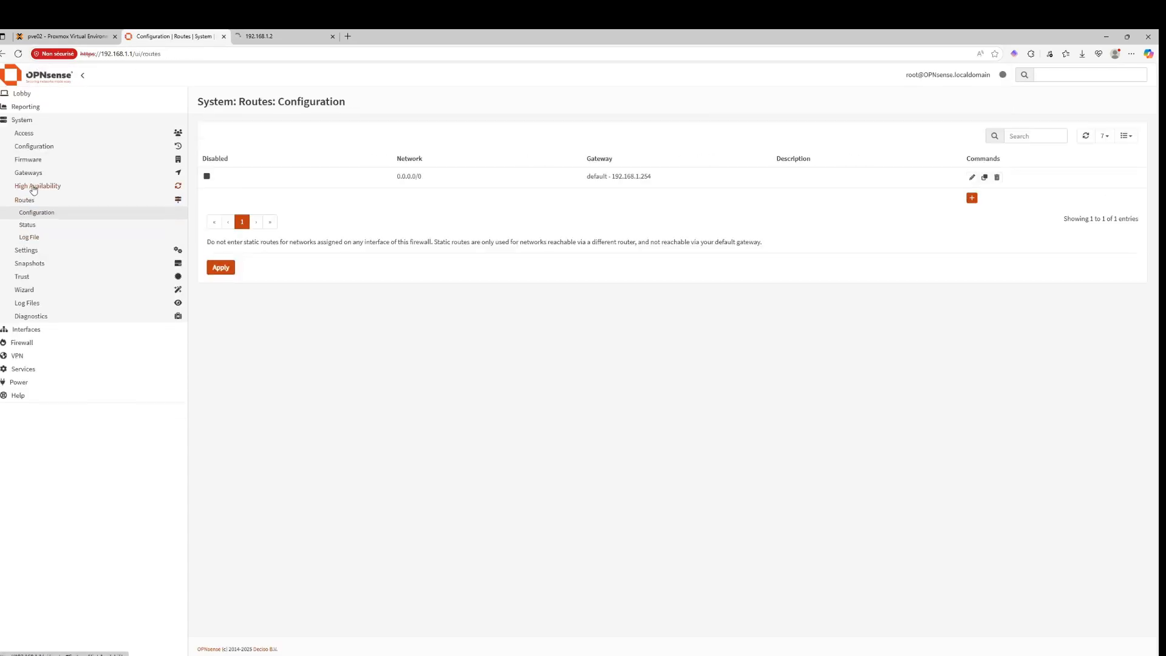
left_click(31, 186)
left_click(28, 209)
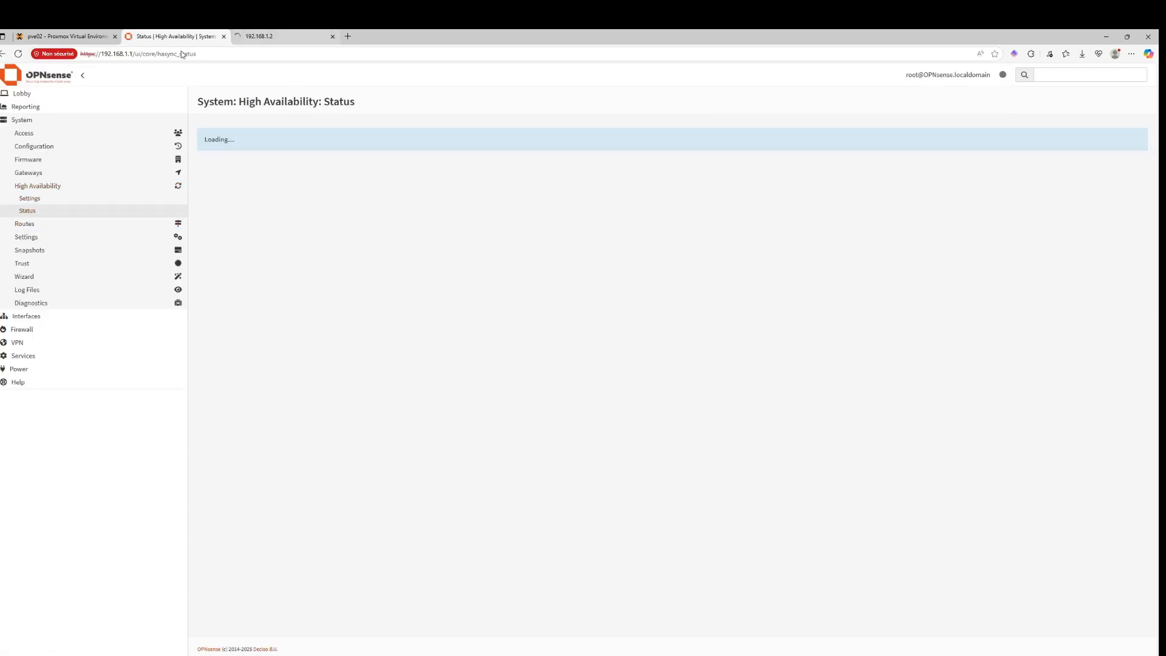
Step: Open the second firewall's dashboard at 192.168.1.2
key("ctrl+Tab")
left_click_drag(210, 50, 44, 53)
type("192.168.1.2")
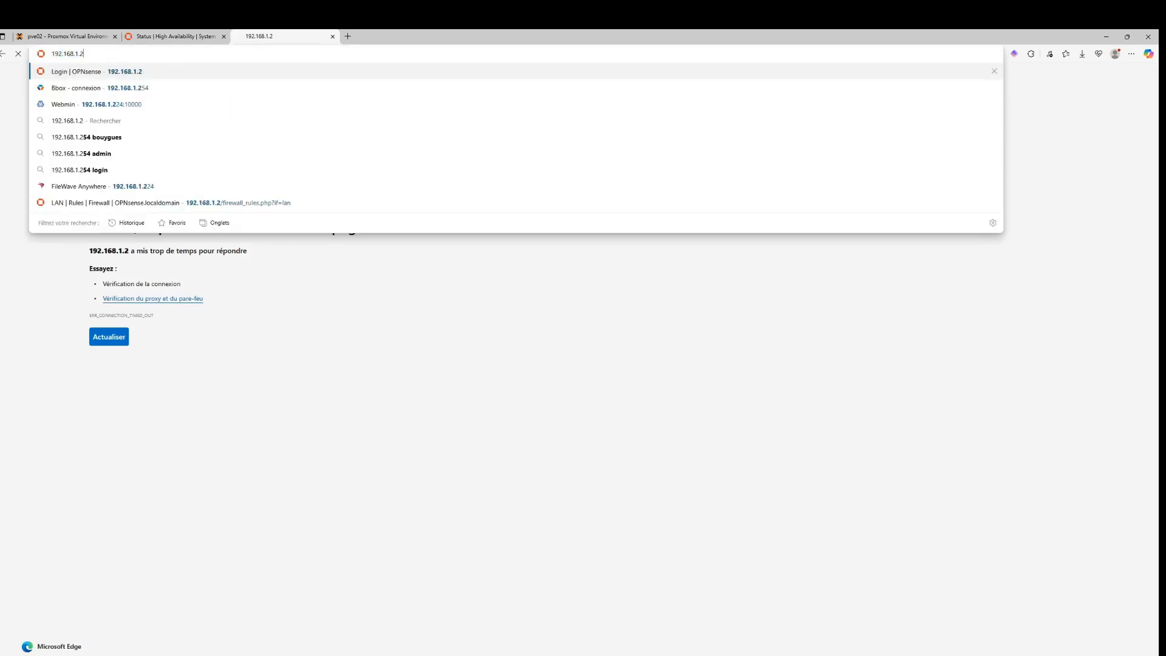
key("Return")
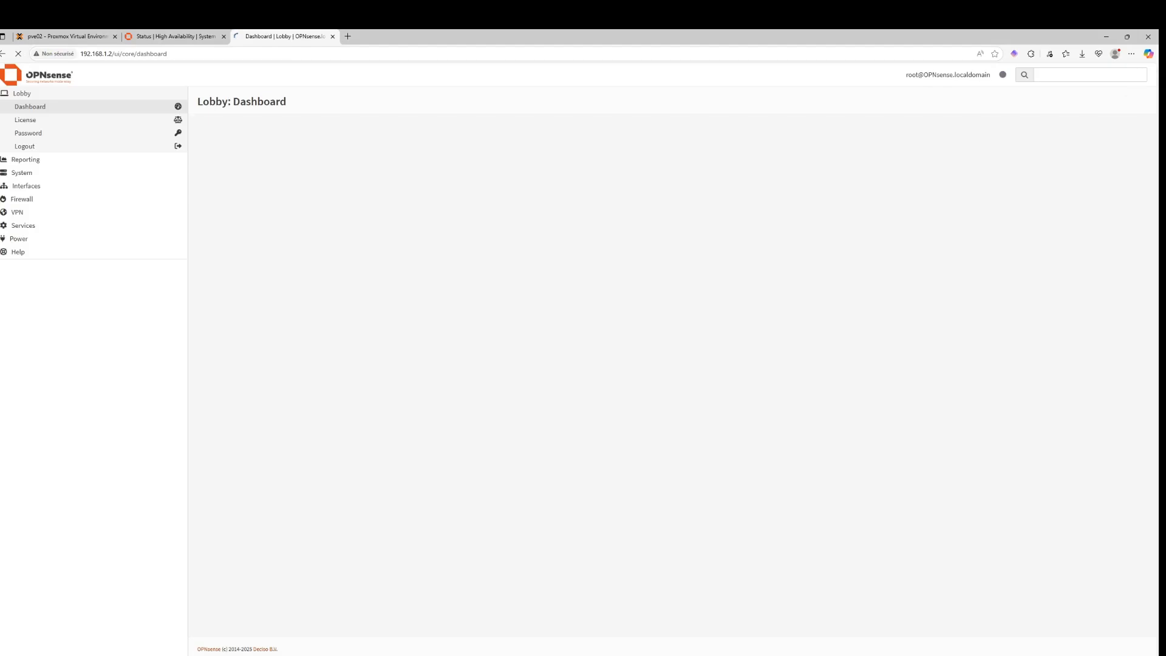
Step: Recheck the first firewall's High Availability status and go back to the second firewall's dashboard
left_click(164, 35)
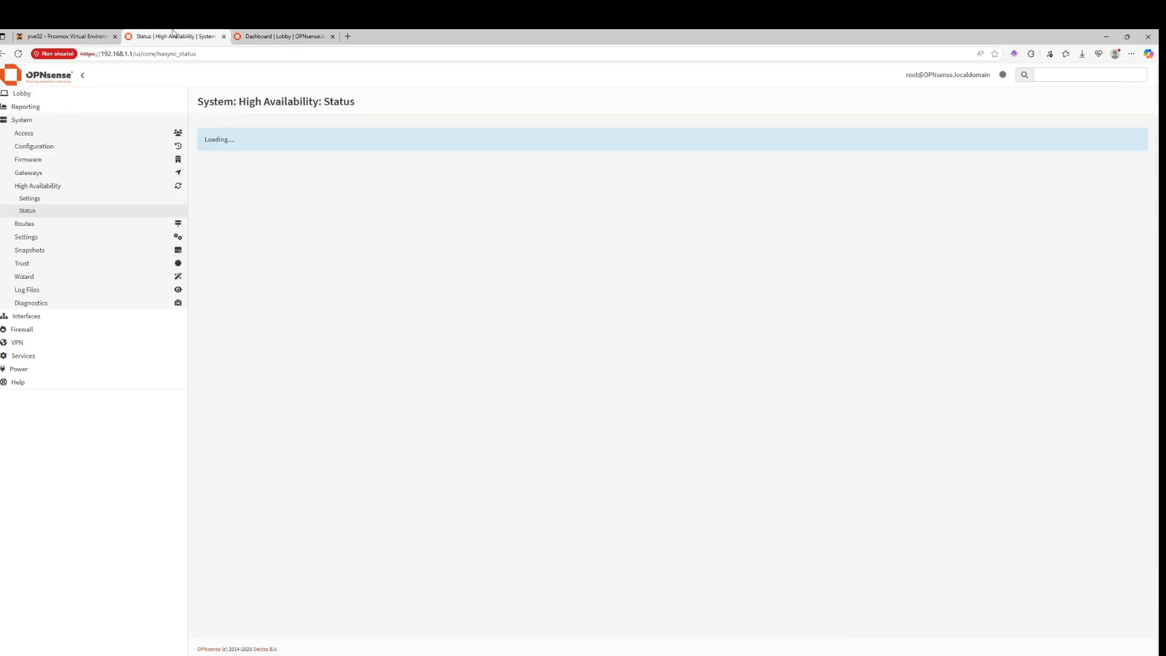
left_click(280, 36)
left_click(196, 35)
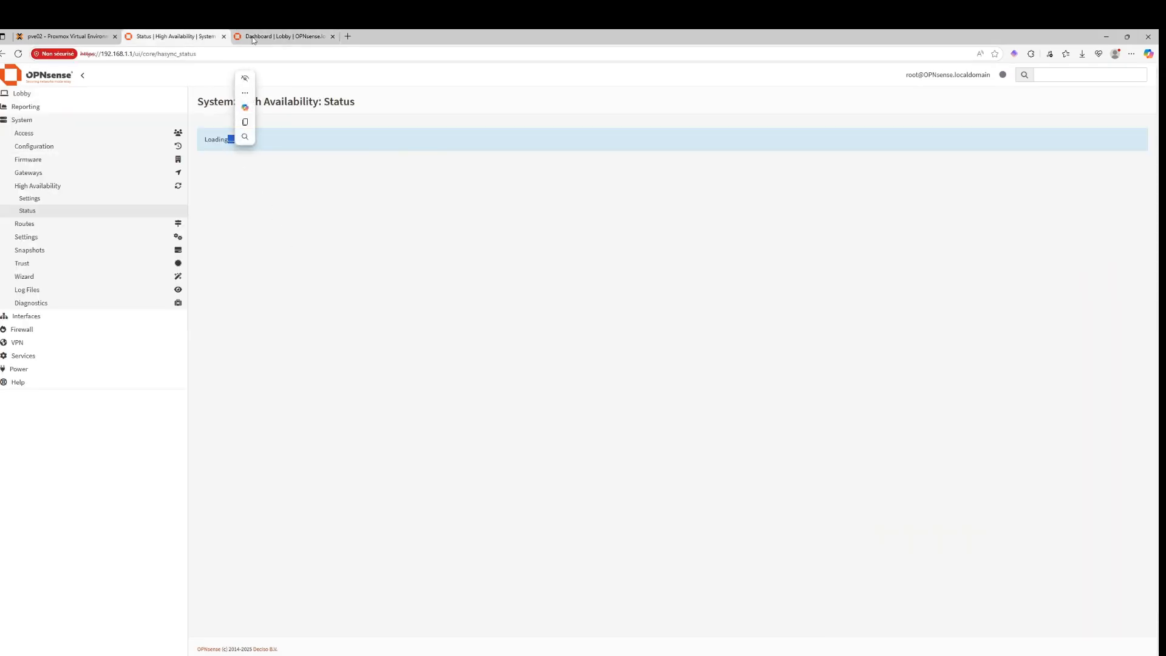
left_click(276, 36)
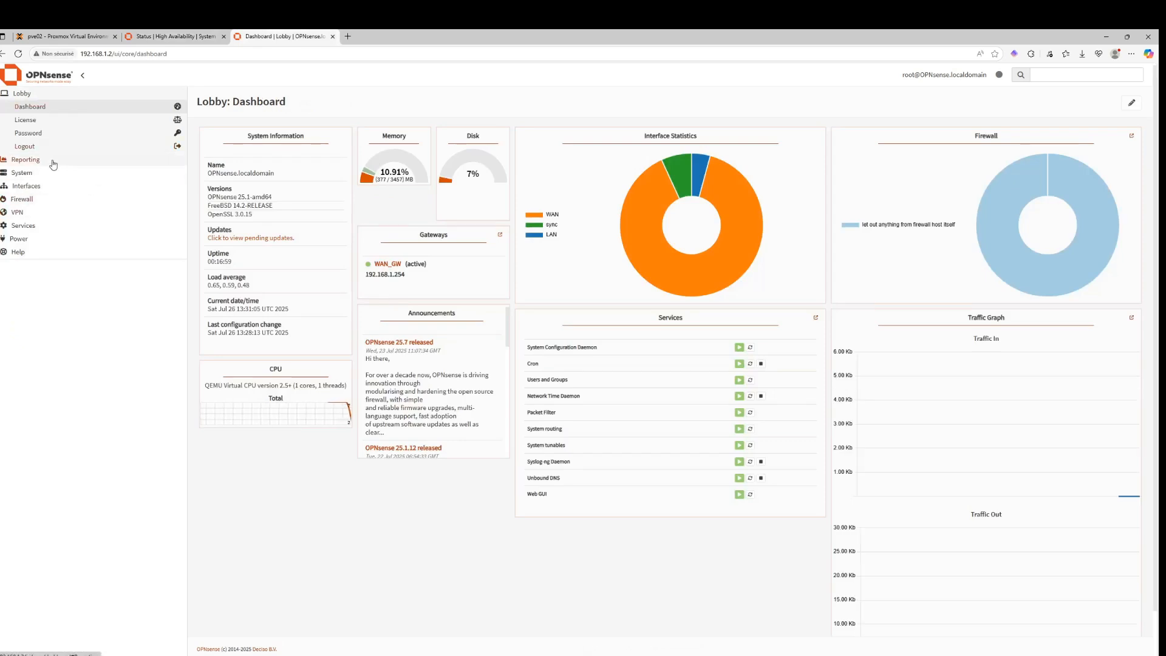
Step: Try to open the system administration settings from the second firewall's dashboard
left_click(22, 173)
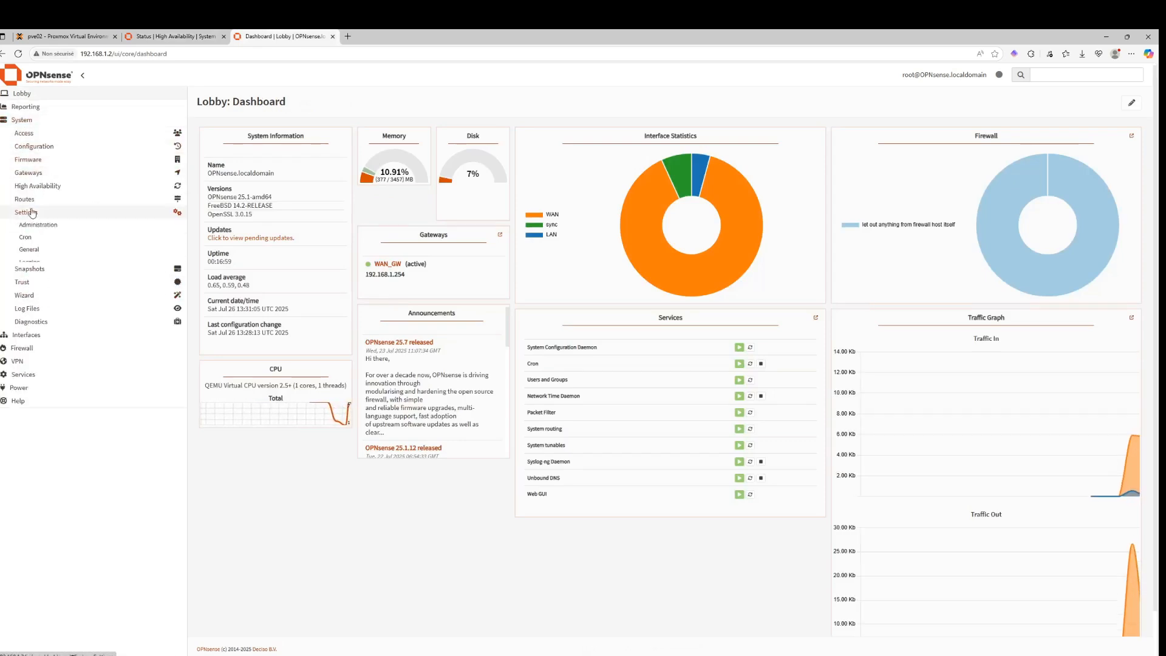
left_click(27, 213)
left_click(33, 228)
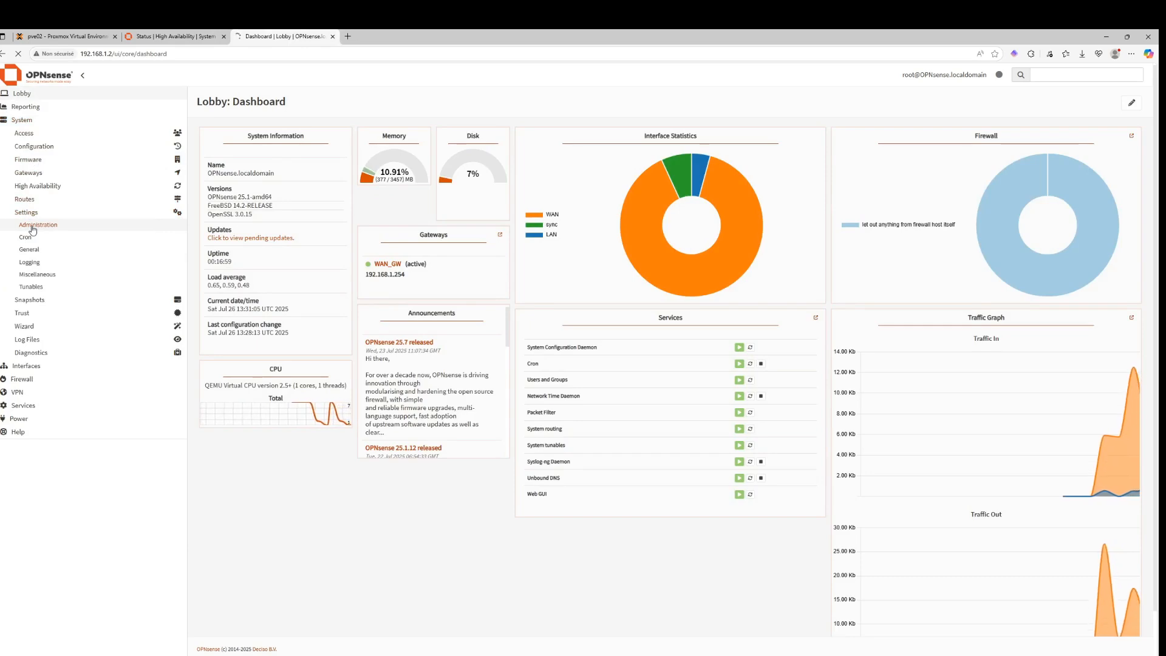
Step: Open the firewall rules of the sync interface on the second firewall
left_click(42, 340)
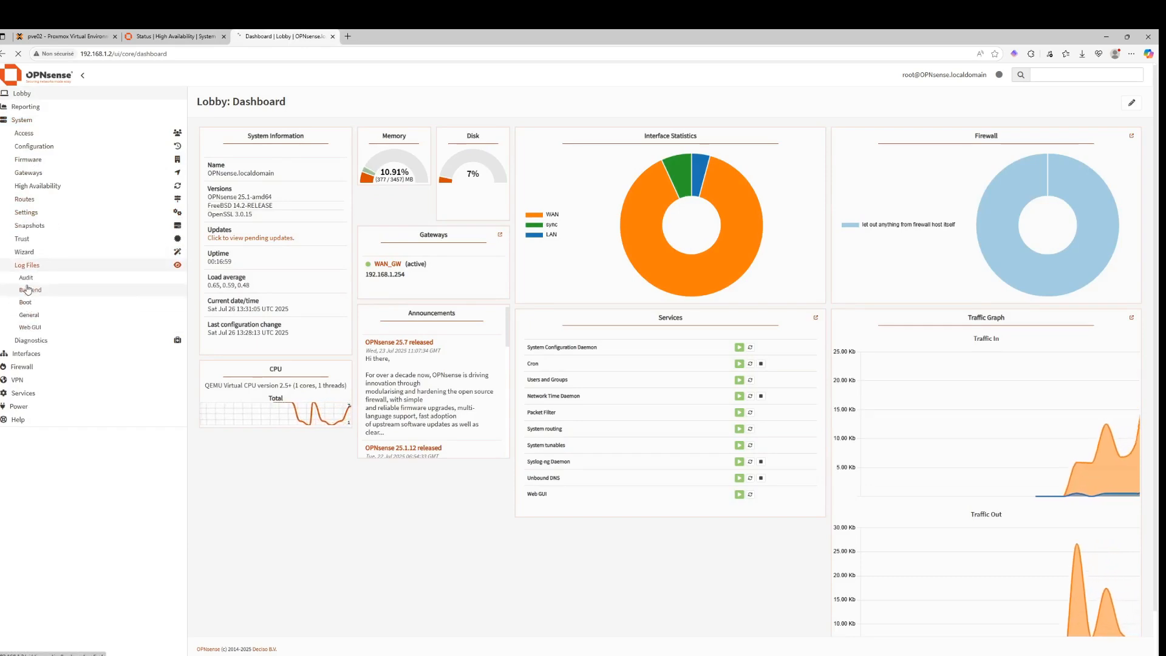
left_click(22, 366)
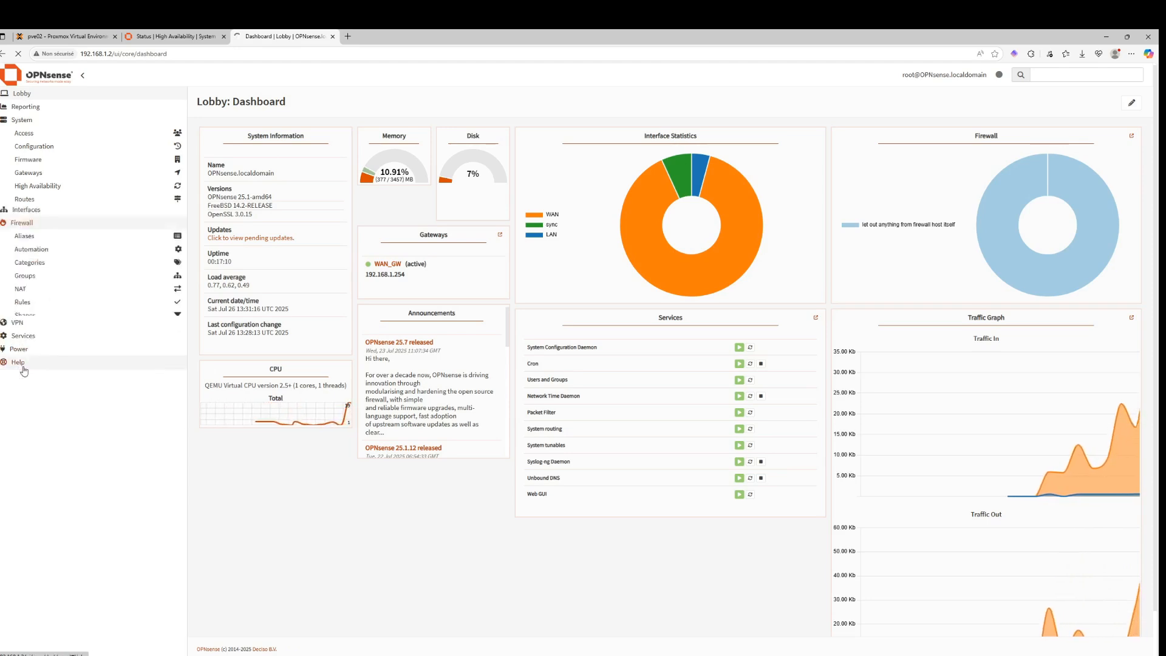
left_click(20, 212)
left_click(22, 275)
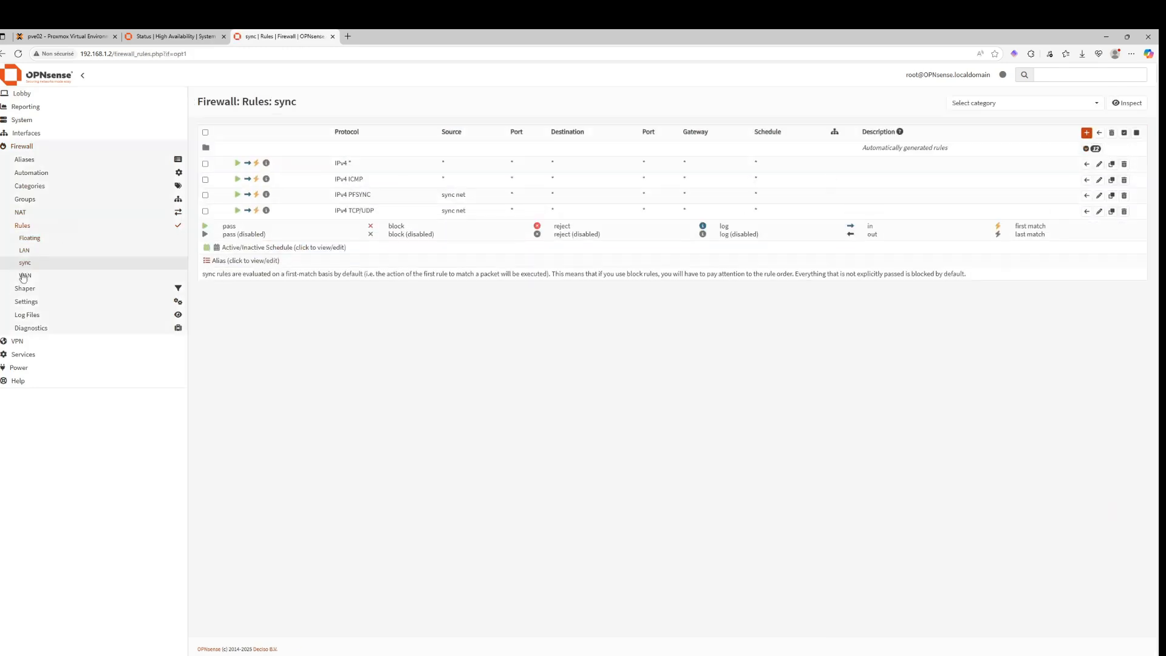
Step: Open the second firewall's live firewall log and filter it to entries whose interface contains sync
left_click(27, 315)
left_click(21, 289)
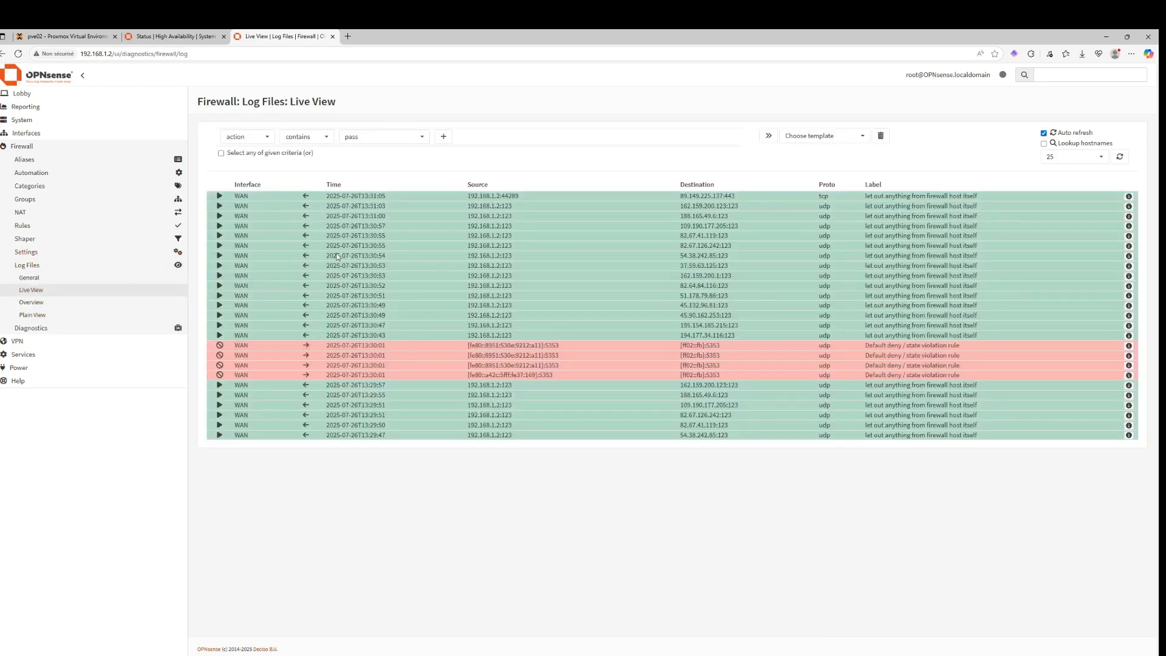
left_click(247, 136)
left_click(243, 166)
left_click(353, 136)
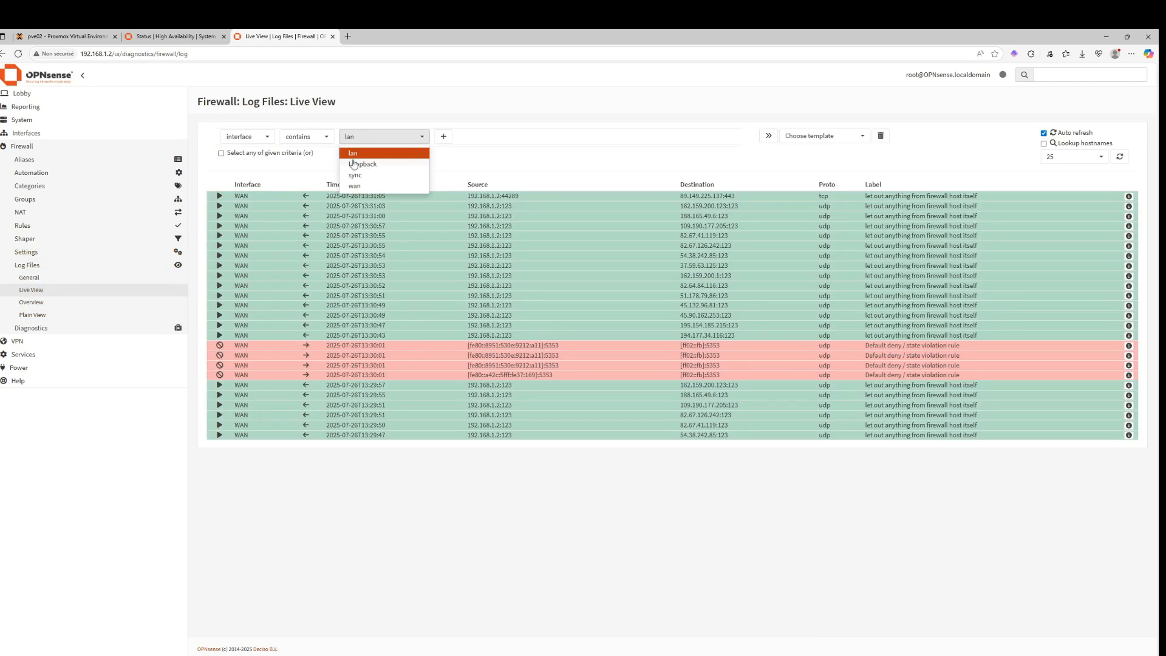
left_click(355, 175)
left_click(443, 137)
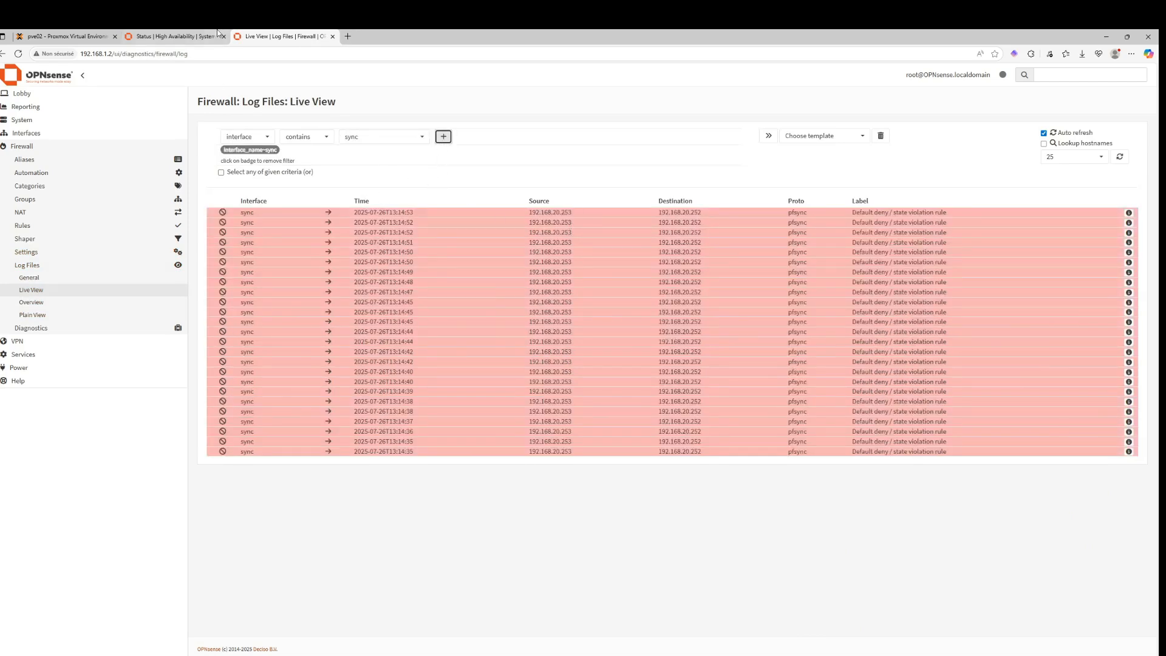
Step: Go back to the first firewall, reload its High Availability status, and reopen it after viewing the High Availability settings
key("ctrl+shift+Tab")
key("ctrl+Tab")
key("ctrl+shift+Tab")
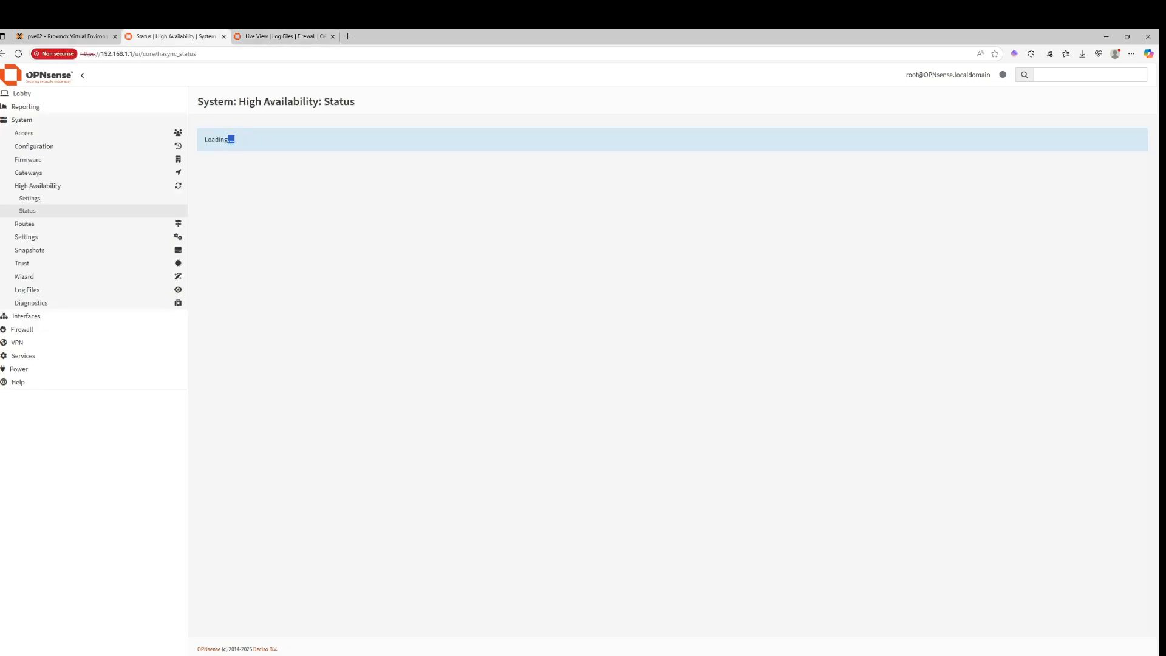
left_click(18, 54)
left_click(19, 198)
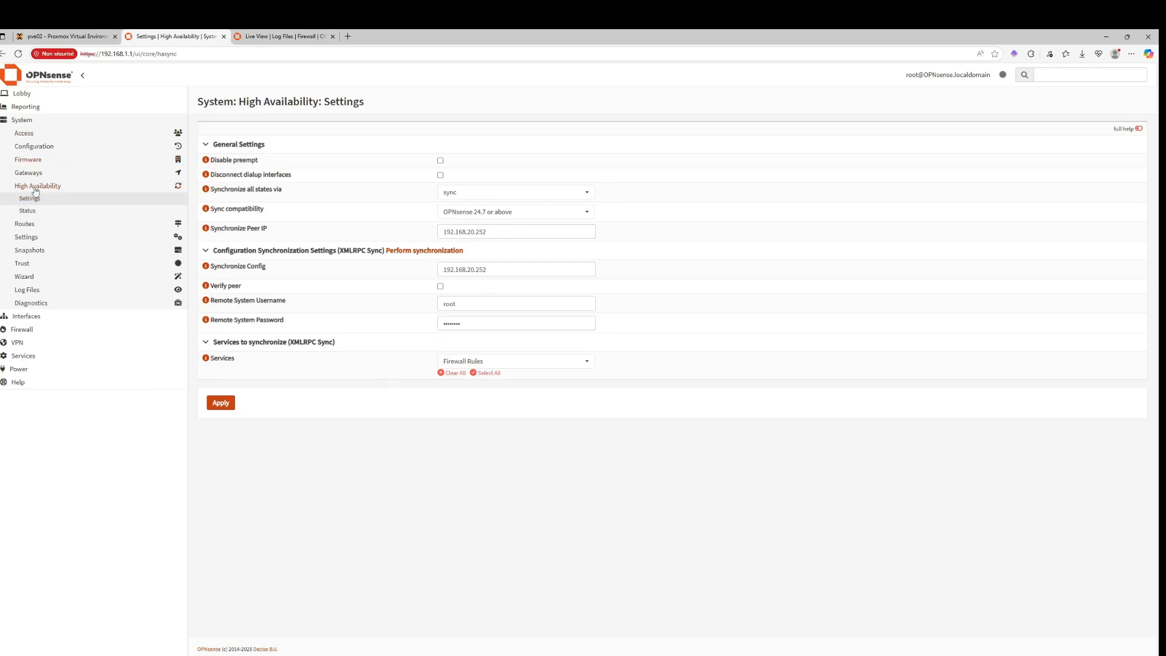
left_click(26, 211)
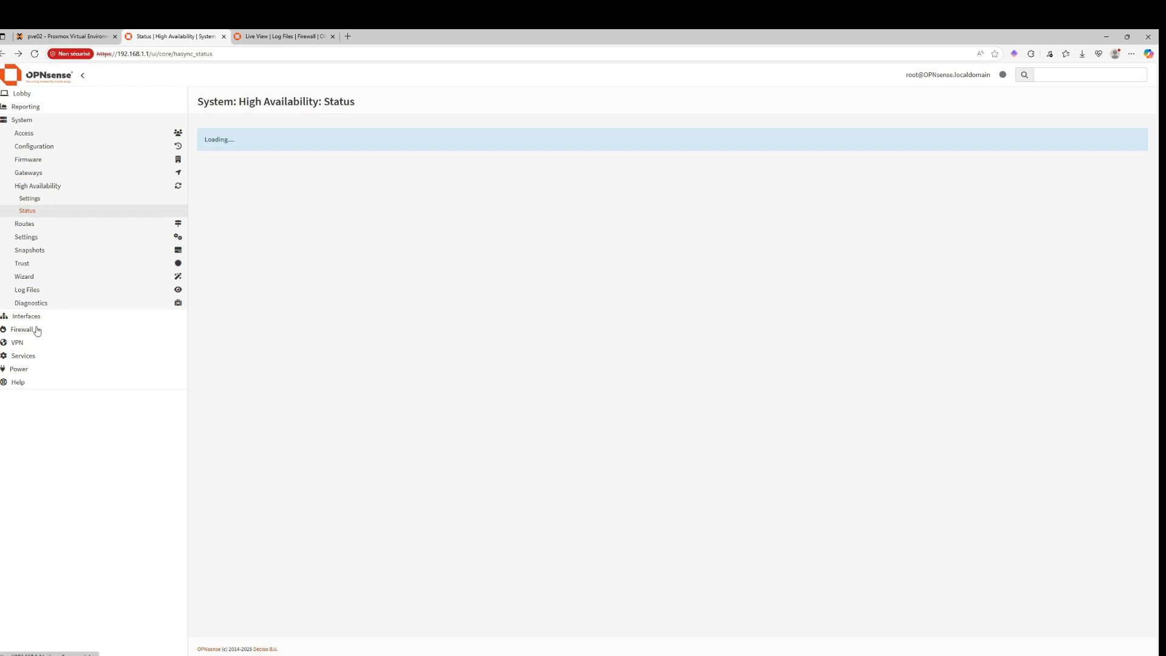
Step: Open the first firewall's live firewall log and filter it to entries whose interface contains sync
left_click(35, 330)
left_click(27, 265)
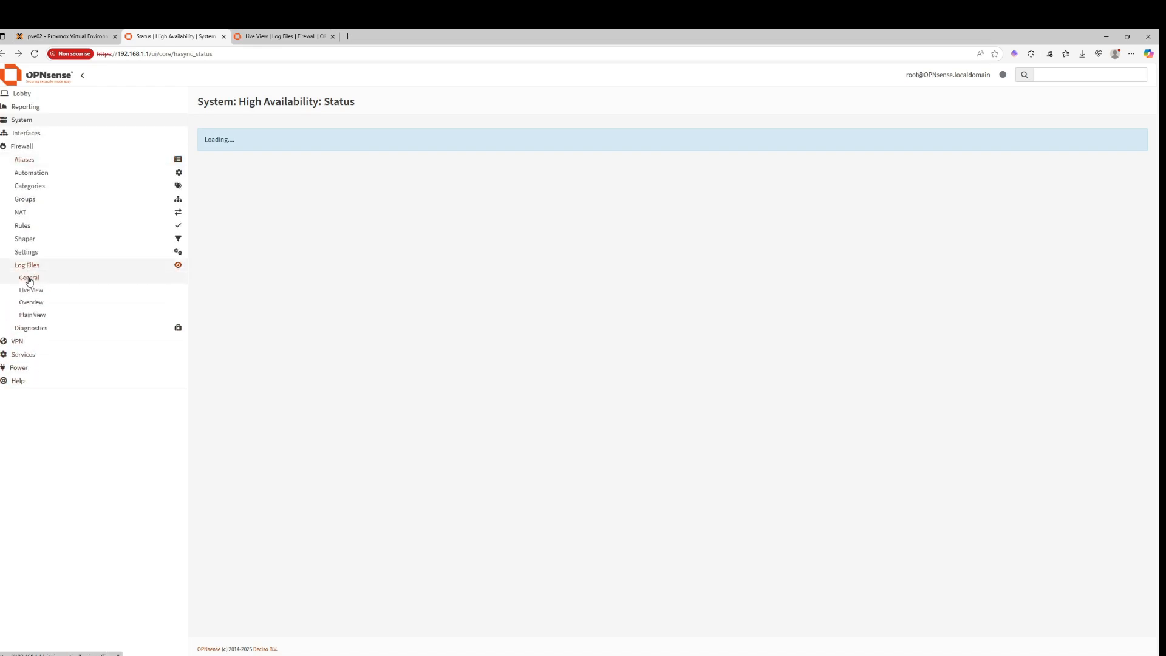
left_click(30, 290)
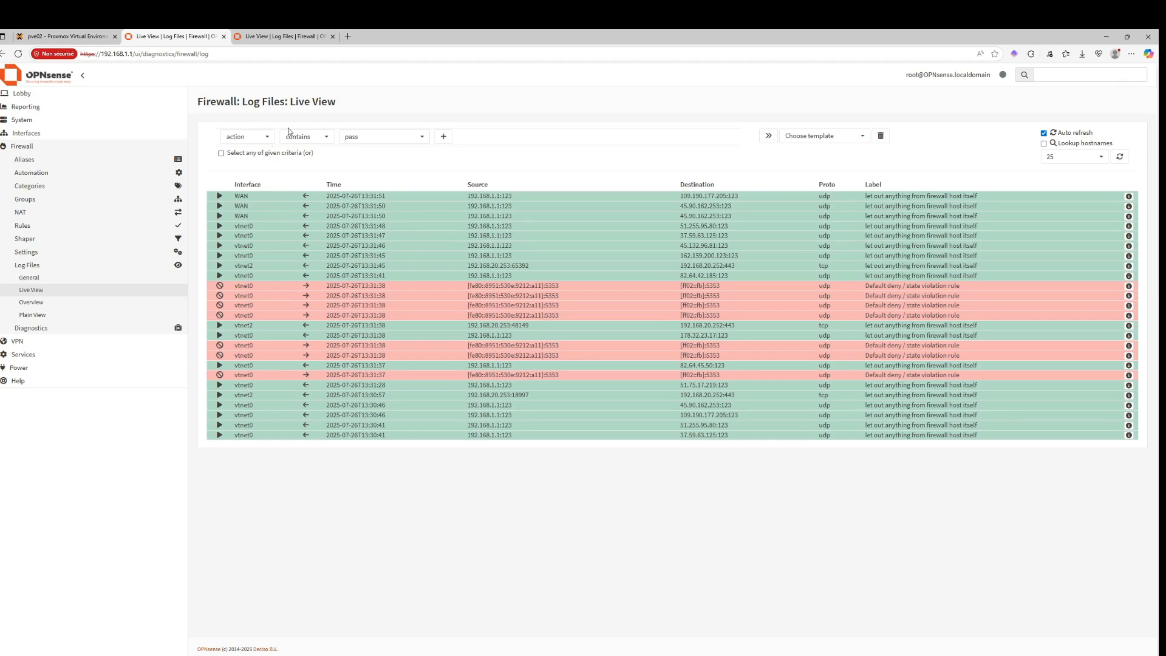
left_click(276, 34)
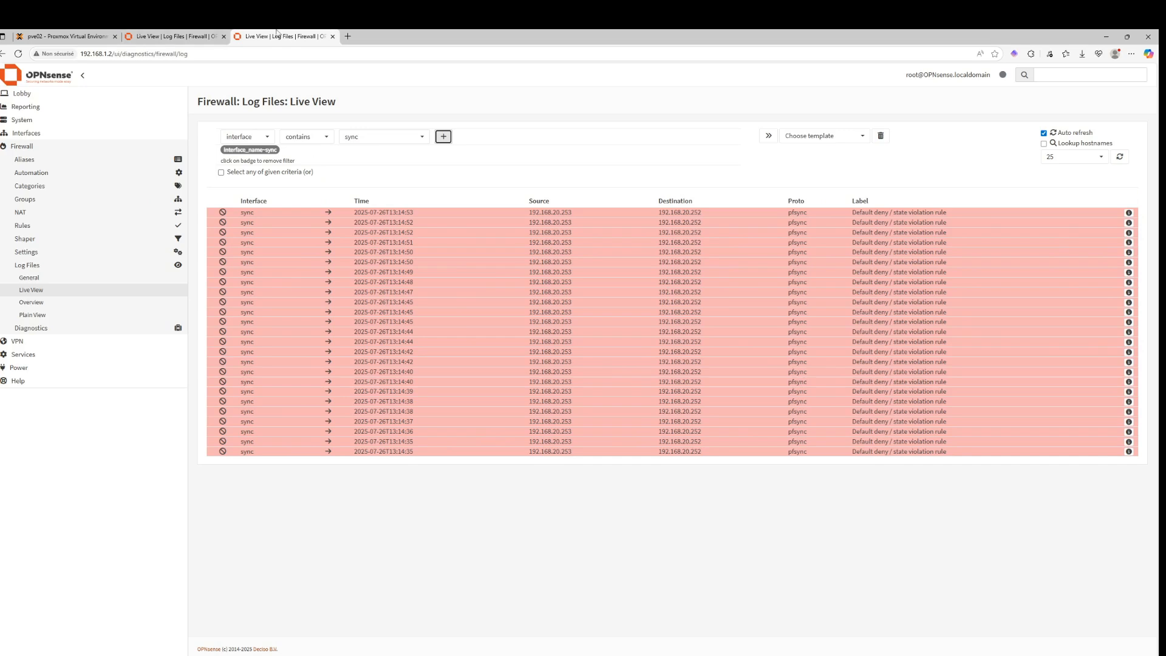
left_click(173, 36)
left_click(247, 136)
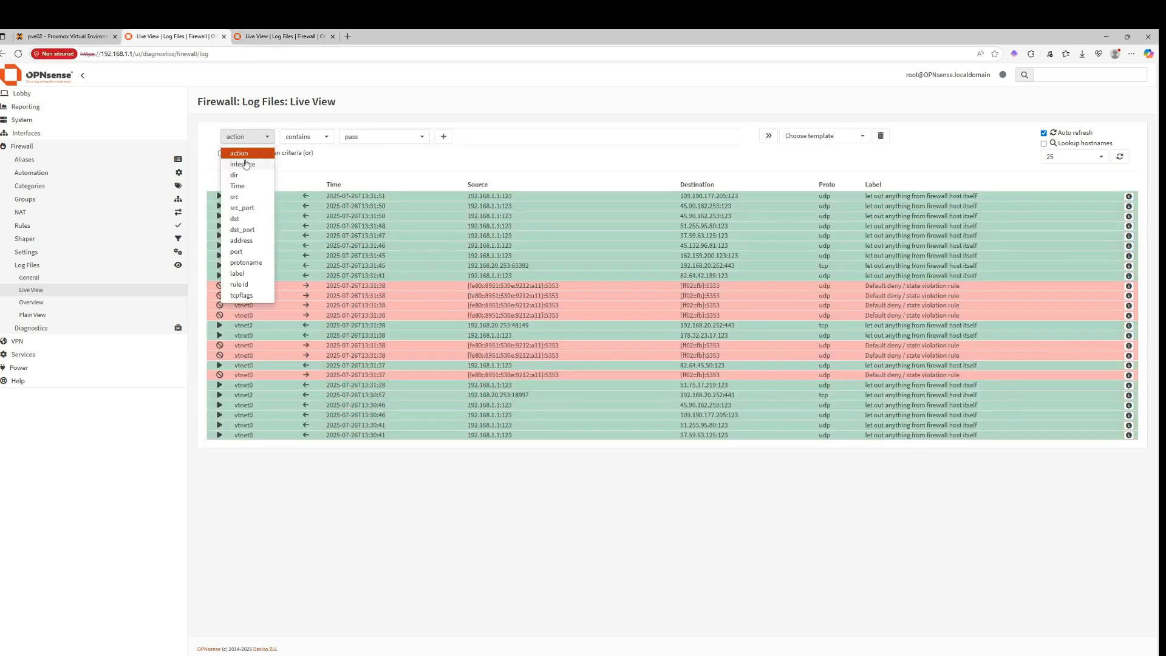
left_click(245, 164)
left_click(380, 137)
left_click(380, 173)
left_click(444, 136)
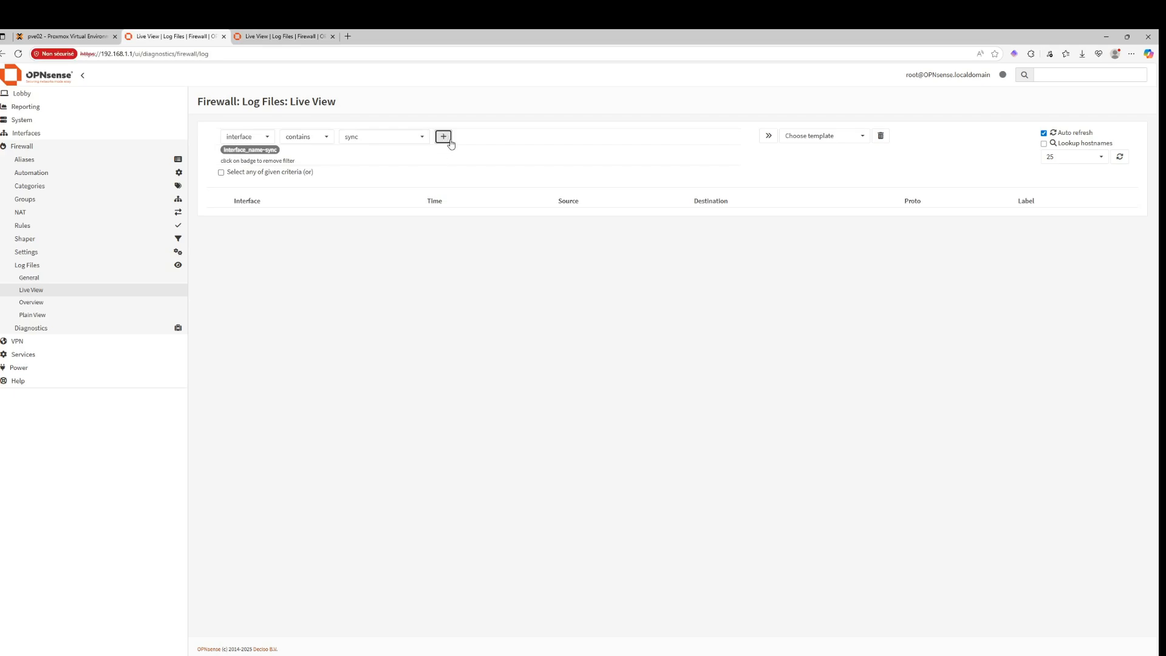
Step: Leave the first firewall's live log and reopen its High Availability status
left_click(47, 120)
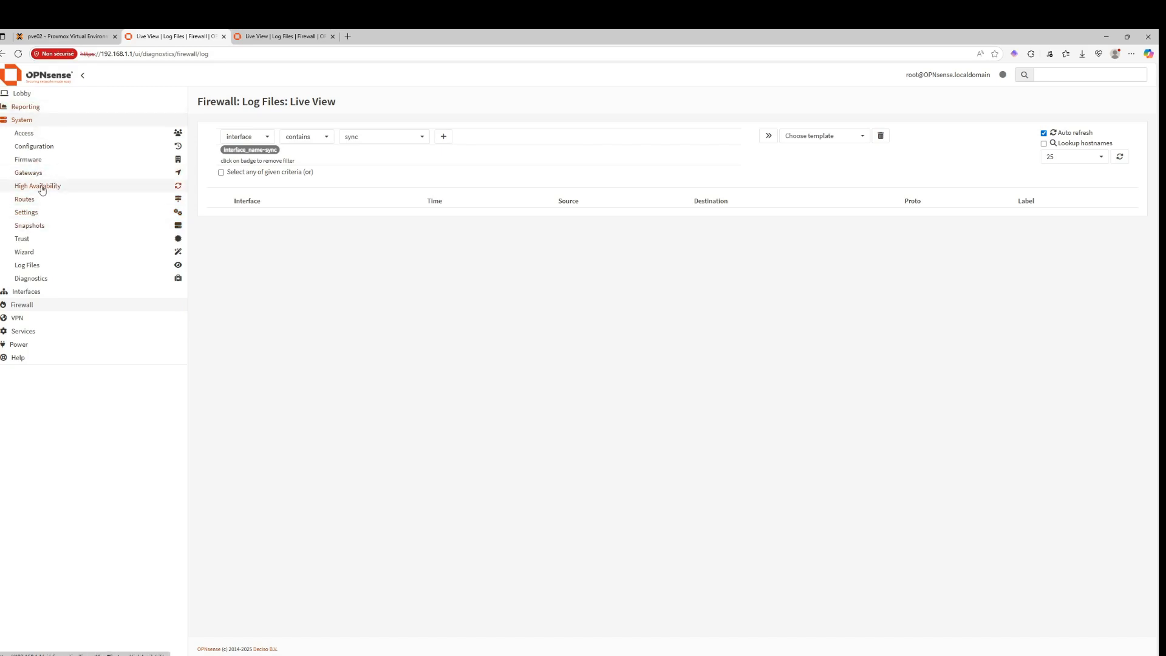
left_click(62, 224)
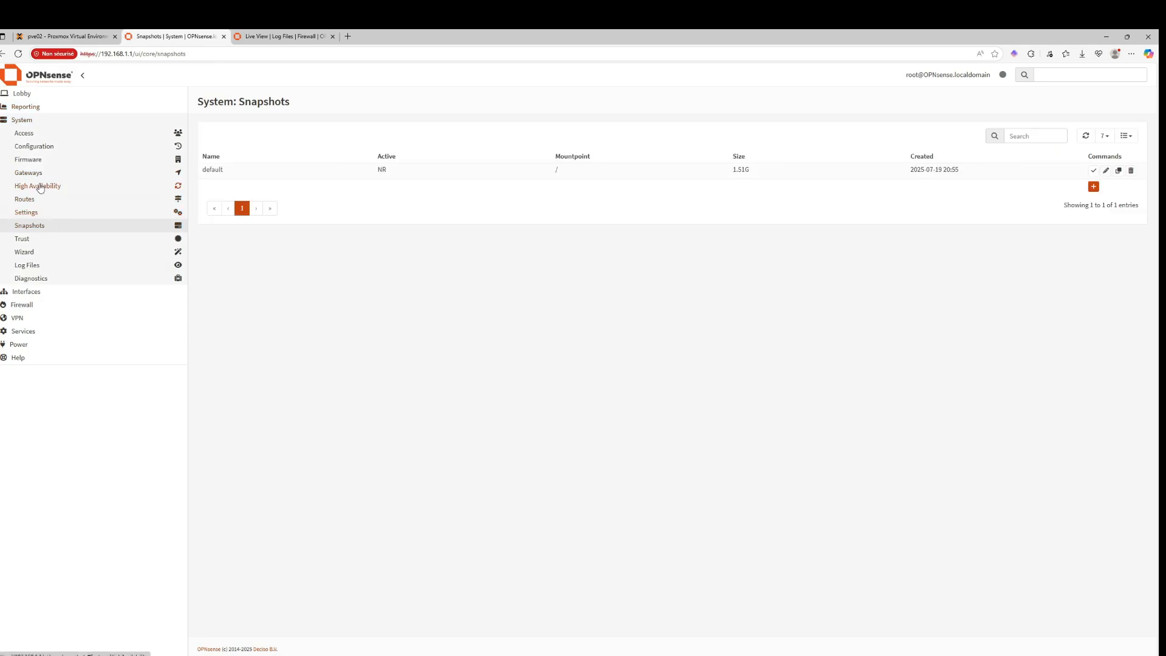
left_click(38, 186)
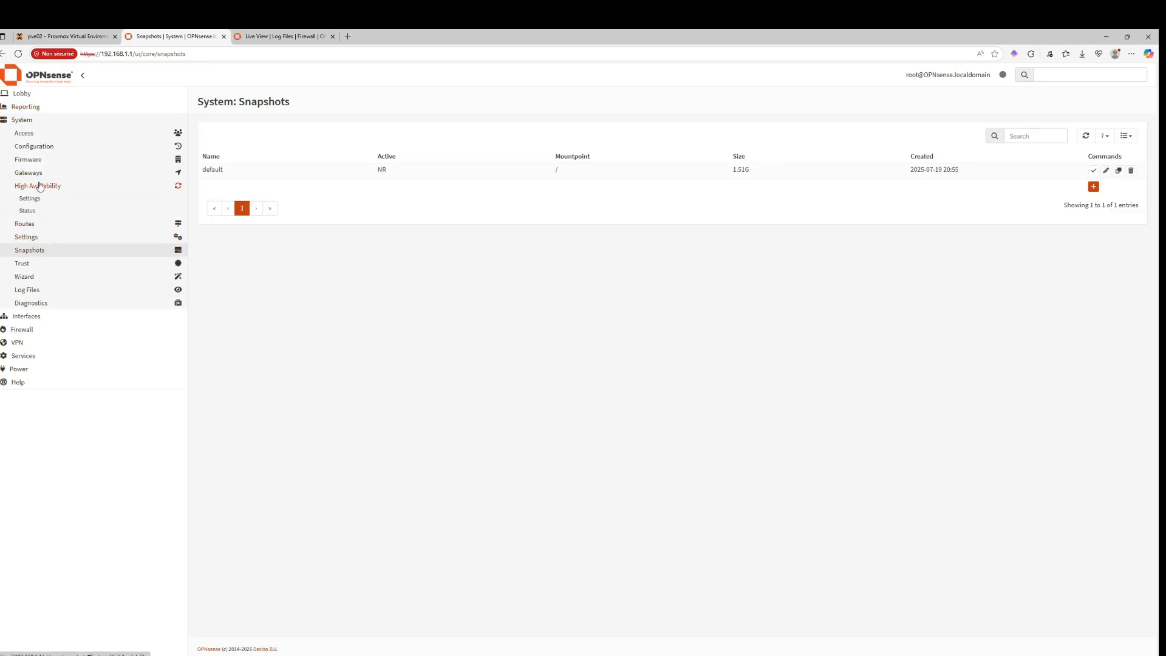
left_click(32, 213)
Step: Switch to the second firewall and open the configuration of its sync interface
left_click(263, 34)
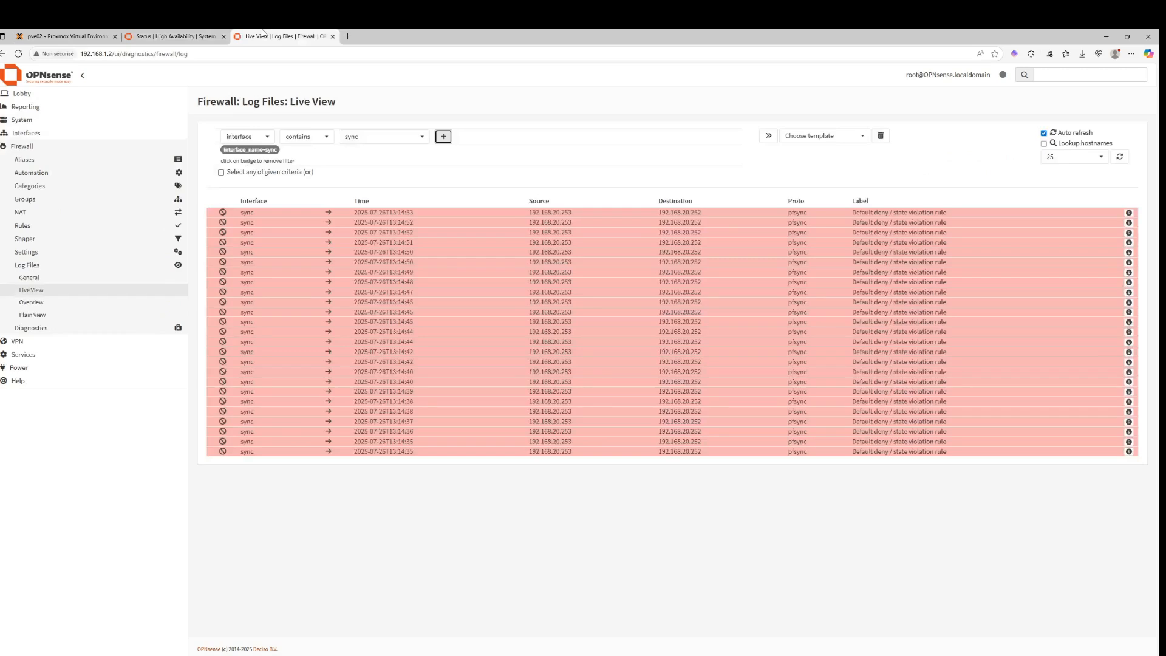
left_click(48, 133)
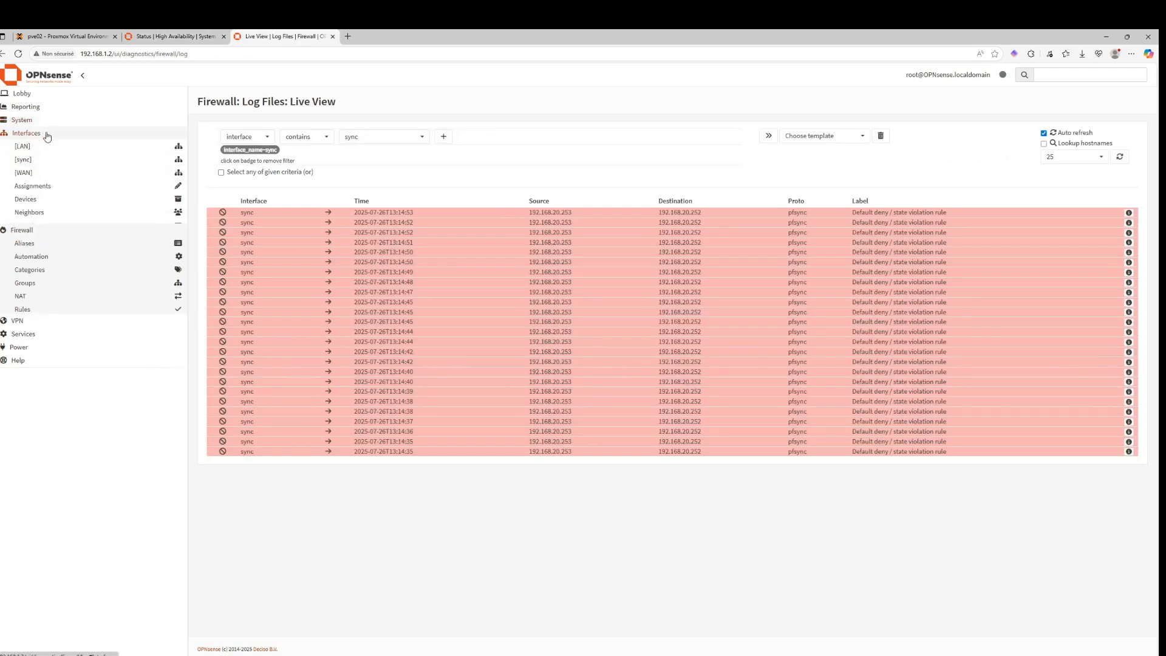
left_click(23, 160)
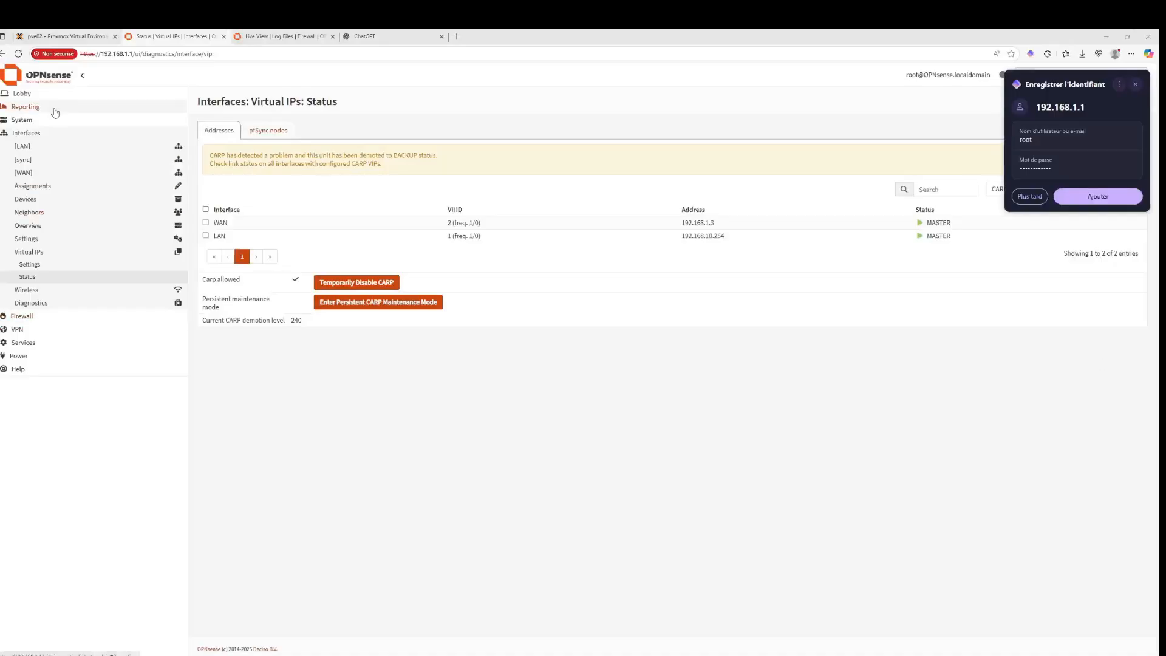
Step: Open the first firewall's High Availability settings and check its High Availability status again
left_click(23, 120)
left_click(44, 186)
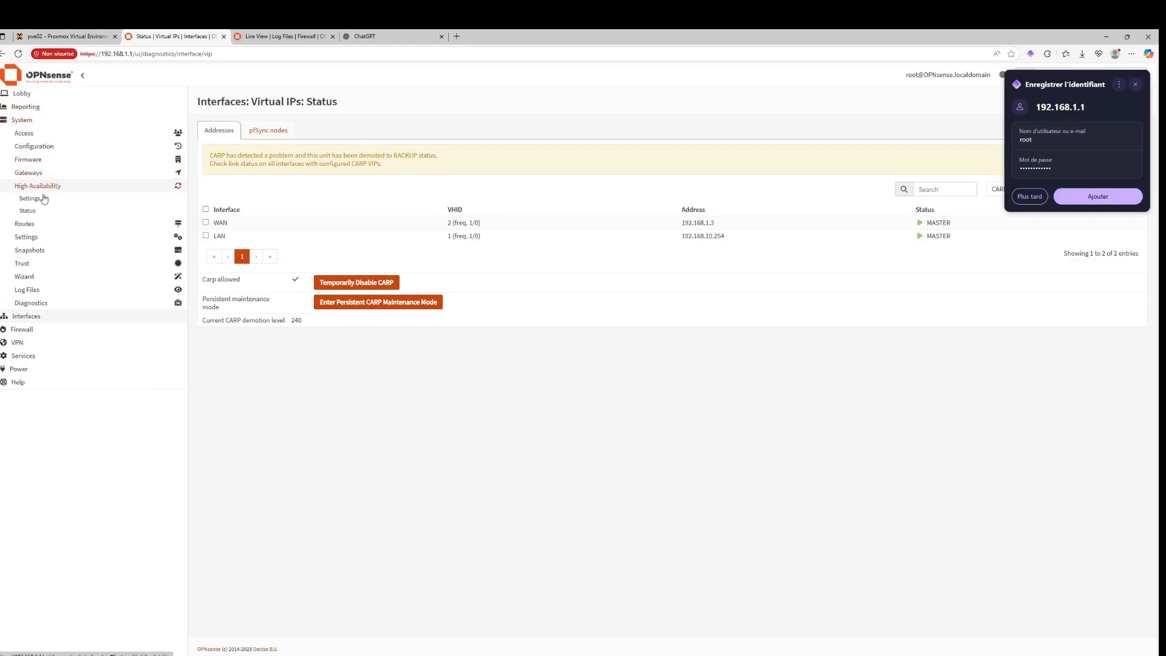
left_click(40, 198)
left_click(28, 212)
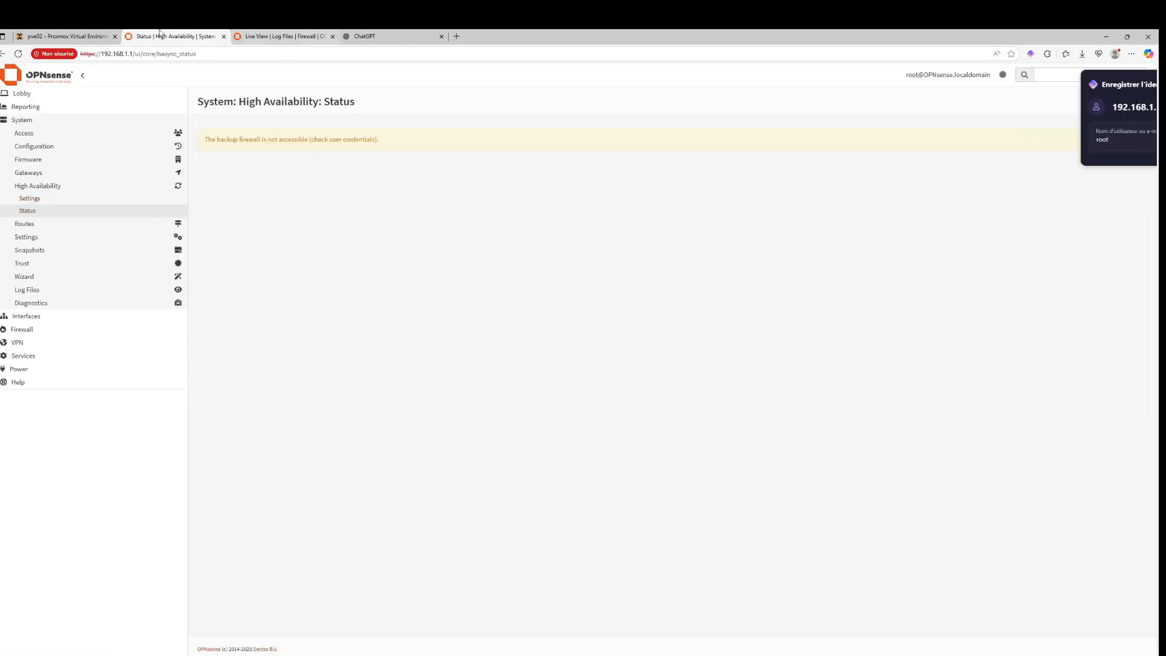
Step: Check the opnsense2 virtual machine's console in Proxmox and the second firewall's live log, then return to the first firewall
left_click(82, 36)
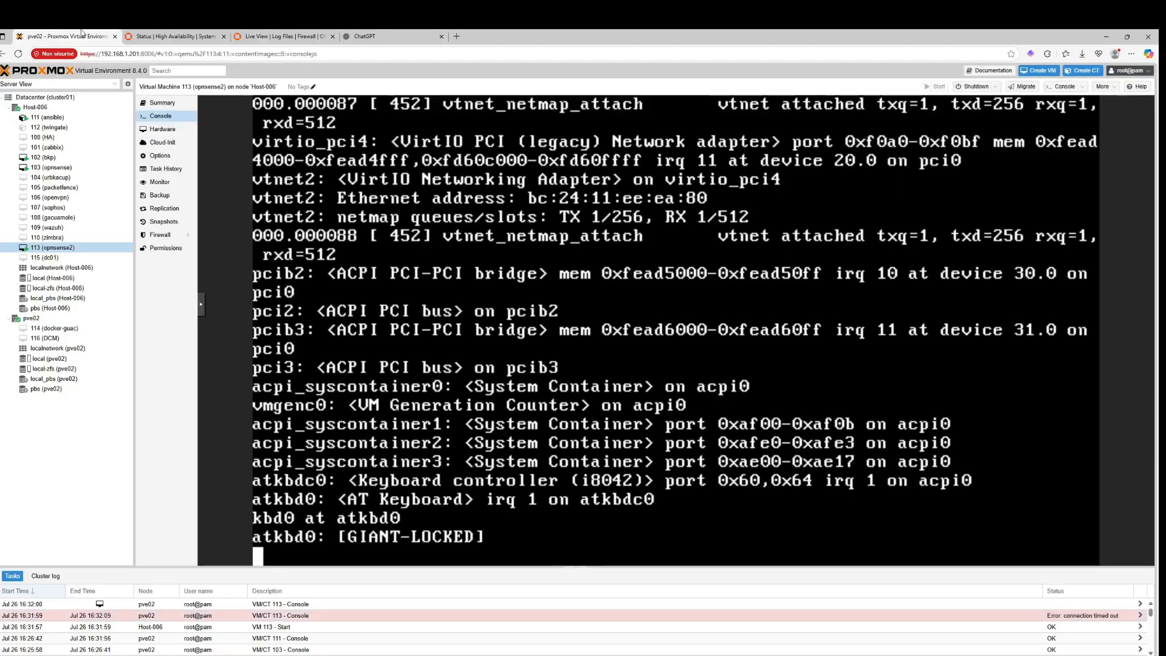
left_click(250, 36)
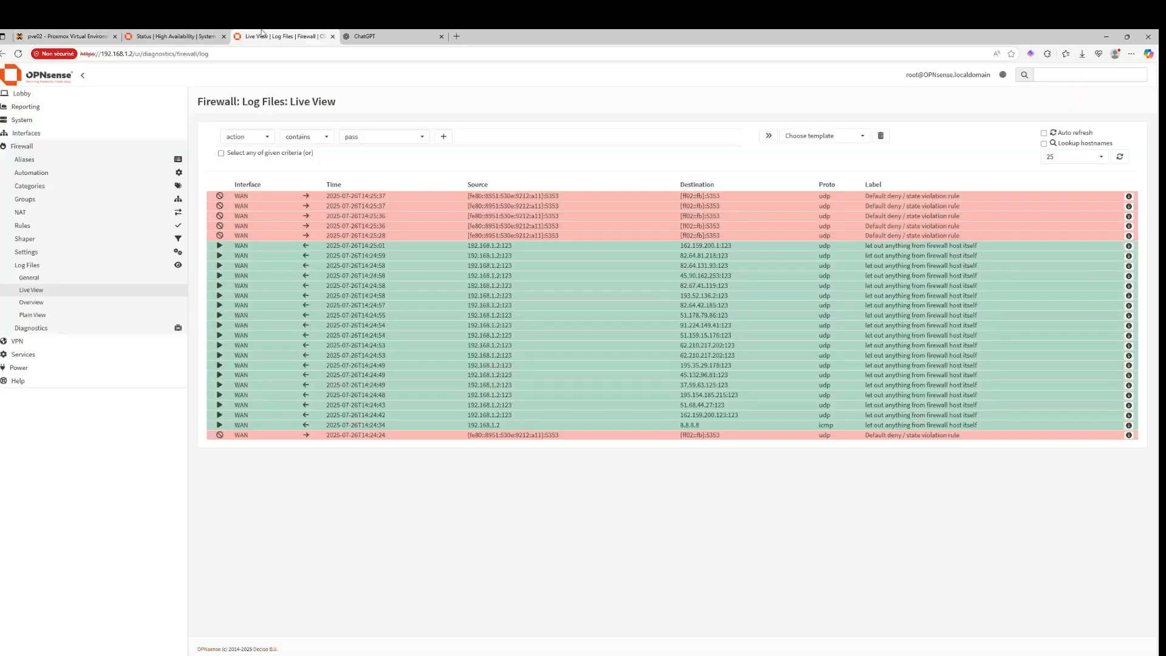
left_click(215, 35)
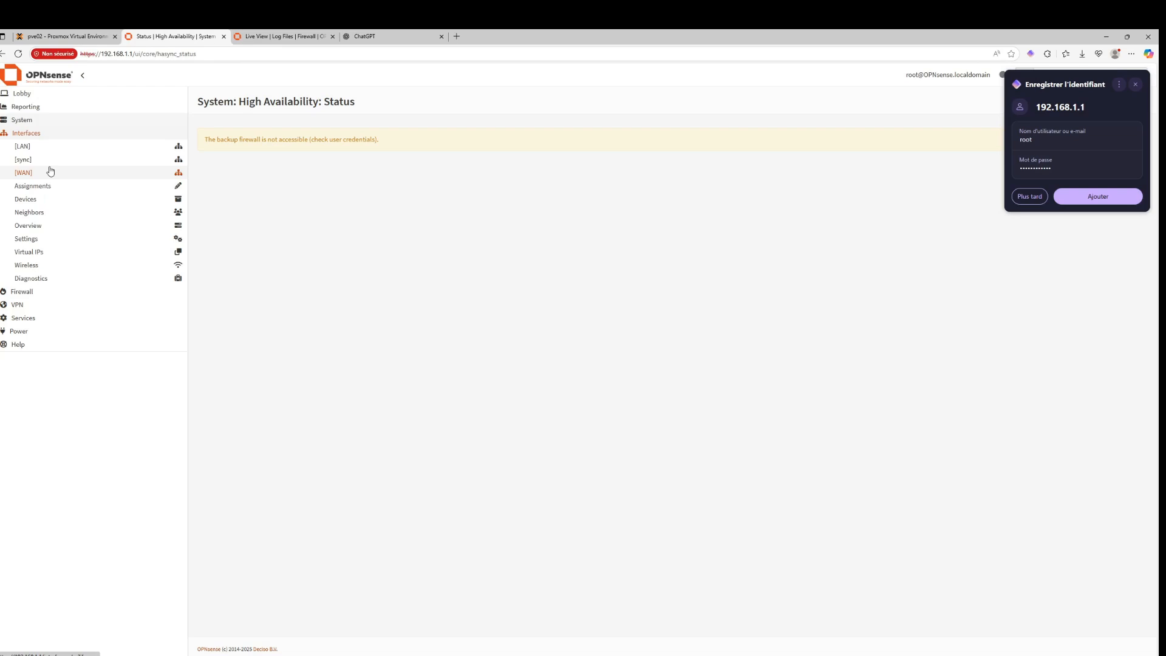
Step: Reopen the first firewall's High Availability status and dismiss the offer to save the login credentials
left_click(63, 121)
left_click(44, 212)
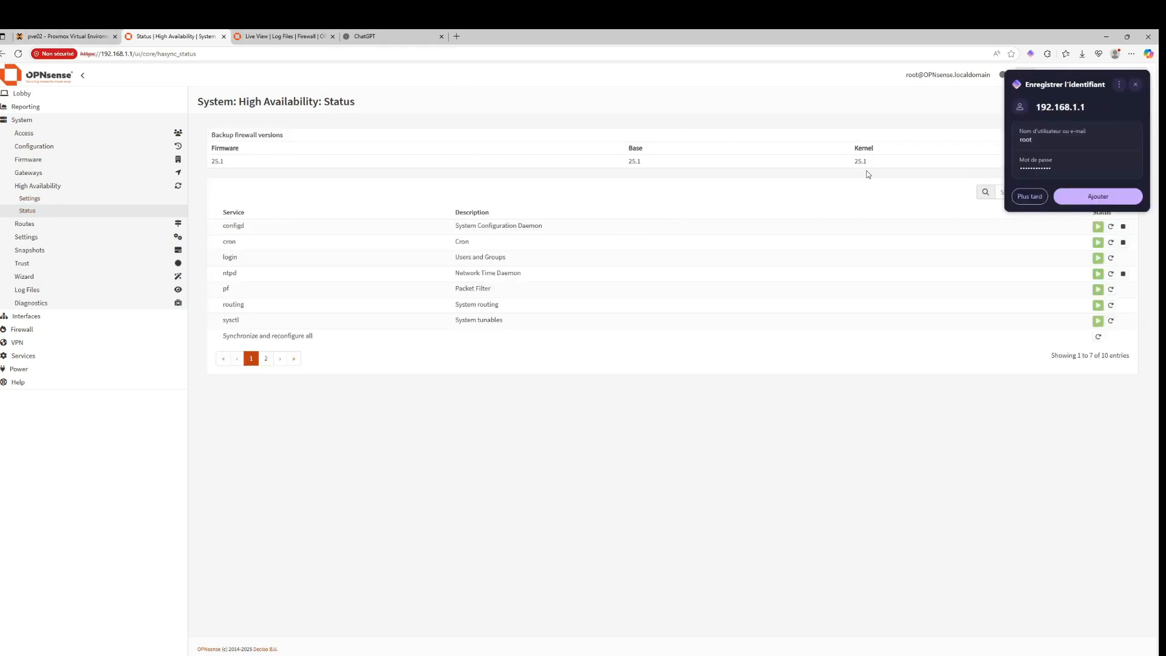
left_click(1023, 200)
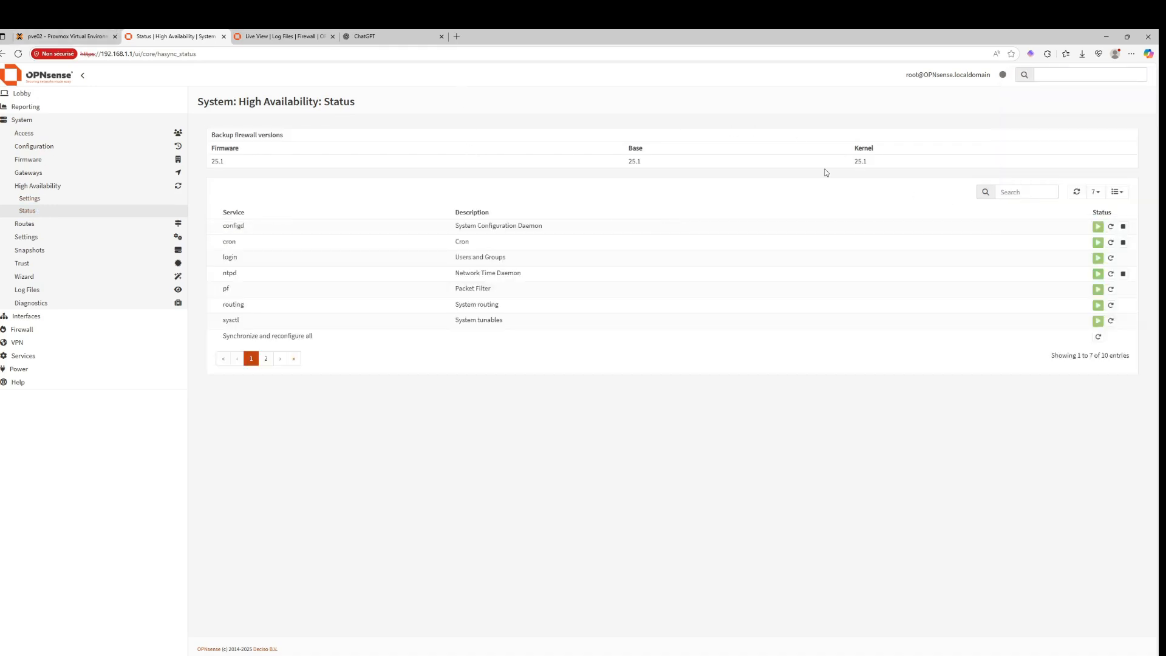
Step: Review the first firewall's system administration settings and the configuration of its sync interface
left_click(49, 239)
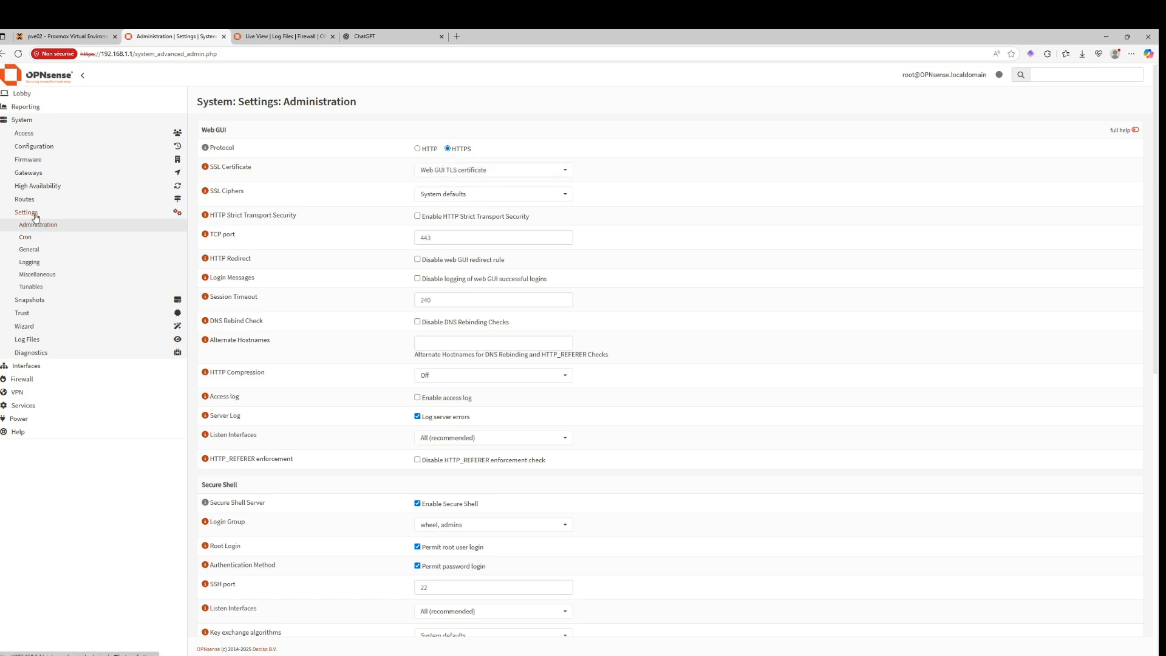
left_click(24, 369)
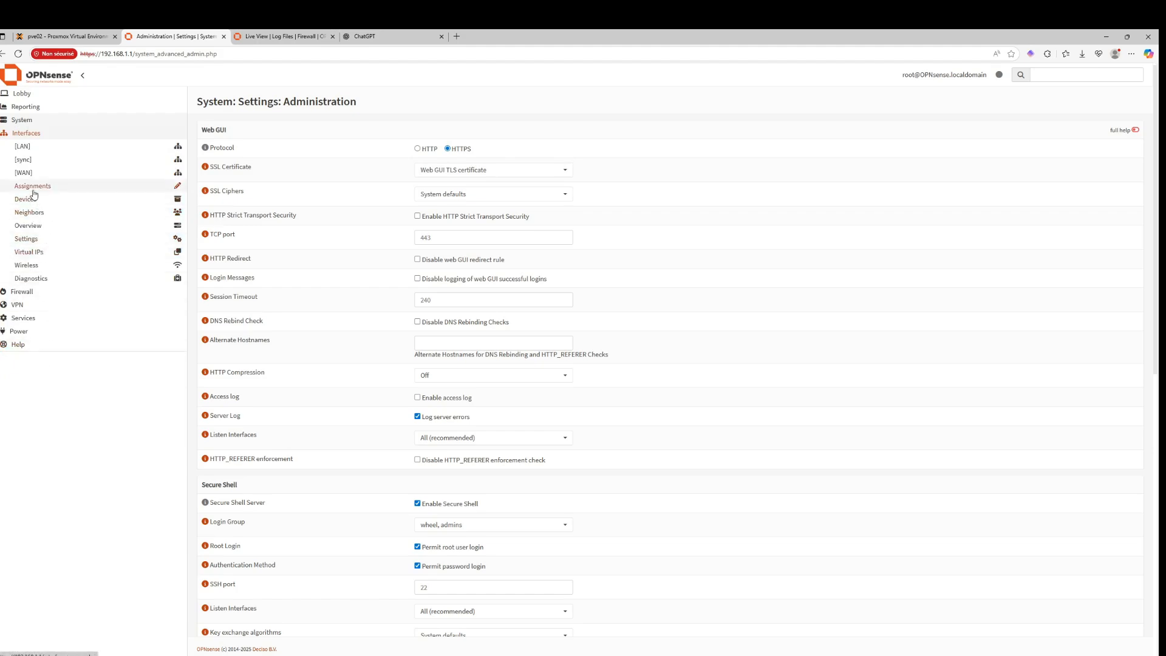
left_click(27, 162)
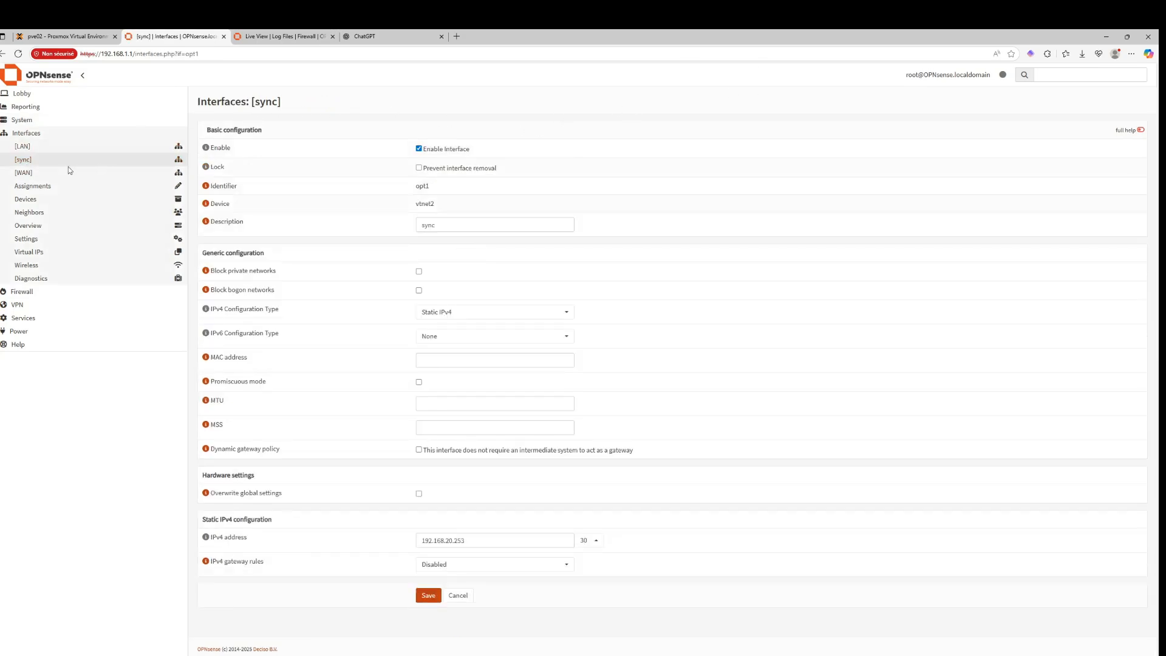
Step: Add and save an IPv4 pass rule for any traffic on the first firewall's WAN interface, with the description "test"
left_click(23, 291)
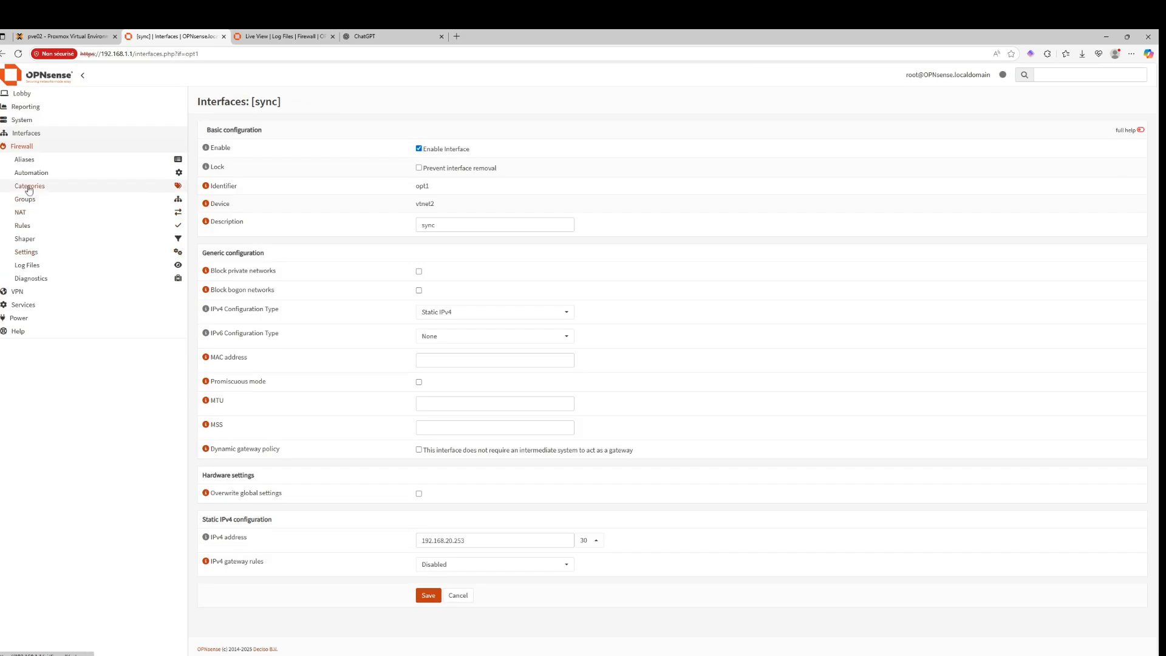
left_click(23, 226)
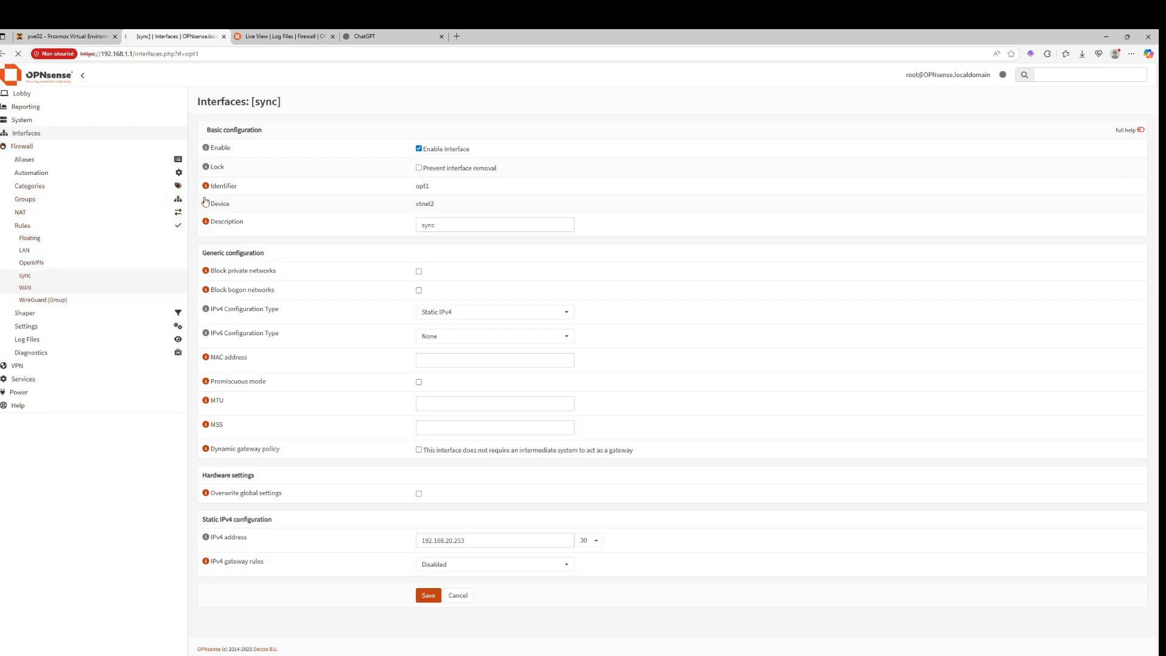
left_click(25, 287)
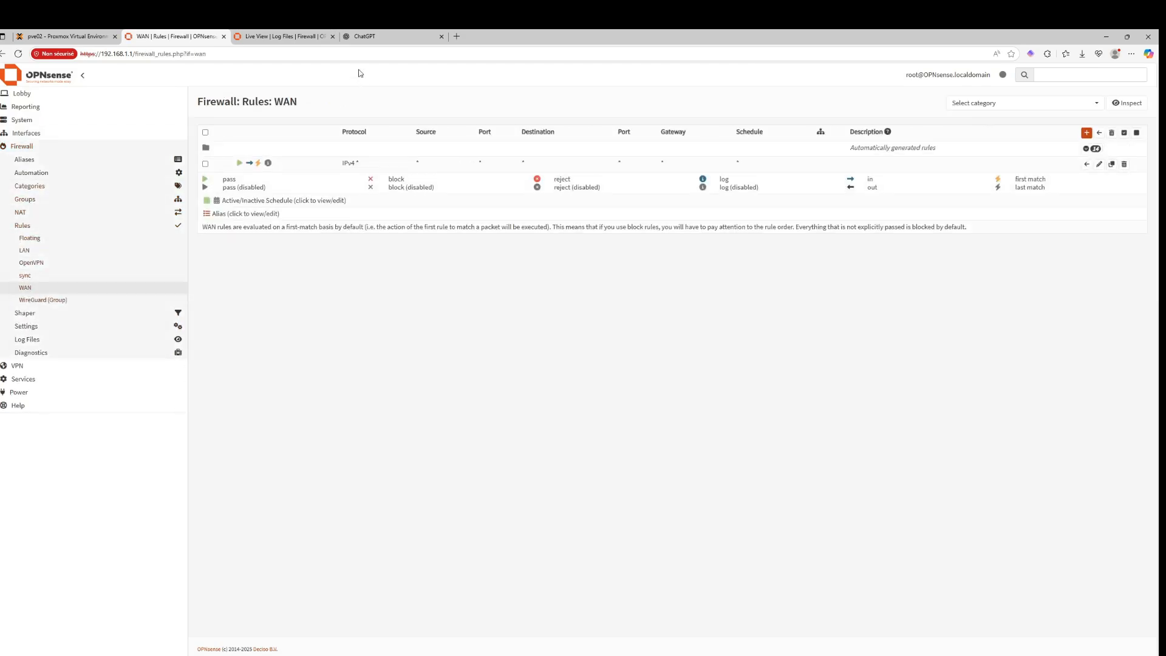
left_click(1087, 133)
left_click_drag(1087, 135, 839, 265)
scroll(473, 588, "down", 2)
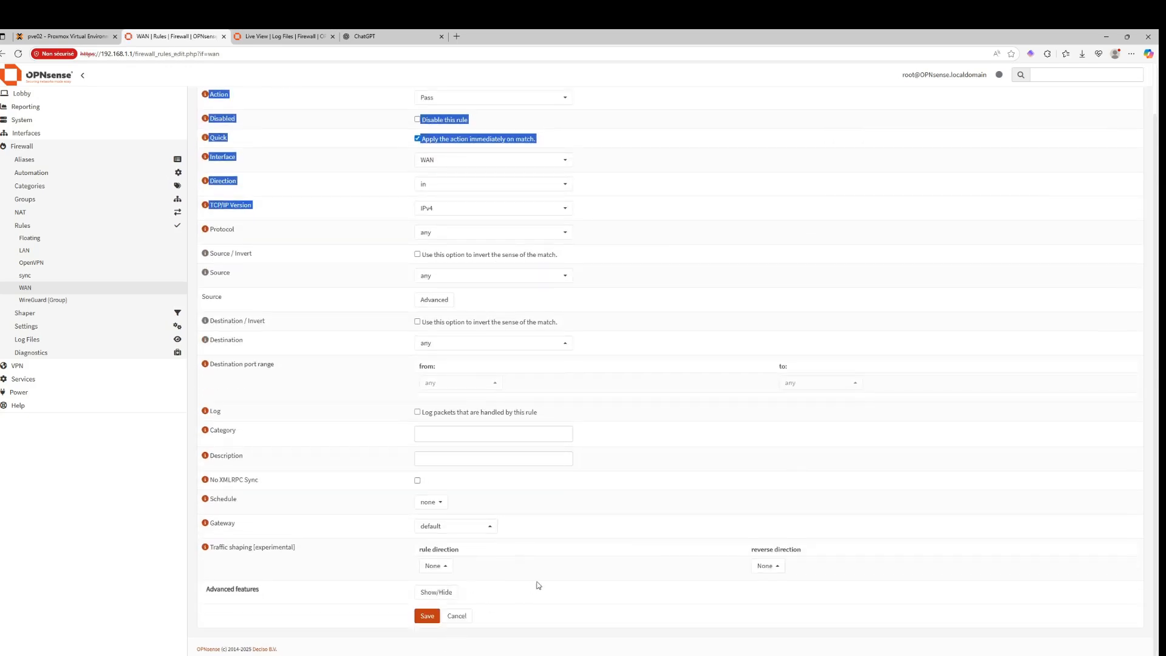
left_click(447, 448)
left_click(449, 459)
type("t")
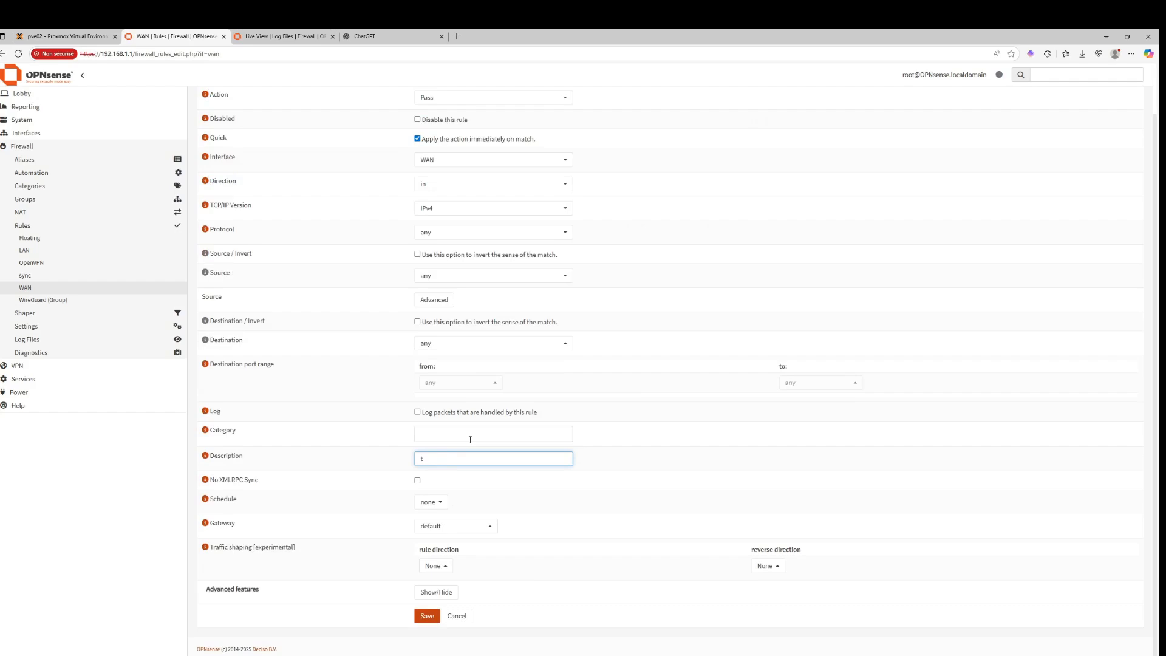
type("est")
left_click(419, 620)
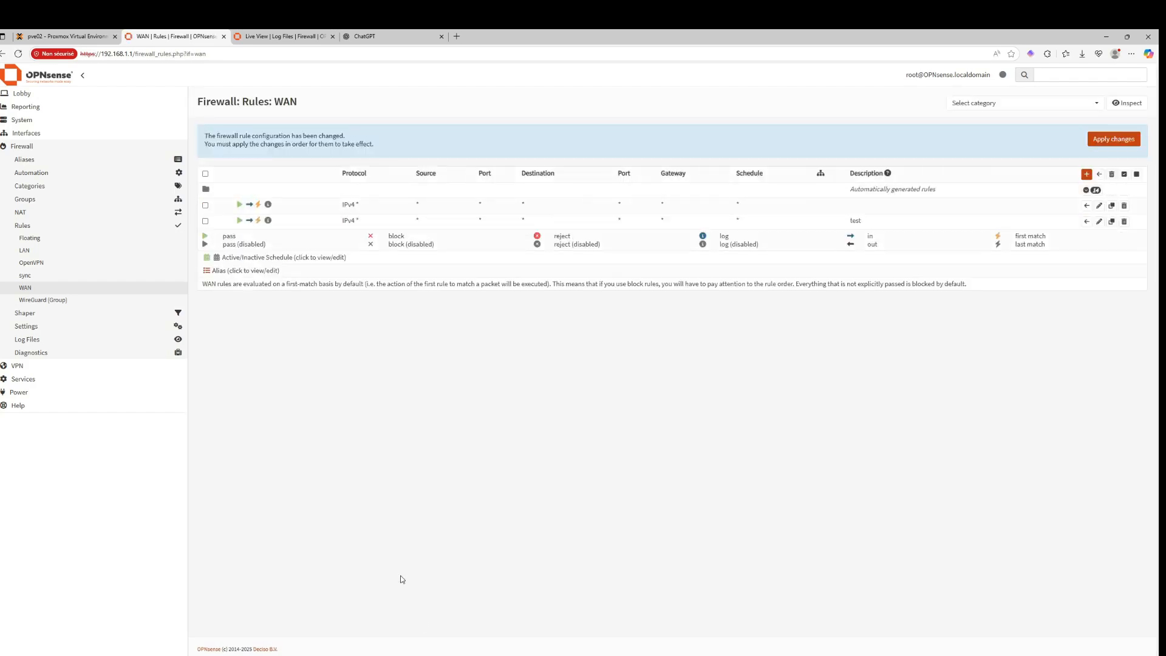
Step: Apply the WAN rule changes on the first firewall and open the High Availability status
left_click(1116, 141)
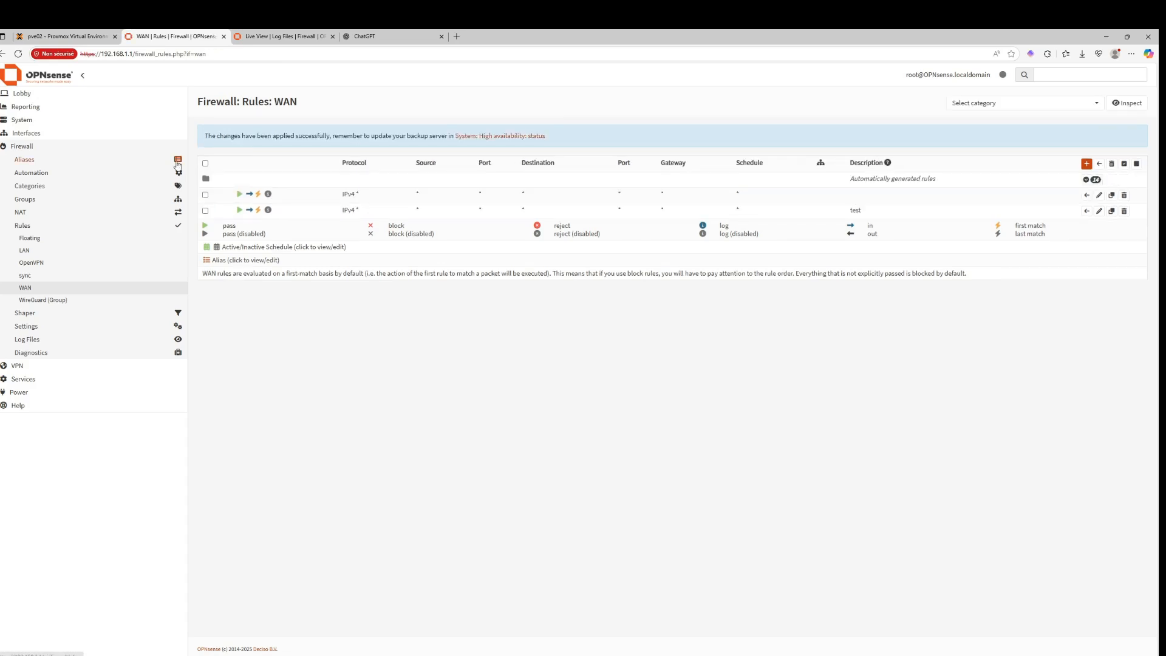
left_click(530, 136)
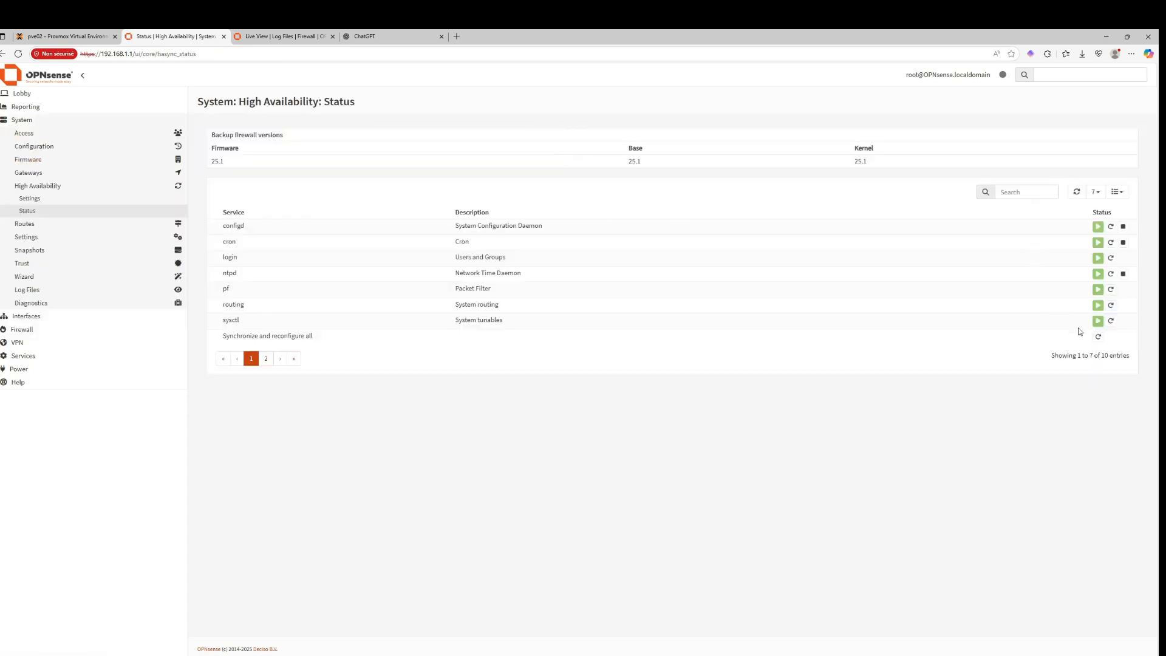
Step: Log in to the second firewall at 192.168.1.2 as root with the account password to open its WAN interface page
left_click(292, 36)
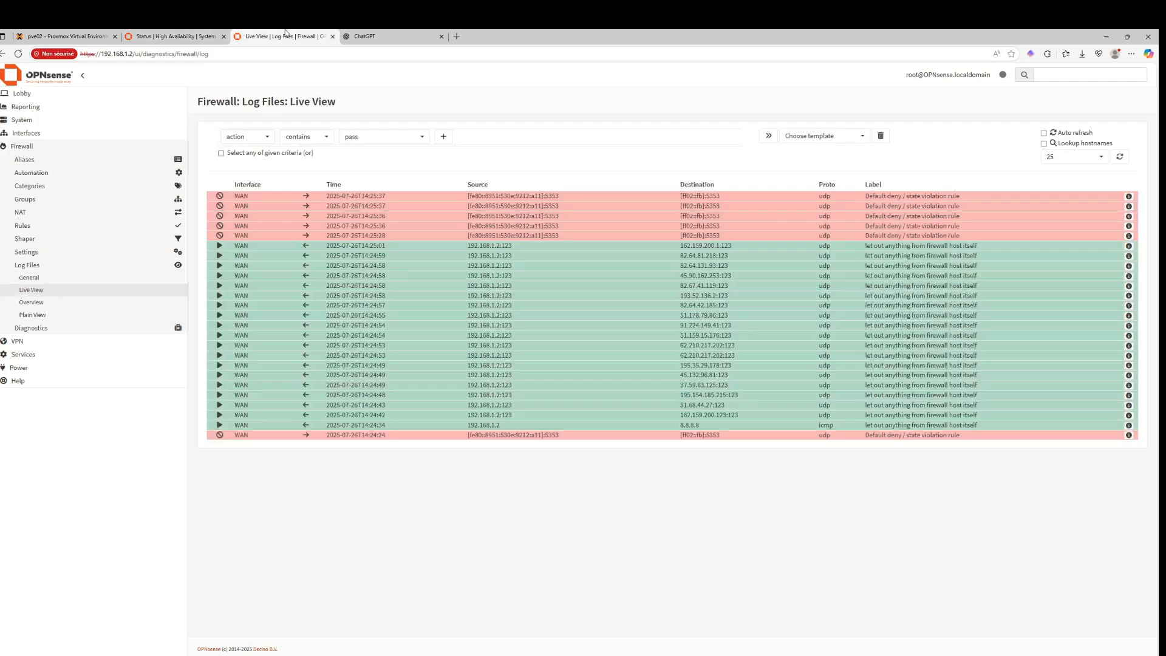
left_click(29, 133)
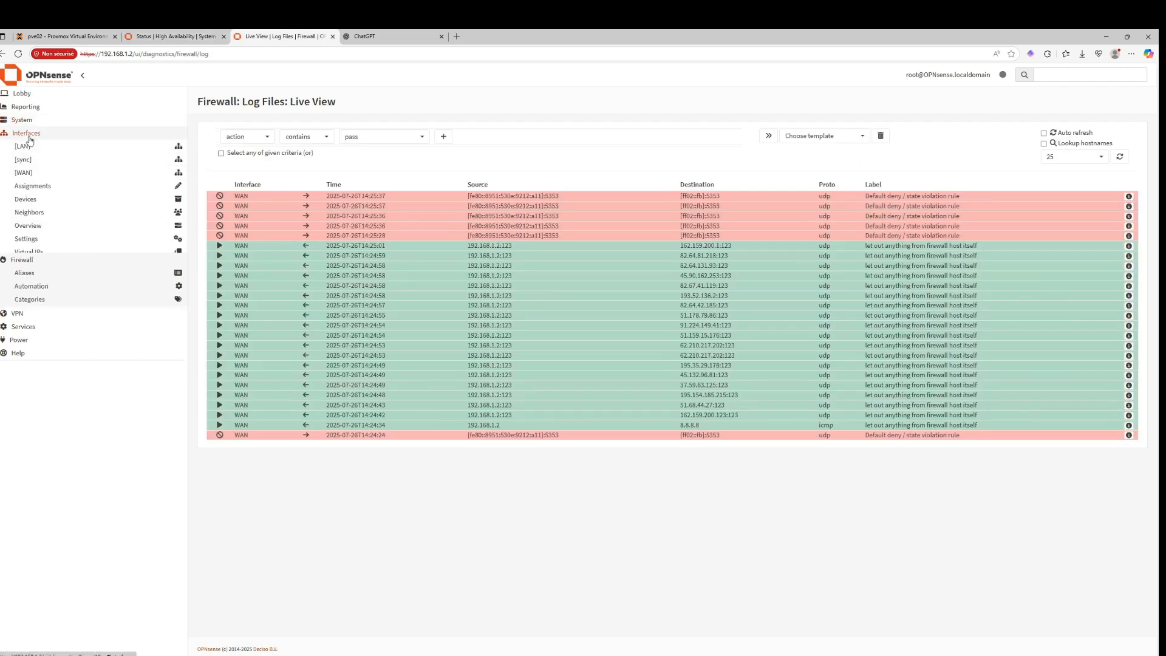
left_click(25, 172)
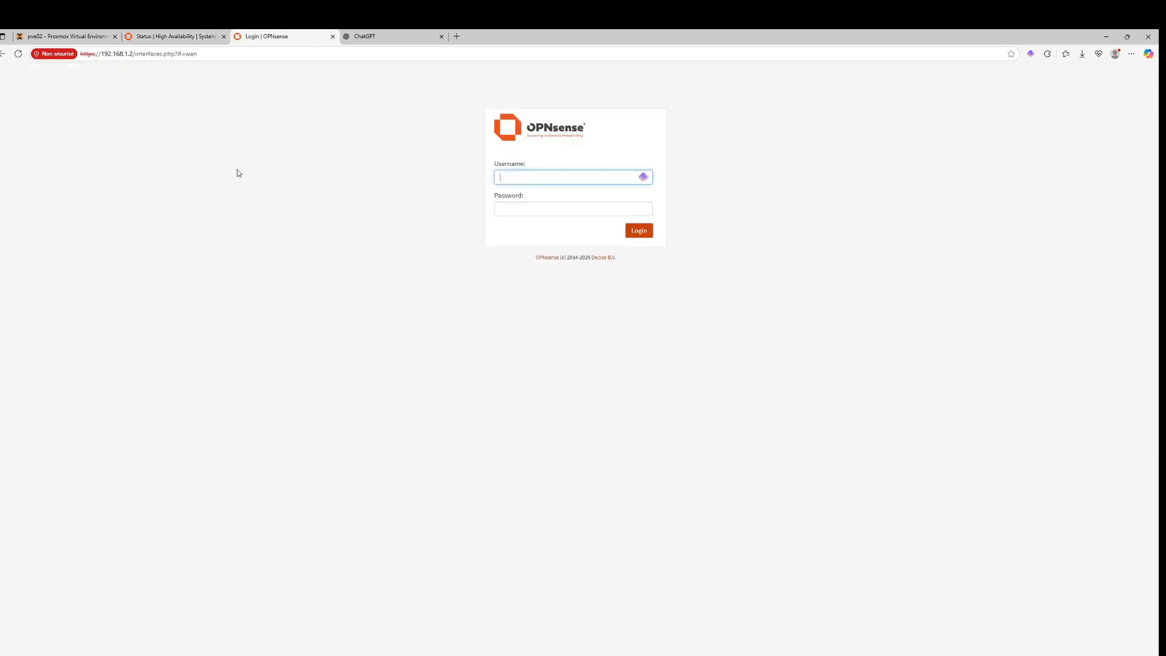
type("root")
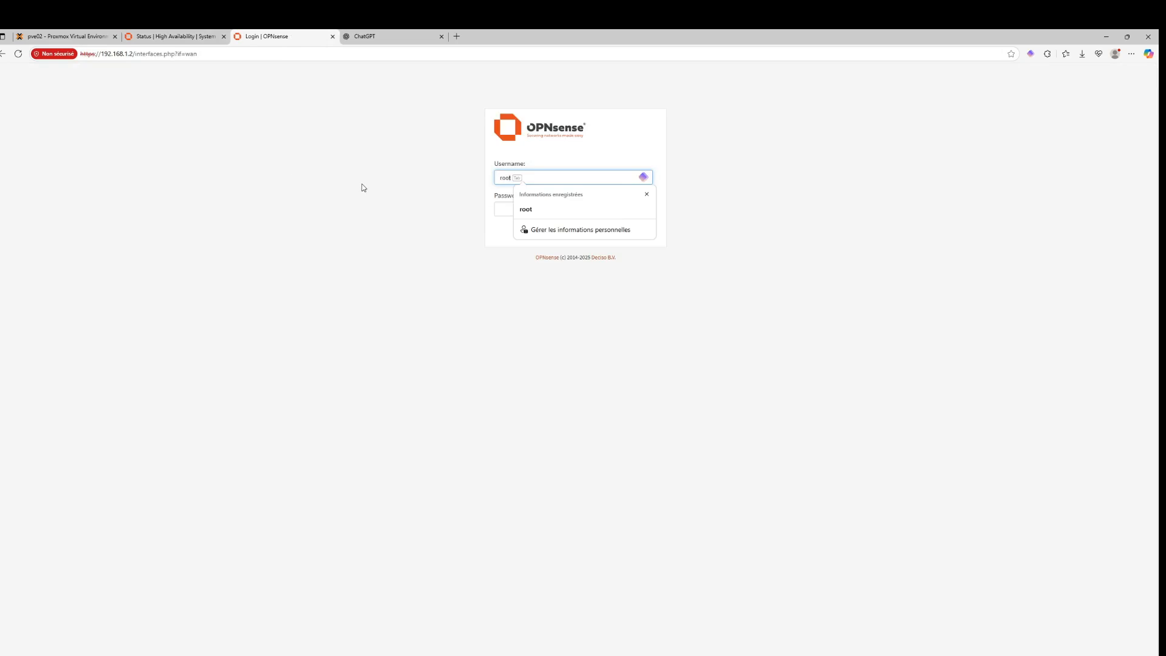
key("Tab")
type("****")
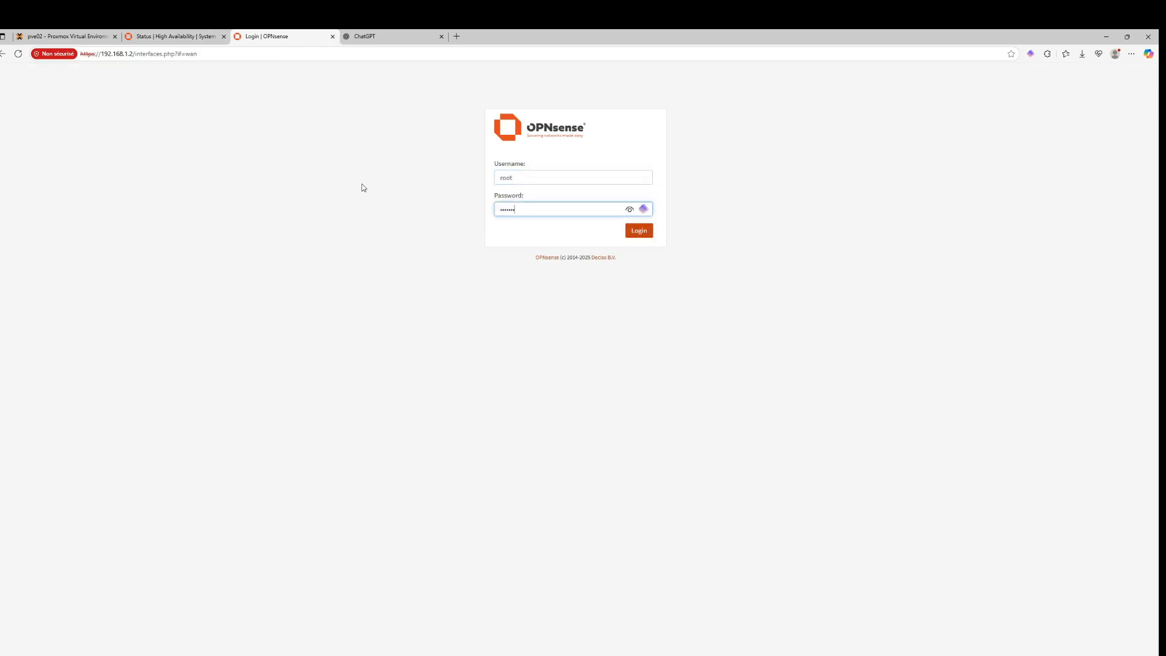
key("Return")
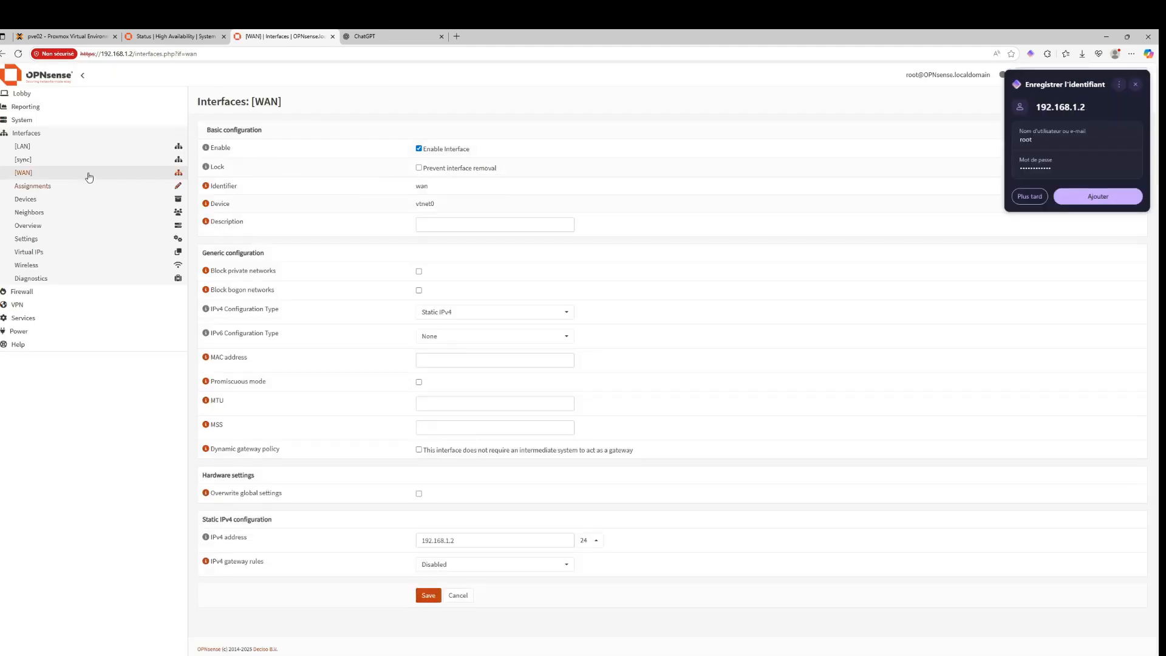
Step: Check the second firewall's WAN rules for the synchronized "test" rule, dismissing the offer to save the login credentials
left_click(22, 291)
left_click(22, 225)
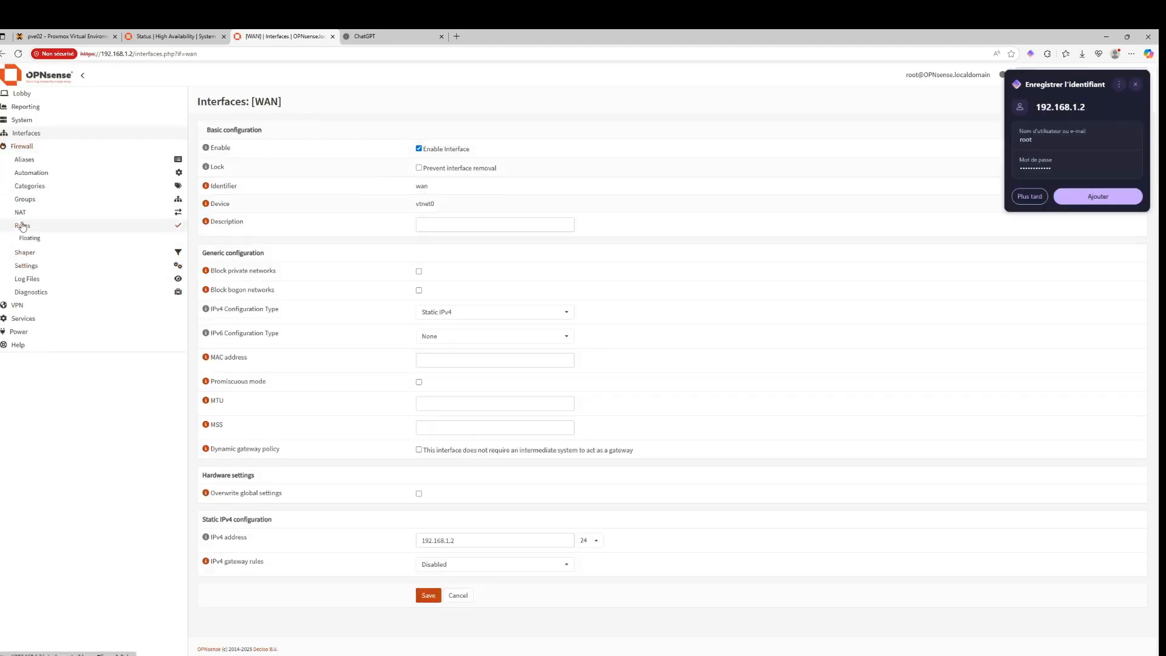
left_click(38, 279)
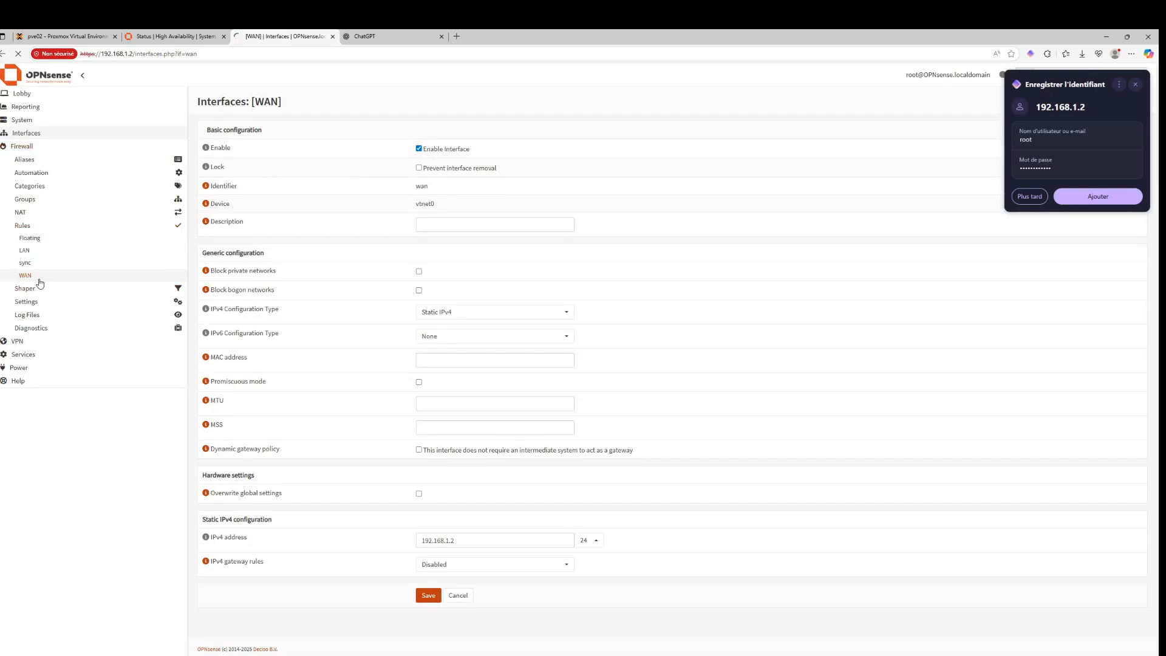
left_click(1026, 195)
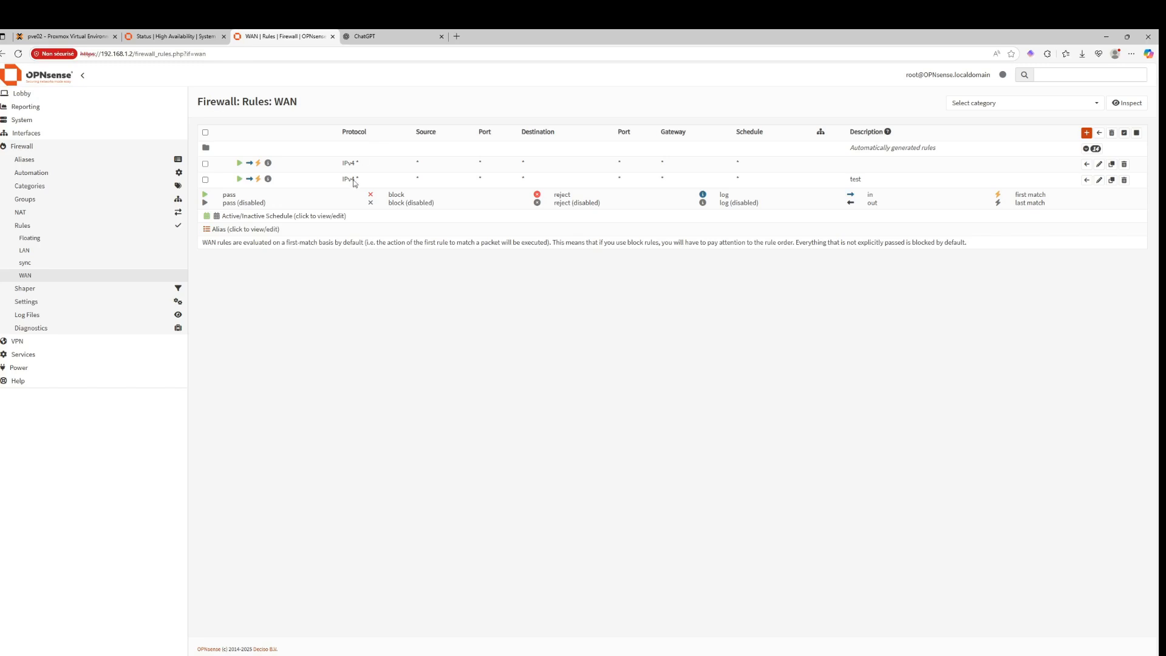
Step: Review the list of services to synchronize in the first firewall's High Availability settings
left_click(175, 35)
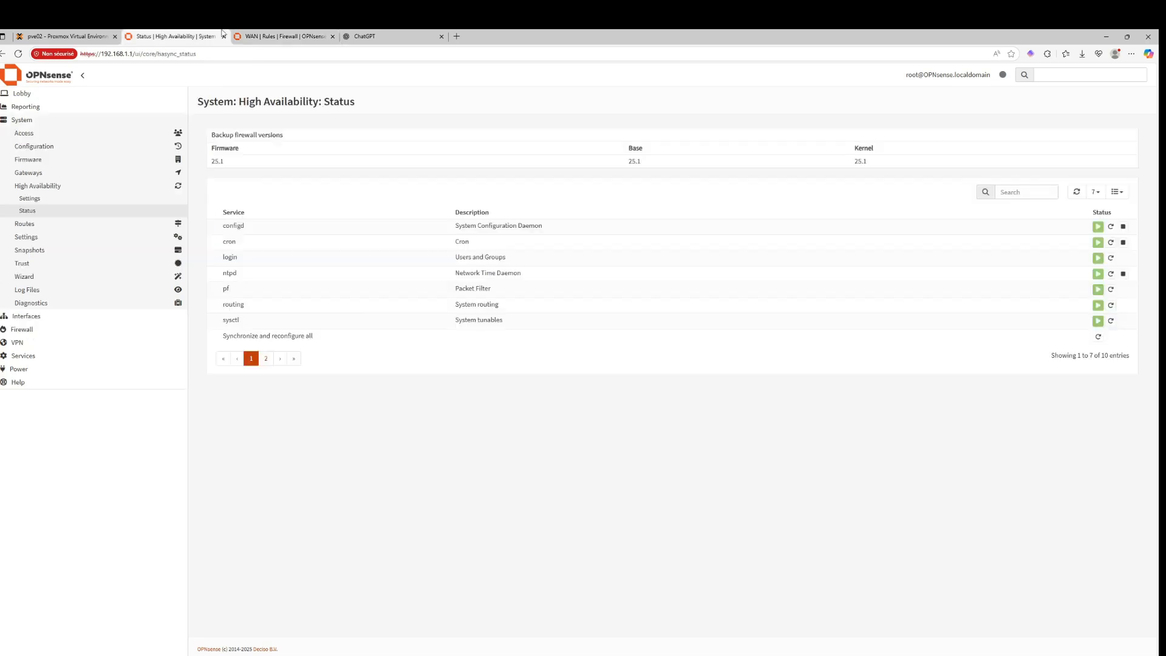
left_click(52, 203)
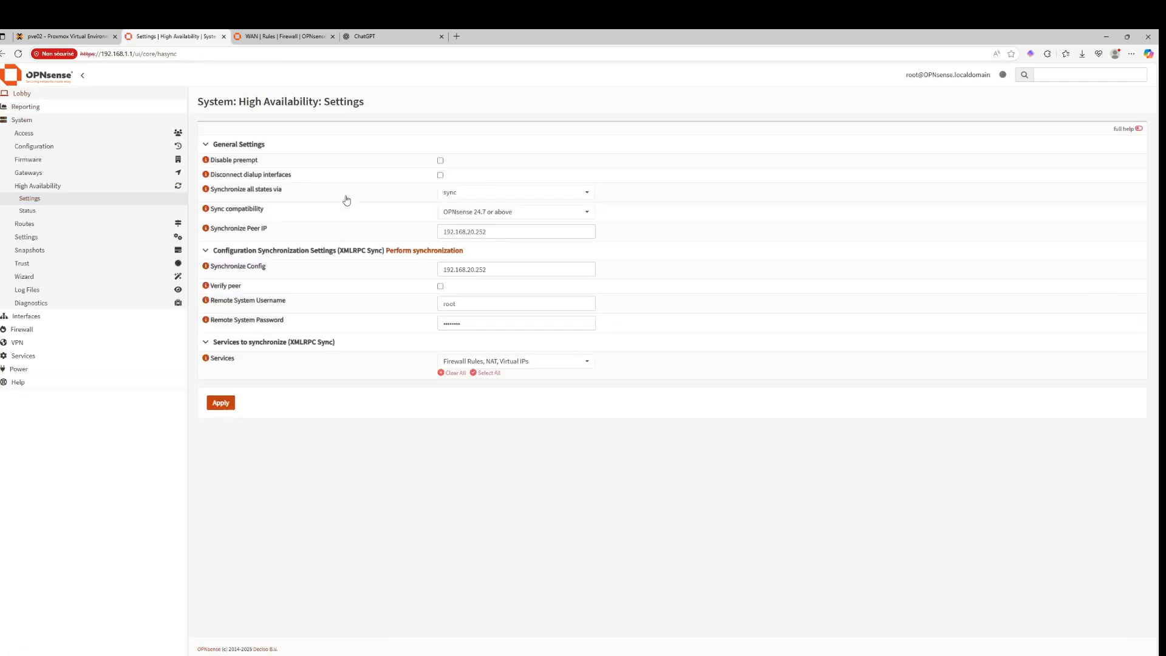
left_click(480, 363)
scroll(474, 417, "down", 5)
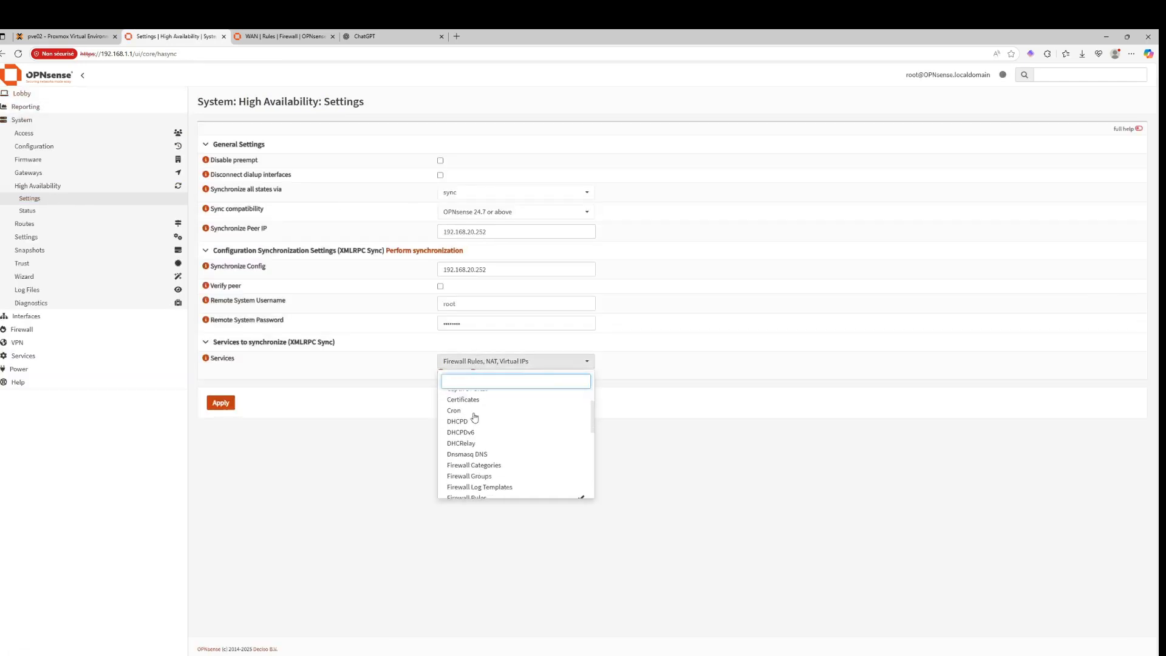
scroll(486, 429, "down", 1)
scroll(483, 430, "up", 2)
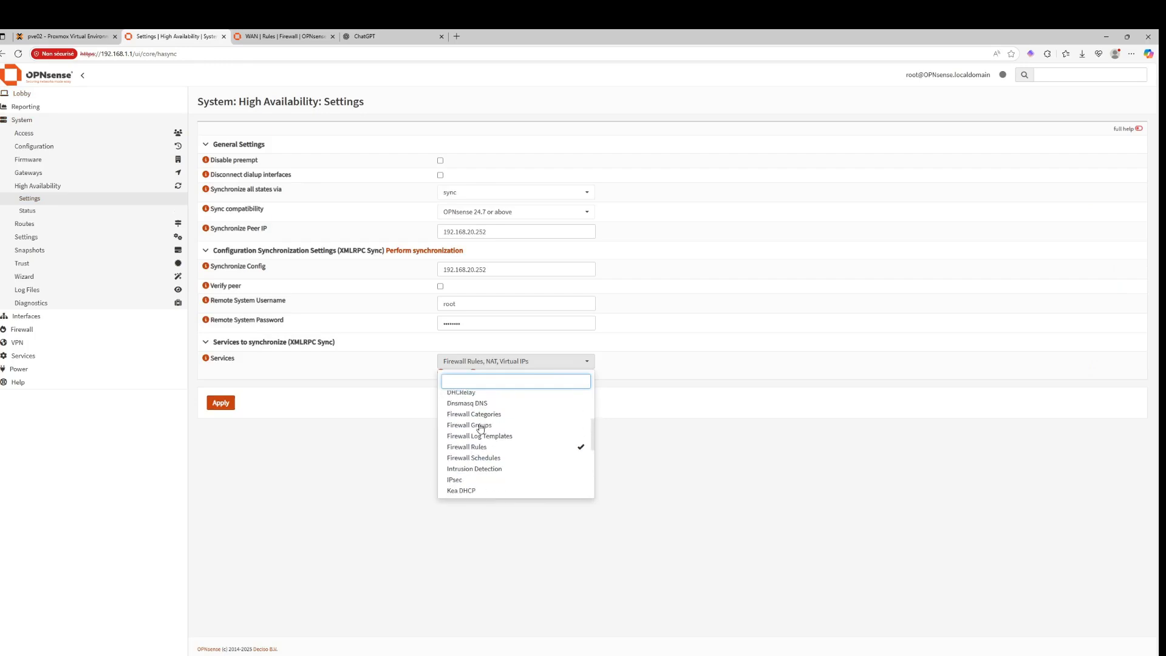
scroll(477, 447, "down", 1)
left_click(388, 472)
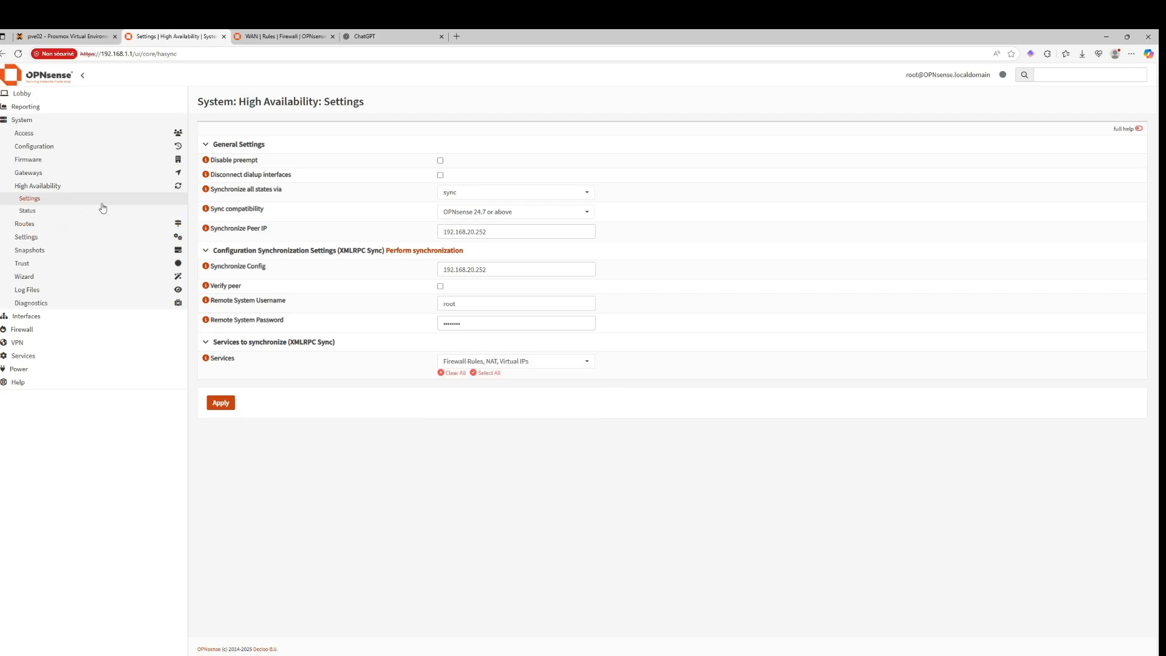
Step: Open the LAN CARP virtual IP for editing in the first firewall's Virtual IPs settings
left_click(31, 330)
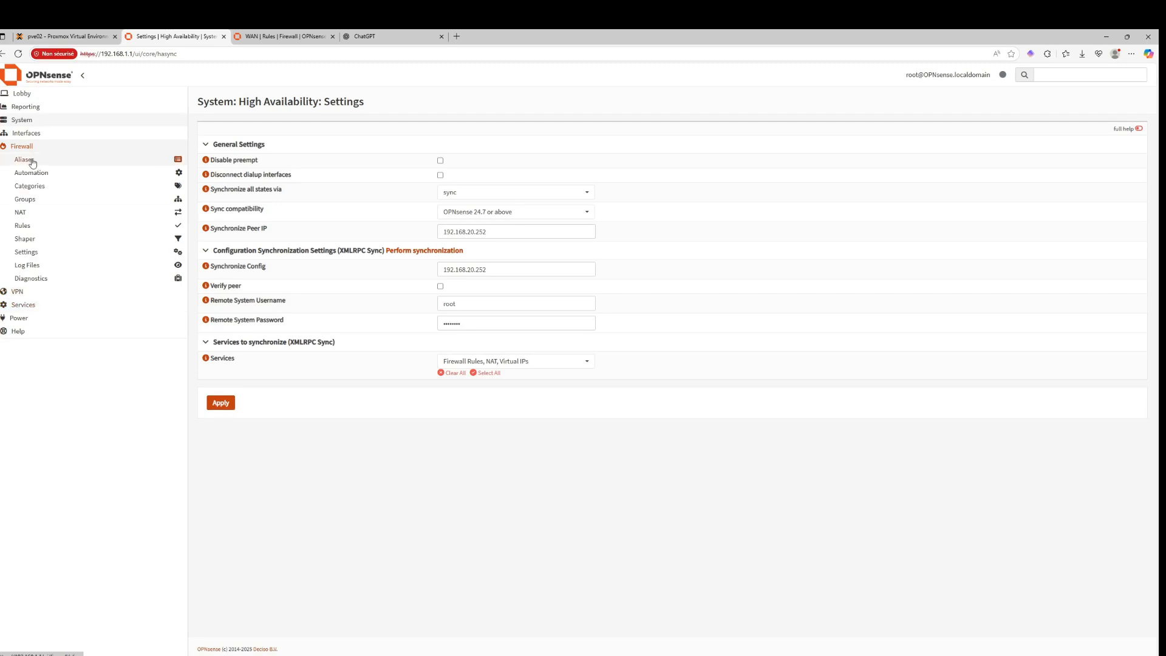
left_click(27, 133)
left_click(17, 253)
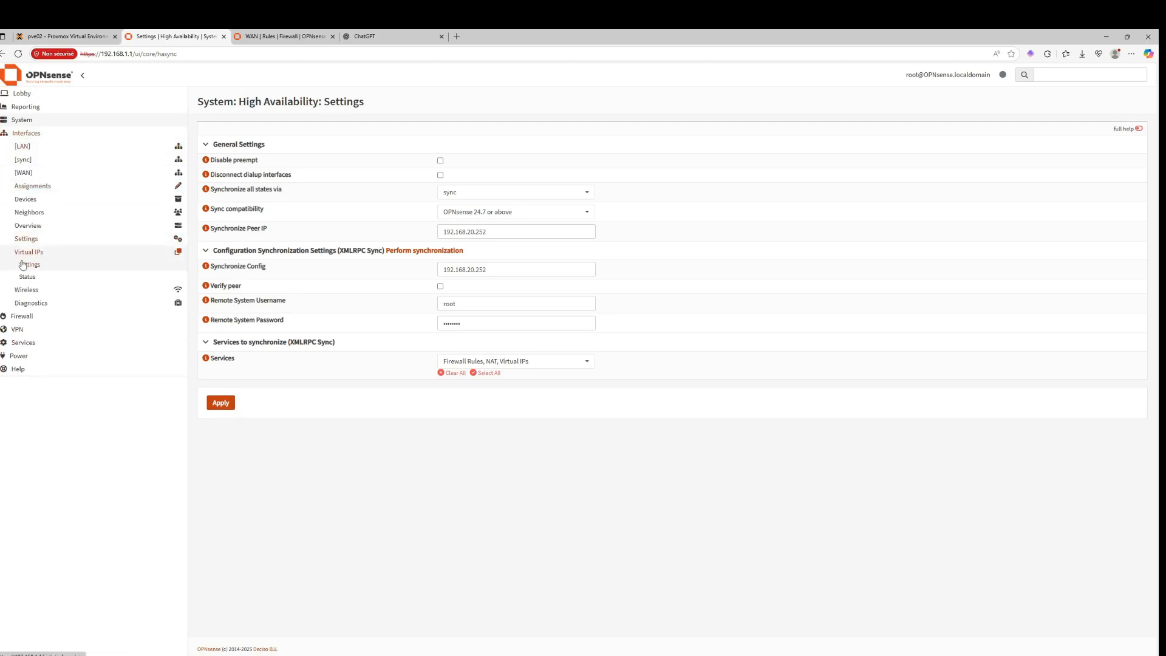
left_click(29, 264)
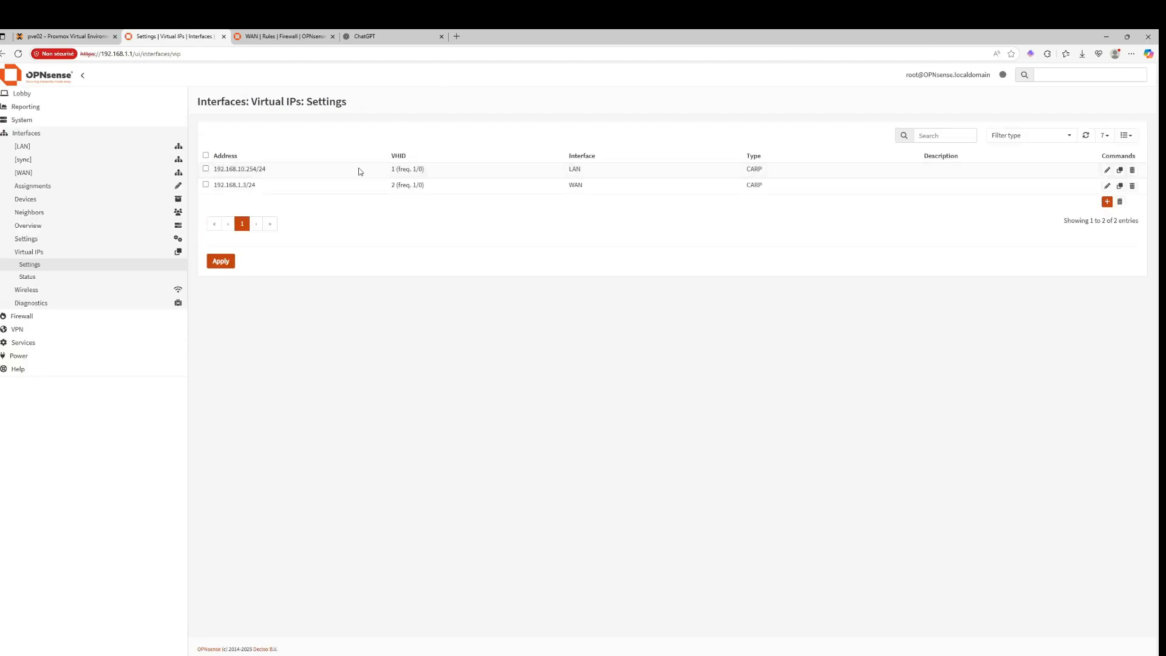
left_click_drag(358, 169, 490, 173)
left_click(1107, 172)
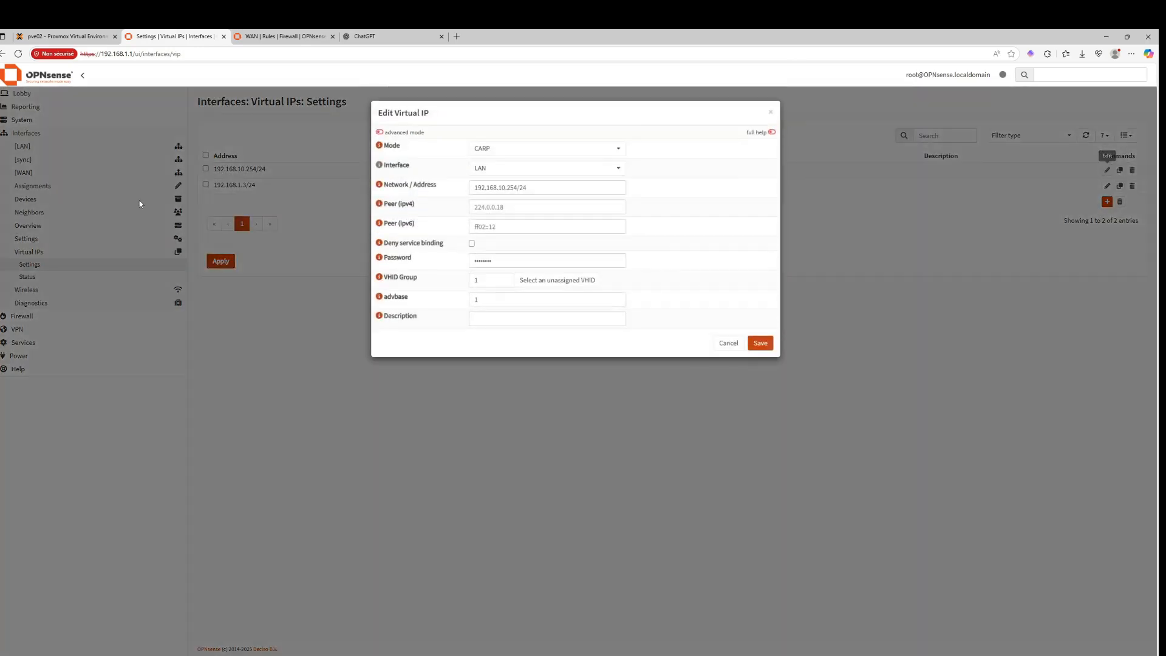
Step: Examine the LAN virtual IP's available modes, its network address and its interface selection
left_click(495, 151)
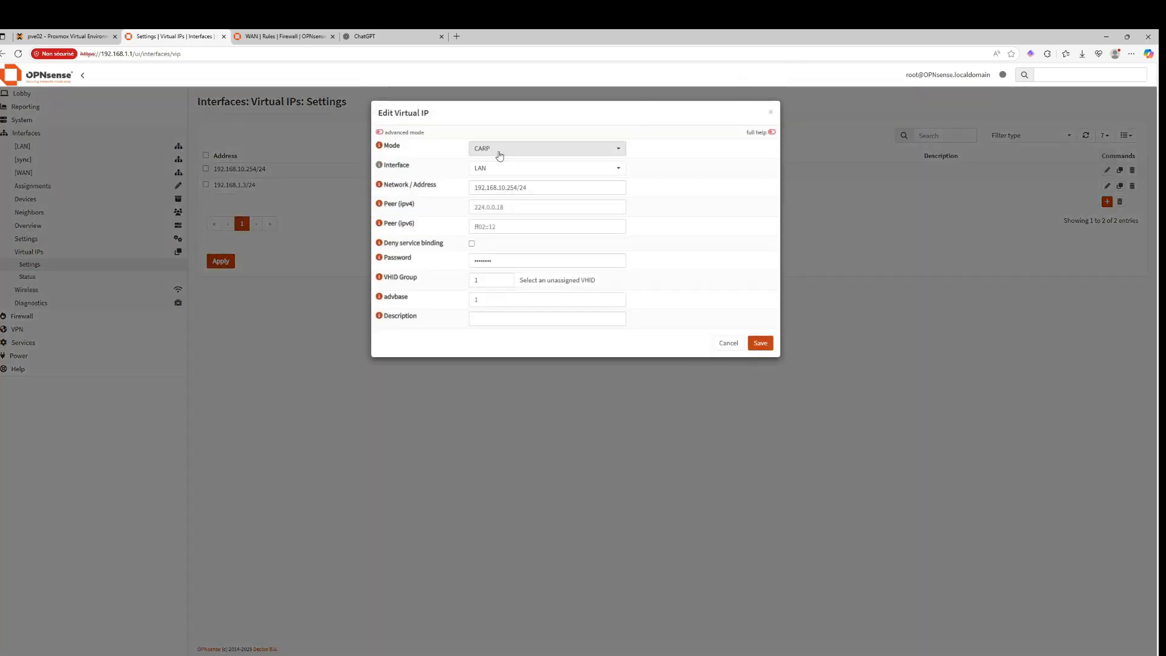
left_click(722, 187)
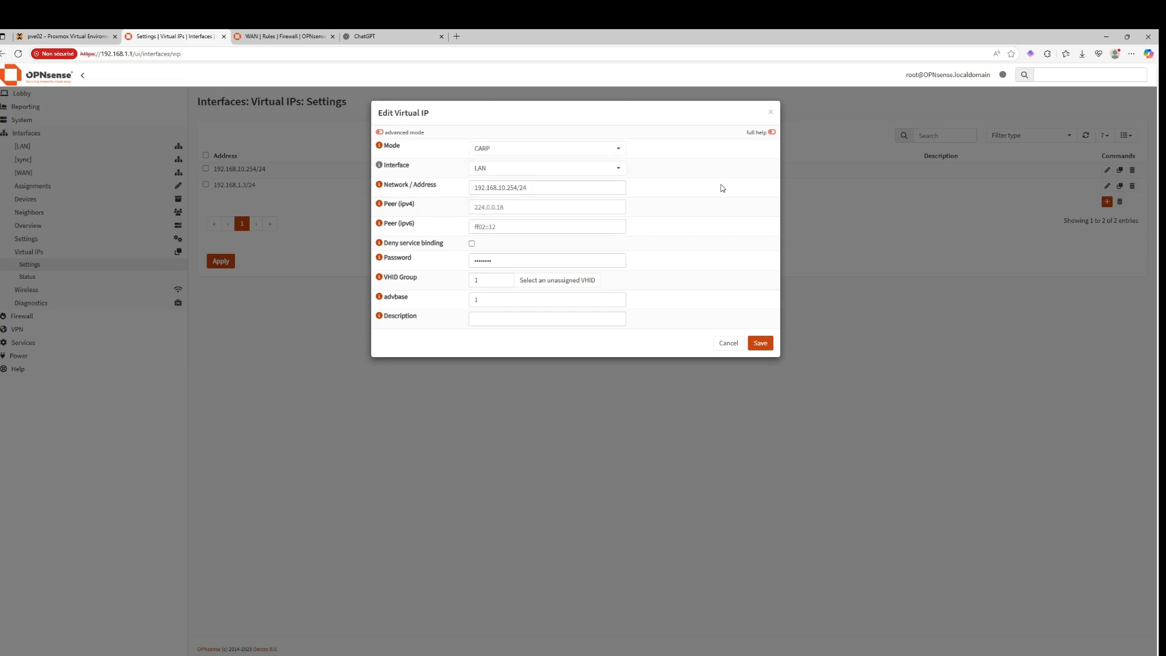
left_click(604, 153)
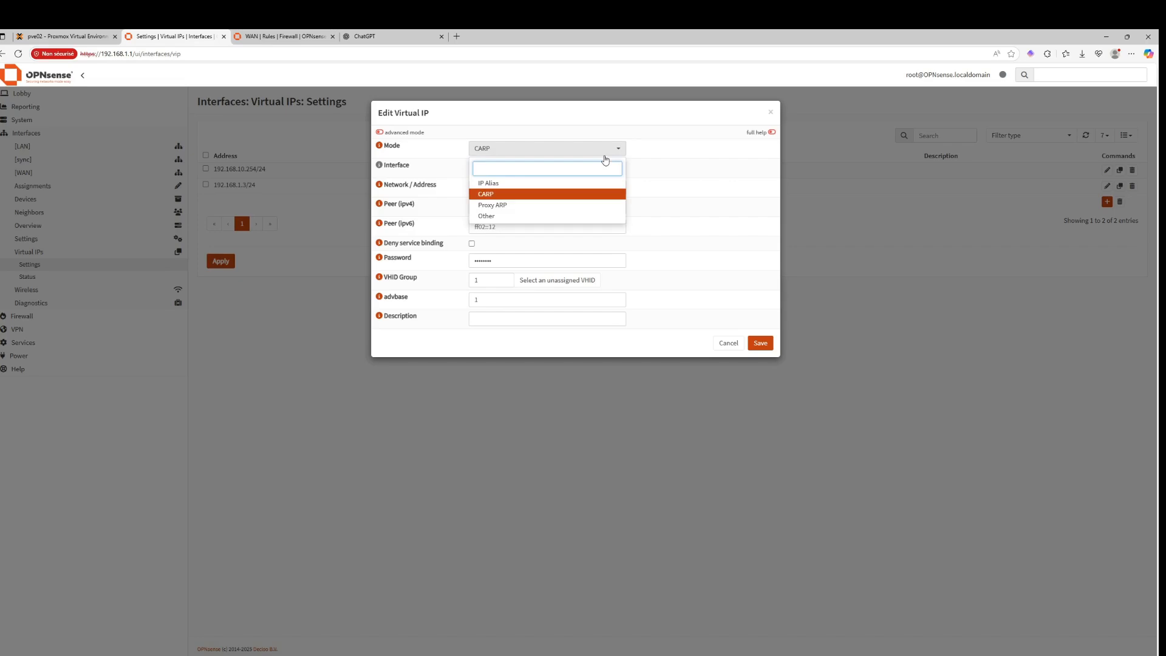
left_click(694, 199)
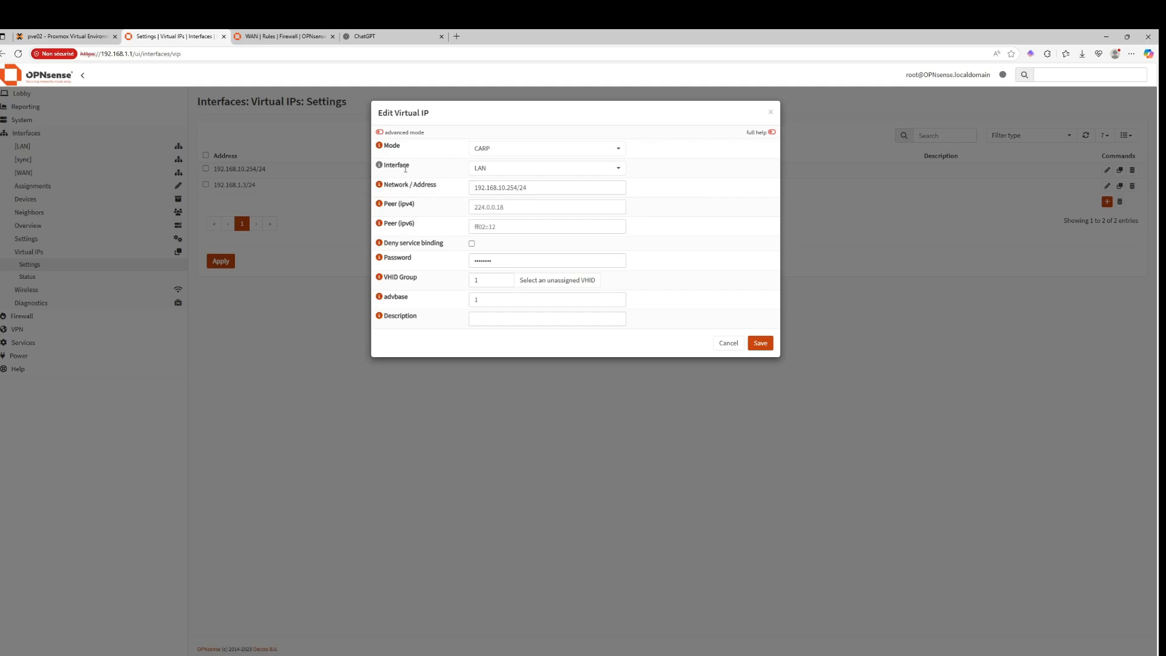
left_click(540, 186)
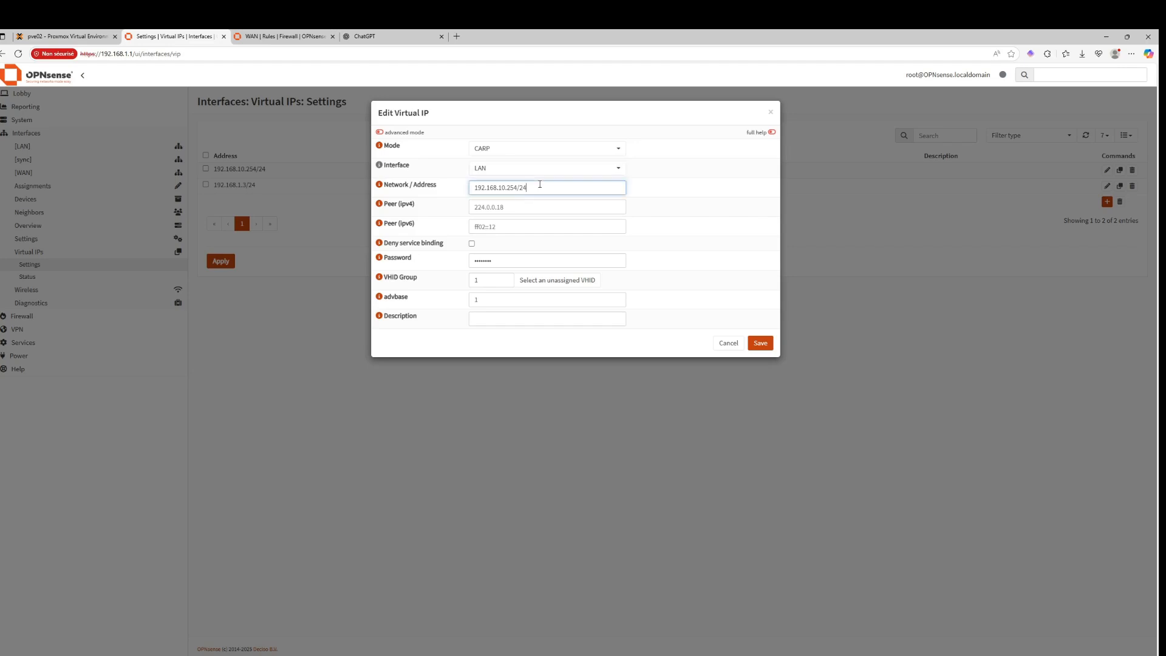
left_click_drag(518, 187, 470, 182)
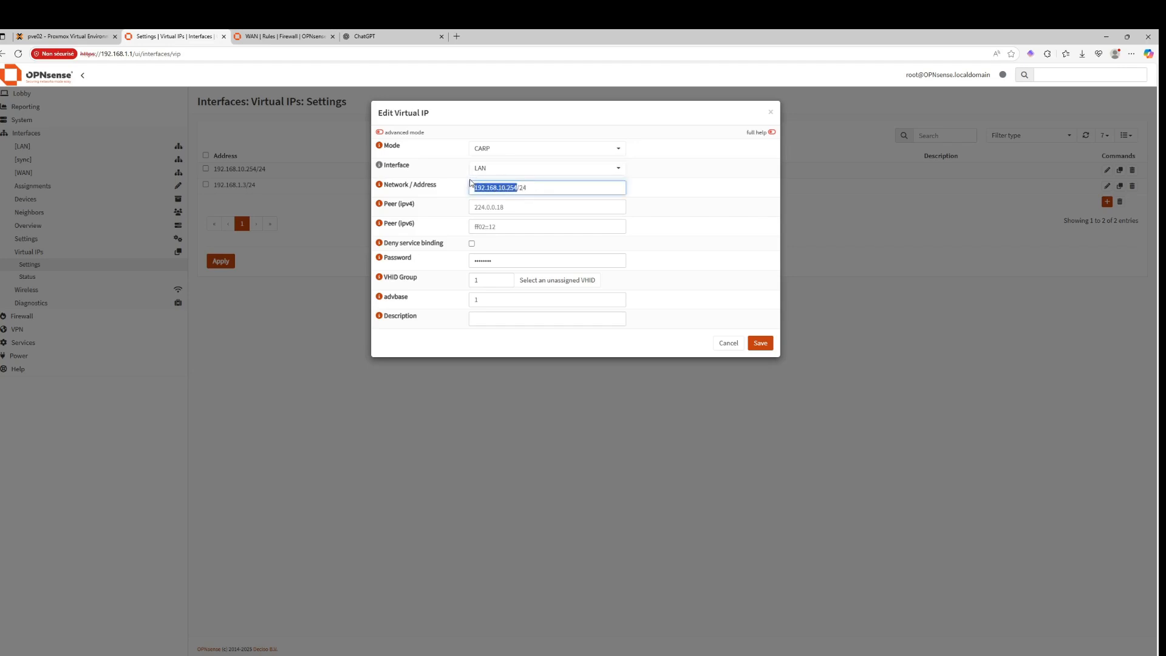
left_click(538, 193)
left_click(531, 168)
left_click(715, 201)
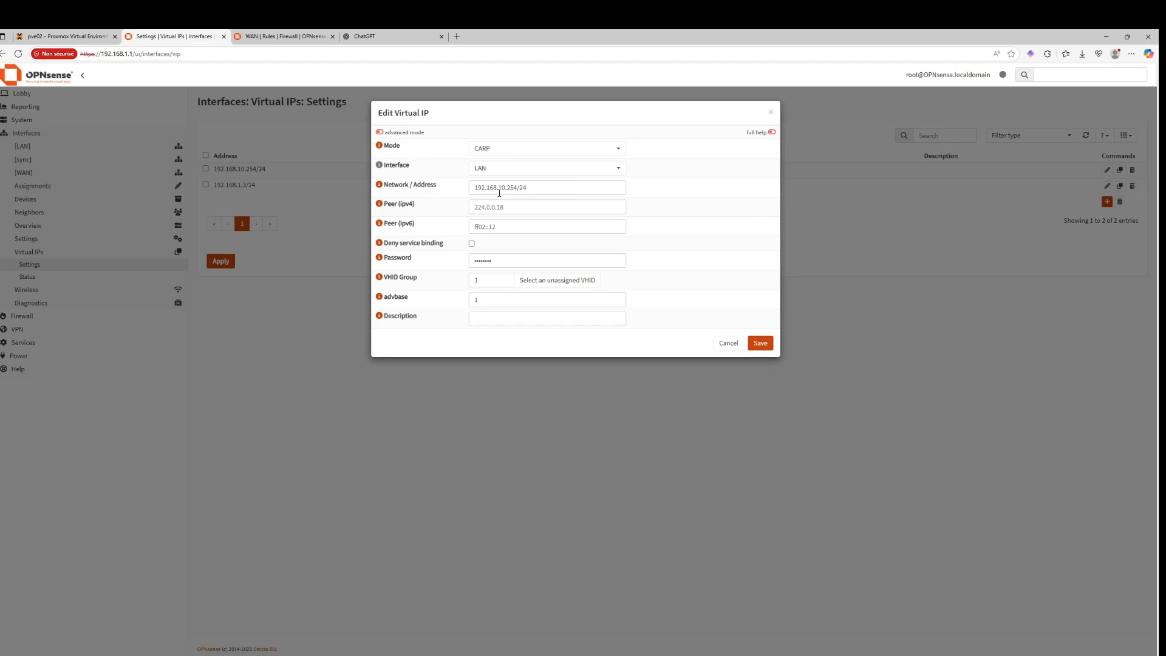
Step: Examine the LAN virtual IP's IPv4 peer help, password field and VHID group help
left_click(379, 204)
left_click(380, 204)
left_click(553, 261)
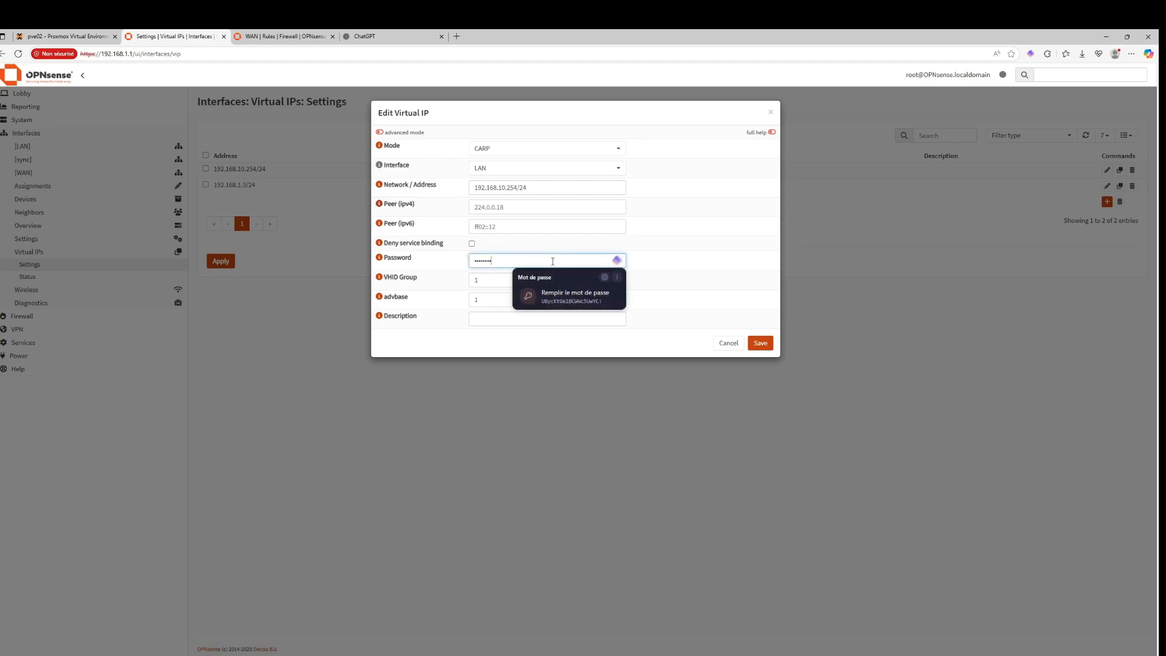
left_click(680, 269)
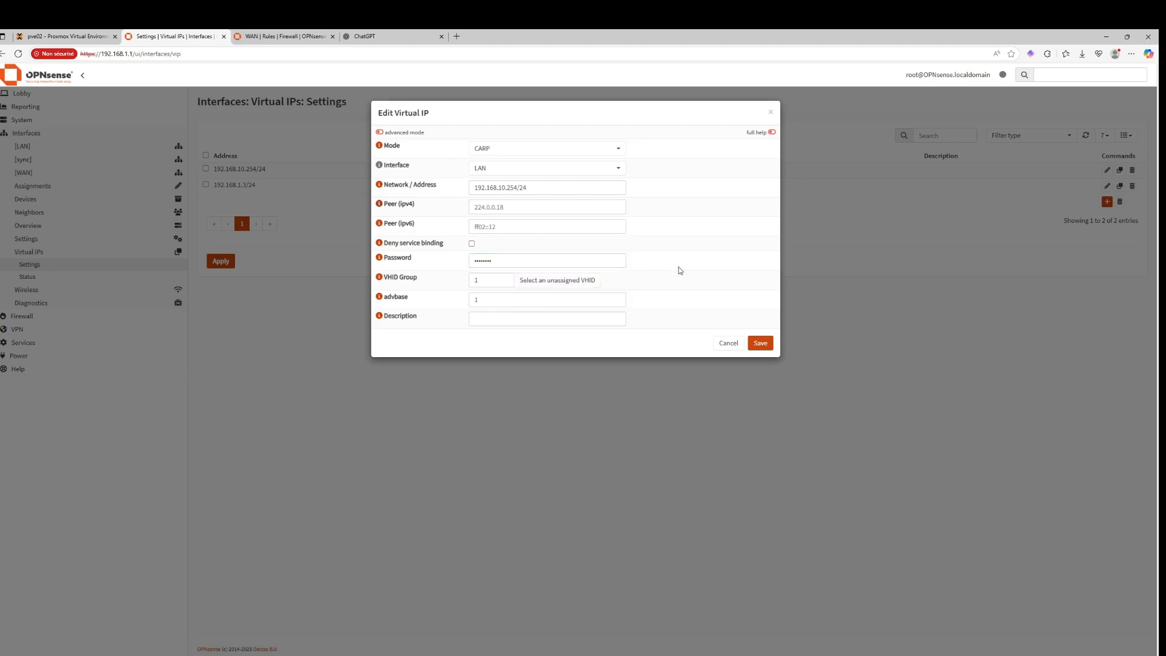
left_click(378, 277)
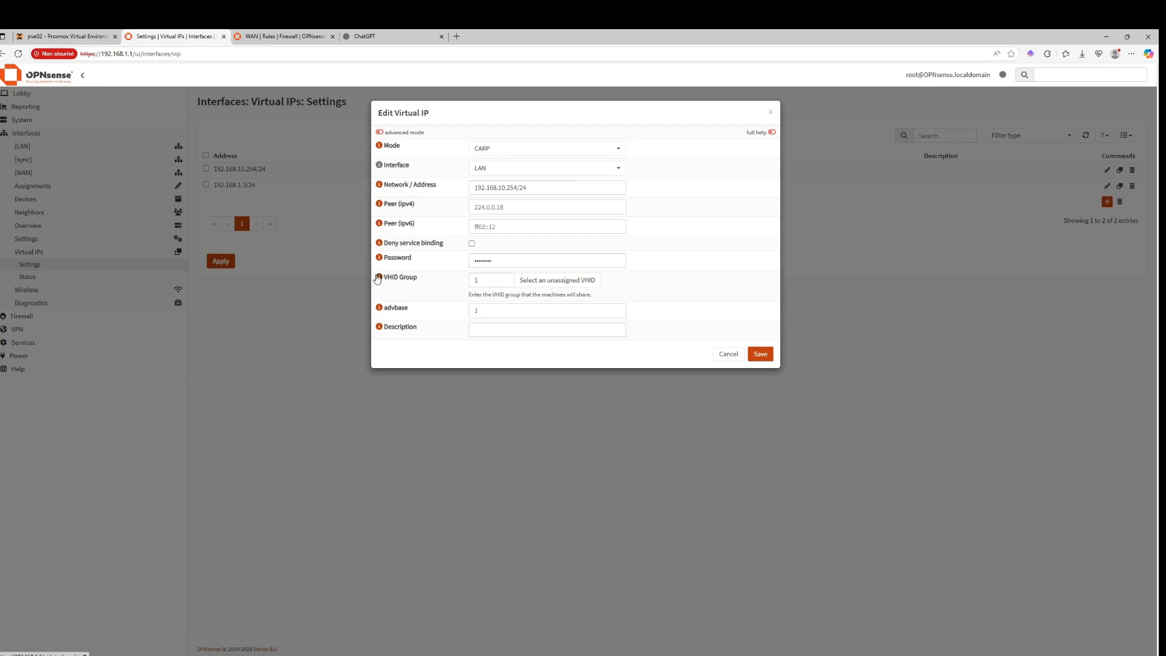
Step: Save the LAN virtual IP, dismiss the credential-saving offer and apply the first firewall's virtual IP settings
left_click(765, 355)
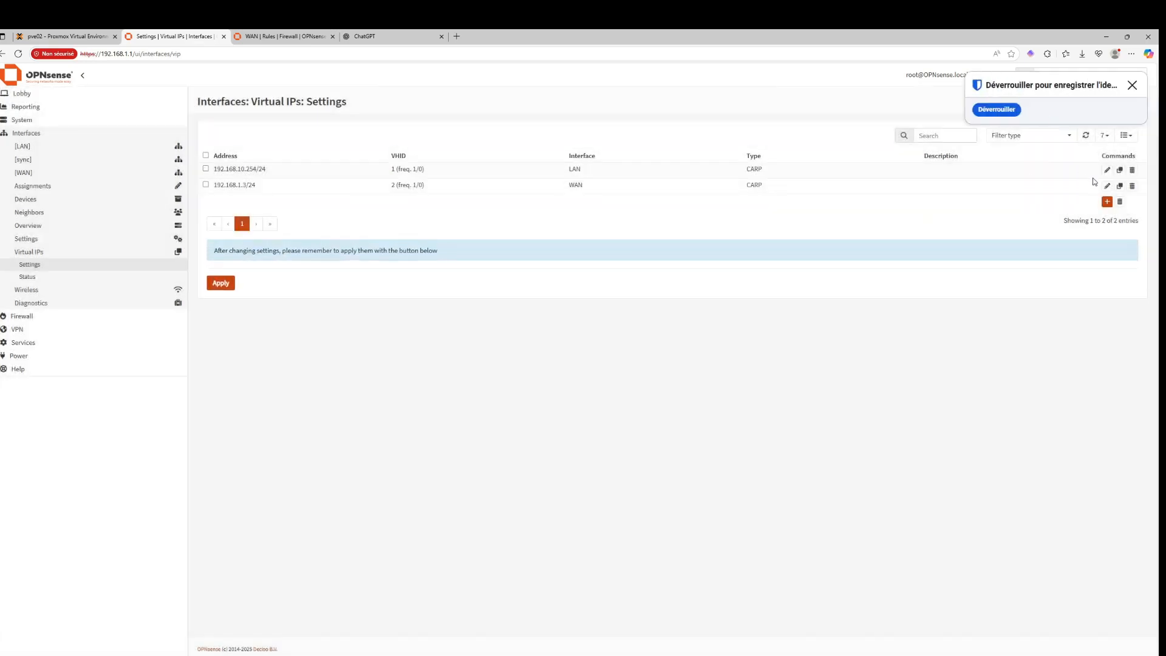
left_click(1029, 197)
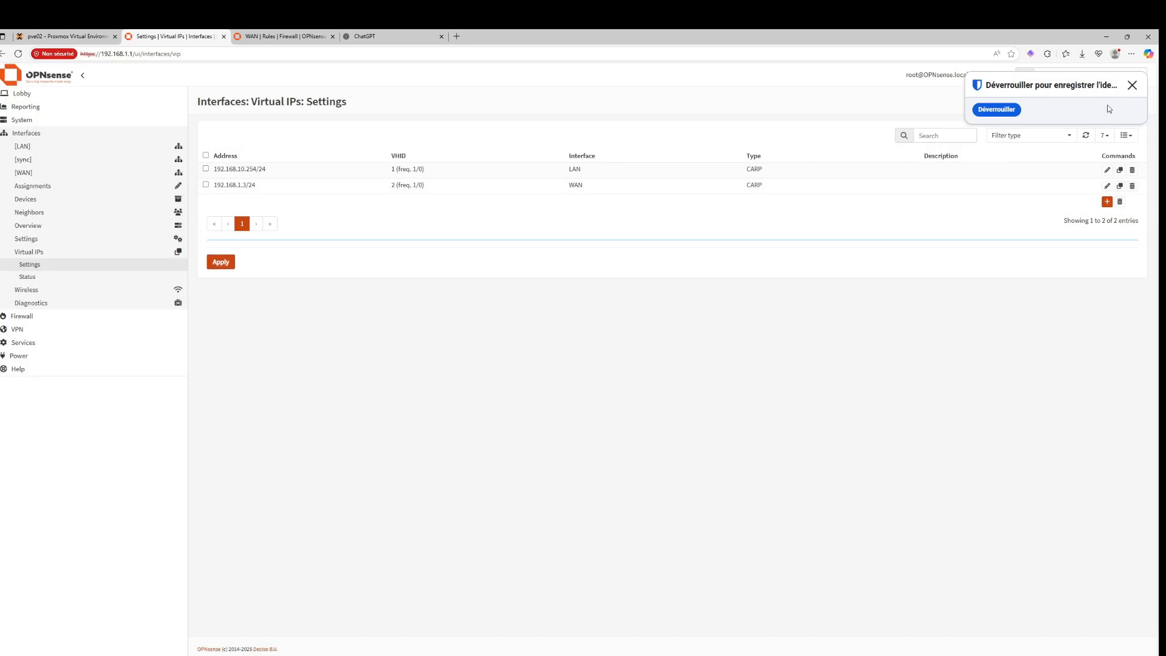
left_click(220, 262)
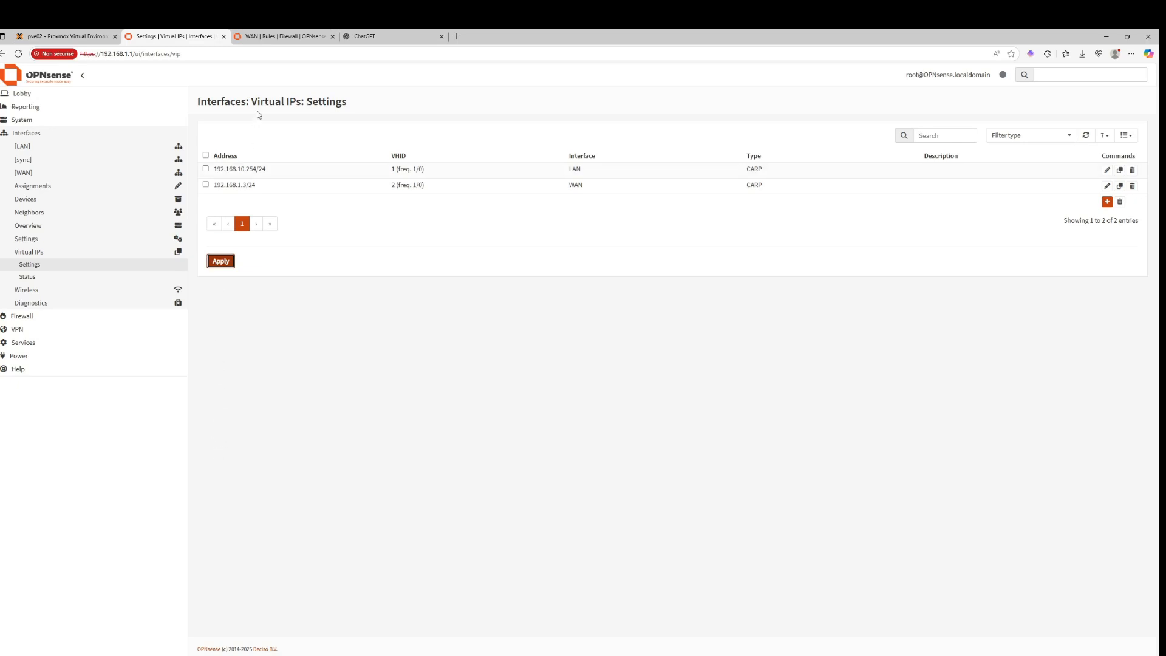
Step: Review the Virtual IPs settings on the second firewall to check the synchronized CARP addresses
left_click(267, 34)
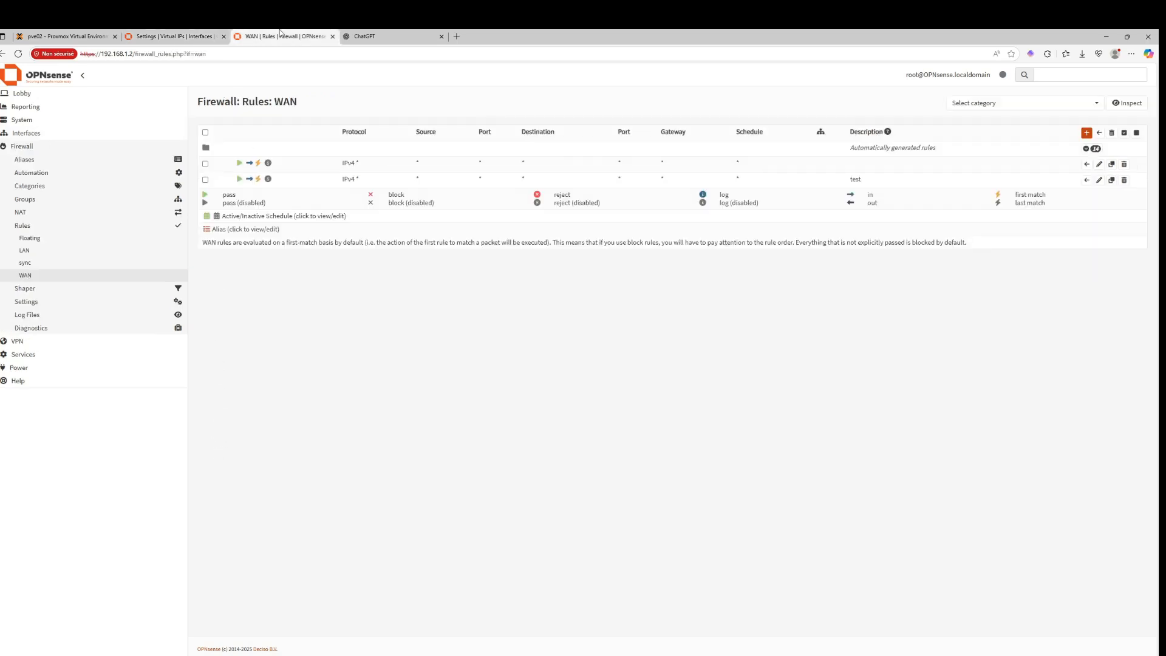
left_click(50, 135)
left_click(64, 252)
left_click(50, 265)
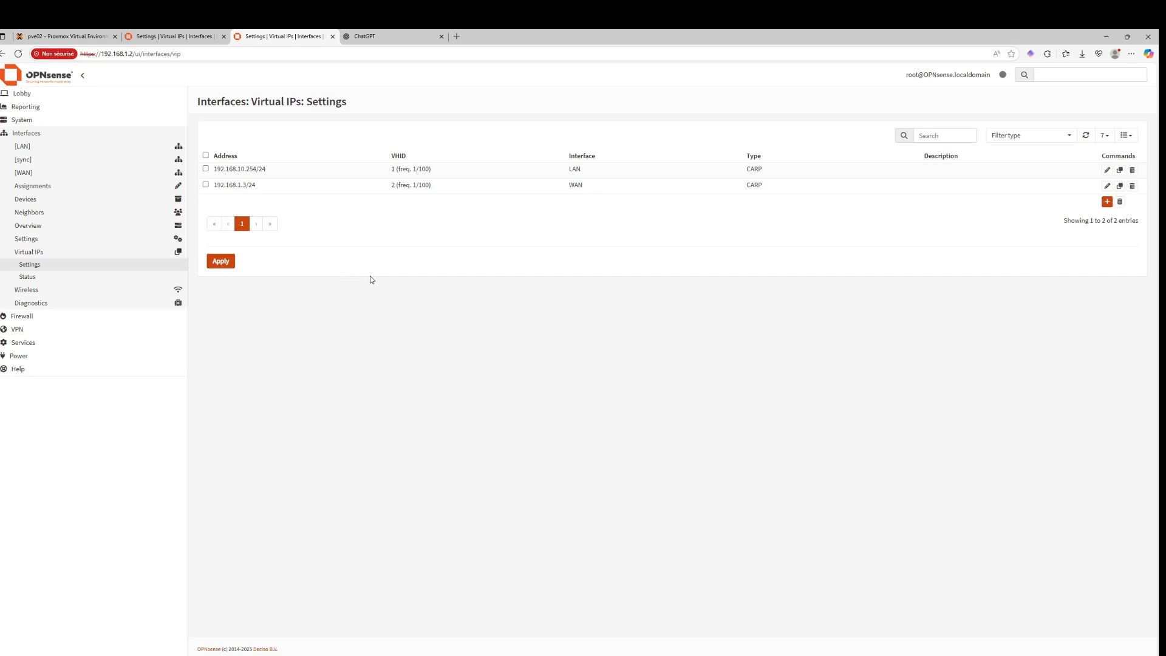
Step: Check the CARP status of the first firewall's virtual IPs and return to the second firewall
left_click(171, 35)
left_click(29, 277)
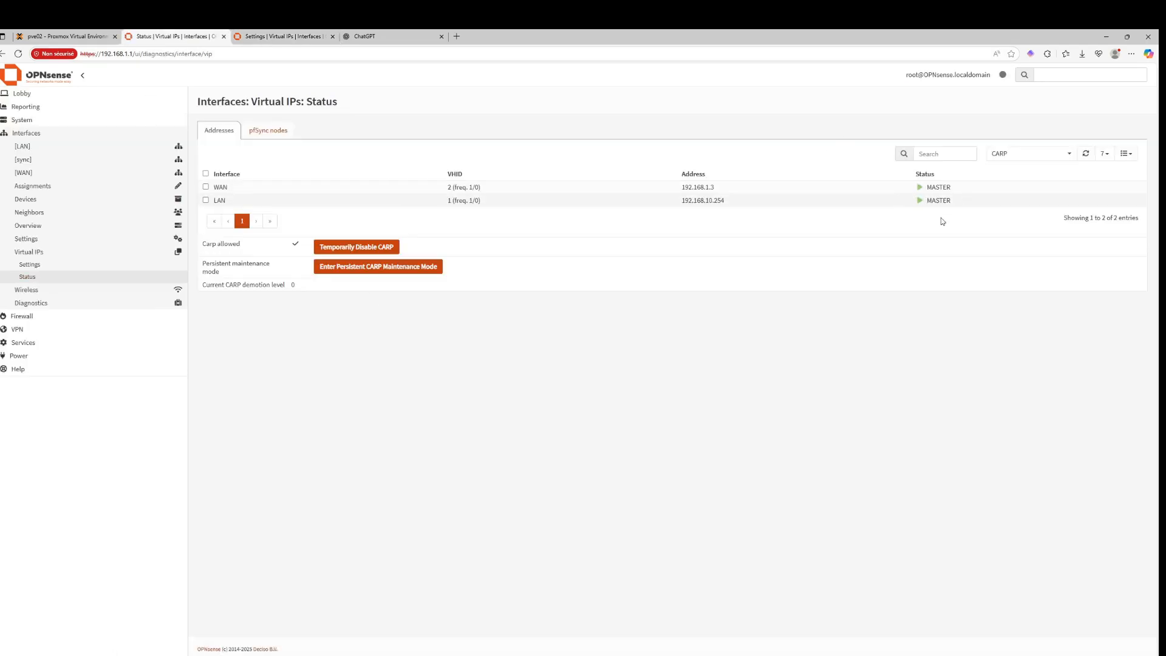
key("ctrl+Tab")
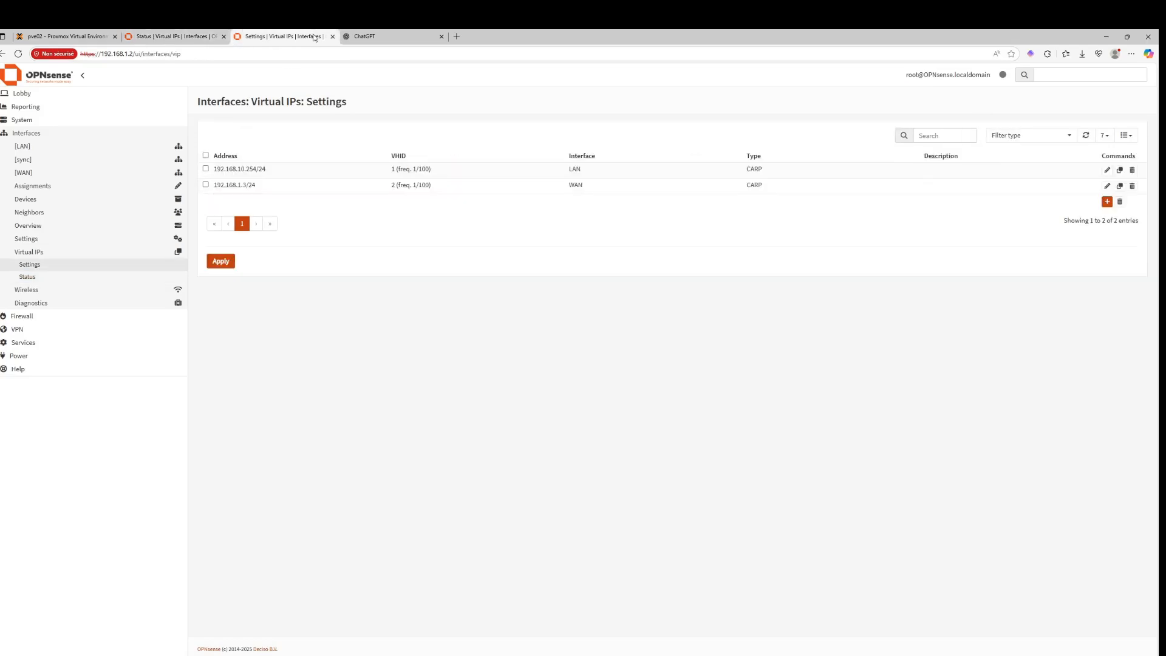
Step: Check the second firewall's virtual IP status, and list the ansible container's IP addresses from its Proxmox console
left_click(28, 277)
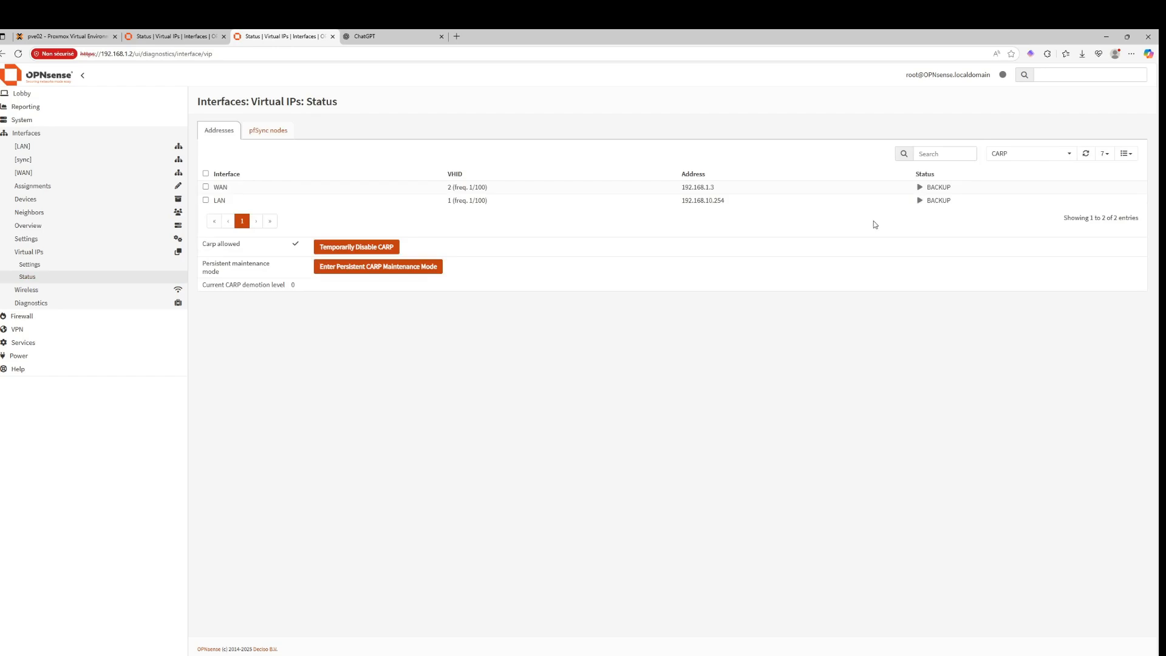
left_click(67, 37)
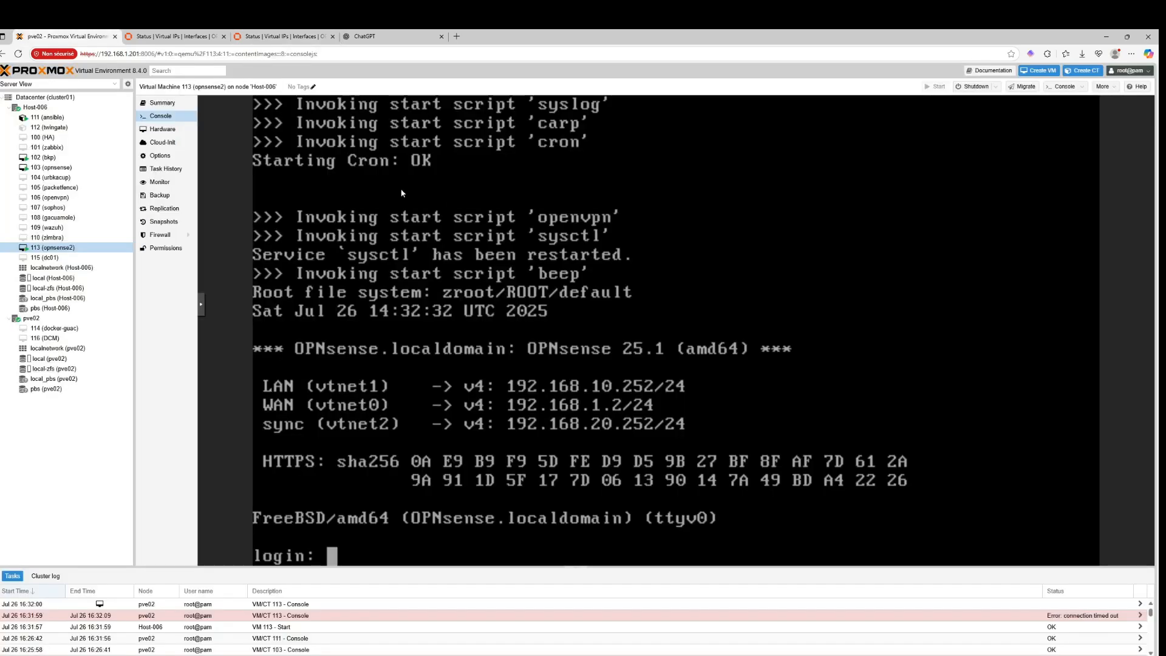
left_click(55, 117)
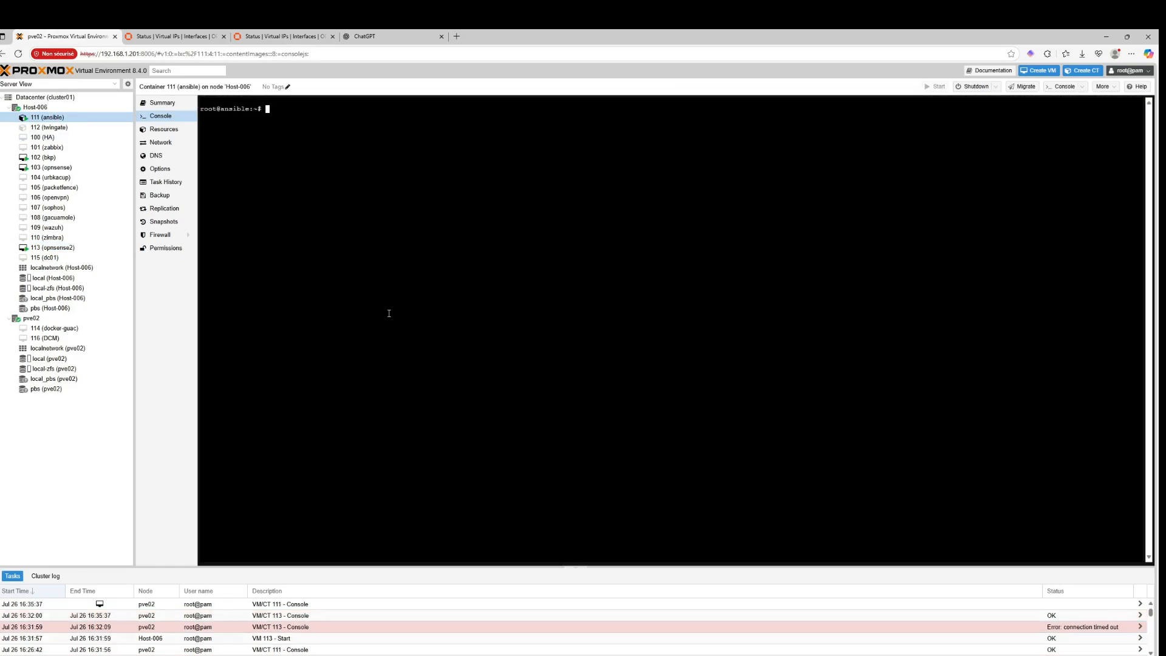
type("ip a")
key("Return")
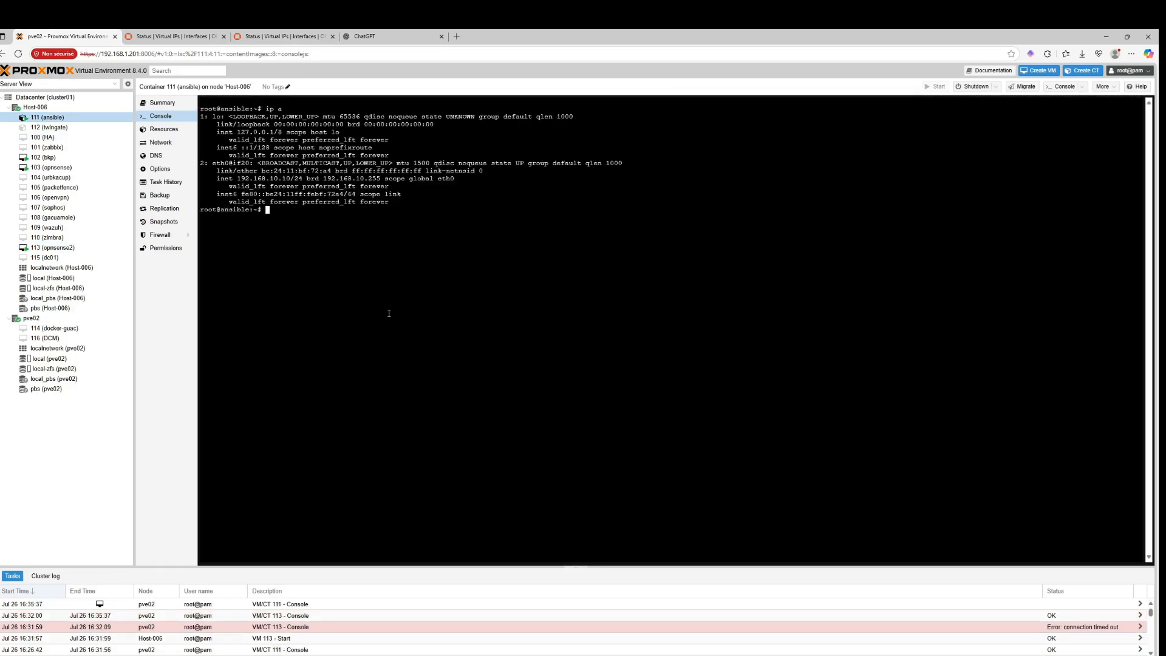
Step: Ping the LAN virtual IP 192.168.10.254 from the ansible container and stop the ping after a few packets
type("ping ")
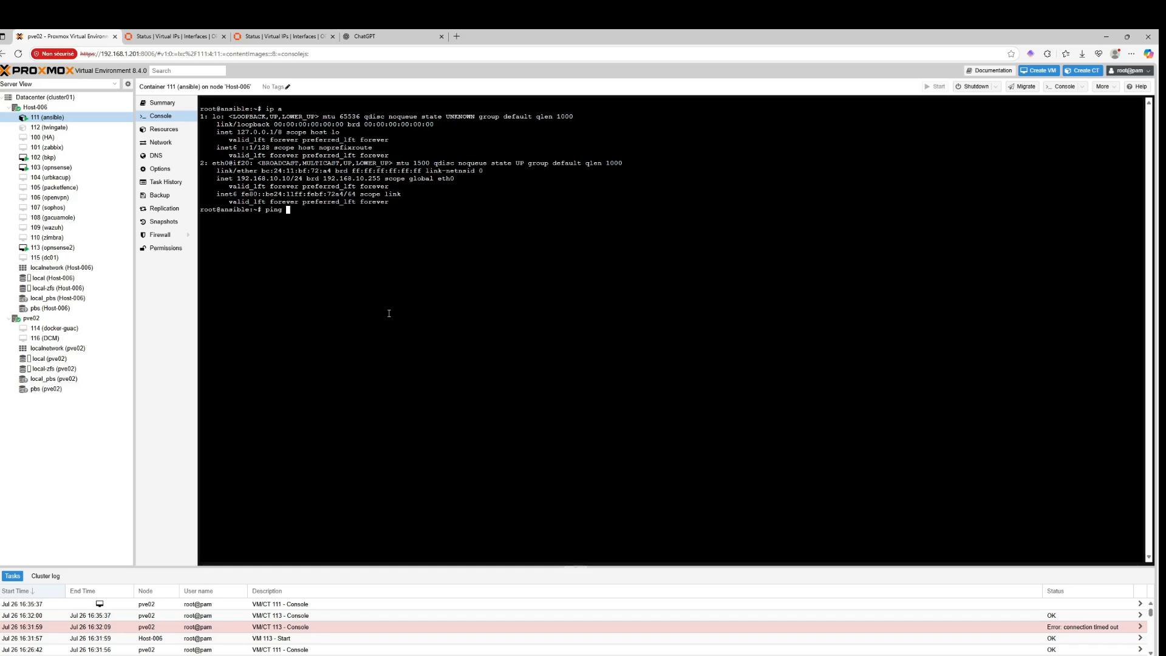
type("192.168.10.")
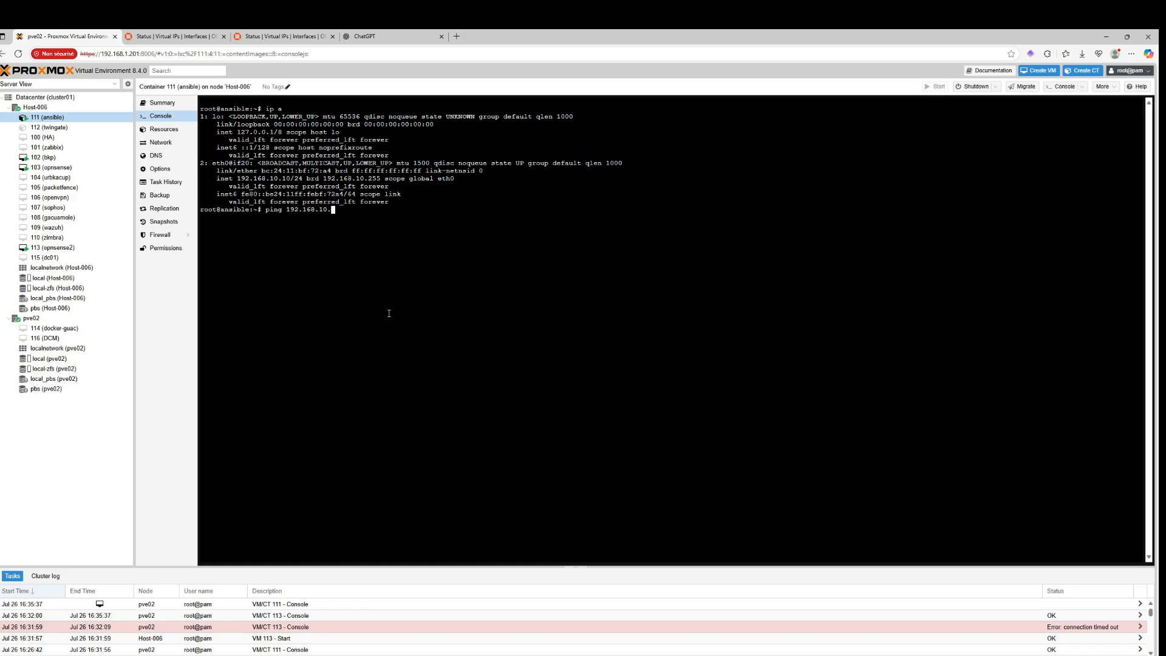
type("254")
key("Return")
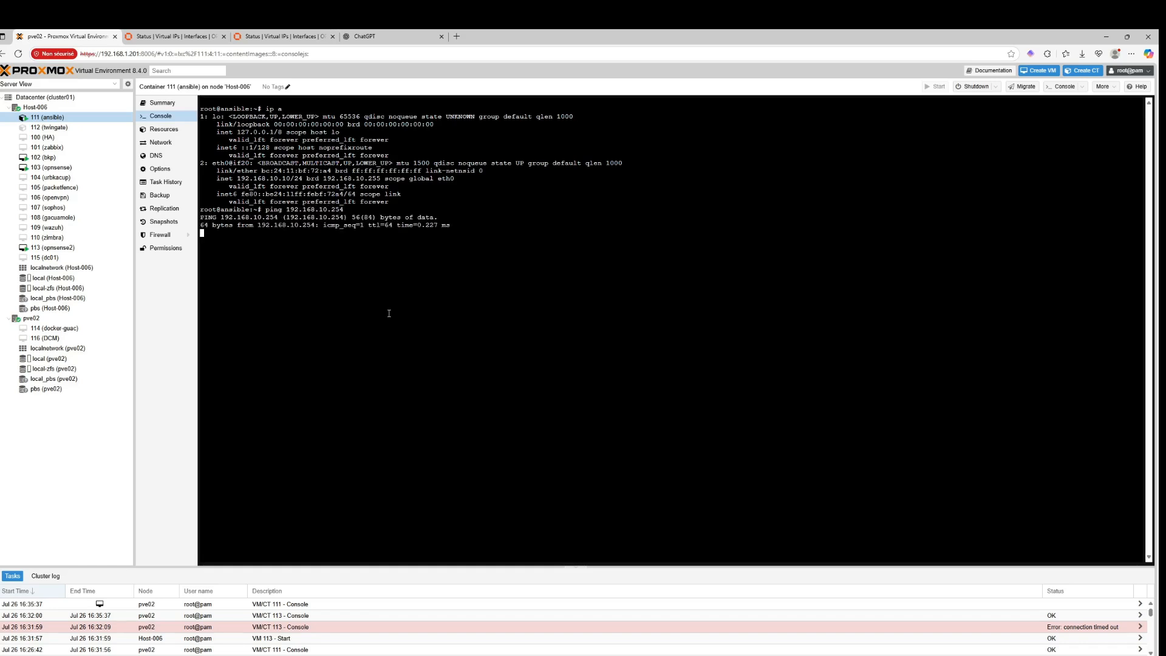
key("ctrl+c")
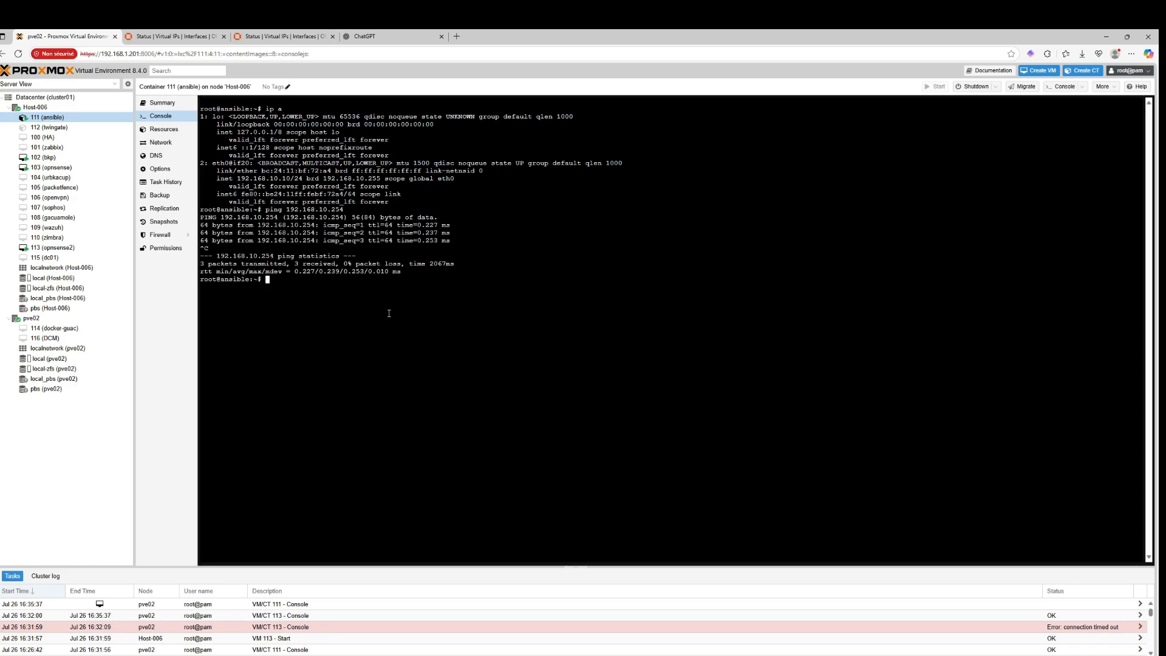
Step: Display the container's ARP table from /proc/net/arp and examine the hardware address of 192.168.10.254
type("cat /proc/net/arp")
key("Return")
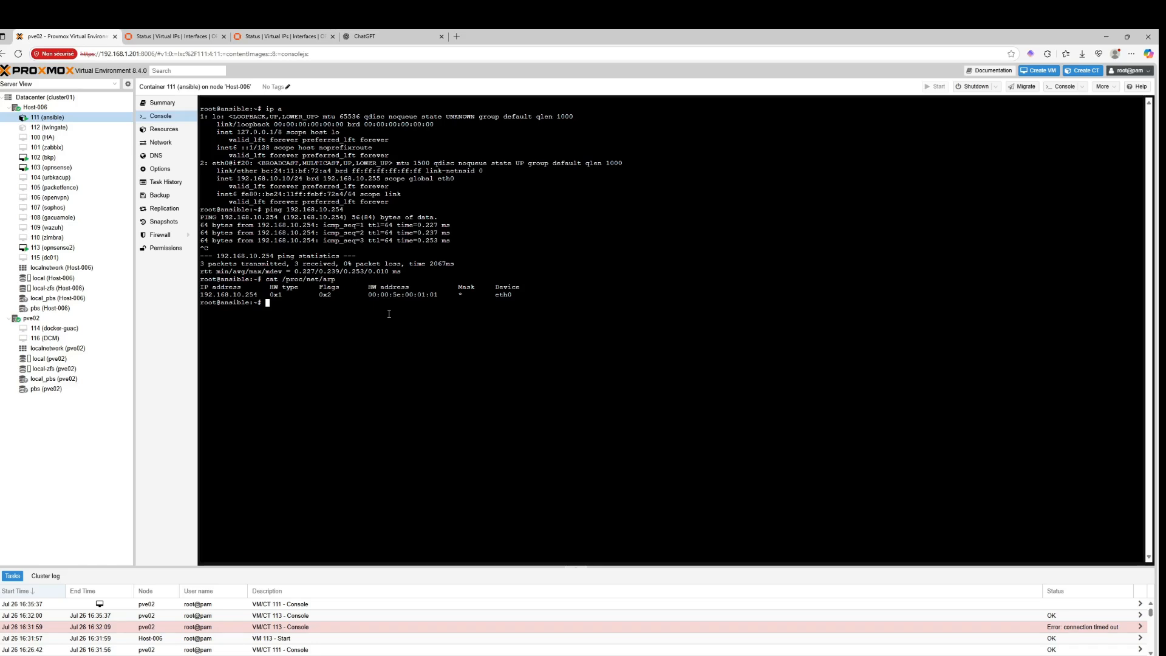
left_click_drag(411, 301, 380, 286)
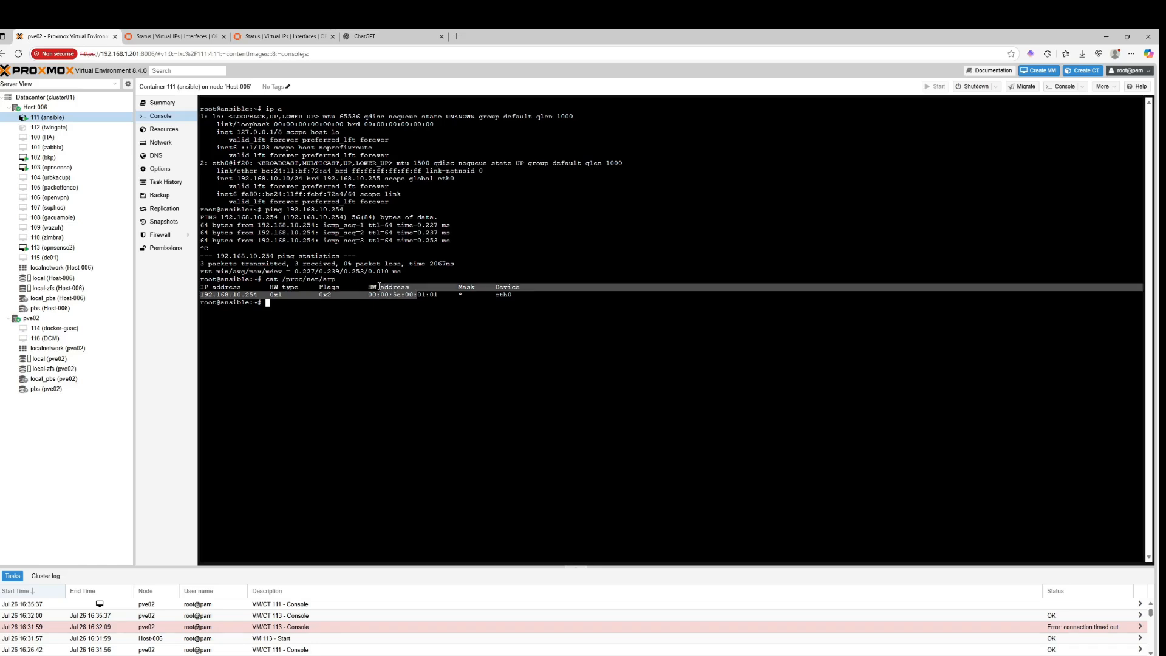
left_click(366, 300)
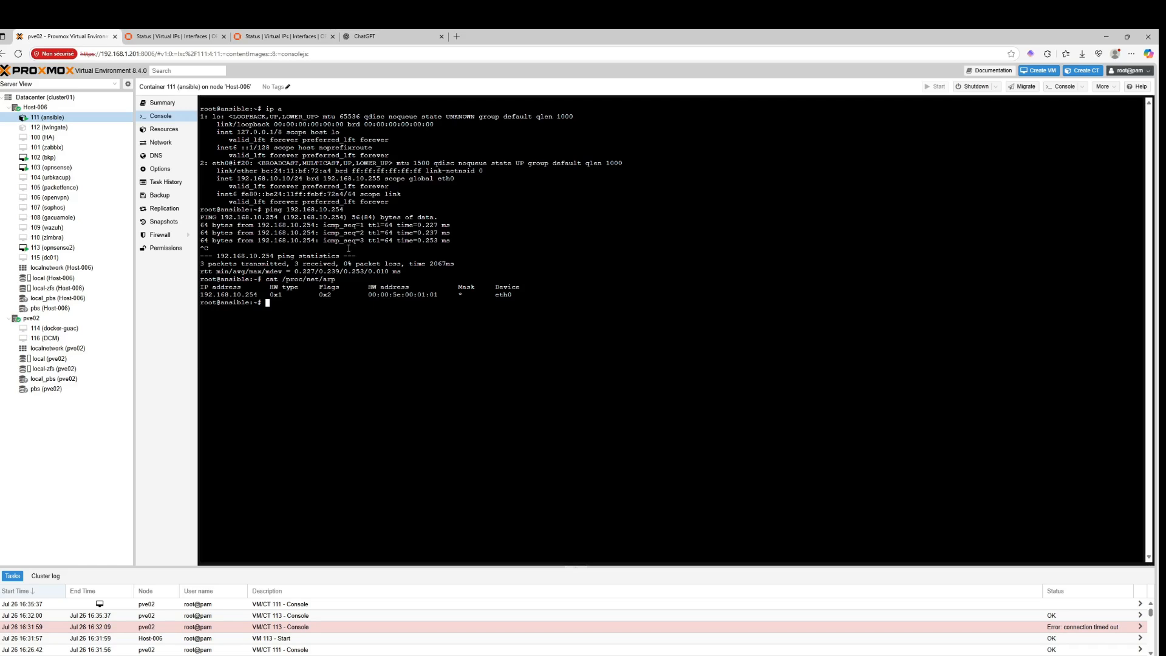
Step: Put the first firewall into persistent CARP maintenance mode and reload the second firewall's virtual IP status
left_click(173, 36)
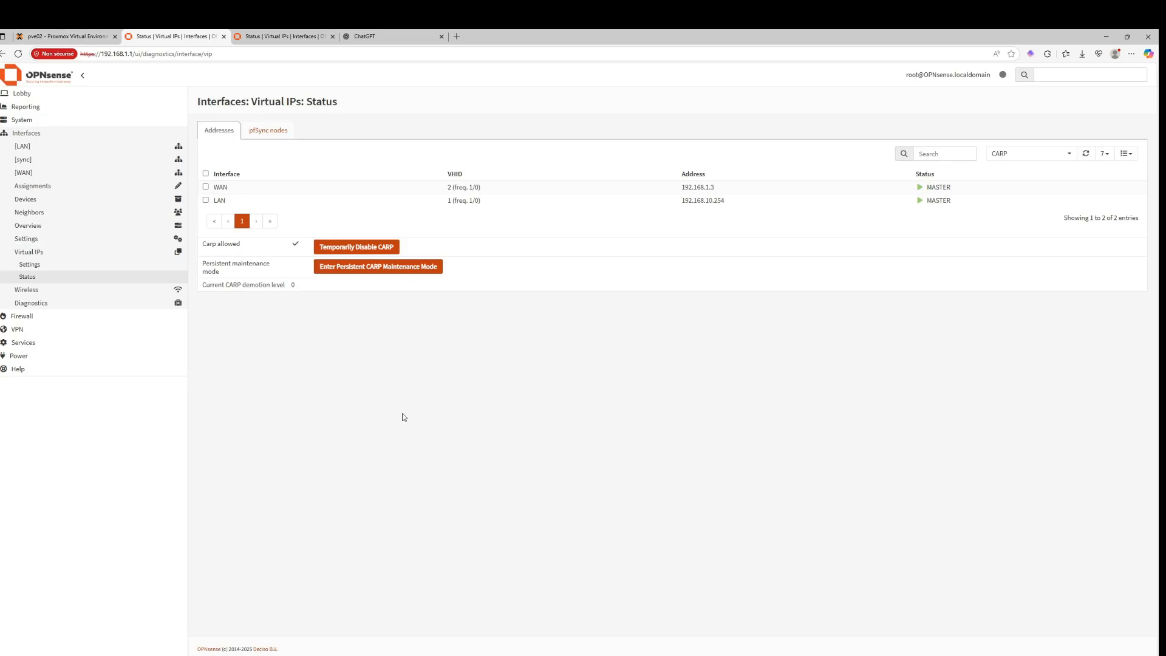
left_click(396, 271)
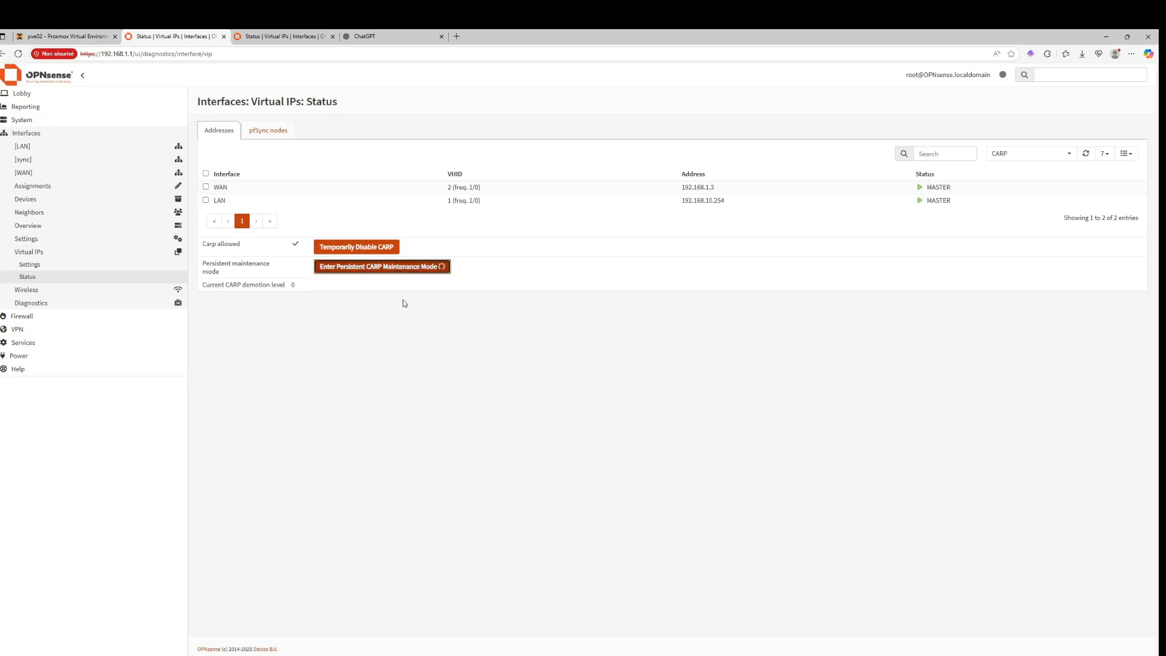
left_click(286, 36)
left_click(18, 54)
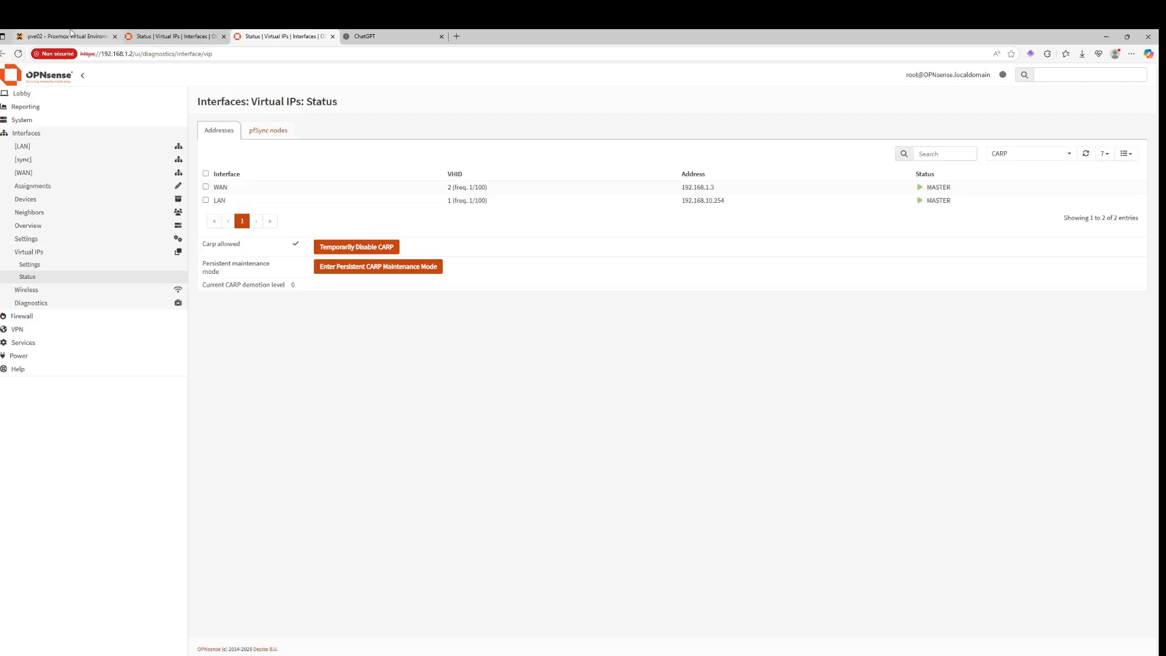
Step: In Proxmox, set the VLAN tag of network device net1 on VM 103 (opnsense) to 11
left_click(70, 33)
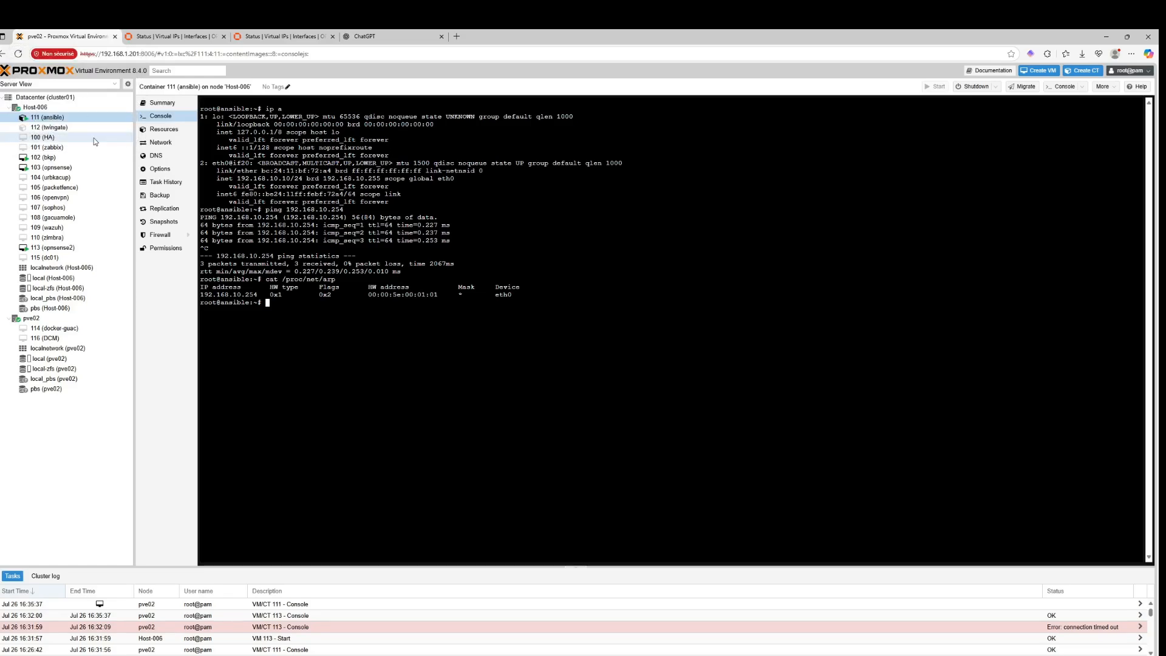
left_click(53, 168)
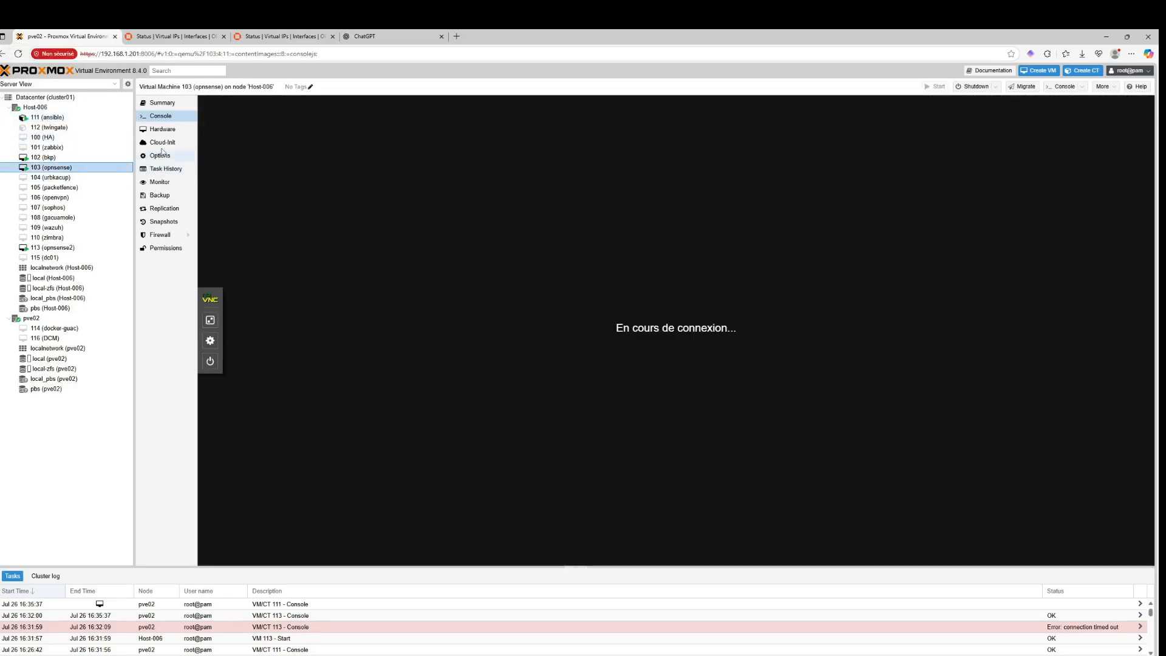
left_click(161, 129)
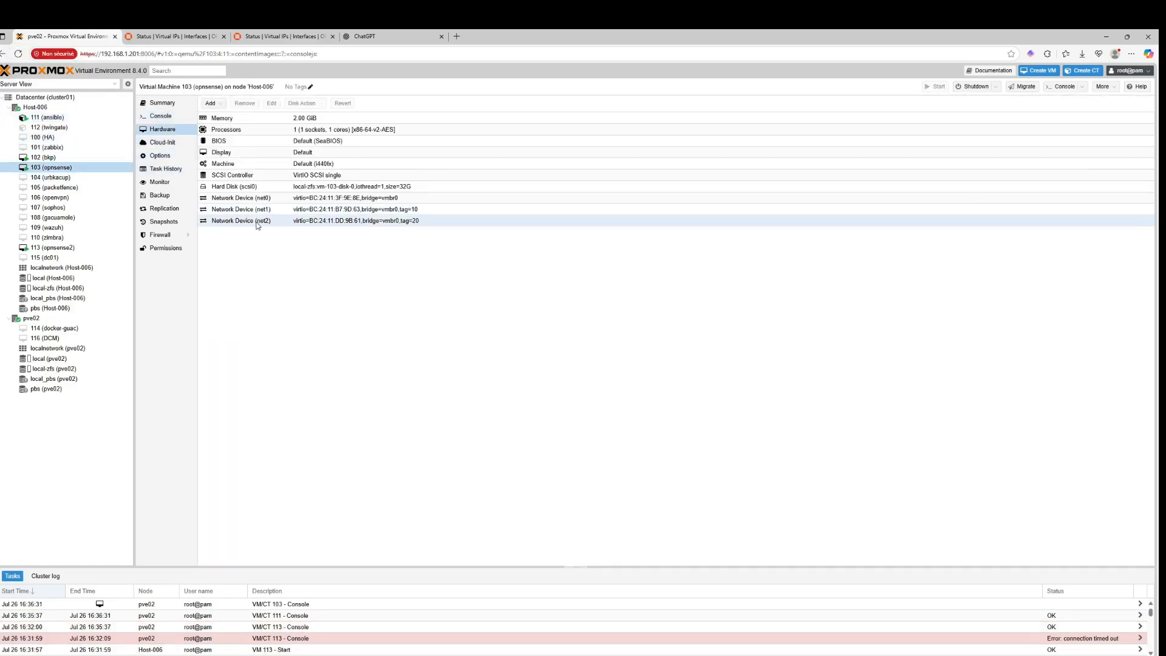
double_click(261, 211)
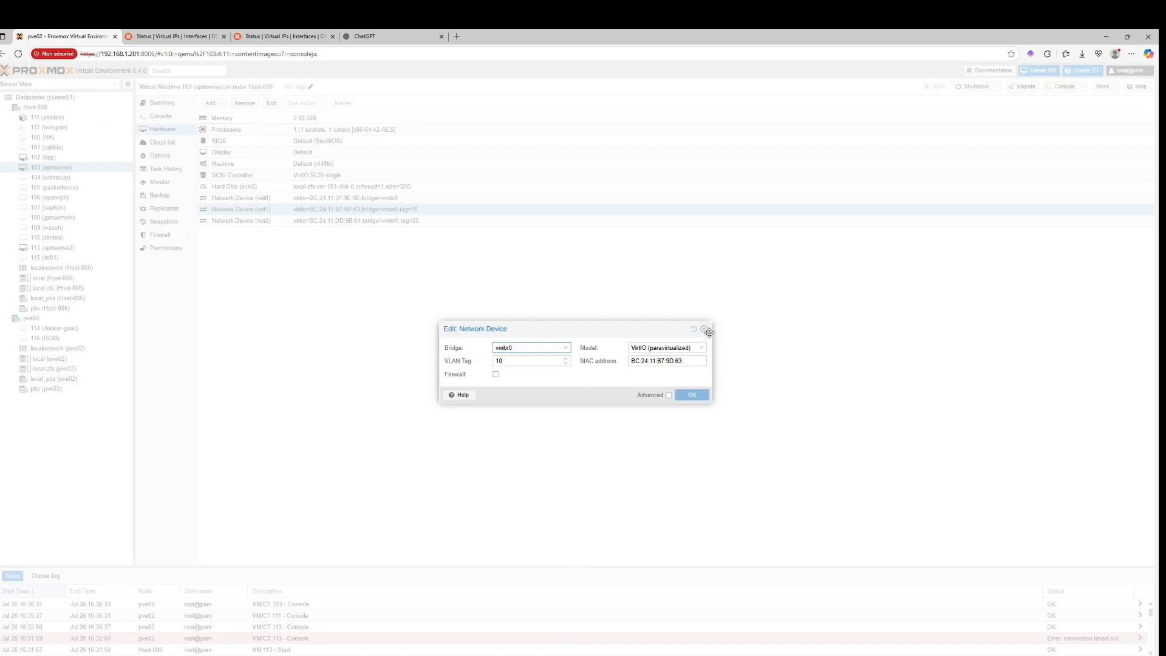
left_click(517, 361)
key("BackSpace")
type("1")
left_click(692, 395)
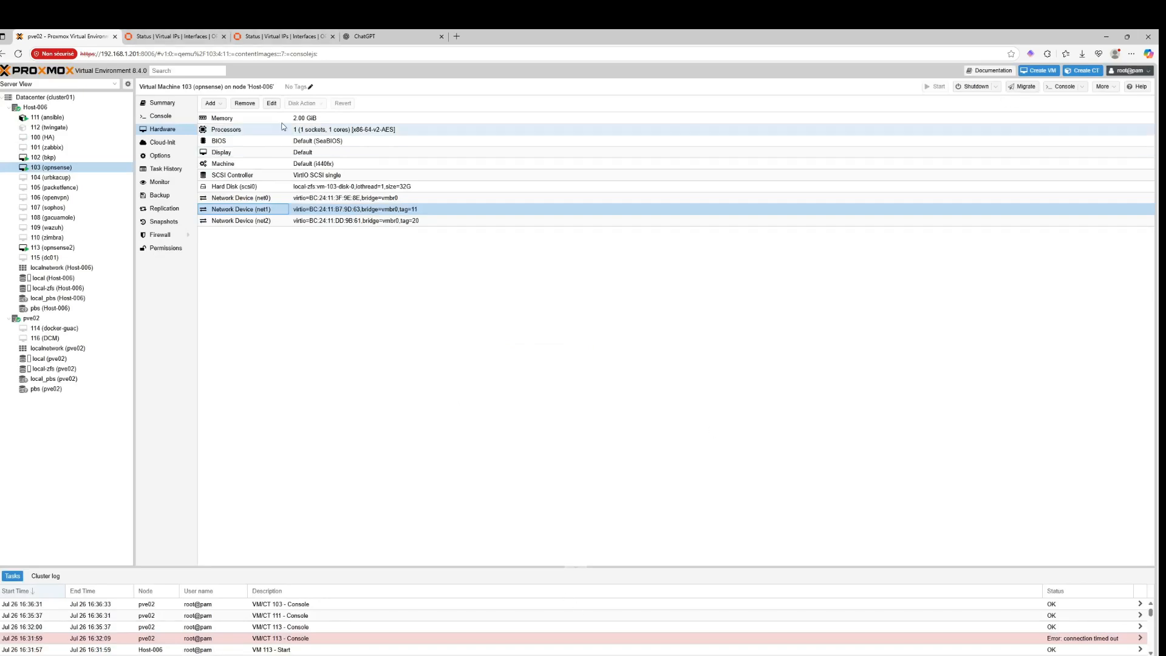
Step: Ping the first firewall's LAN address 192.168.10.253 from the ansible container's console, and stop the ping
left_click(61, 118)
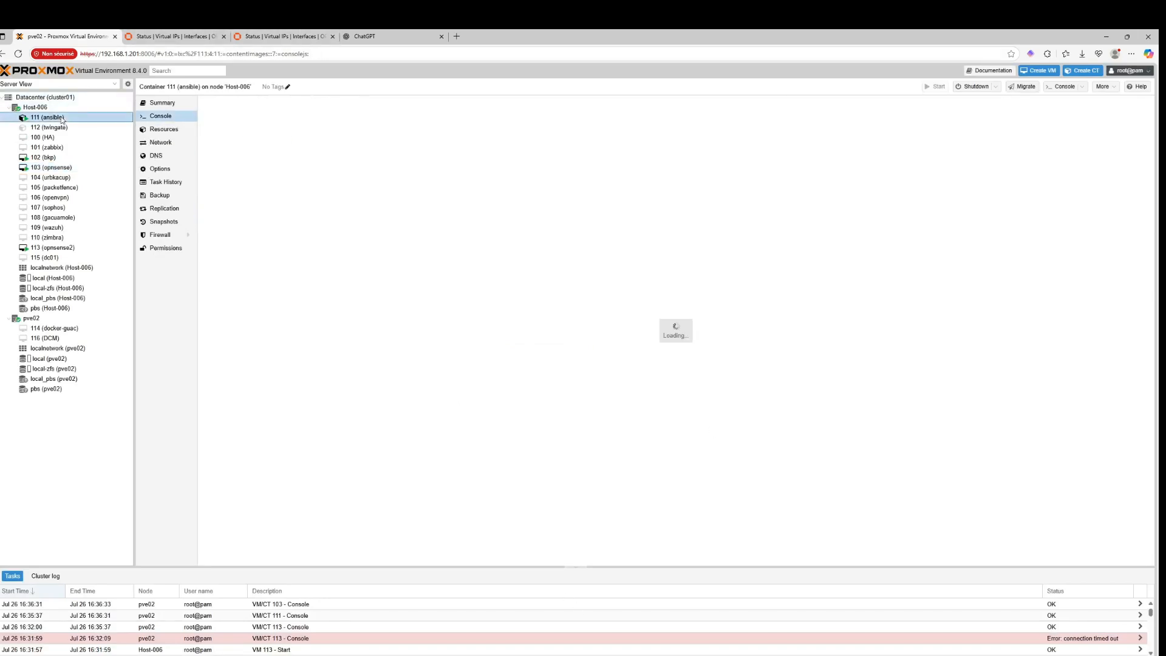
key("ctrl+c")
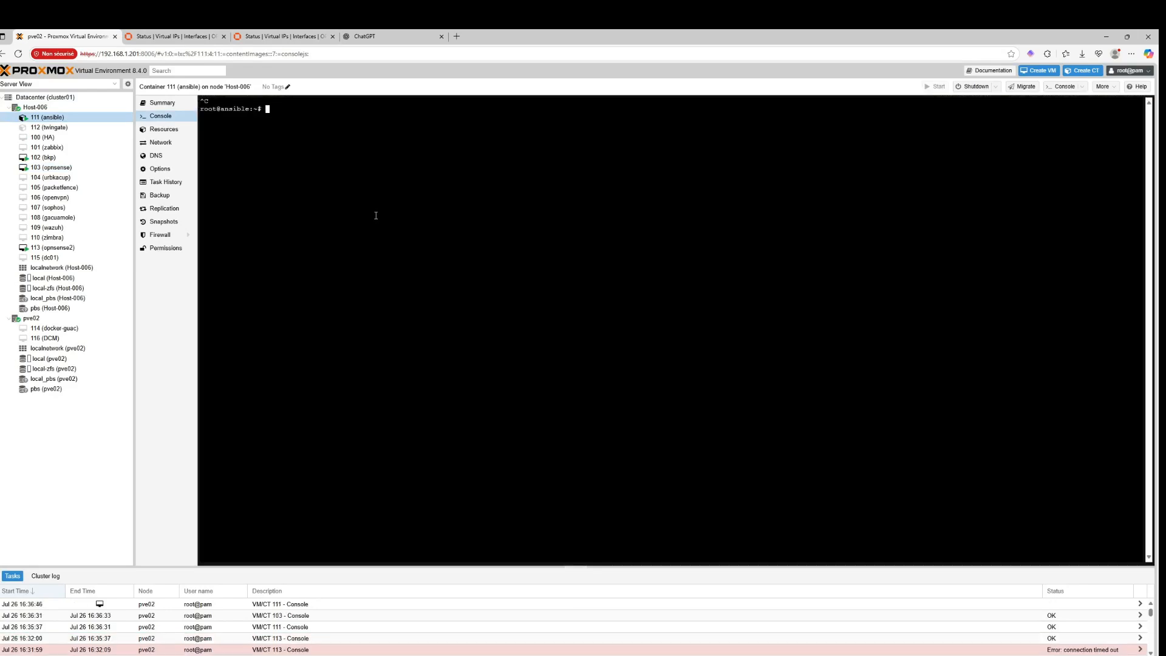
type("ping 192.168.10.253")
key("Return")
key("ctrl+c")
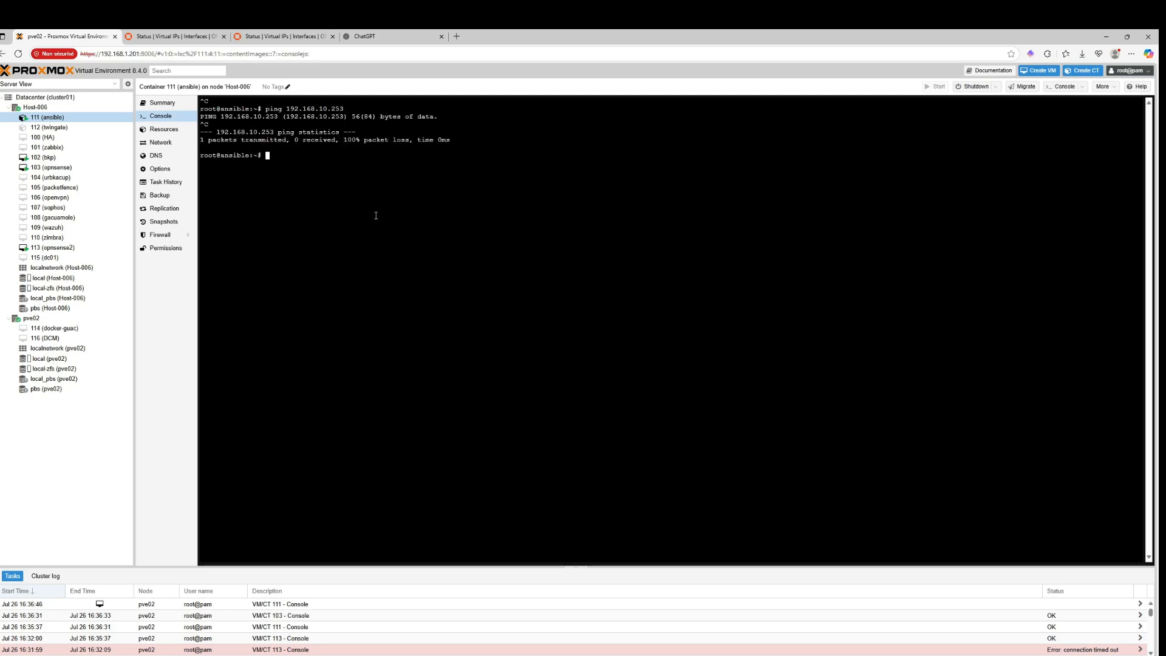
Step: Ping the LAN virtual IP 192.168.10.254 from the container, and stop the ping
key("Up")
key("BackSpace")
type("4")
key("Return")
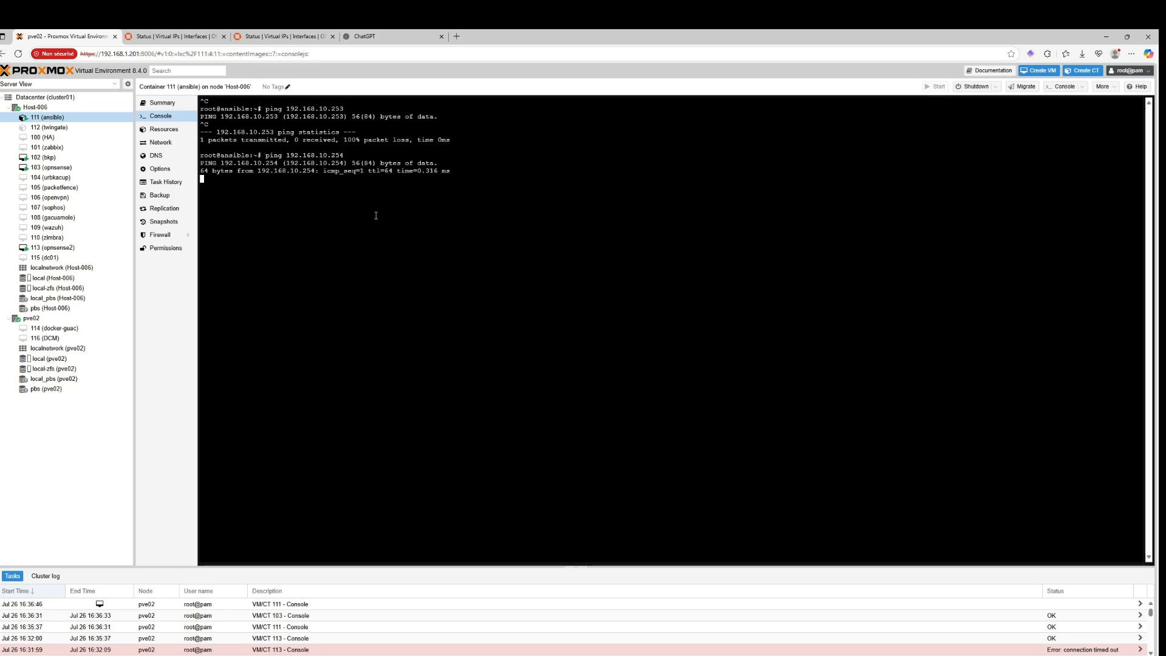
key("Up")
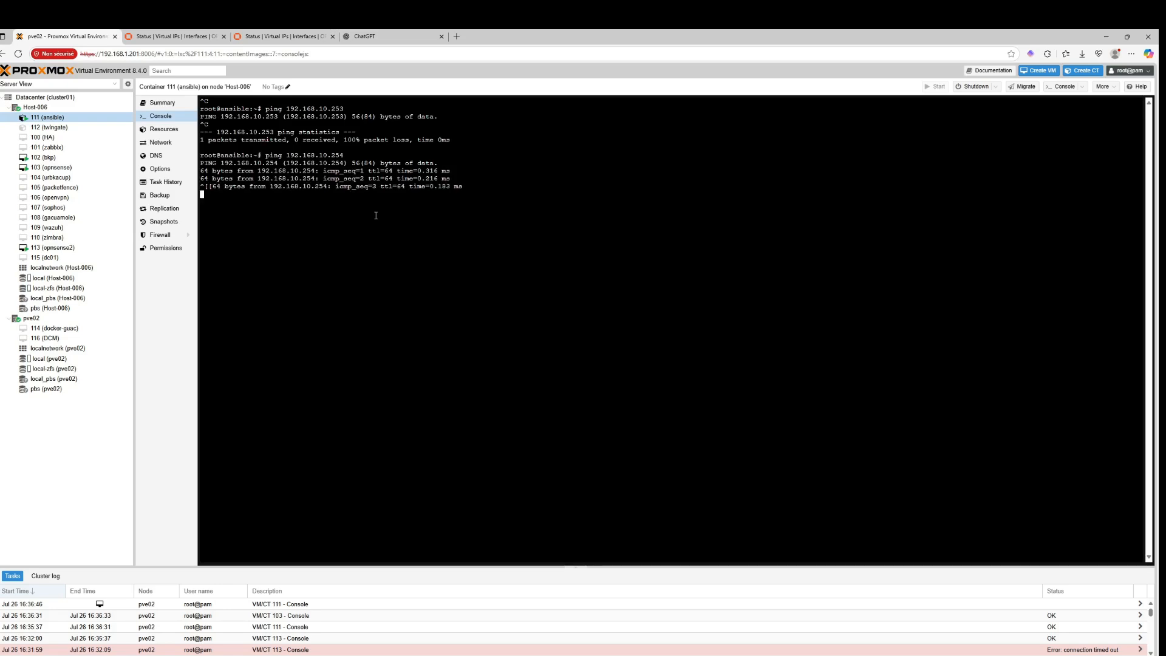
key("Return")
key("ctrl+c")
Step: Retest the first firewall's LAN address by pinging 192.168.10.253, and stop the ping
key("Up")
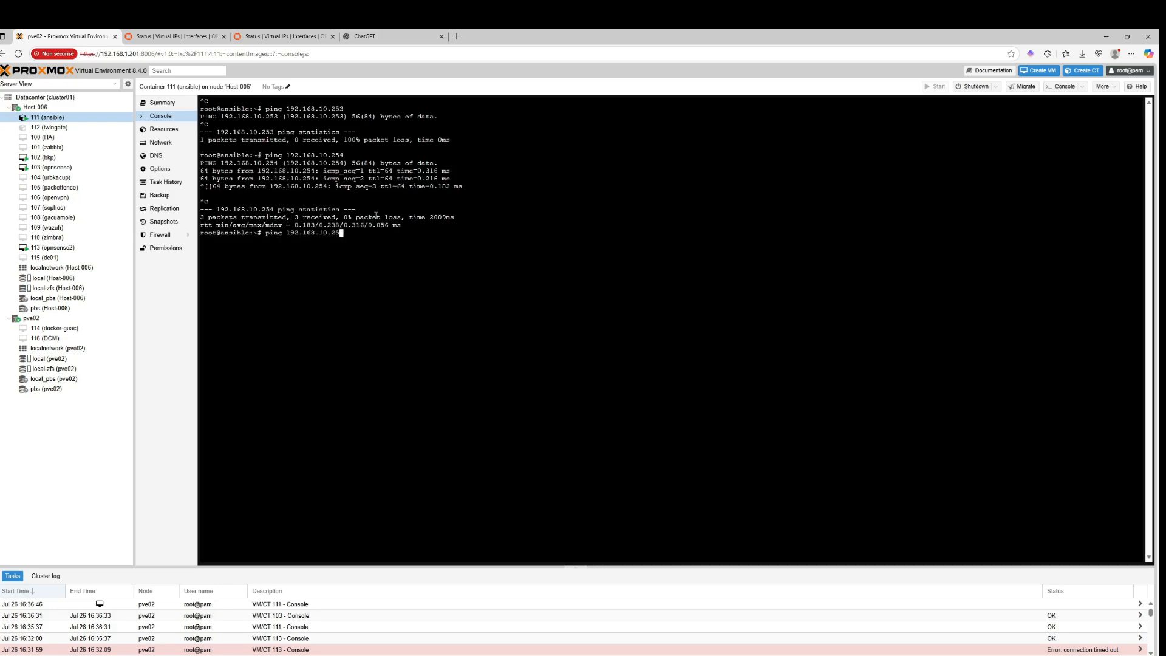
type("3")
key("Return")
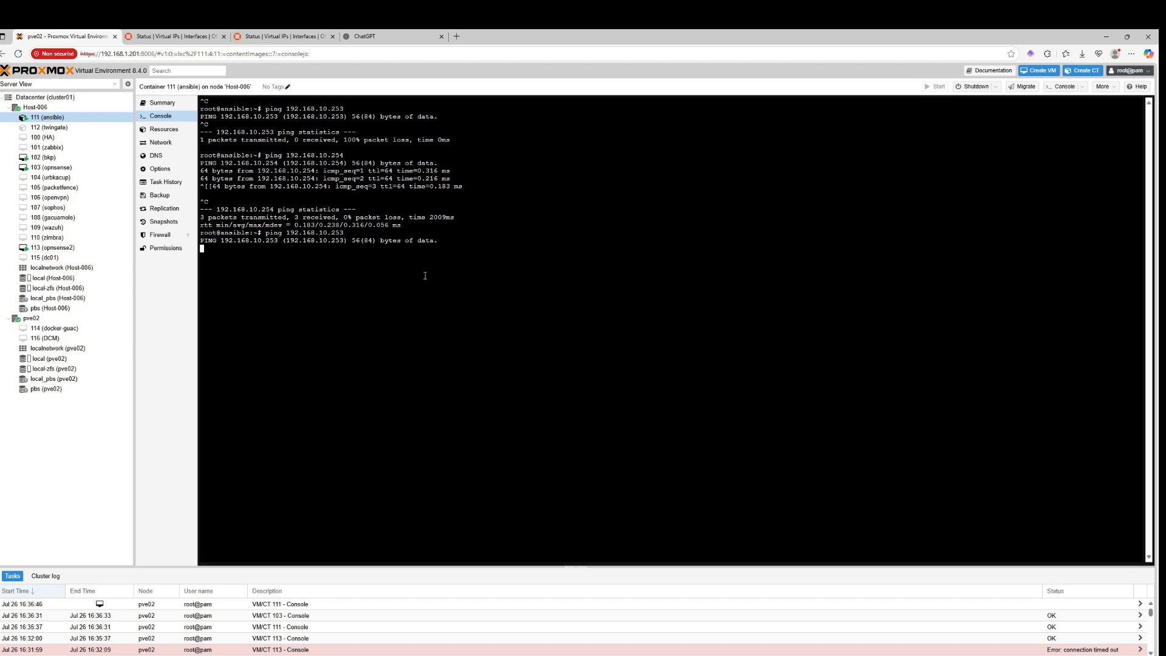
key("ctrl+c")
Step: Ping the second firewall's LAN address 192.168.10.252 from the container, and stop the ping
key("Up")
key("BackSpace")
type("2")
key("Return")
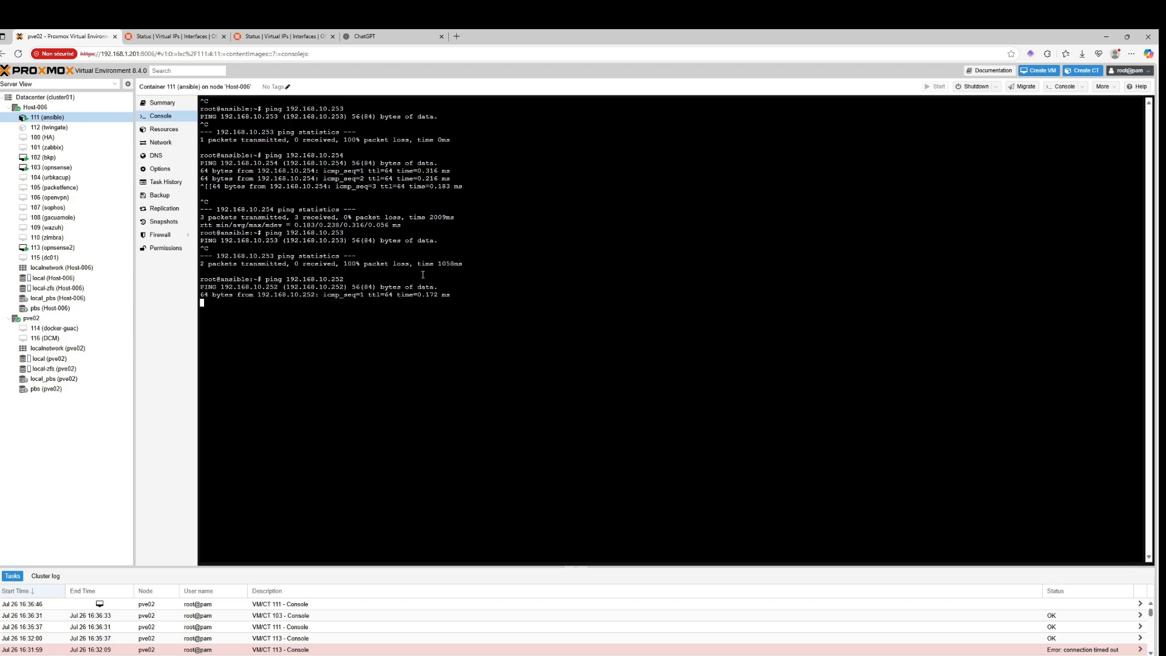
key("ctrl+c")
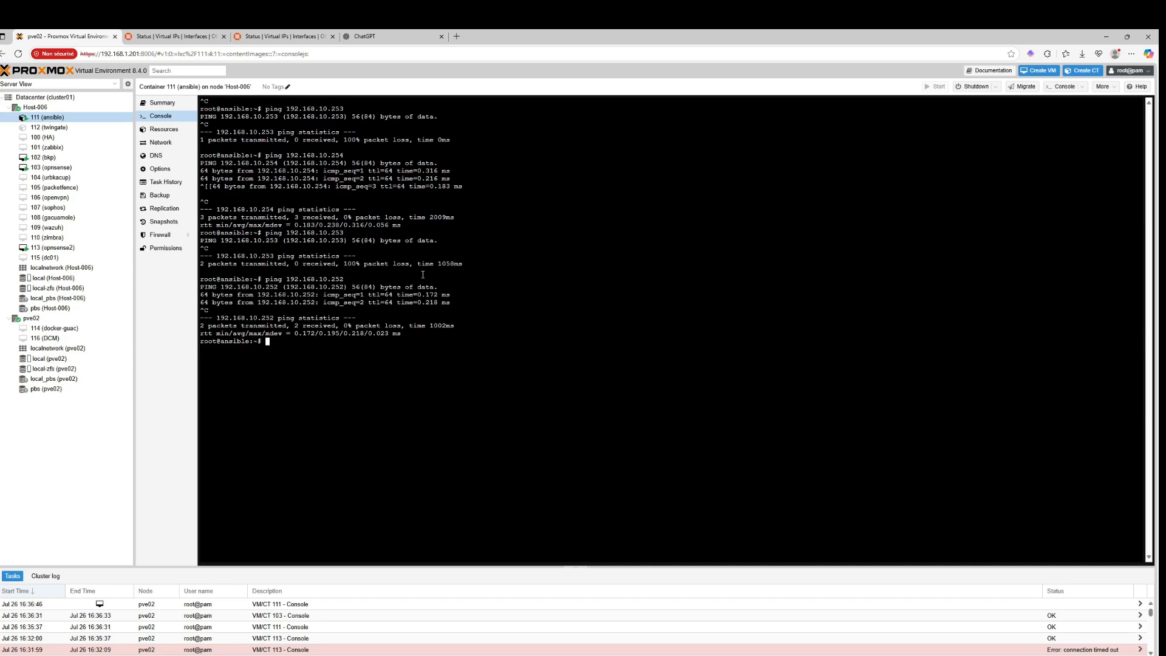
Step: Ping the WAN virtual IP 192.168.1.3 from the ansible container, correcting any mistyped address, and stop the ping
type("ping 192.168.13")
key("Return")
key("ctrl+c")
key("Up")
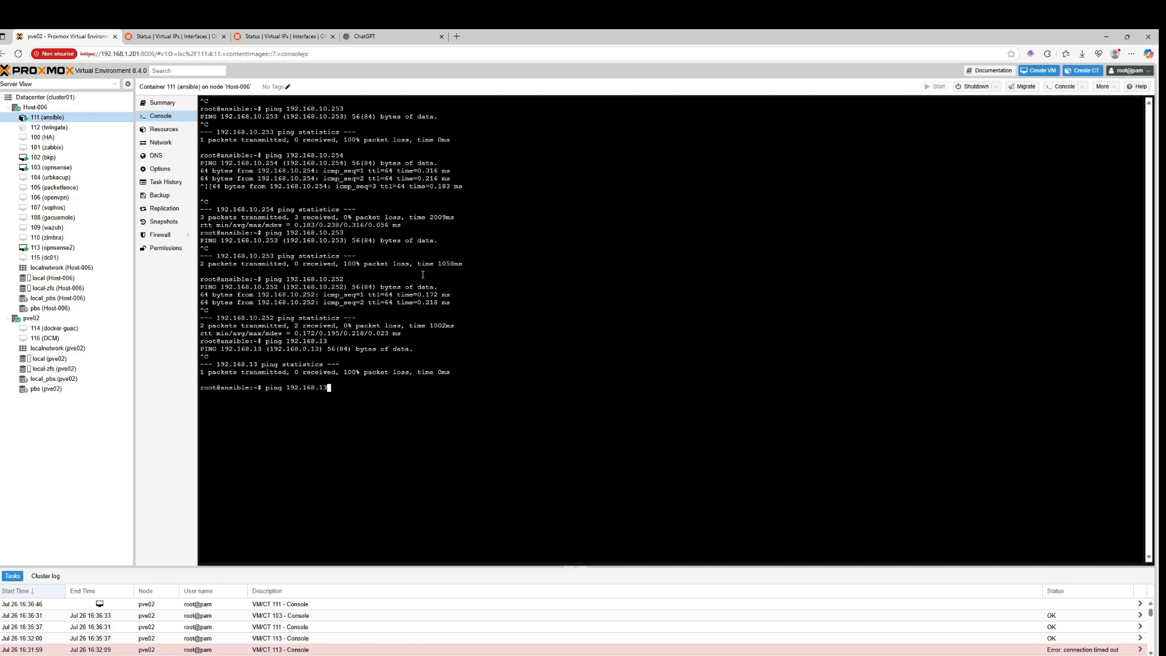
key("BackSpace")
key("BackSpace")
type("1.33")
key("Return")
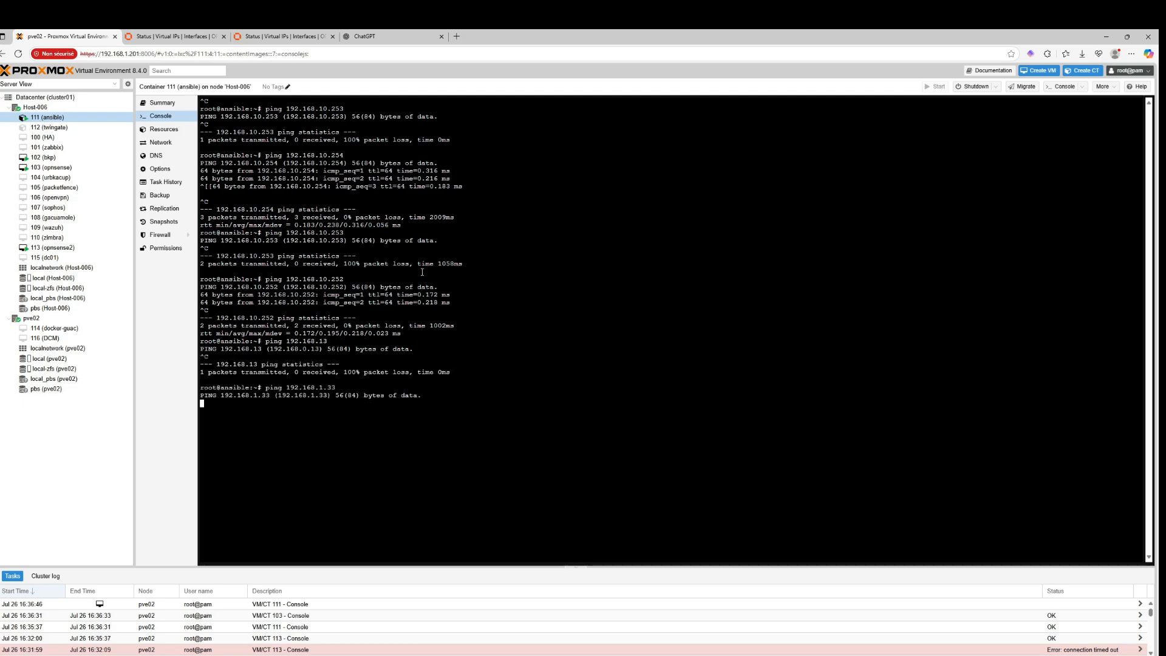
key("ctrl+c")
key("Up")
key("BackSpace")
key("Return")
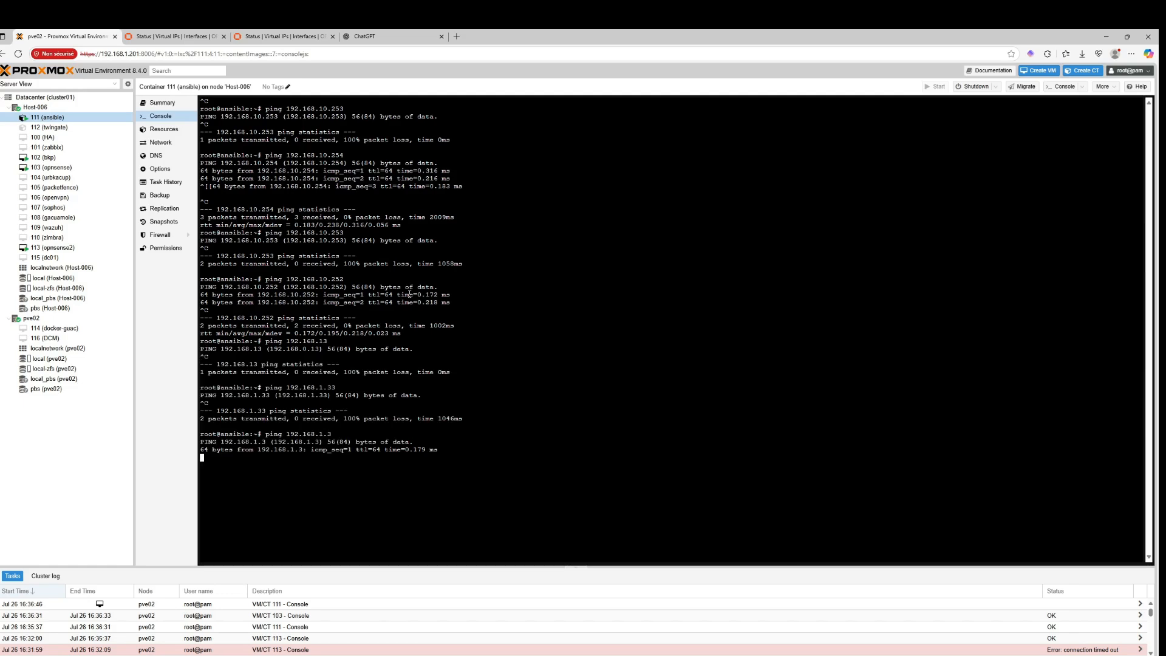
key("ctrl+c")
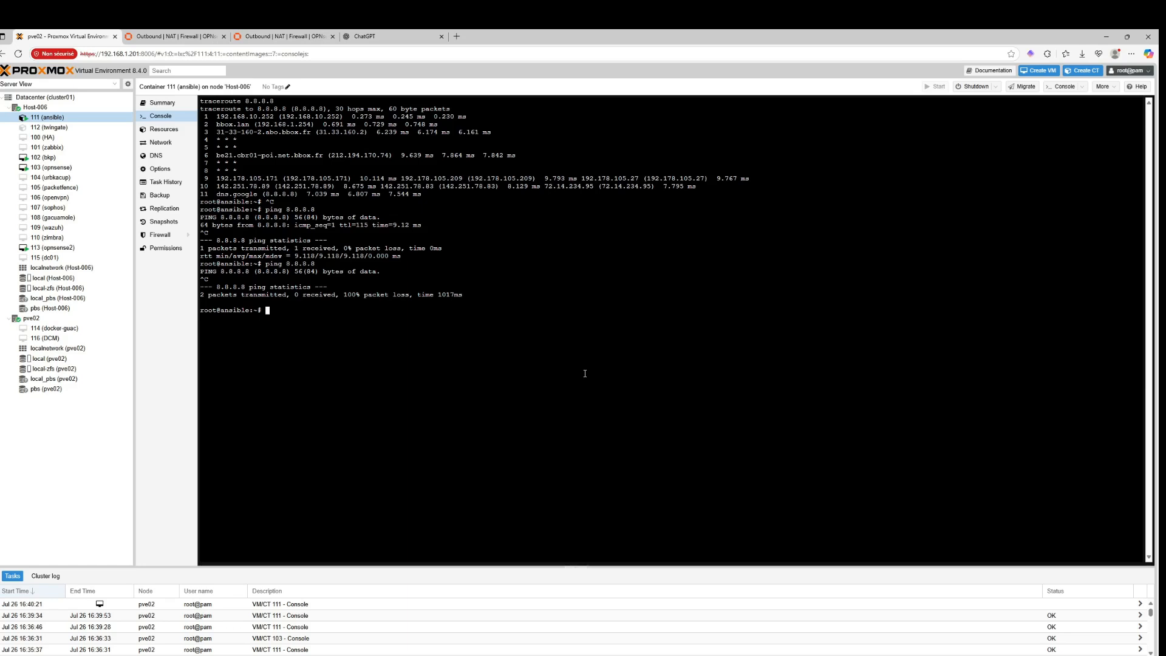
Step: Ping 8.8.8.8 and the upstream router 192.168.1.254 from the ansible container, stopping each ping
type("ping 8.8.8.8")
key("Return")
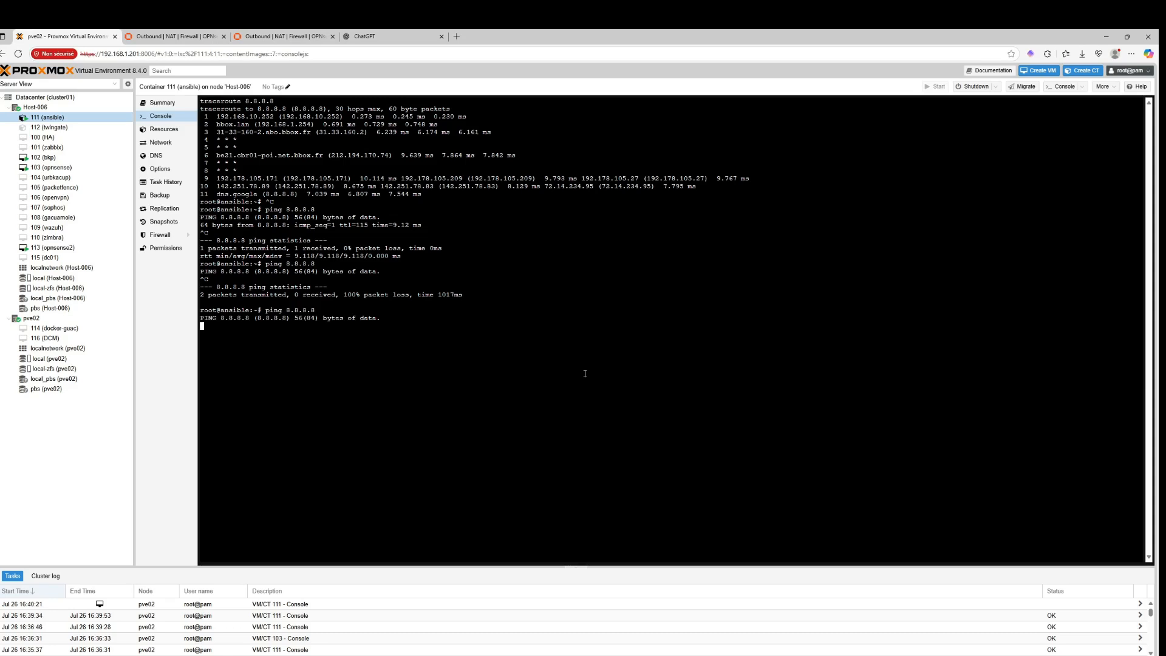
key("ctrl+c")
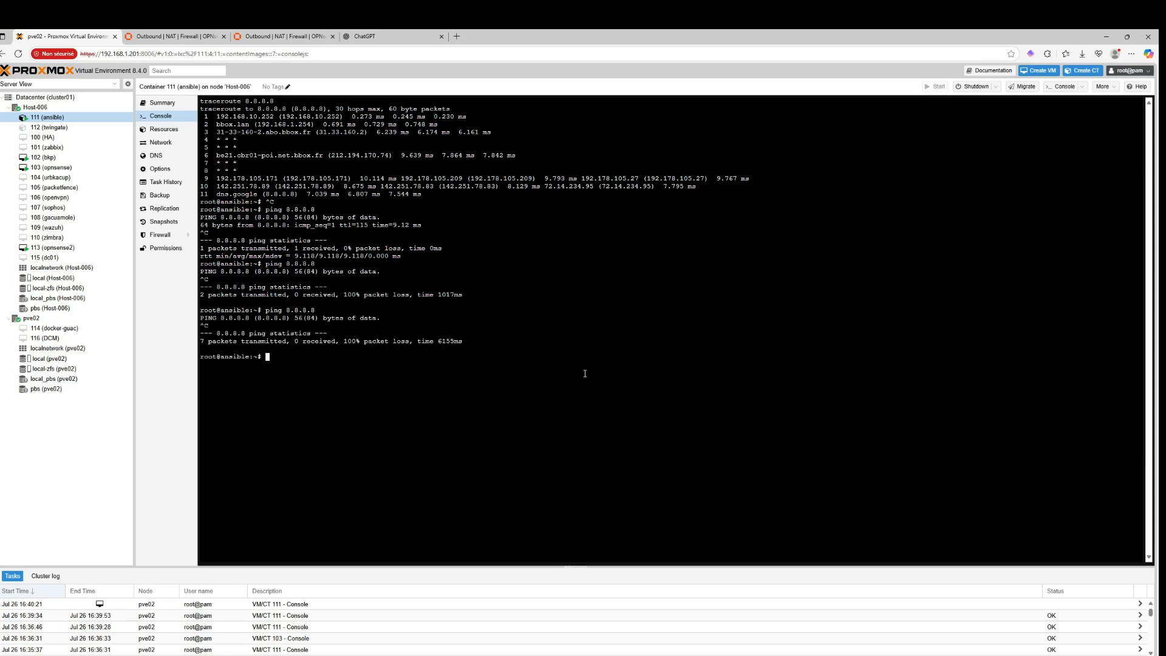
type("ping 192.168.1.254")
key("Return")
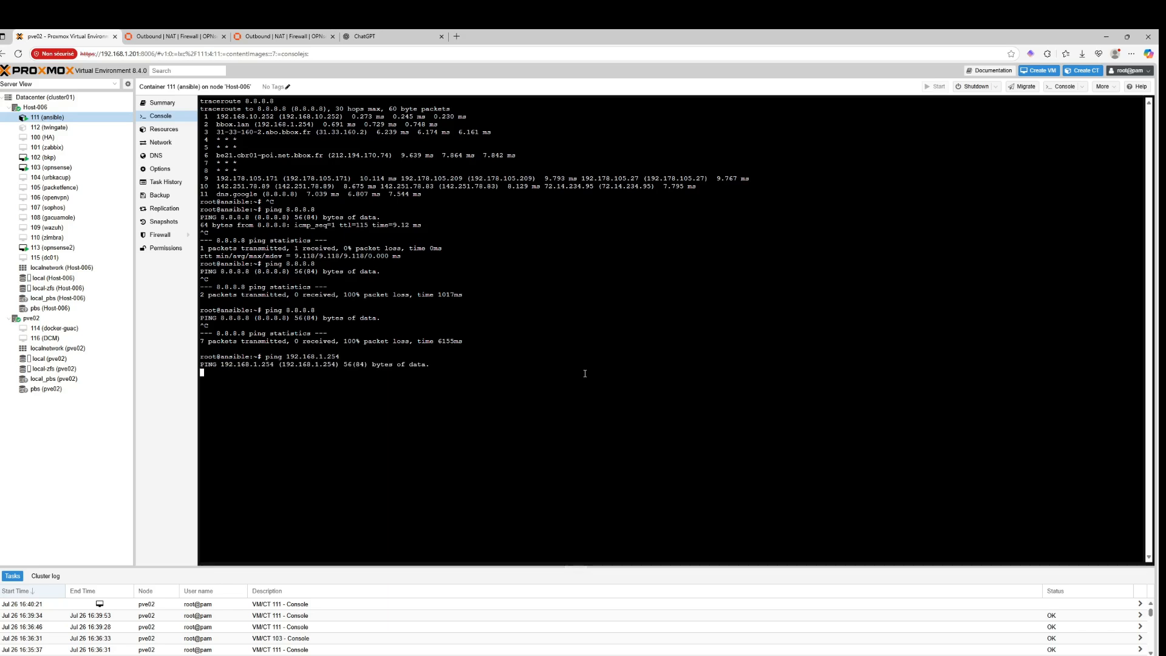
key("ctrl+c")
Step: Open /etc/network/interfaces in nano to check the container's address and gateway, and exit without changes
type("na")
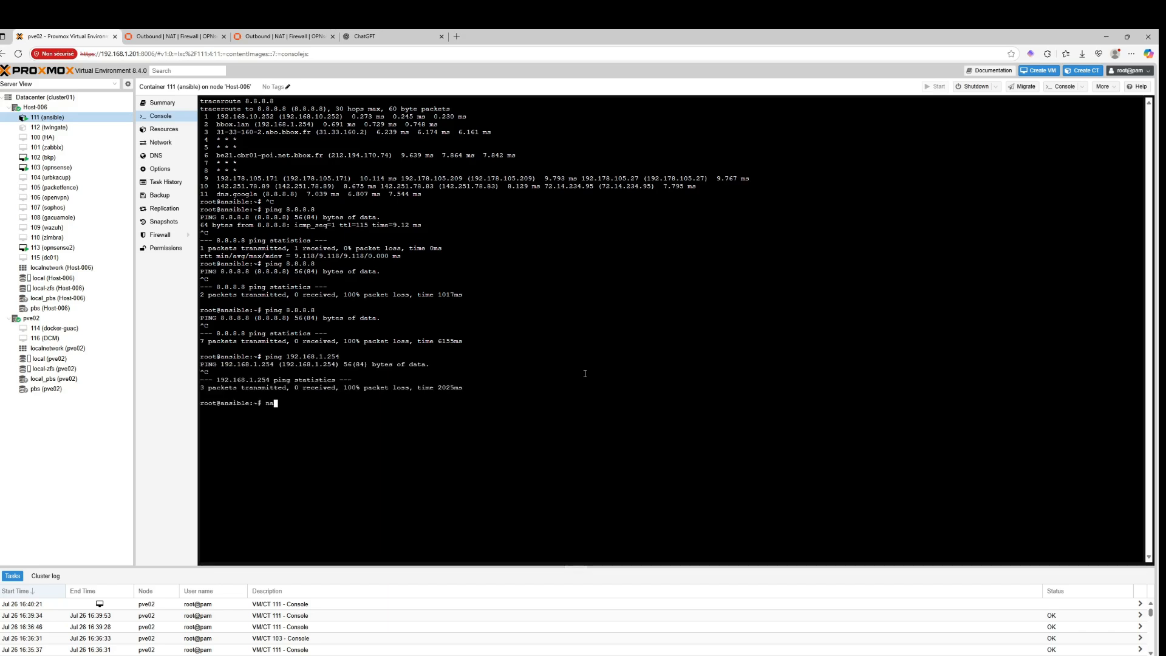
type("no /etc/network/interfaces")
key("Return")
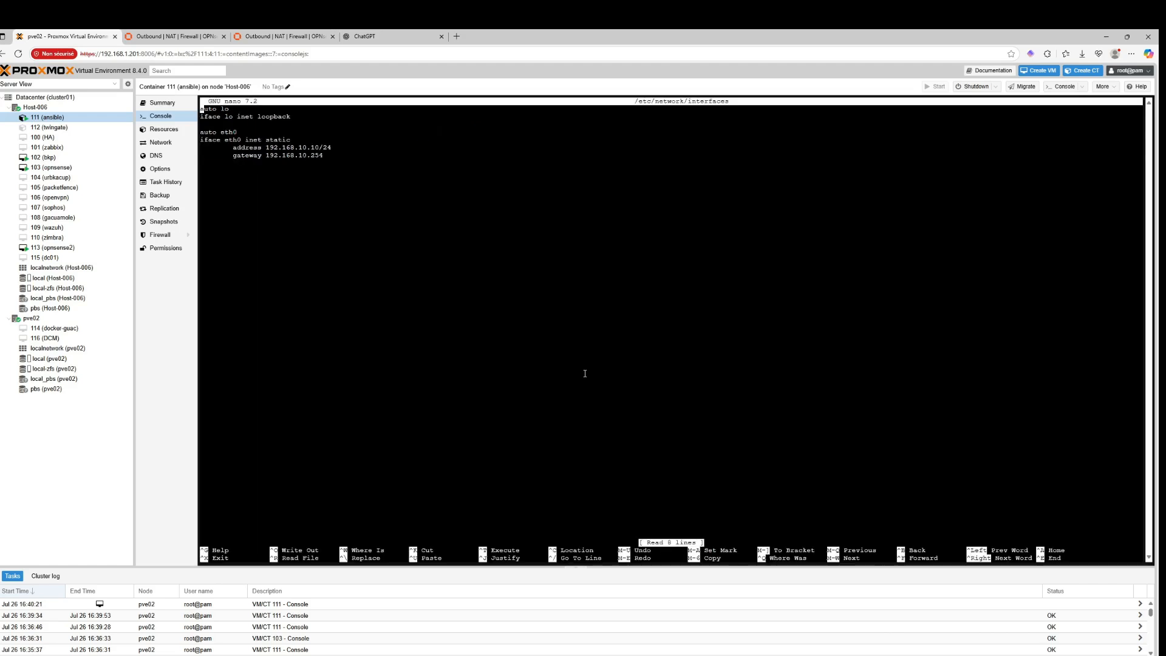
key("ctrl+x")
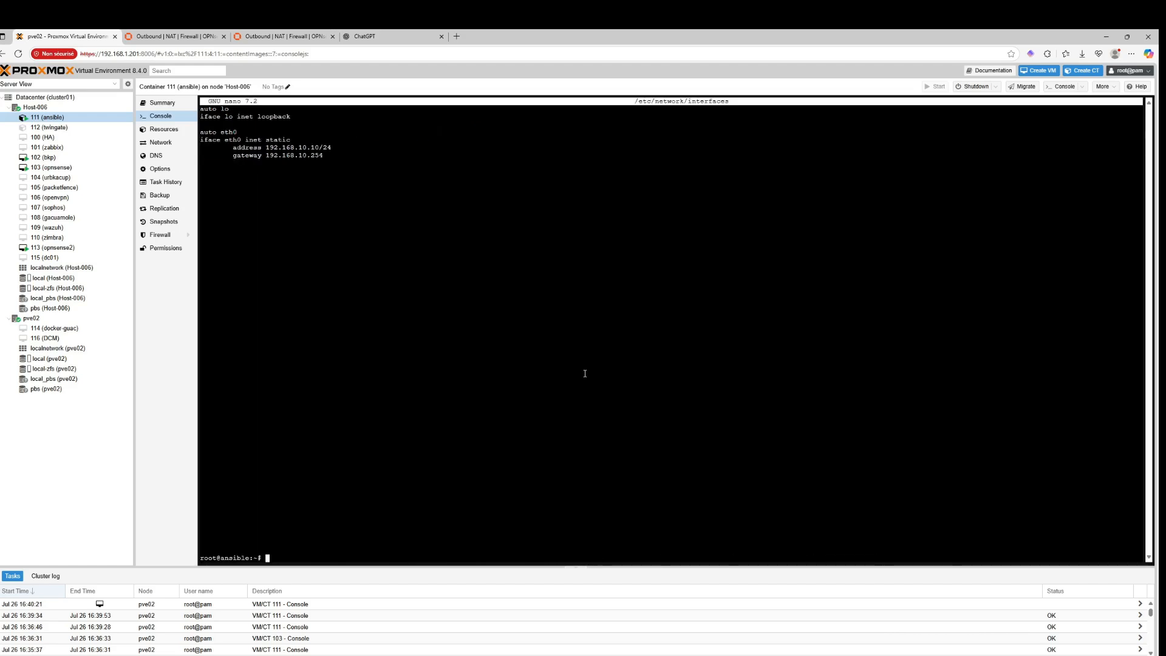
Step: Ping the LAN virtual IP 192.168.10.254 and stop it, and start a ping to 192.168.1.254
type("ping 192.168.10.254")
key("Return")
key("ctrl+c")
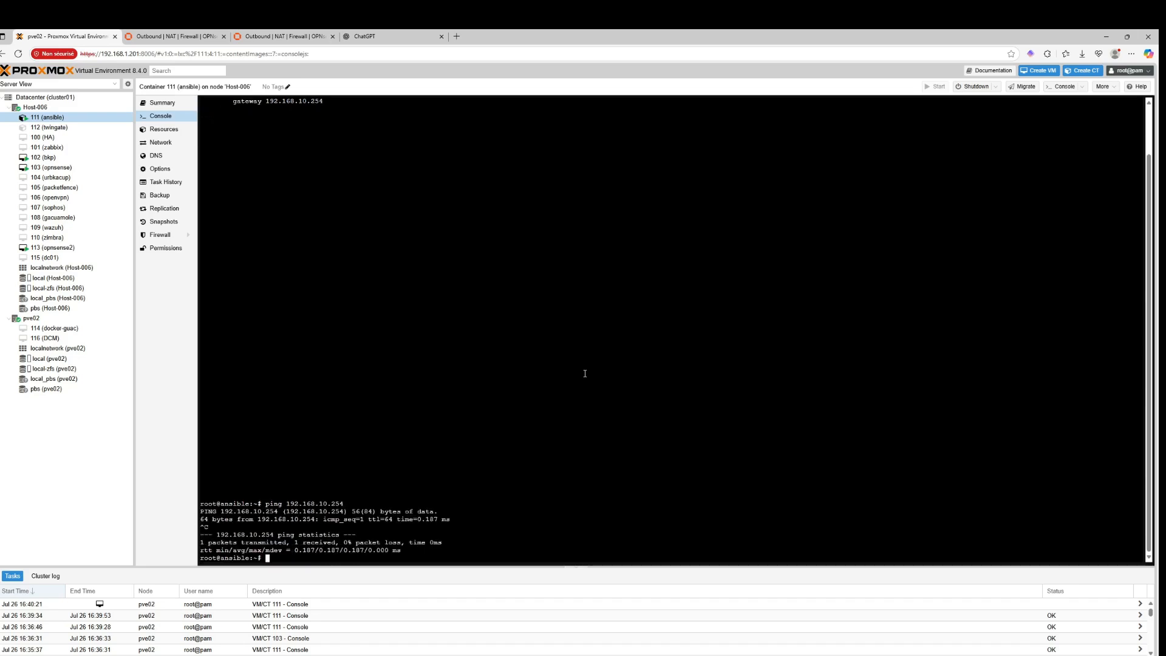
type("ping 192.168.1.254")
key("Return")
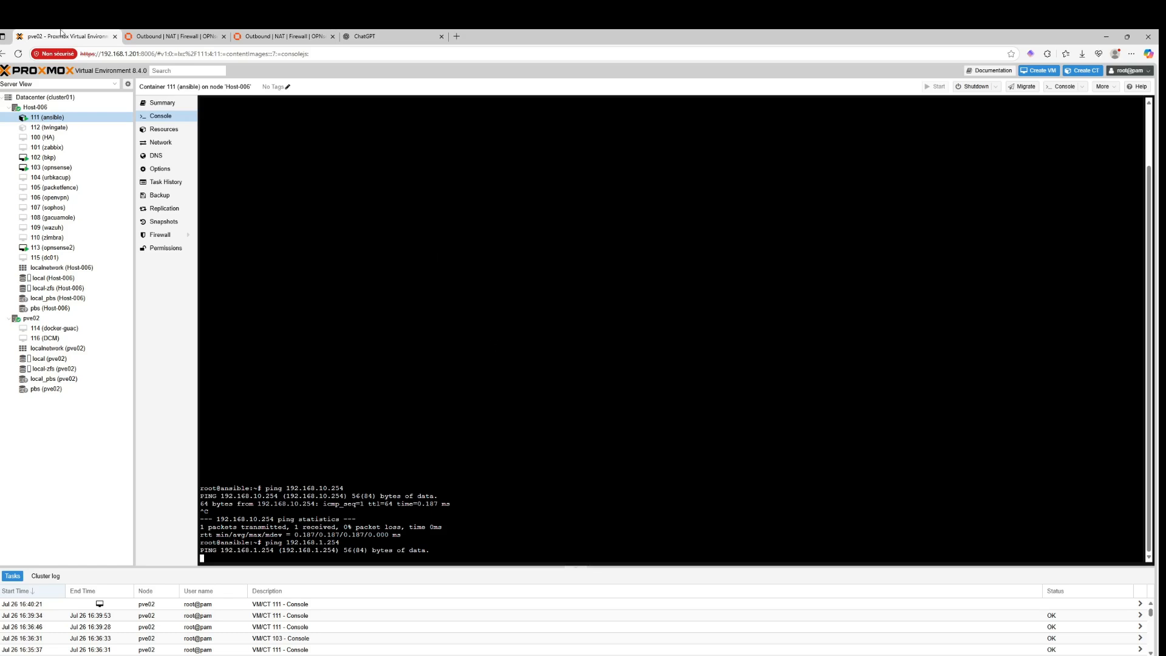
Step: Start a new manual outbound NAT rule on the first firewall's WAN interface, with LAN net as the source address
left_click(173, 35)
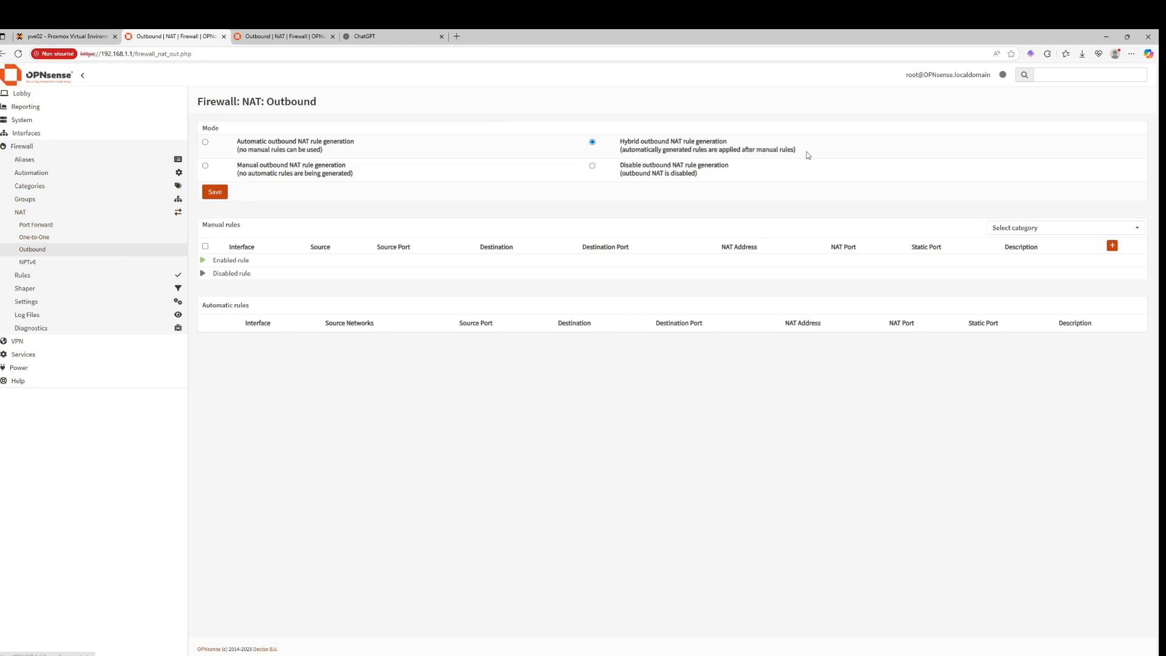
left_click(1112, 246)
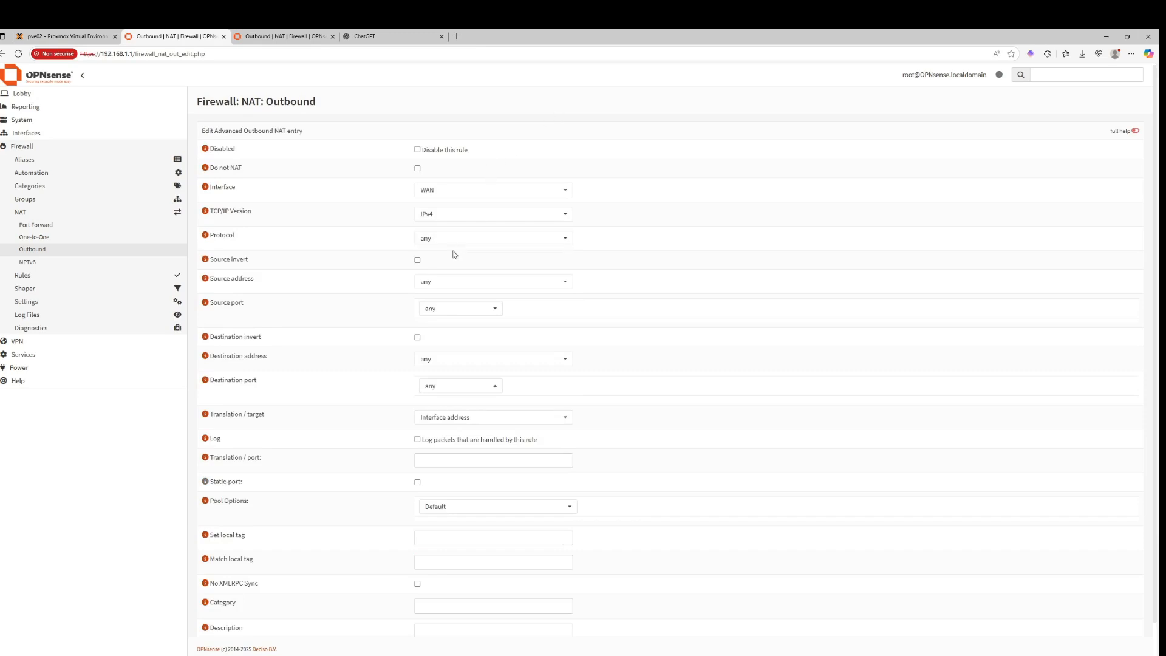
left_click(448, 282)
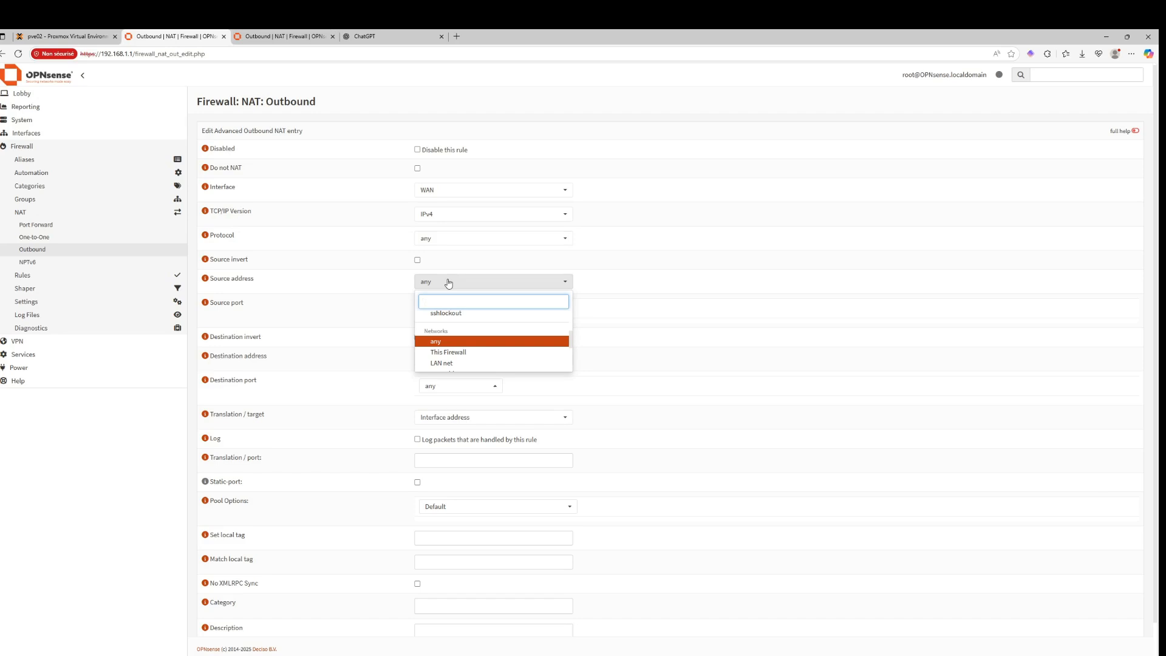
type("lan")
key("Return")
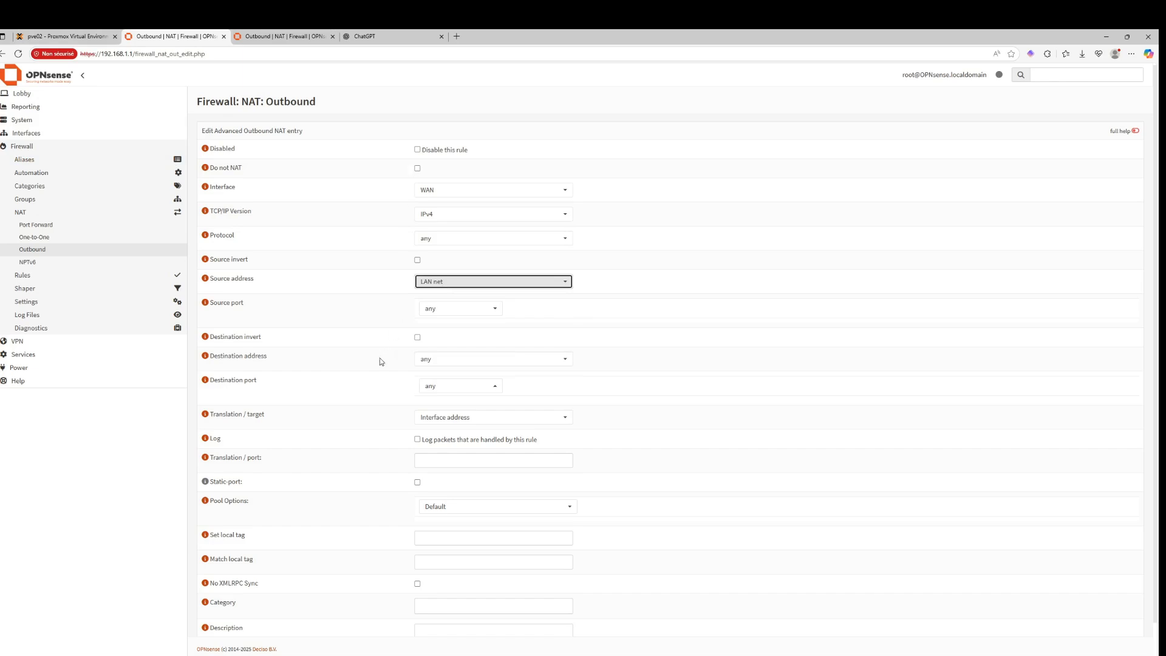
Step: Set the NAT rule's translation target to 192.168.10.254, save the rule and apply the changes
left_click(457, 418)
left_click(439, 485)
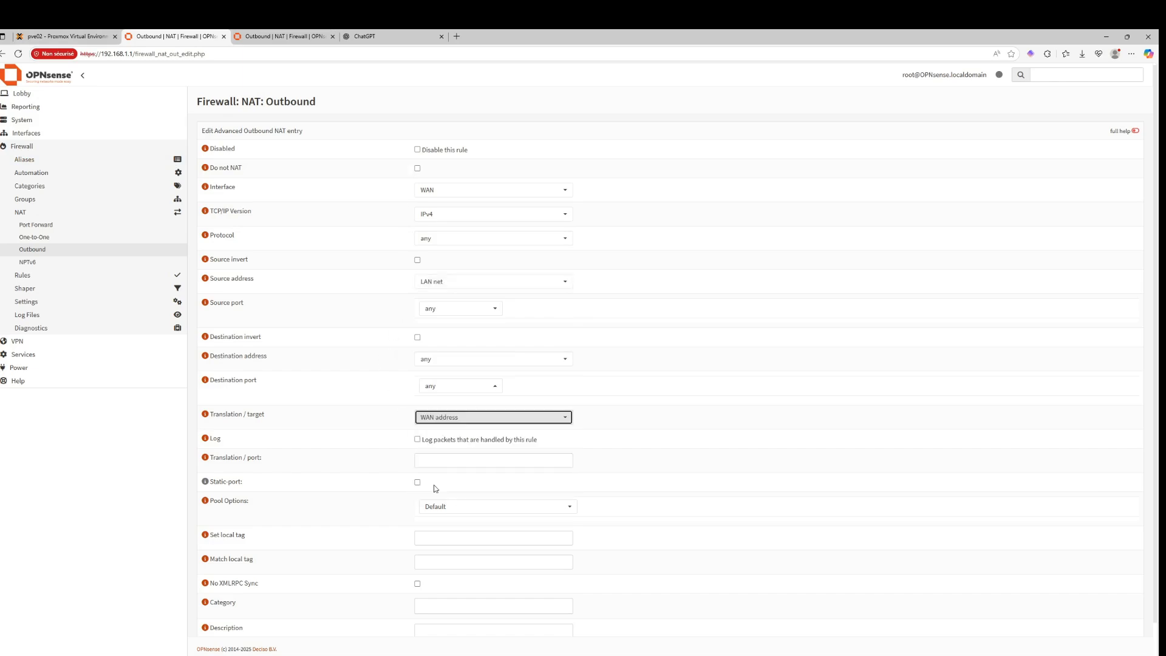
left_click(424, 419)
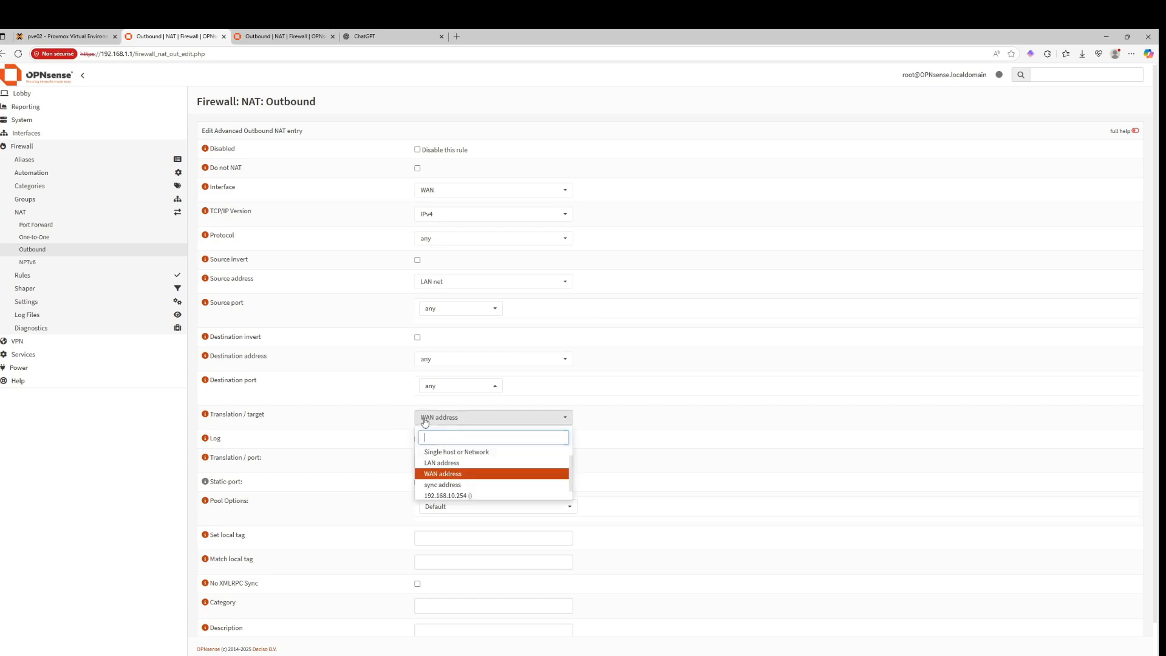
left_click(444, 484)
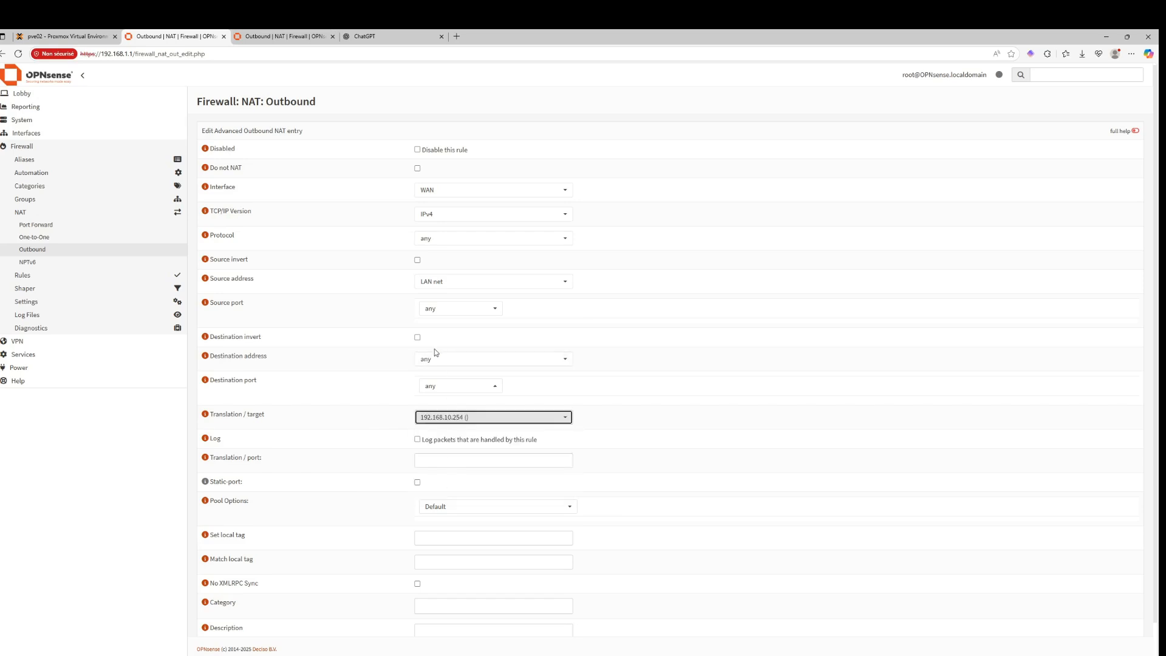
scroll(428, 413, "down", 1)
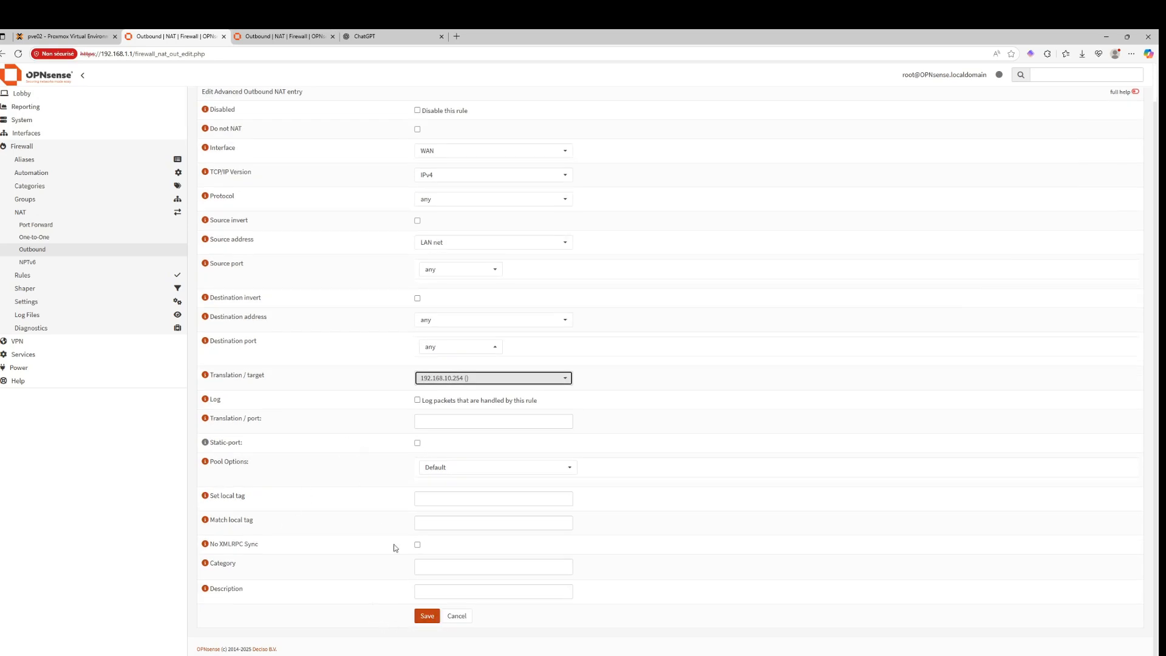
left_click(422, 617)
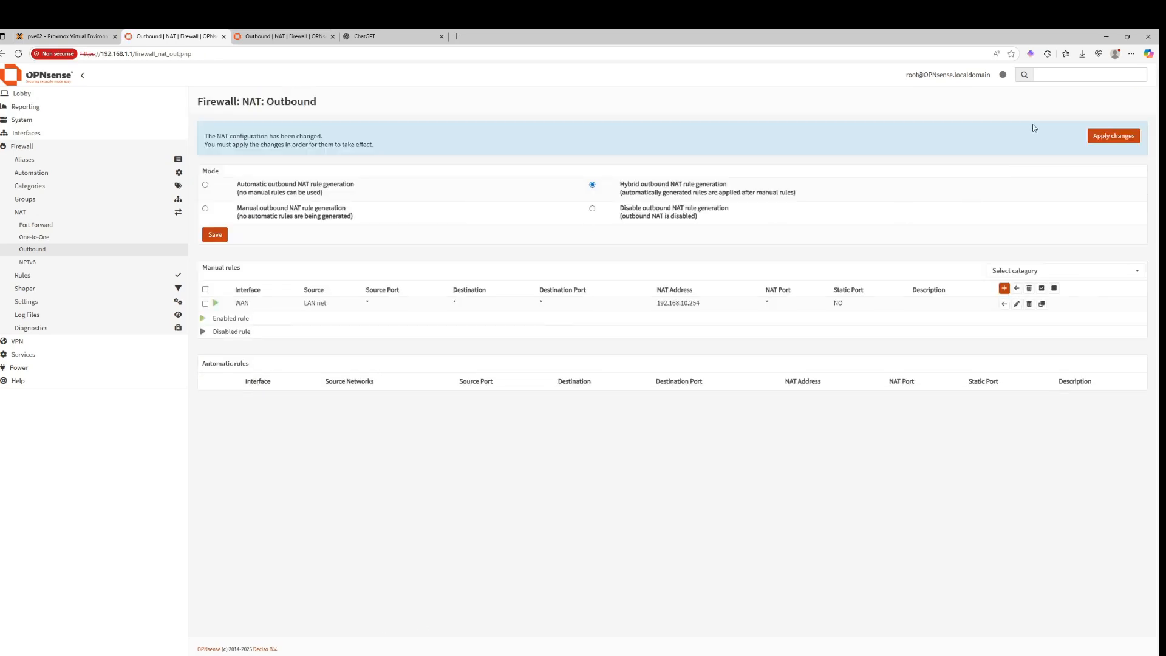
left_click(1103, 137)
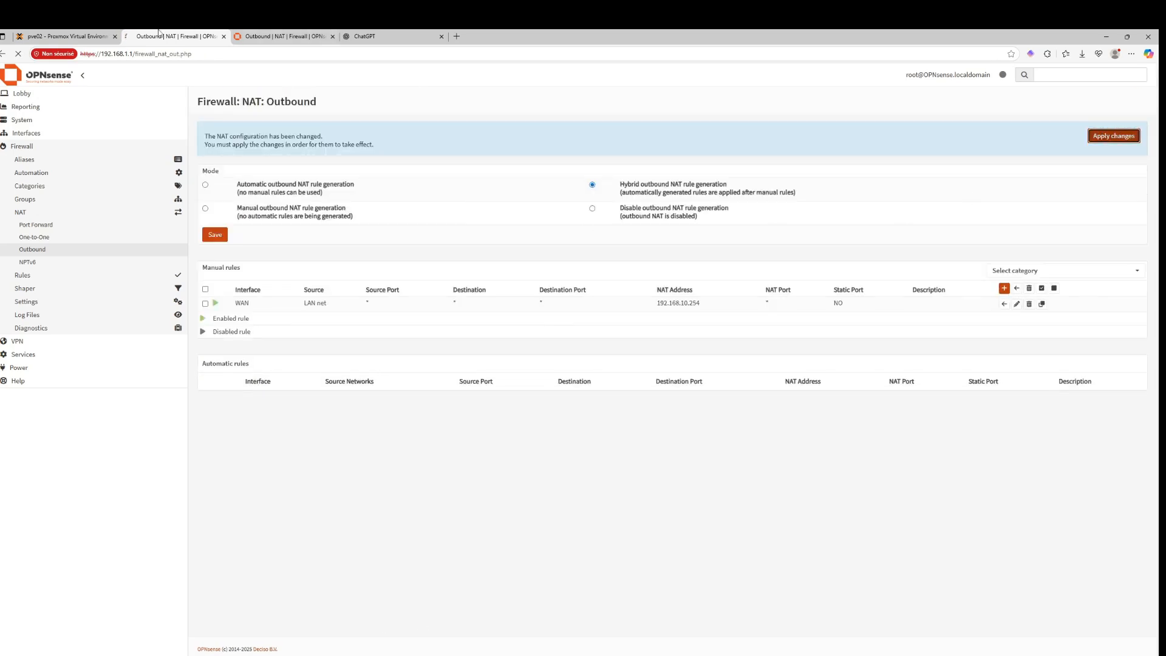
Step: Stop the running ping in the Proxmox console of the ansible container and restart the ping to 192.168.1.254
left_click(67, 36)
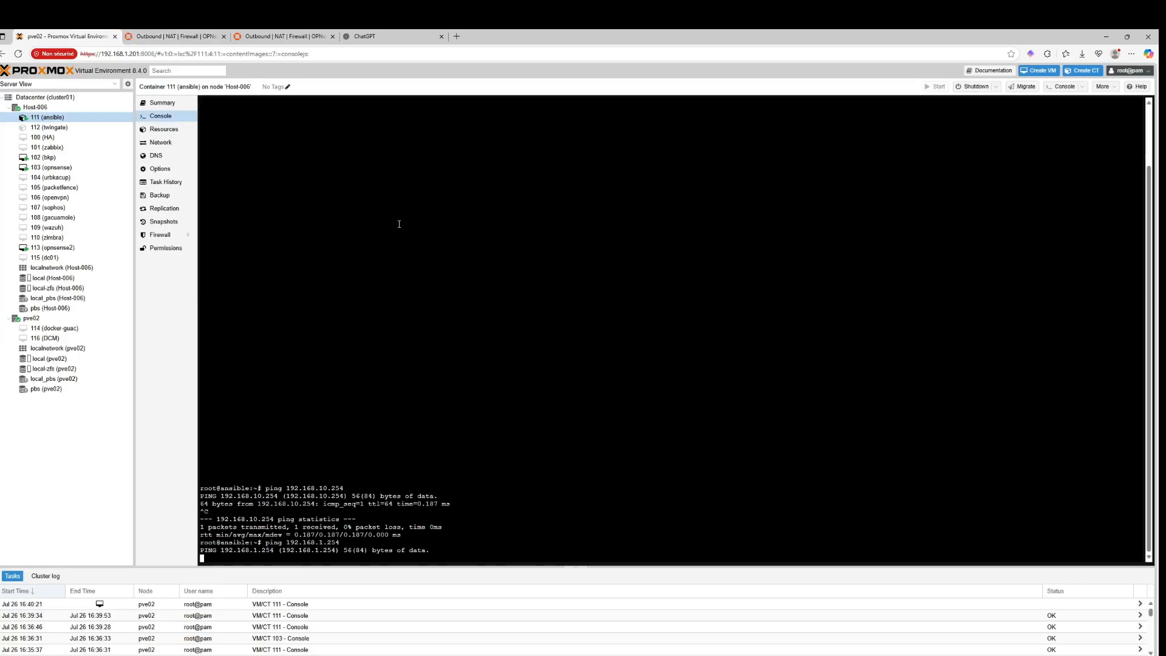
key("ctrl+c")
key("Up")
key("Return")
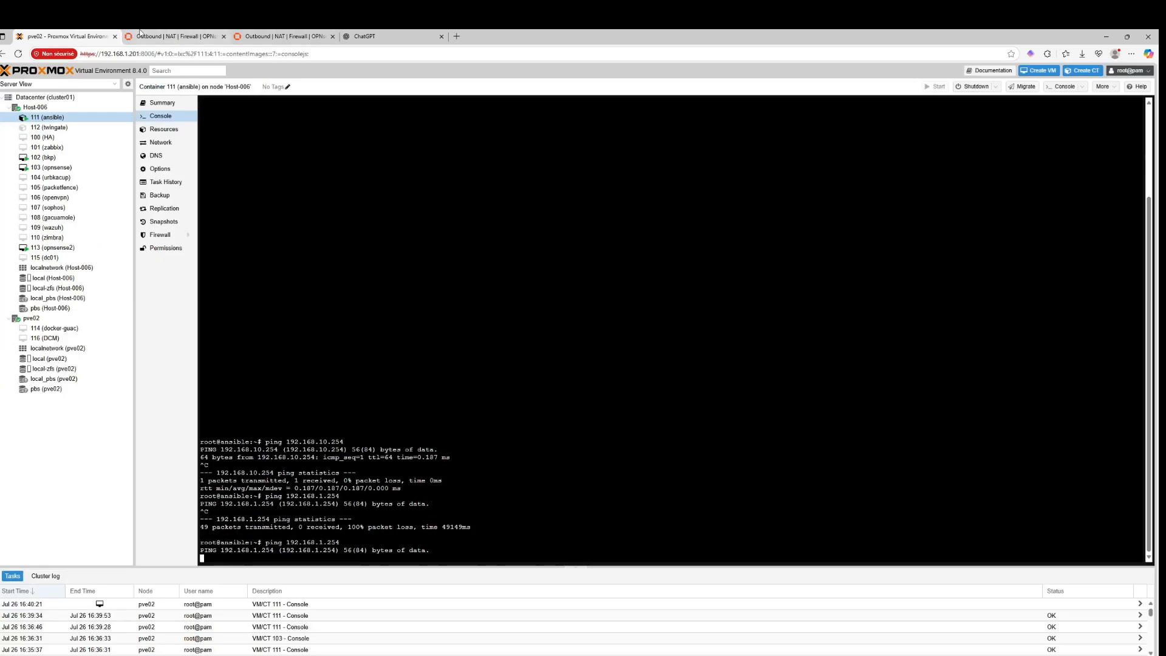
Step: Synchronize and reconfigure all services on the backup firewall from the first firewall's High Availability status page
left_click(141, 38)
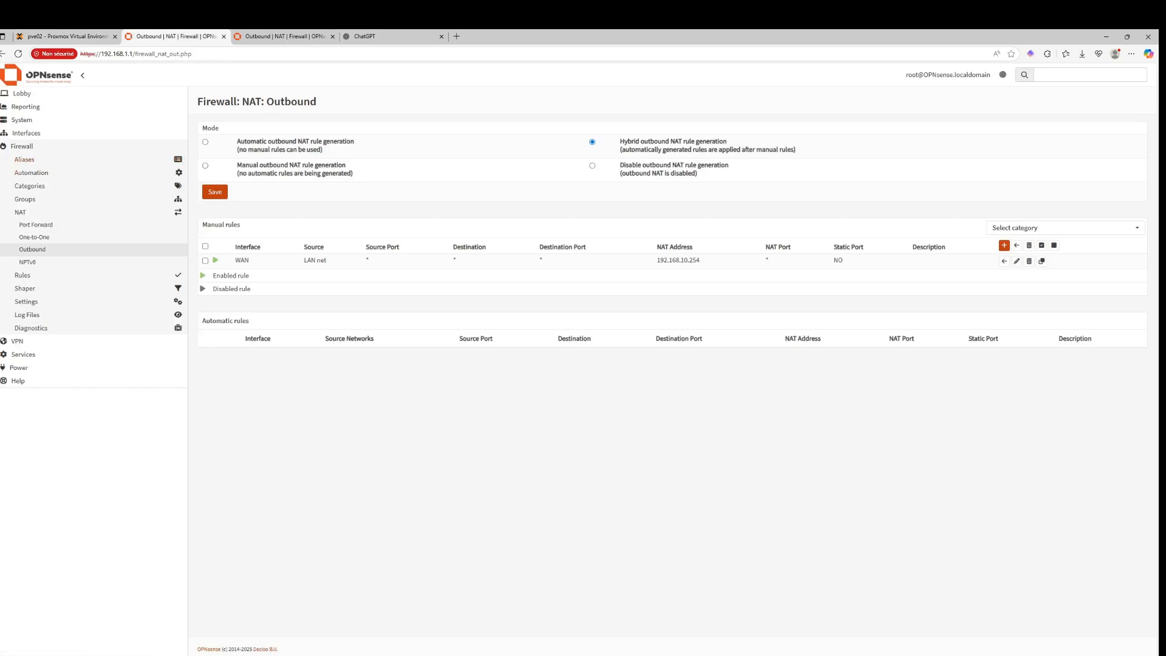
left_click(82, 120)
left_click(52, 187)
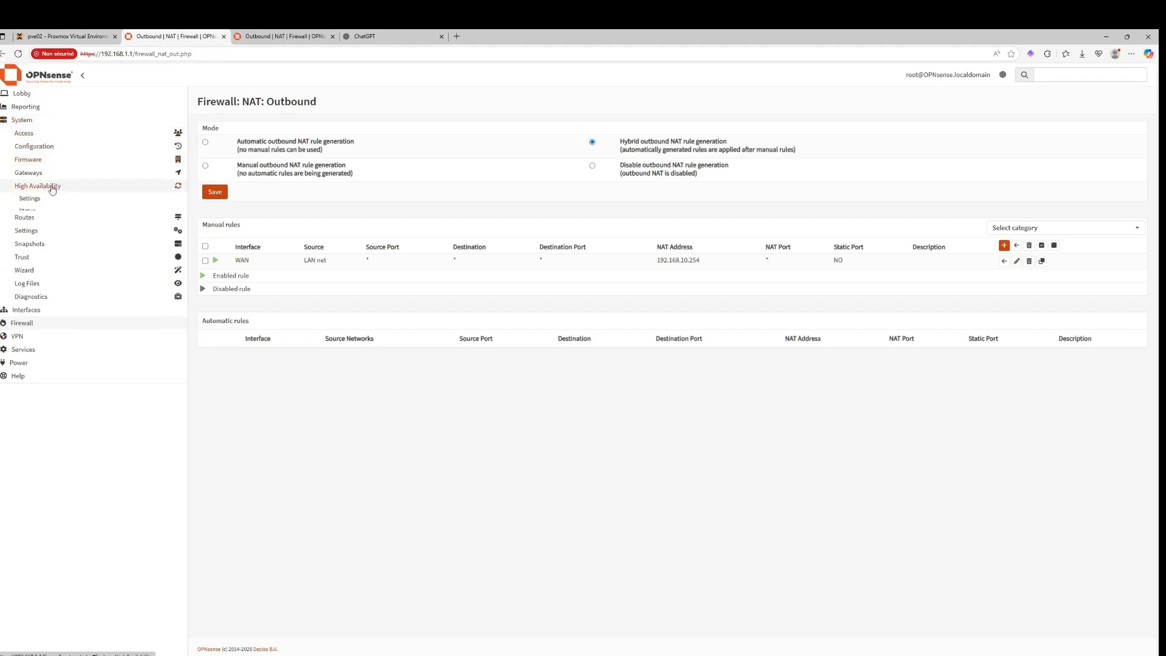
left_click(40, 187)
left_click(36, 189)
left_click(36, 199)
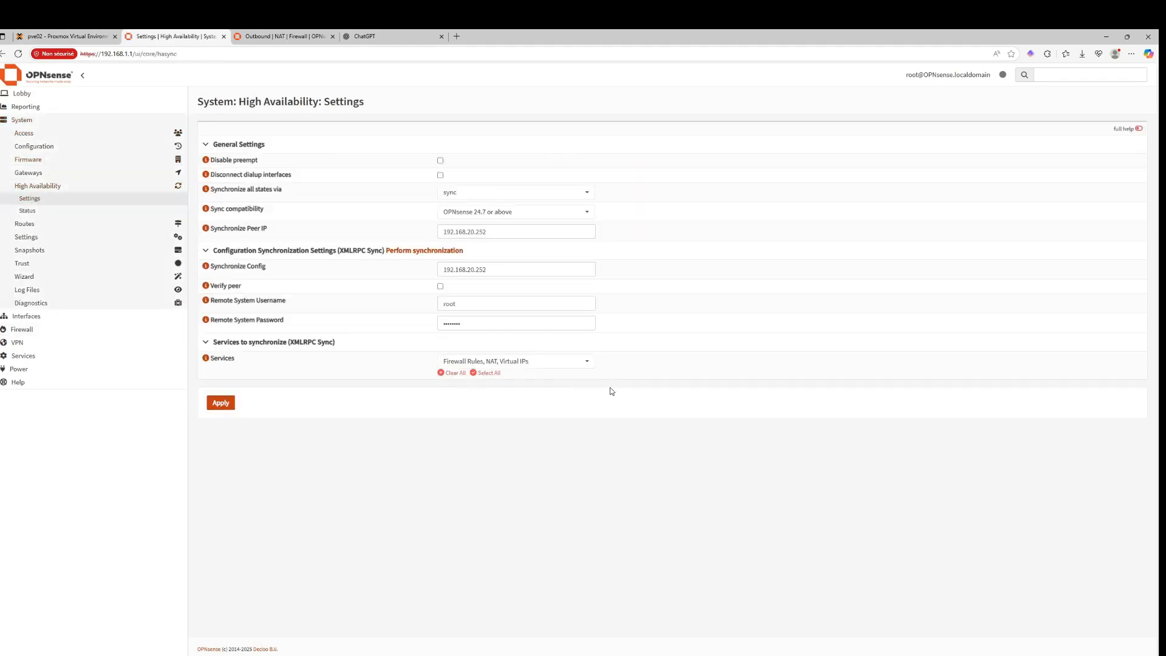
left_click(46, 210)
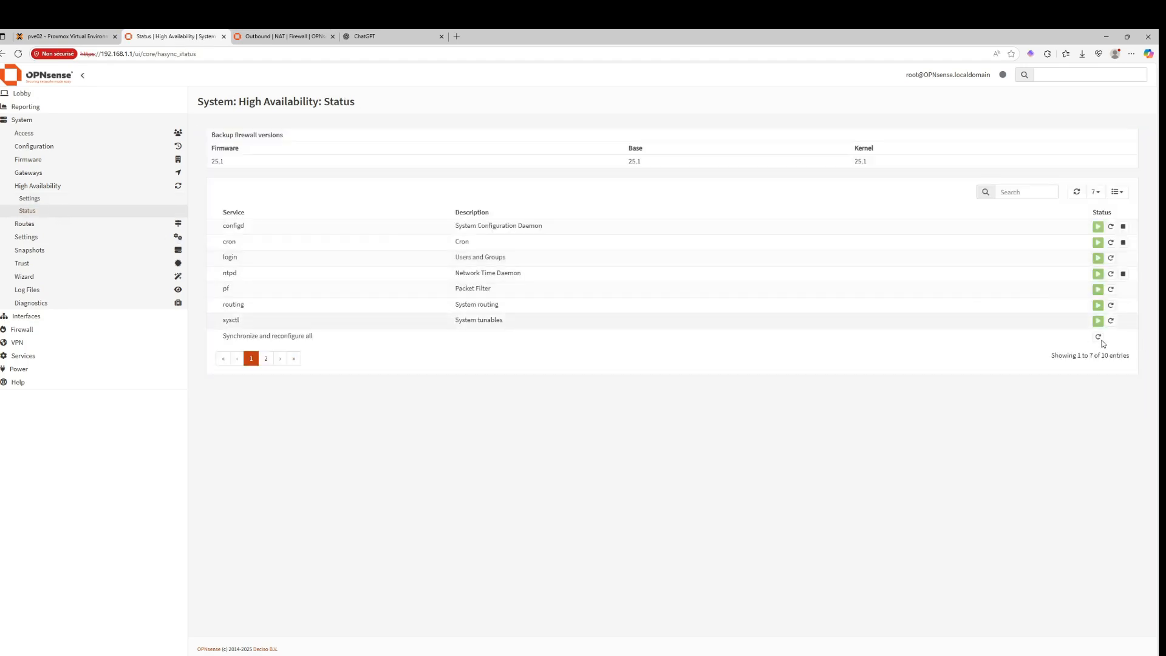
left_click(1099, 337)
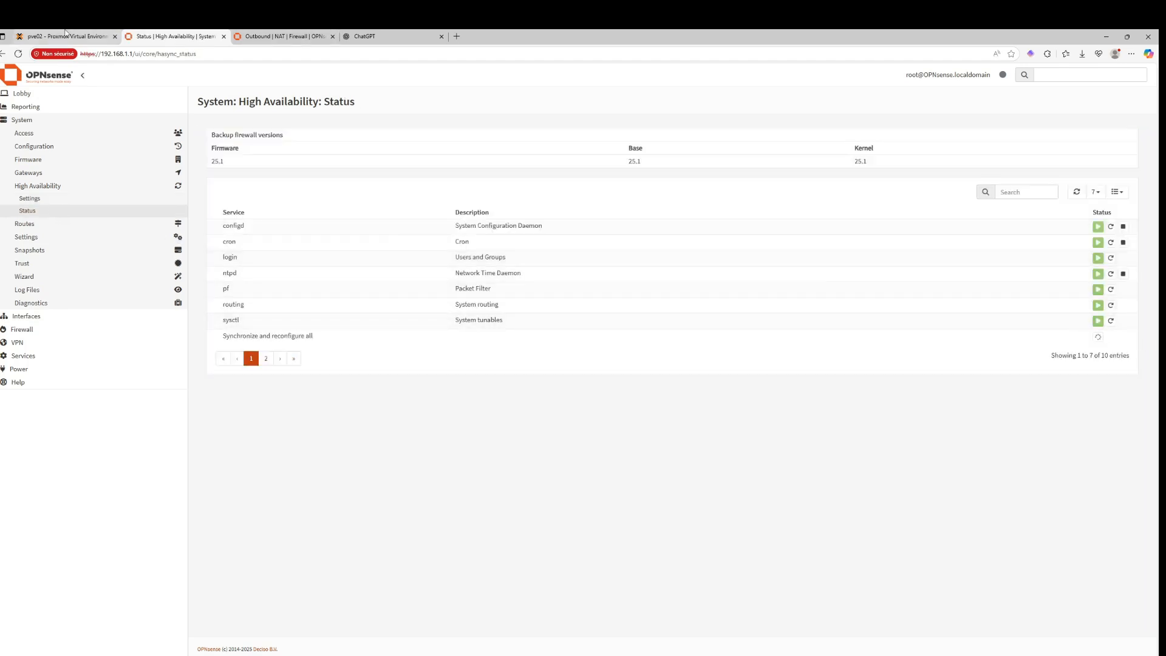
Step: Back in the ansible container's console, end the running ping, ping 192.168.1.254 again and stop it
left_click(66, 36)
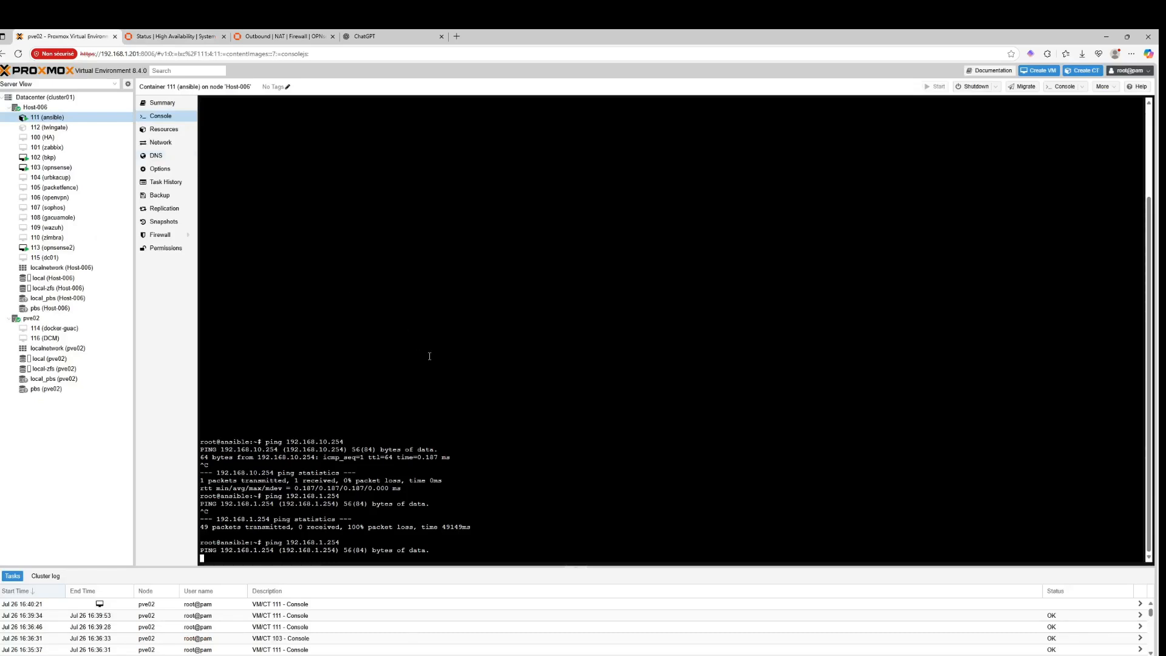
key("ctrl+c")
key("Up")
key("Return")
key("ctrl+c")
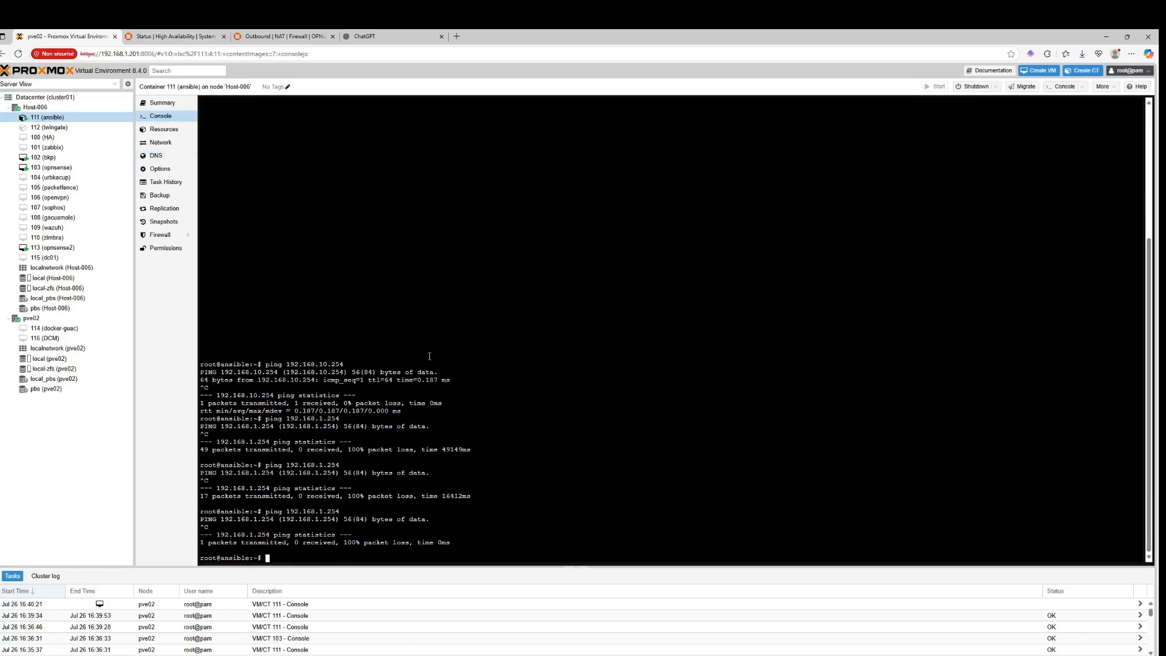
Step: Check the synchronization progress on the first firewall twice, retesting the container's ping to 192.168.1.254 after each check
left_click(174, 35)
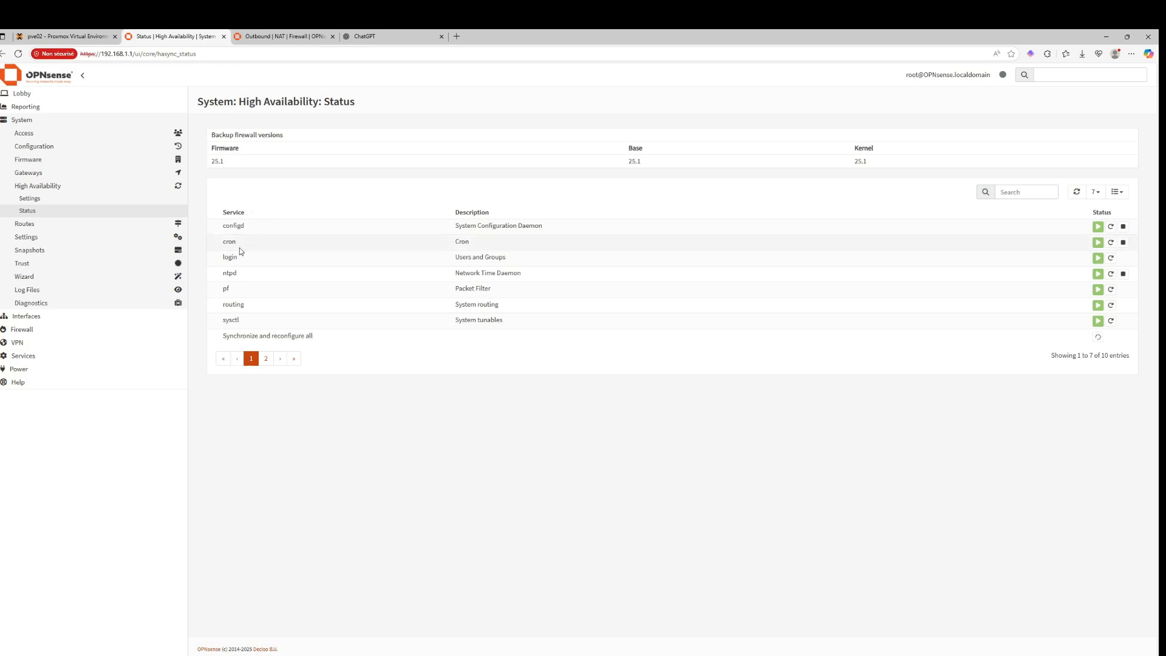
left_click(52, 36)
key("Up")
key("Return")
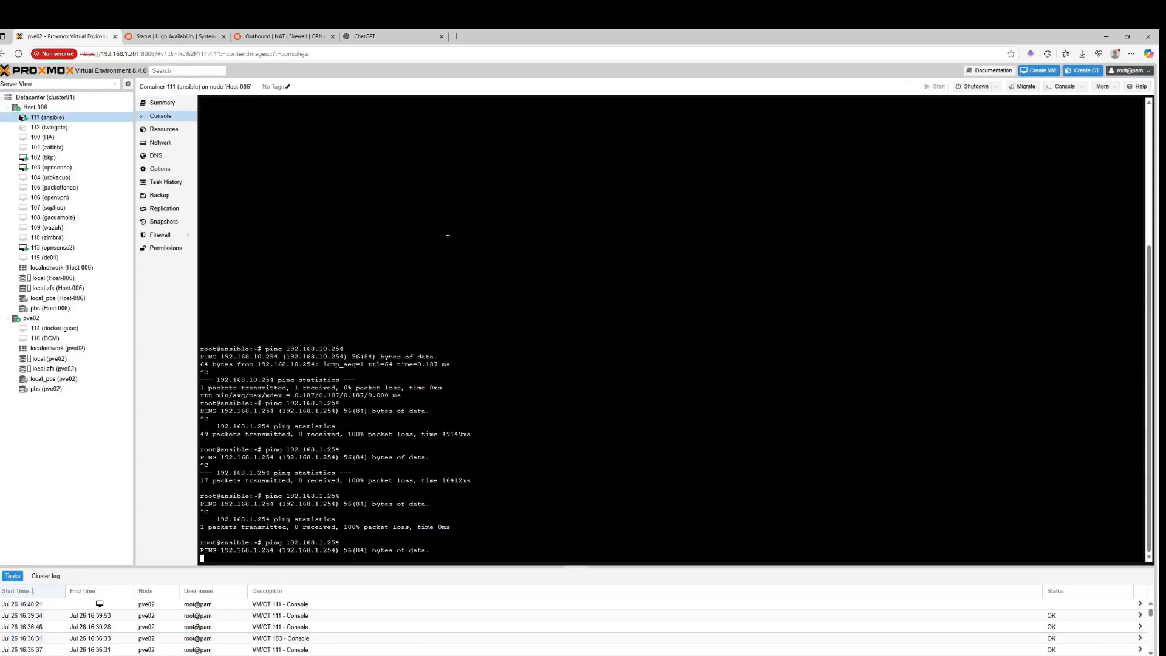
key("ctrl+c")
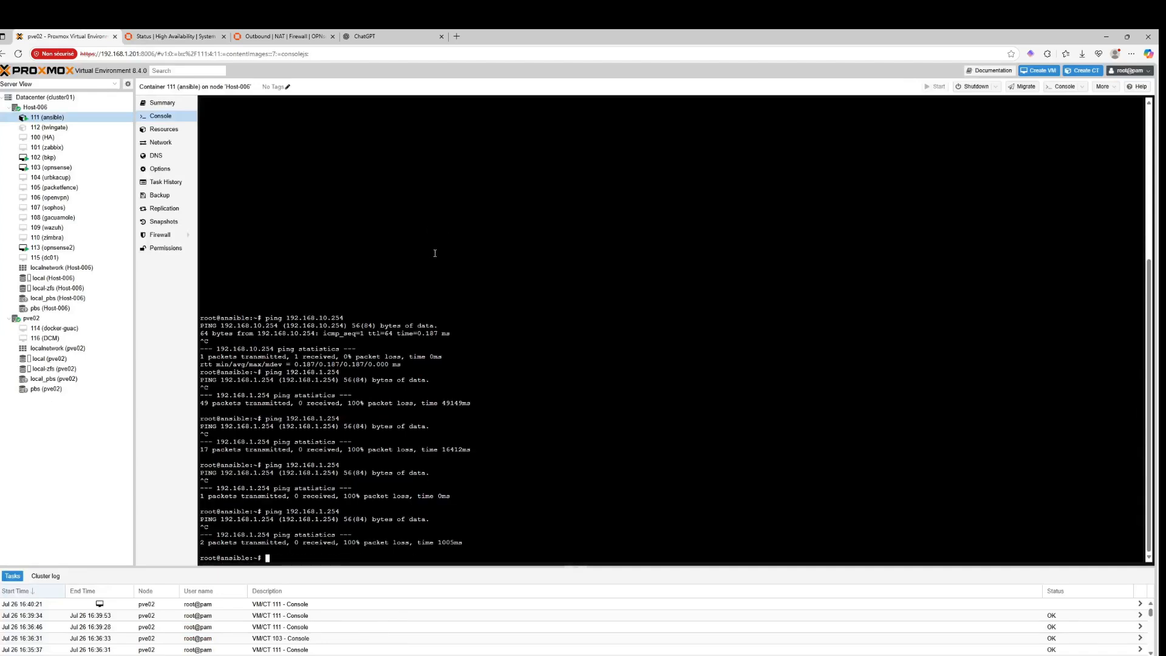
left_click(182, 35)
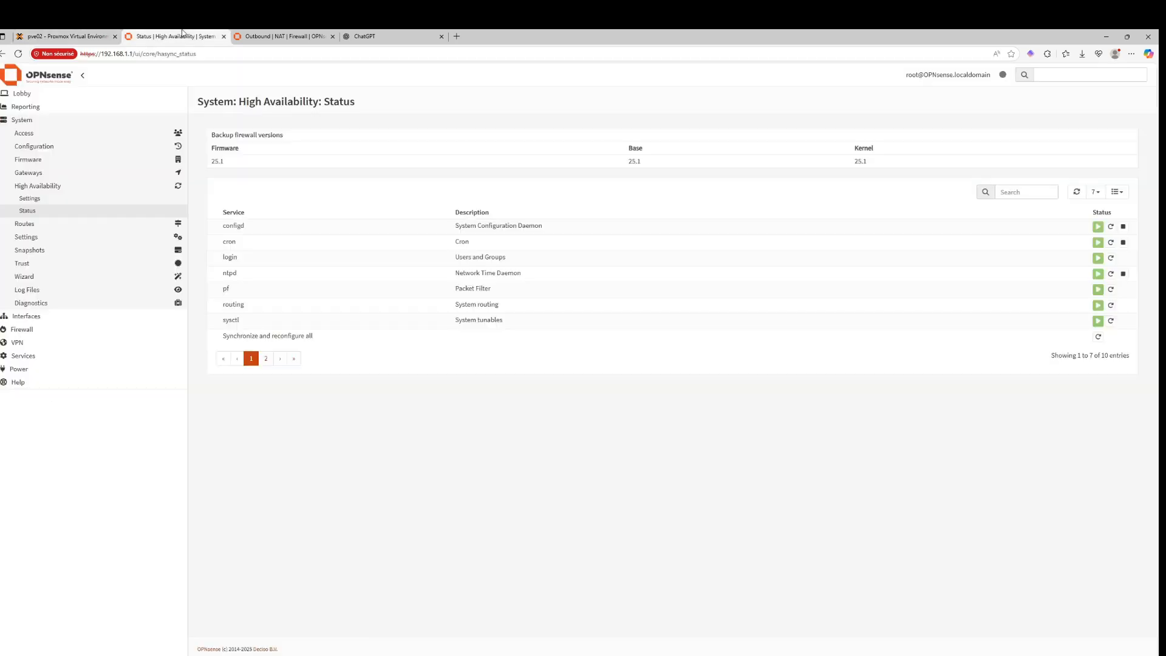
left_click(67, 36)
key("Up")
key("Return")
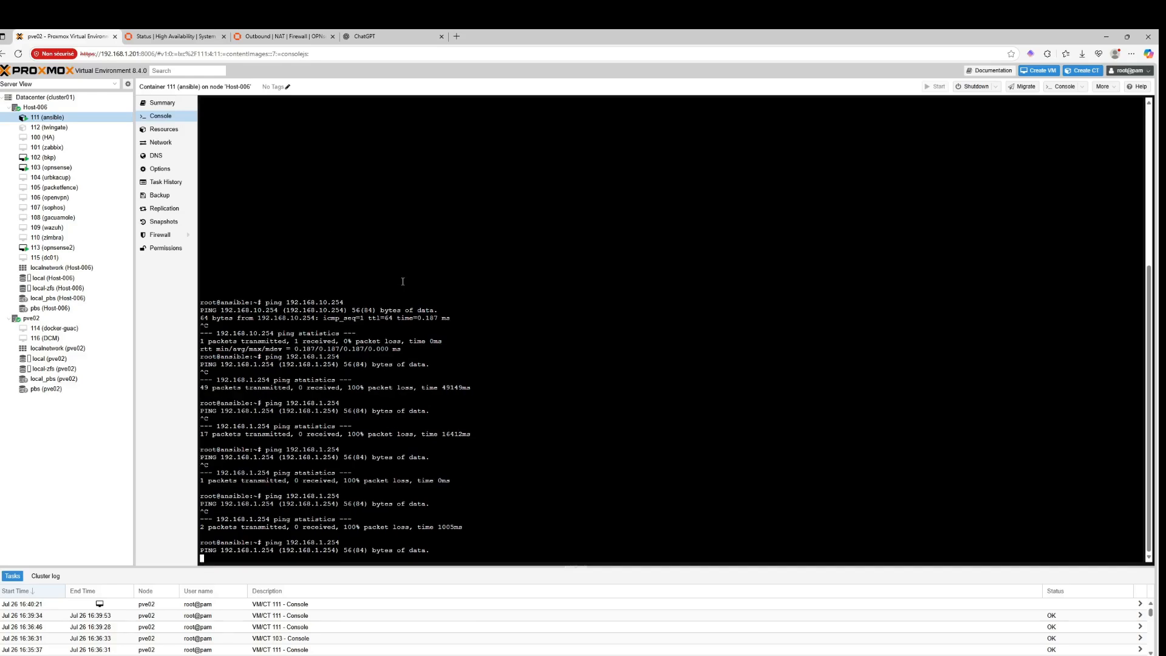
key("ctrl+c")
Step: Ping the WAN virtual IP 192.168.1.3 from the container, and stop the ping
type("ping 1")
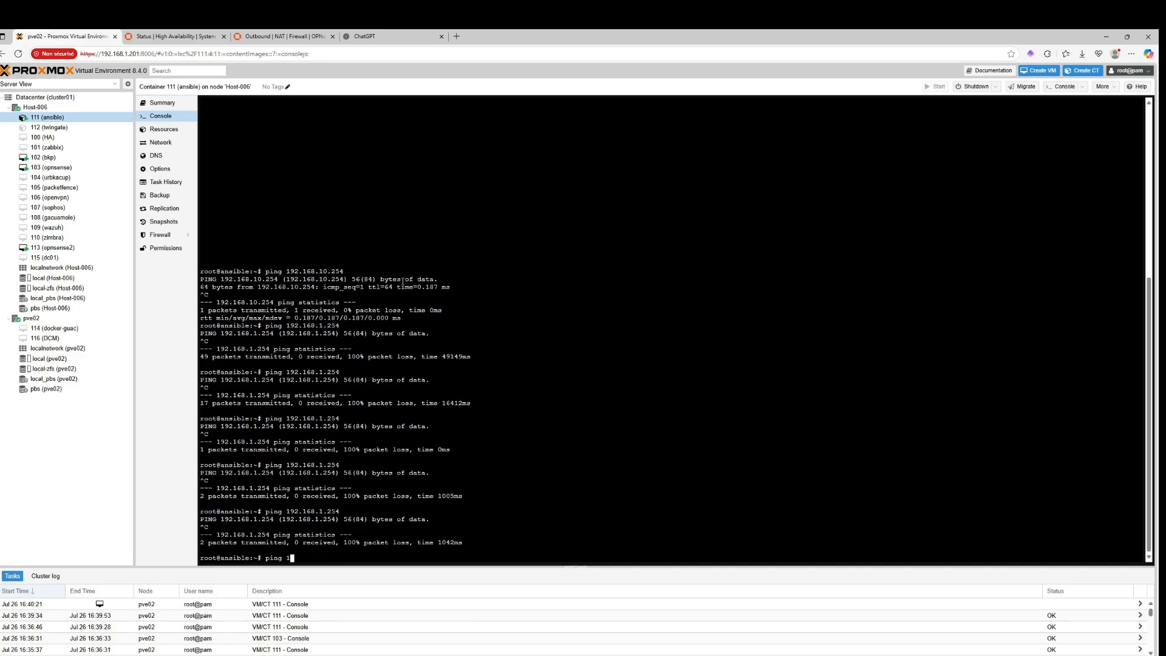
type("92.168.1.3")
key("Return")
key("ctrl+c")
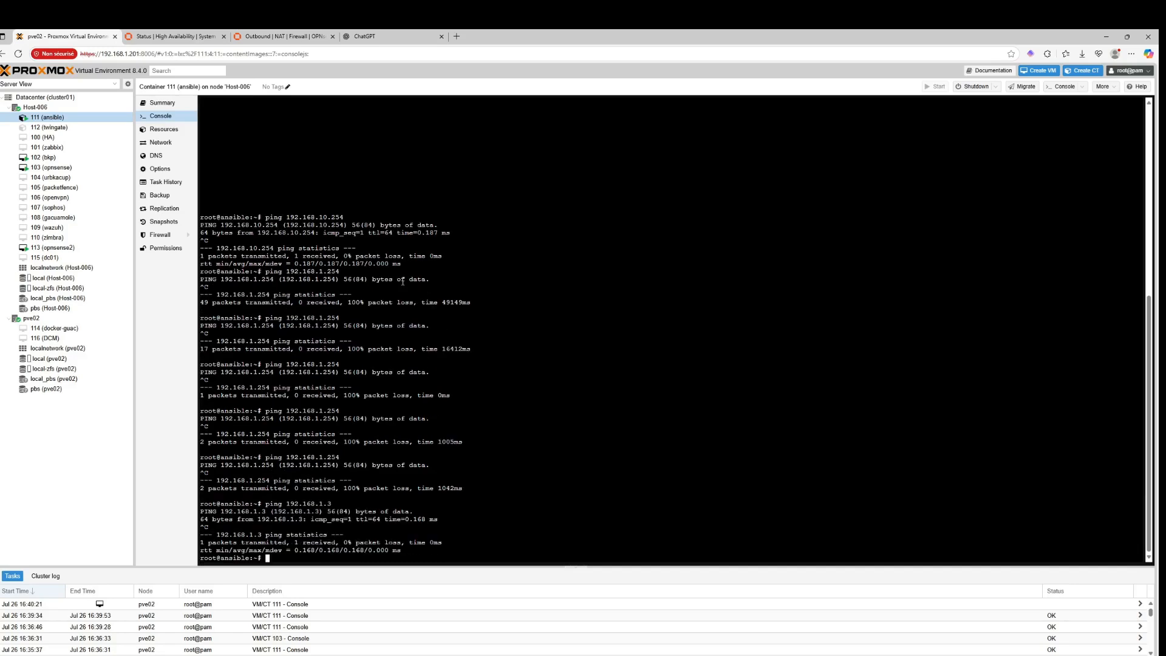
Step: On the first firewall, change the WAN outbound NAT rule's translation target to 192.168.1.3, save the rule and apply the changes
left_click(173, 37)
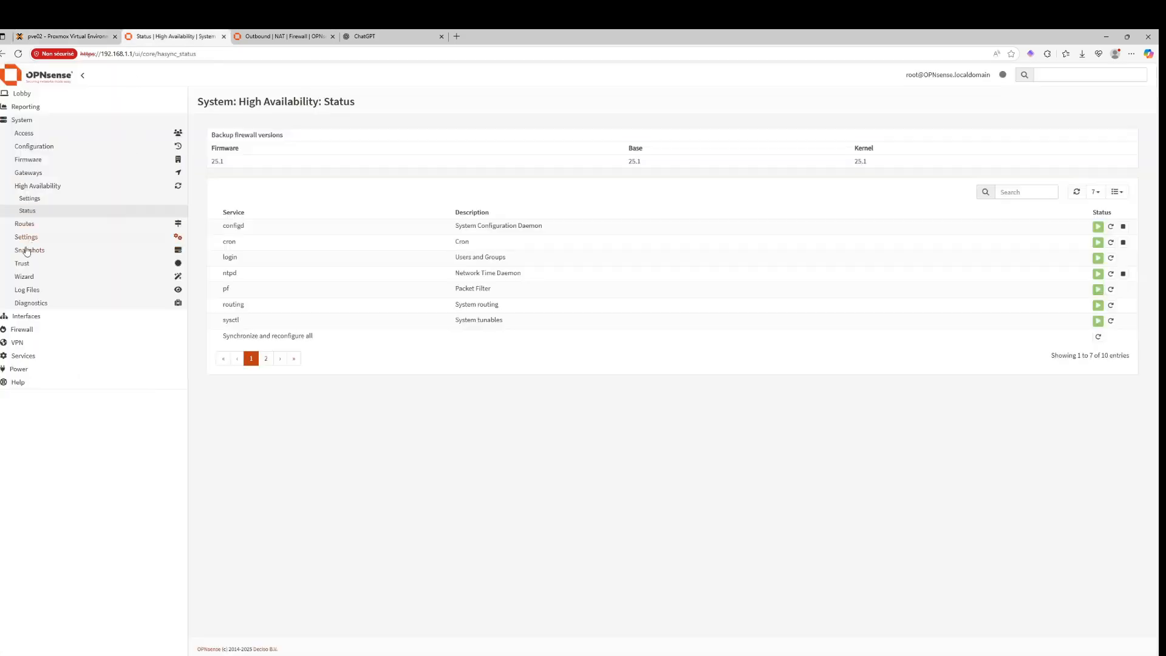
left_click(24, 328)
left_click(25, 212)
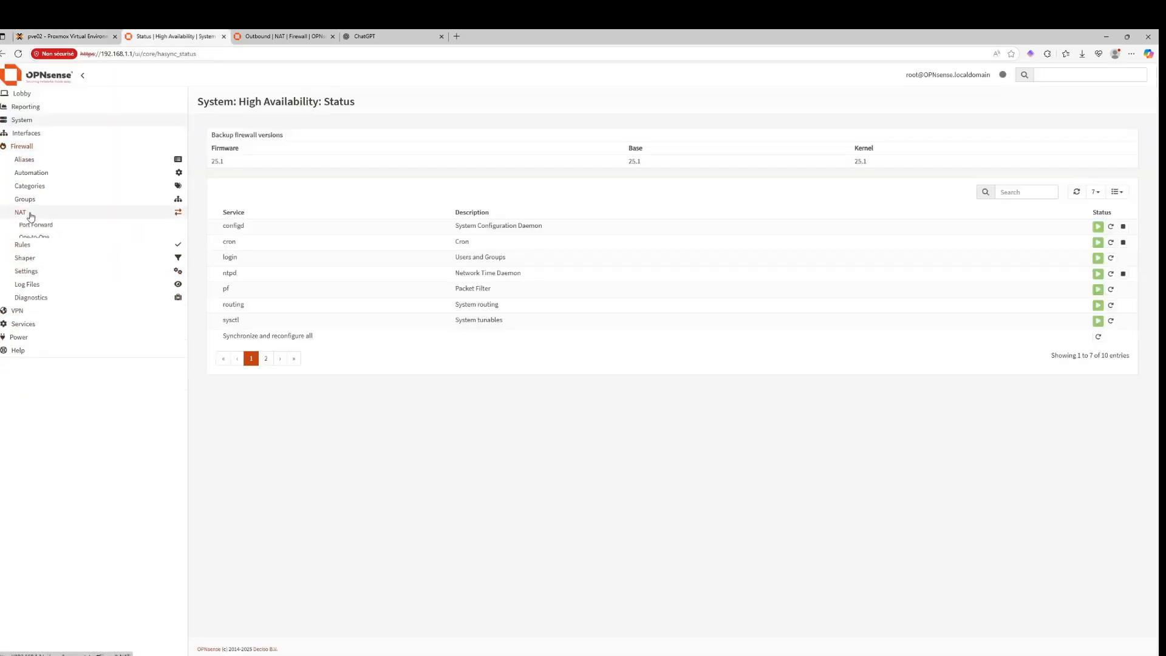
left_click(32, 249)
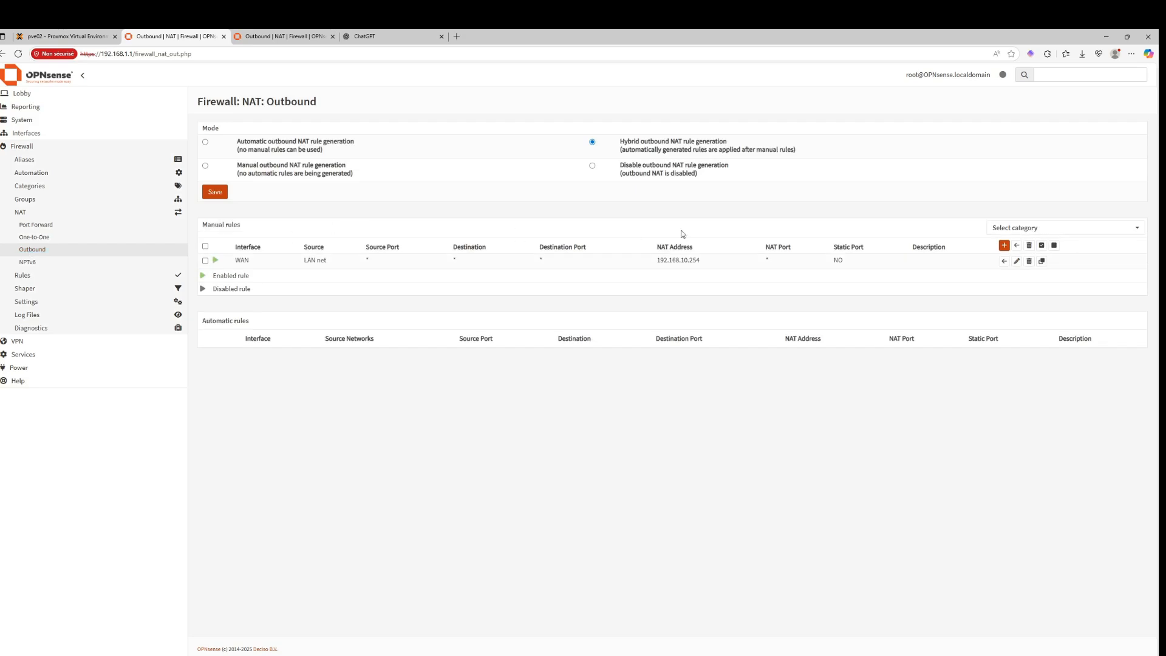
left_click(1017, 261)
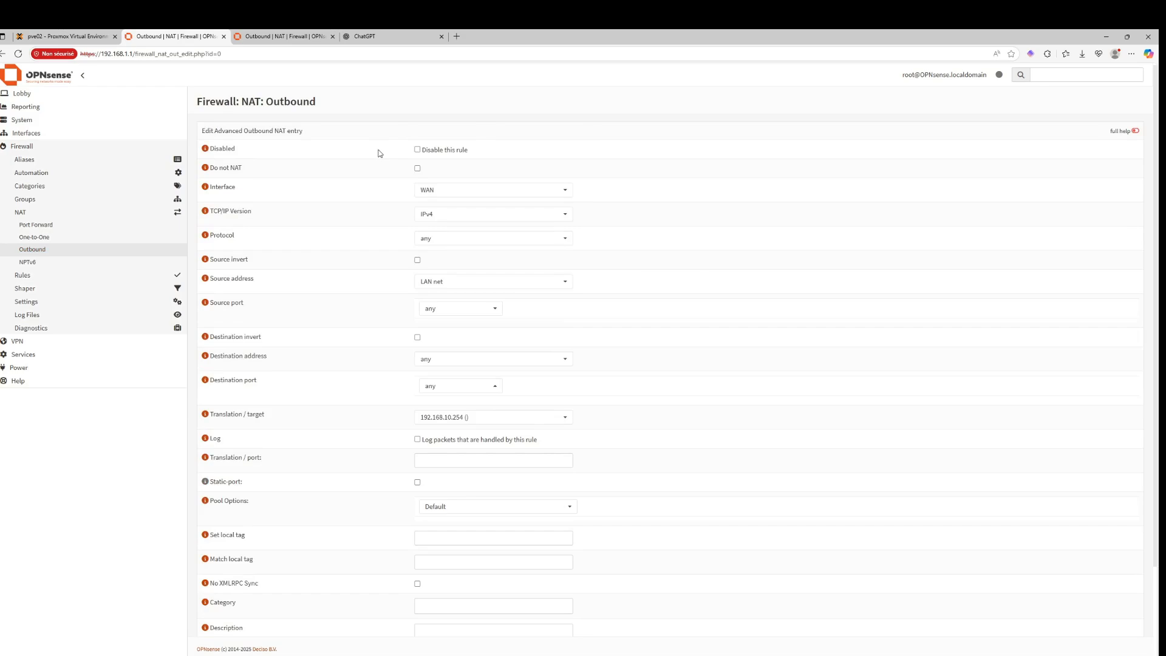
left_click(495, 417)
left_click(468, 497)
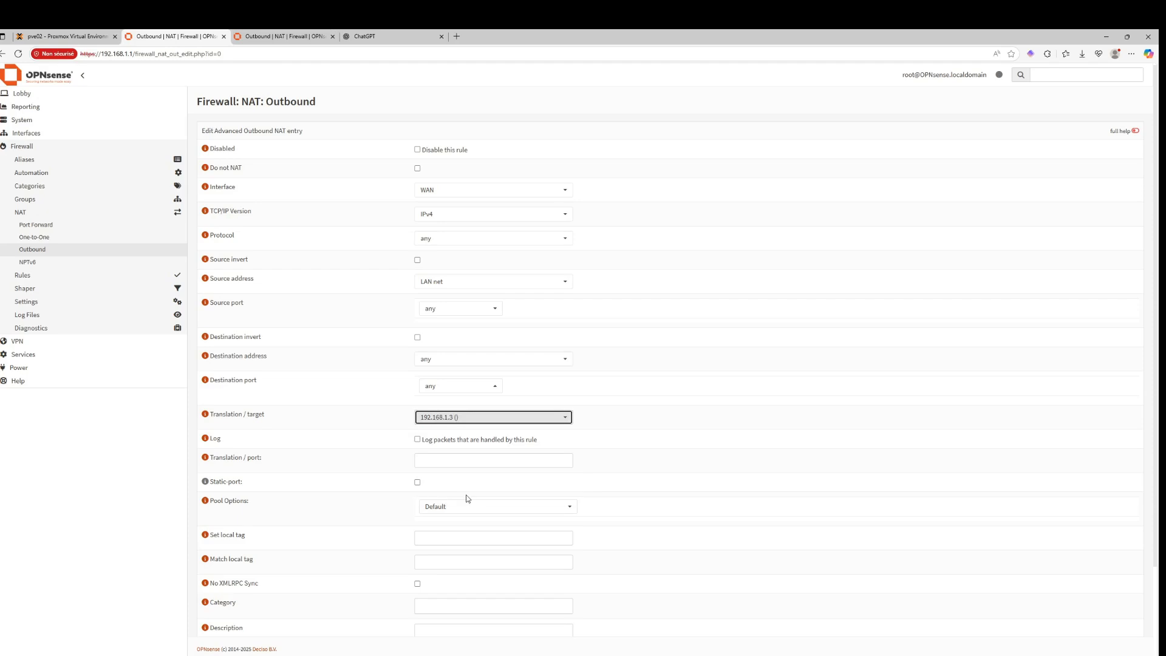
scroll(468, 498, "down", 2)
left_click(427, 616)
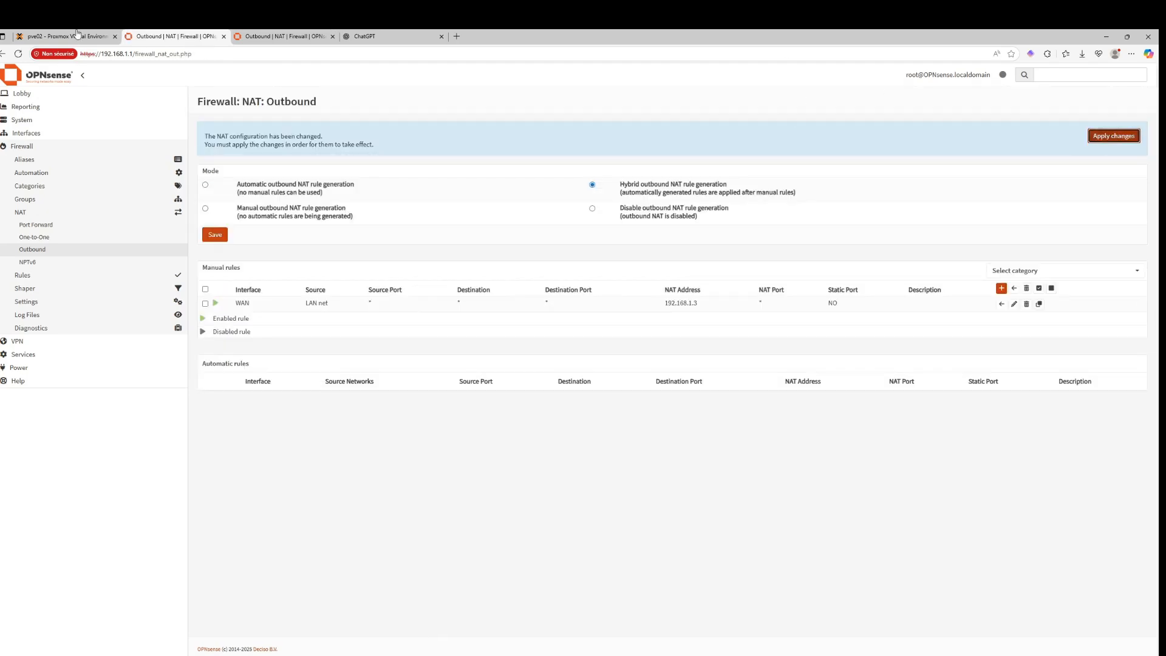
Step: Synchronize and reconfigure all services on the backup firewall after the outbound NAT rule change
left_click(26, 121)
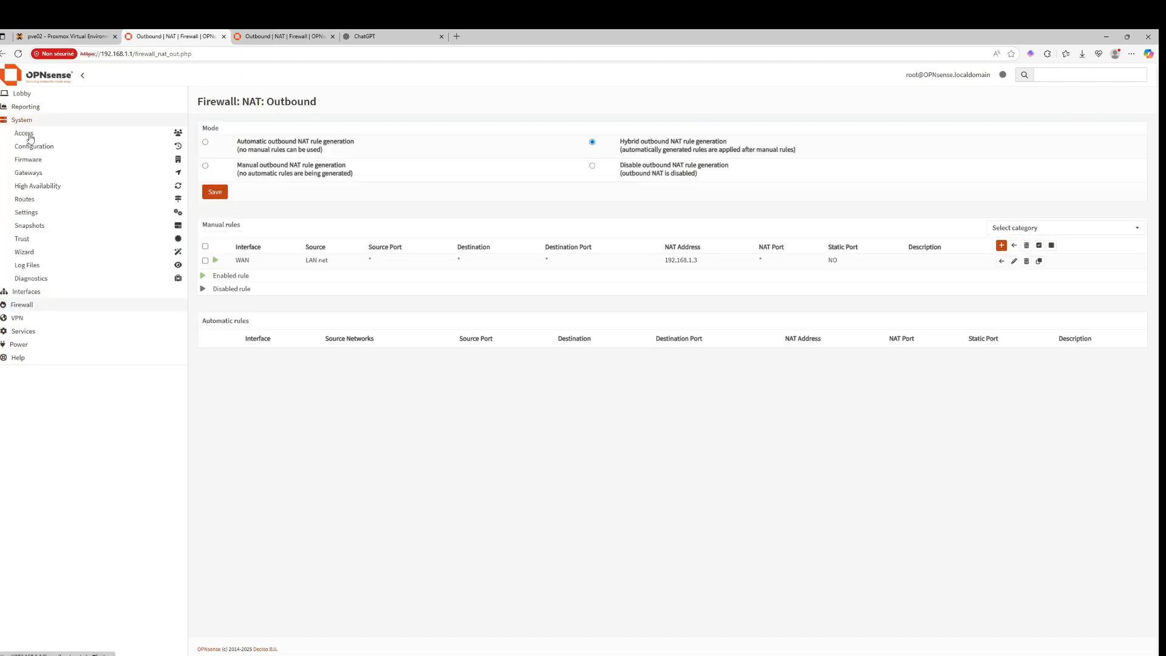
left_click(39, 186)
left_click(42, 210)
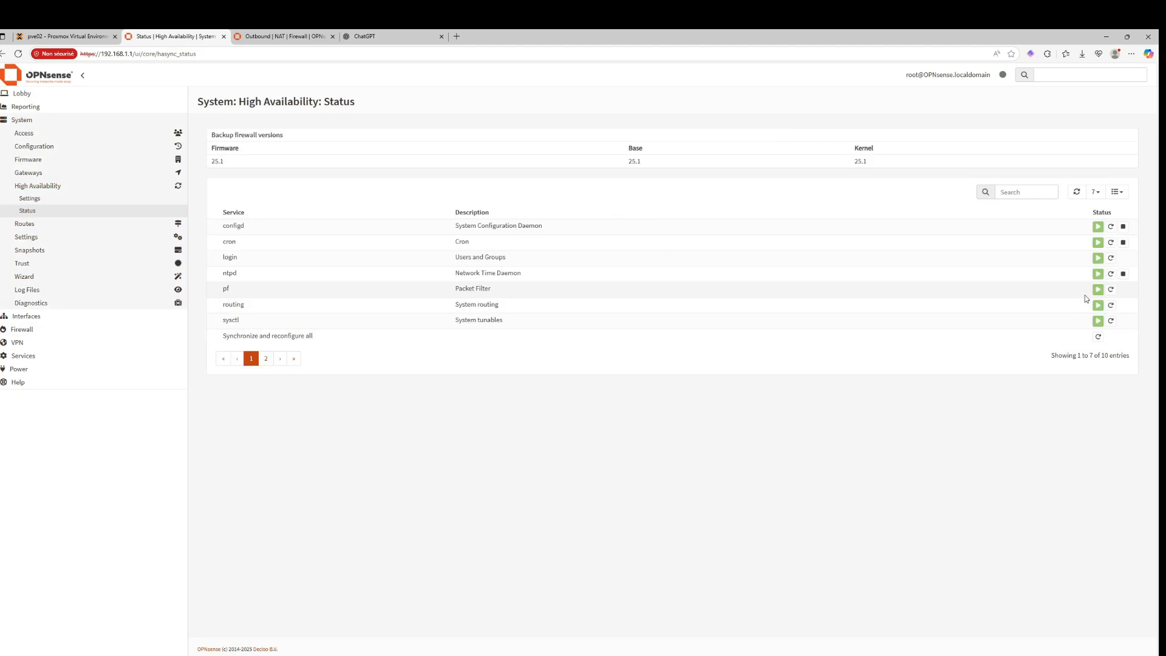
left_click(1099, 336)
Step: Return to the ansible container's console without leaving the page, repeat the ping to 192.168.1.3 and stop it
left_click_drag(58, 119, 70, 34)
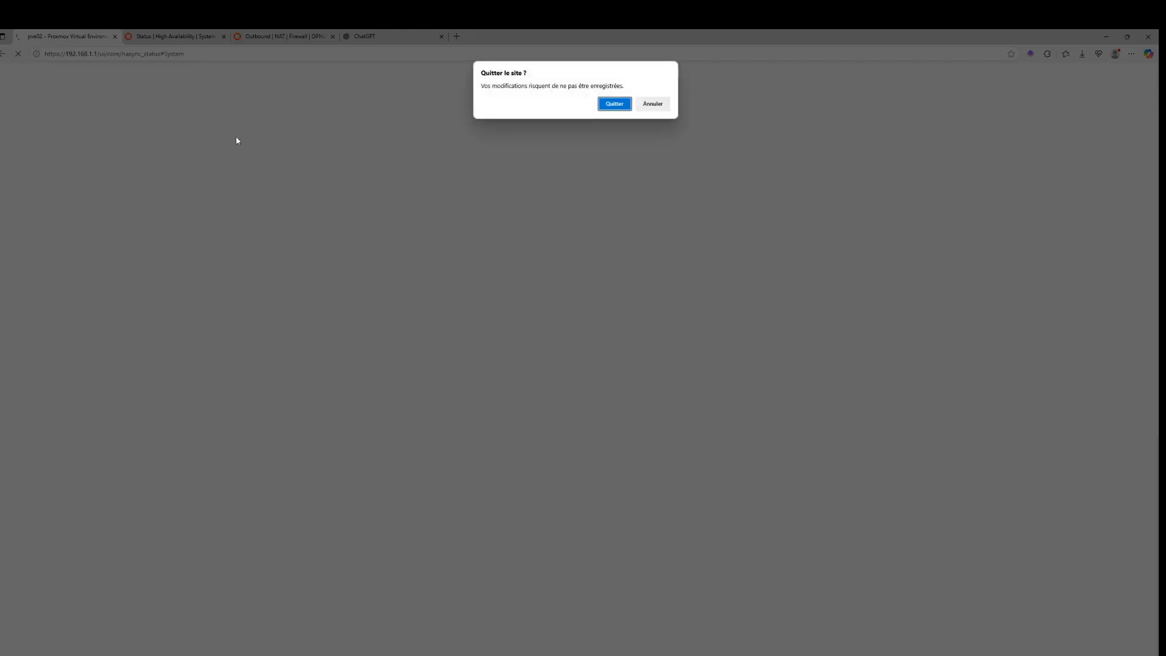
left_click(653, 103)
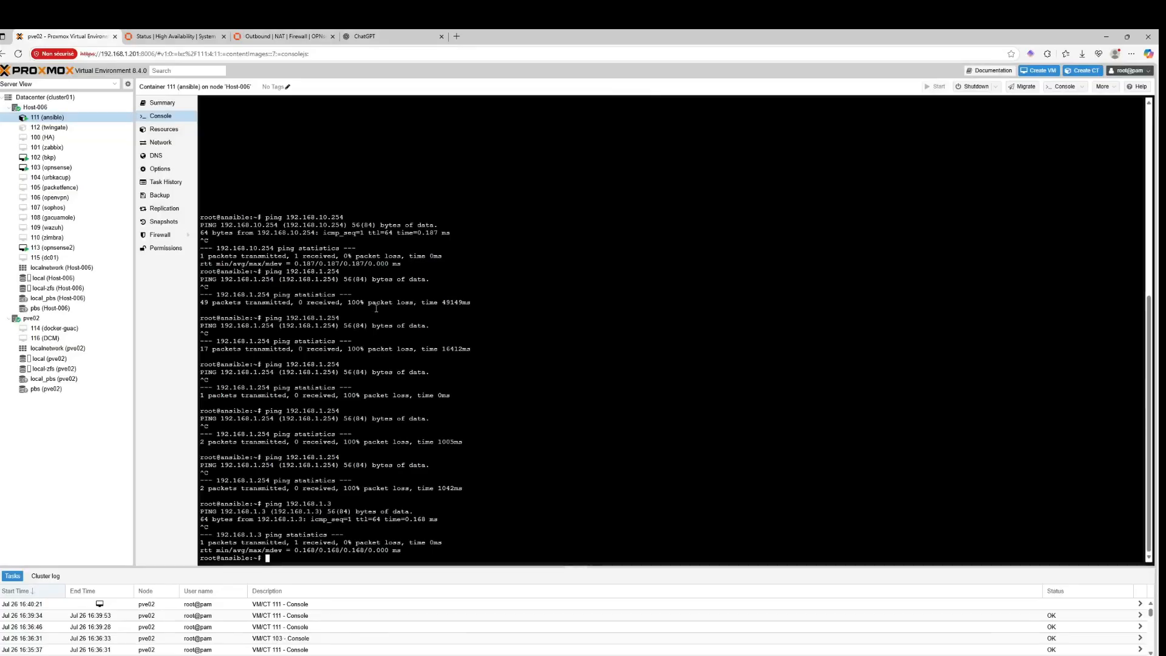
key("Up")
key("Return")
key("ctrl+c")
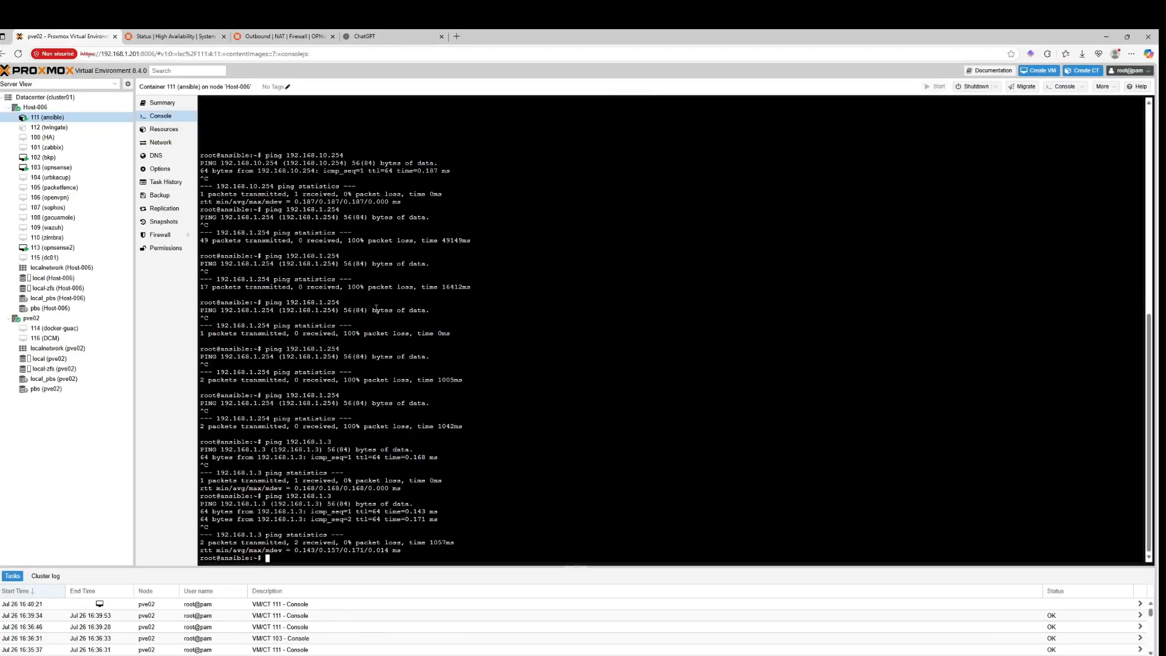
Step: Ping 192.168.1.254 and 8.8.8.8 in turn from the container, stopping each ping
key("Up")
key("Up")
key("Return")
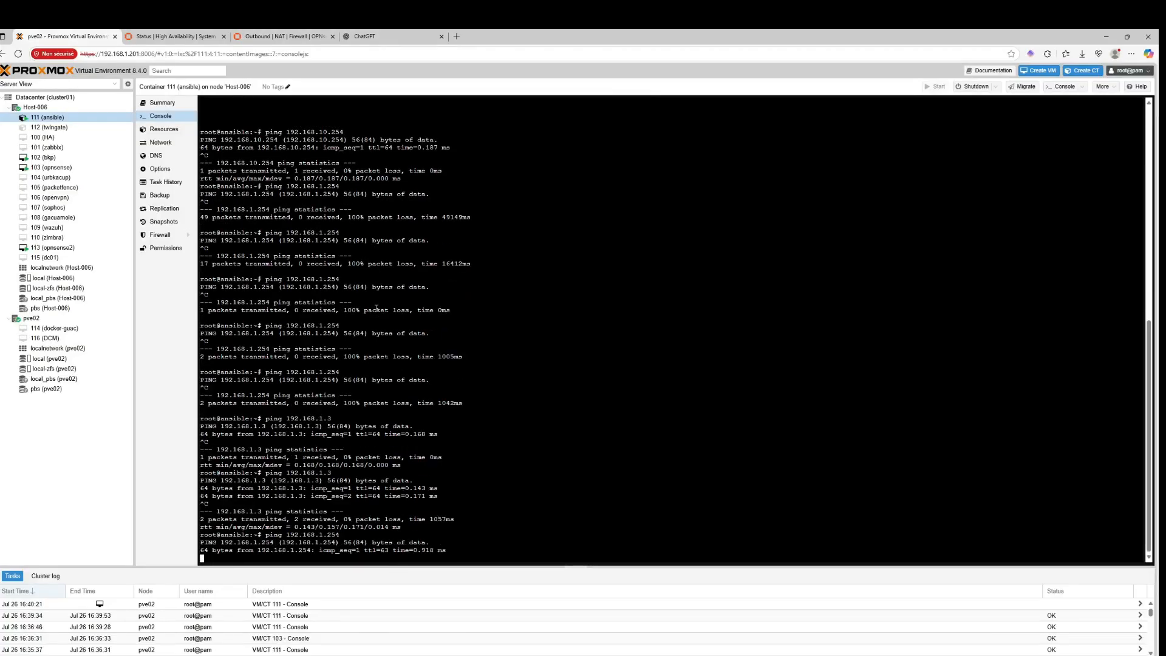
key("ctrl+c")
type("ping 8")
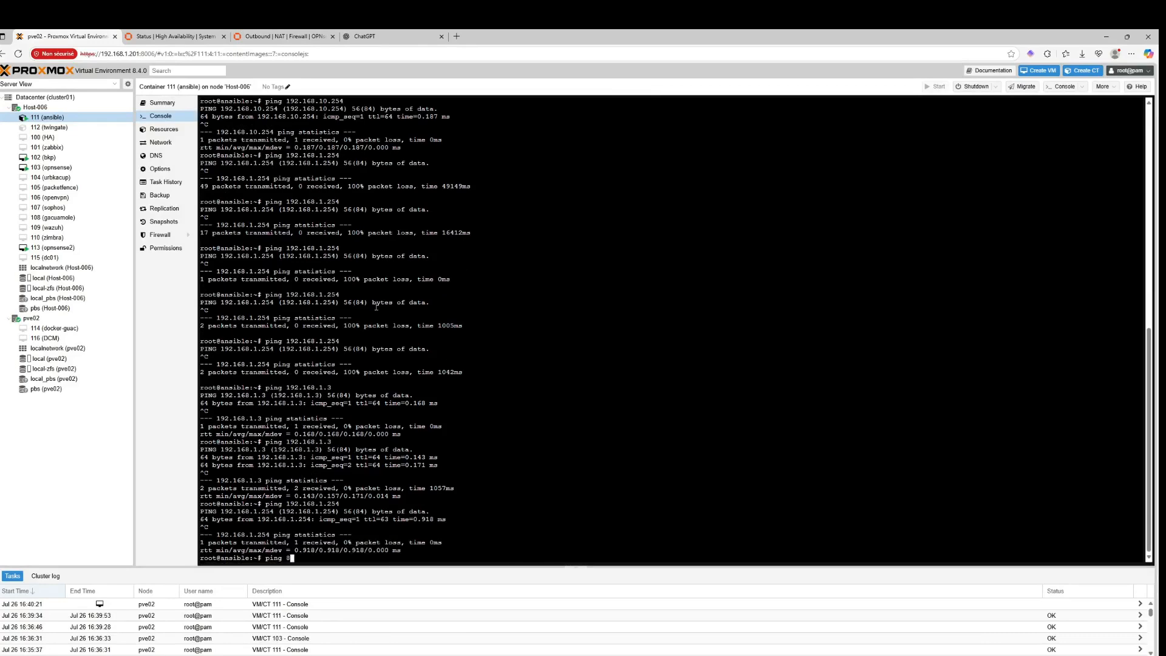
type(".8.8.8")
key("Return")
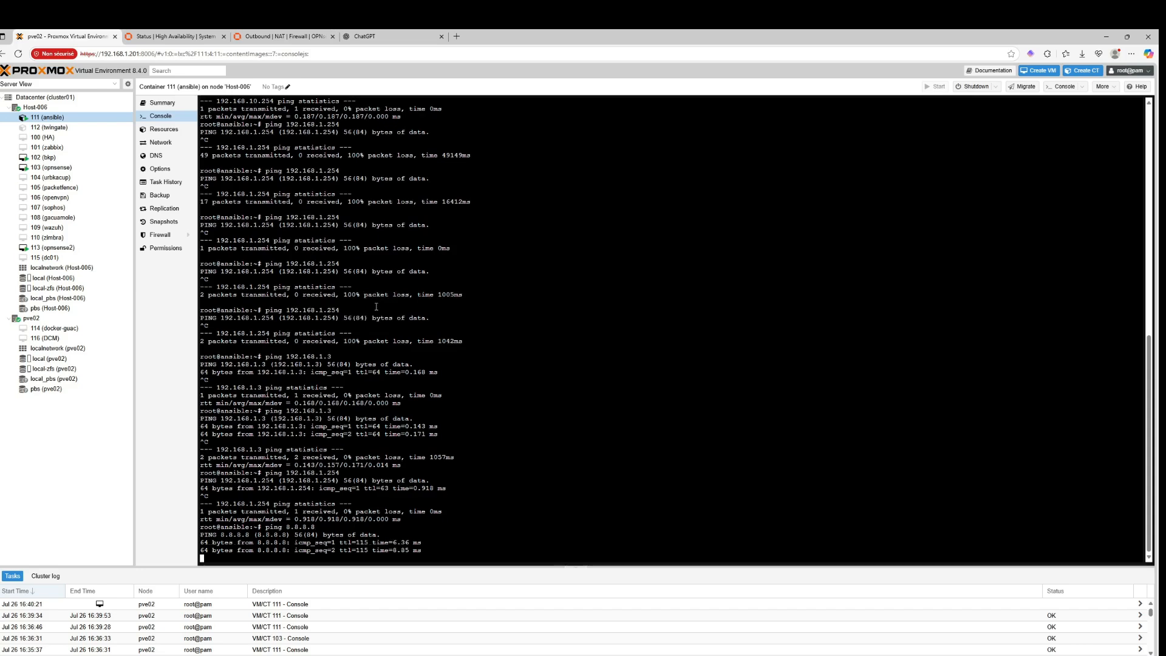
key("ctrl+c")
Step: Open /etc/network/interfaces in nano, review the container's eth0 address and gateway, and exit the editor
type("nano /etc/in")
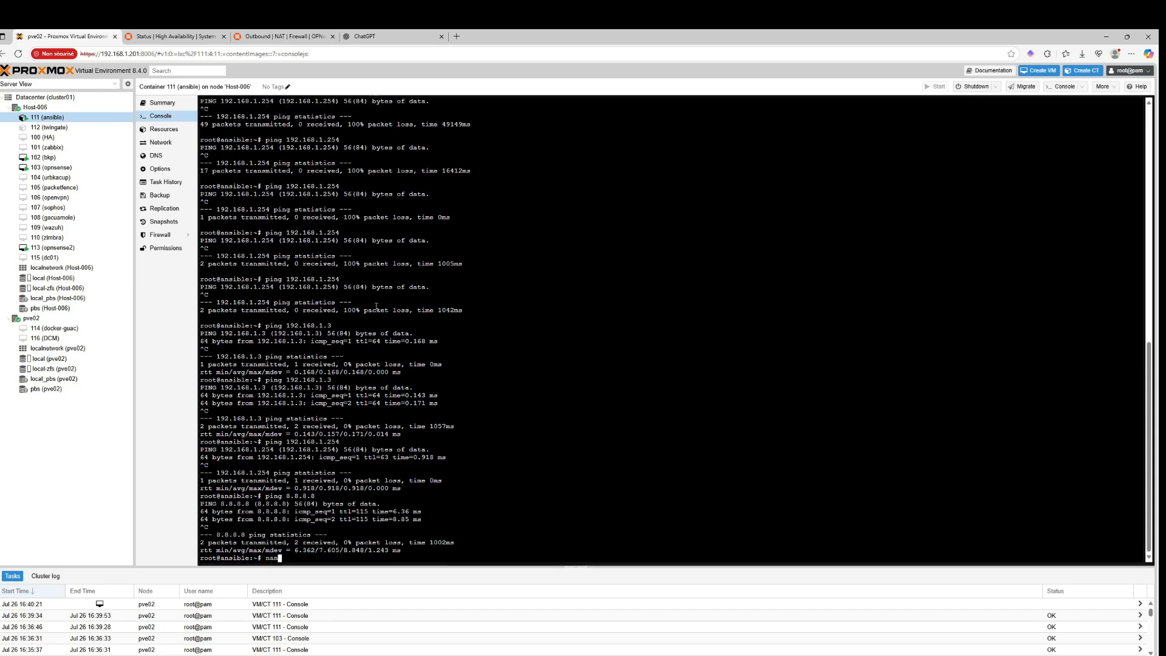
key("BackSpace")
key("BackSpace")
type("network/interfaces")
key("Return")
key("Down")
key("Down")
key("Down")
key("Down")
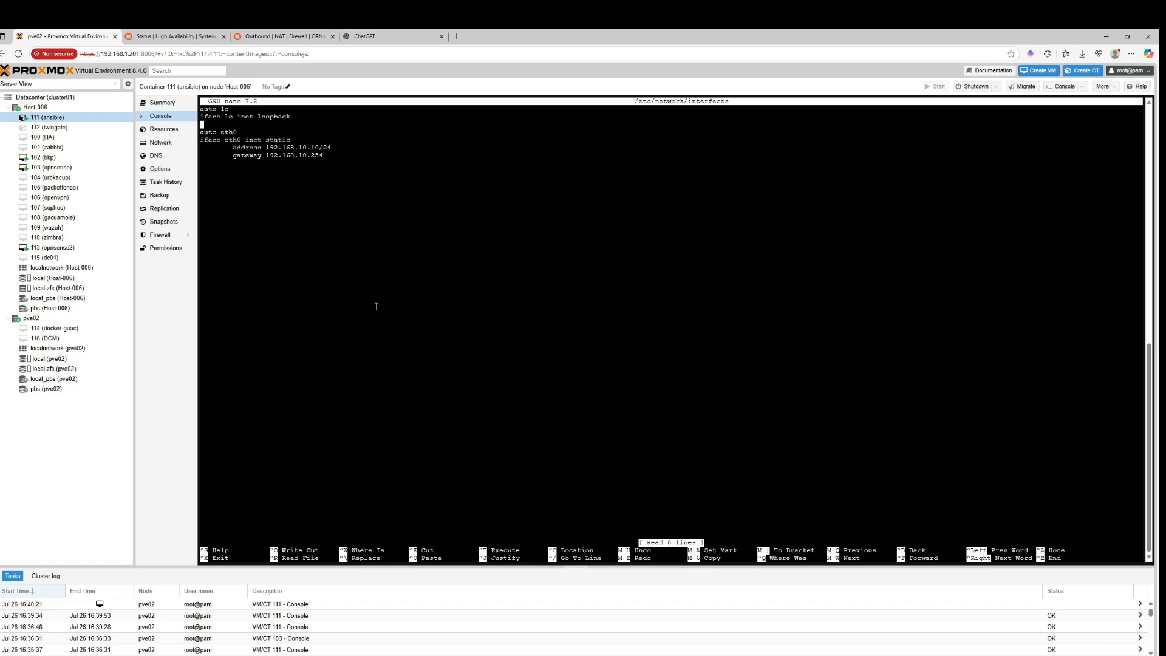
key("ctrl+x")
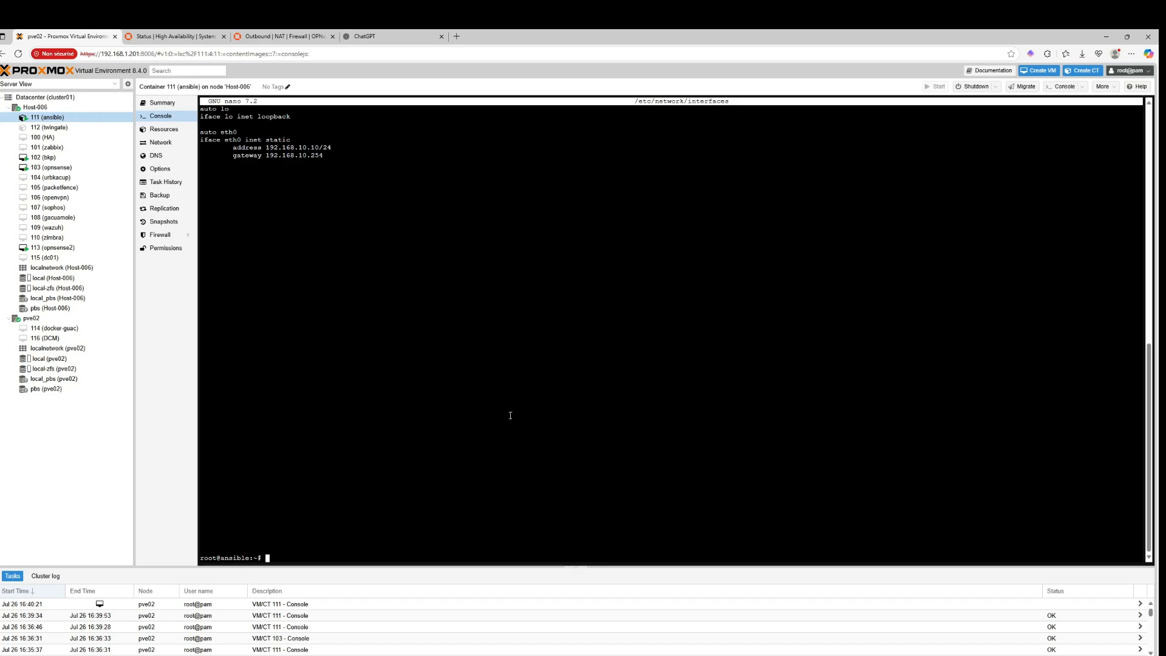
Step: On the first firewall, review the virtual IP settings and the CARP status of the WAN and LAN addresses
left_click(171, 36)
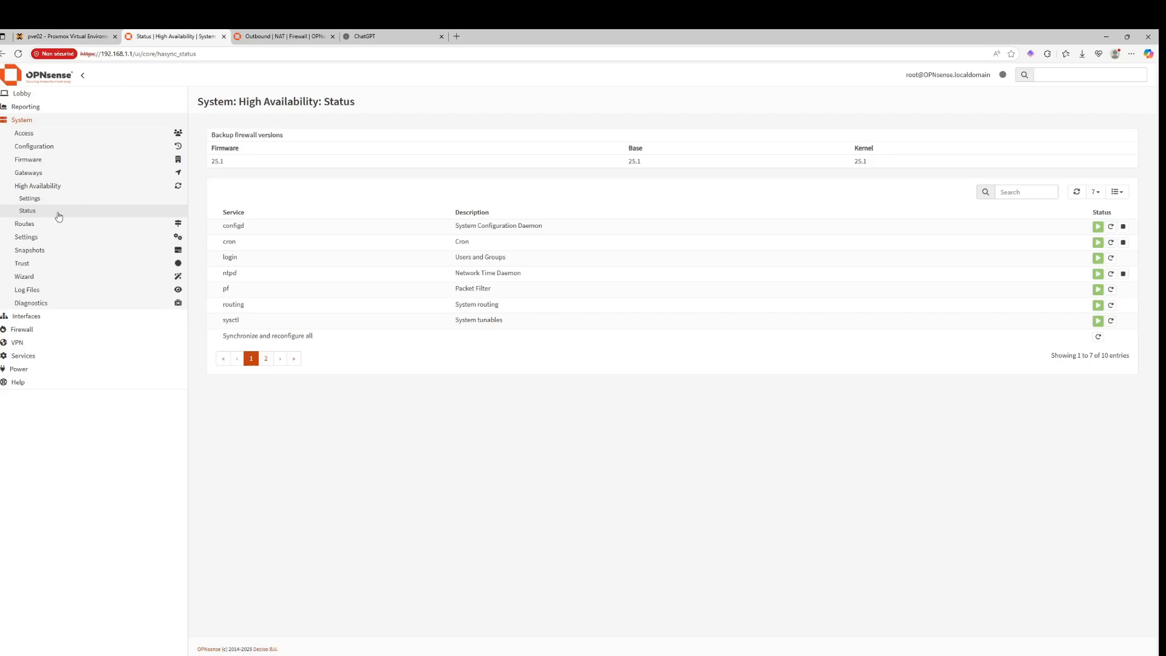
left_click(23, 330)
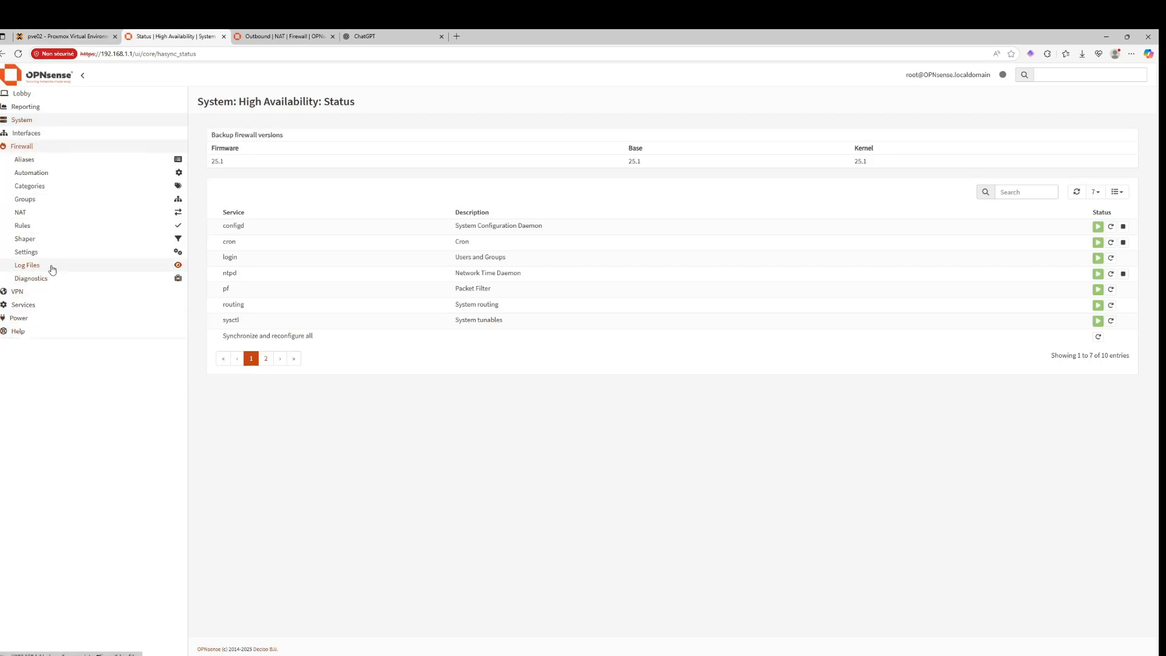
left_click(20, 123)
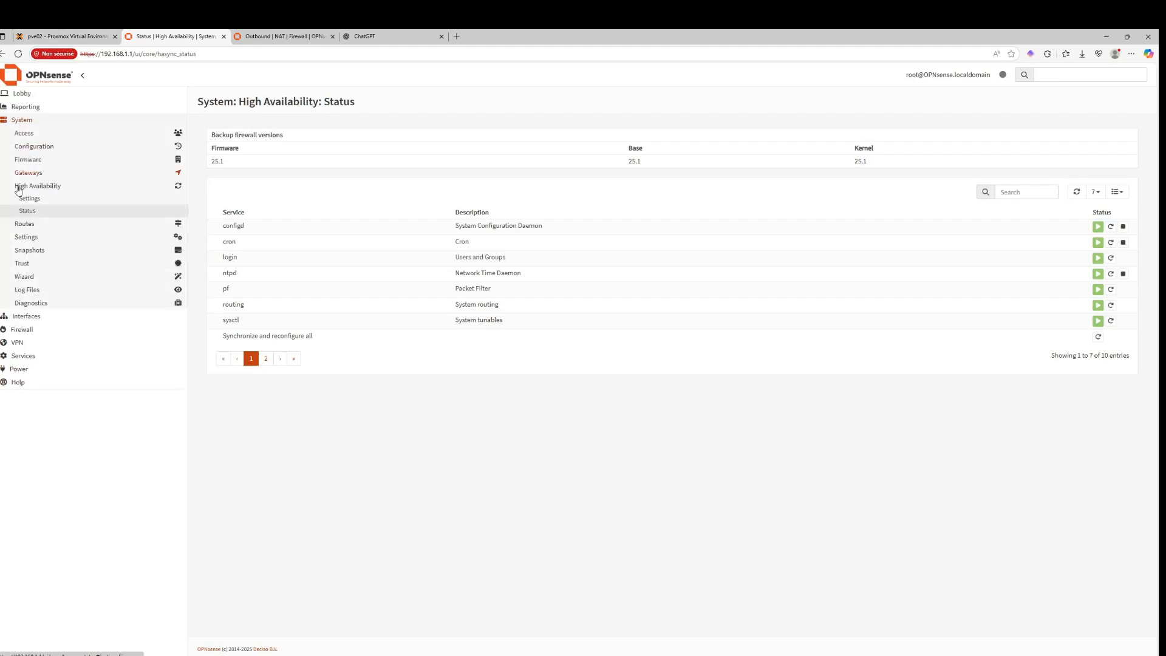
left_click(18, 316)
left_click(28, 251)
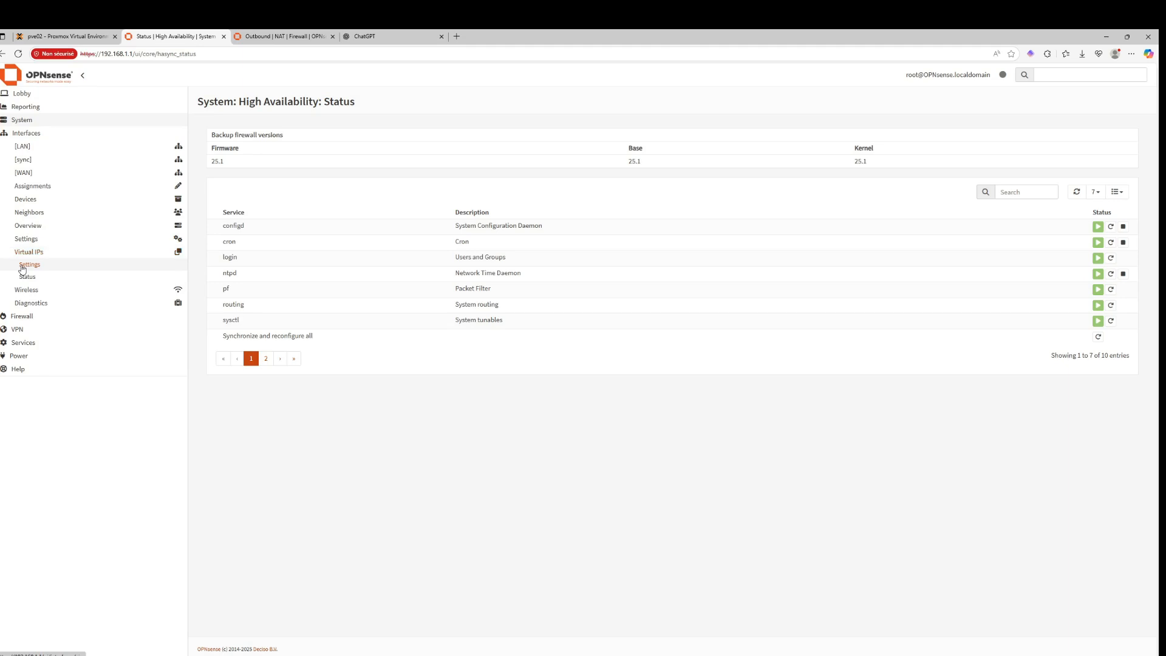
left_click(29, 265)
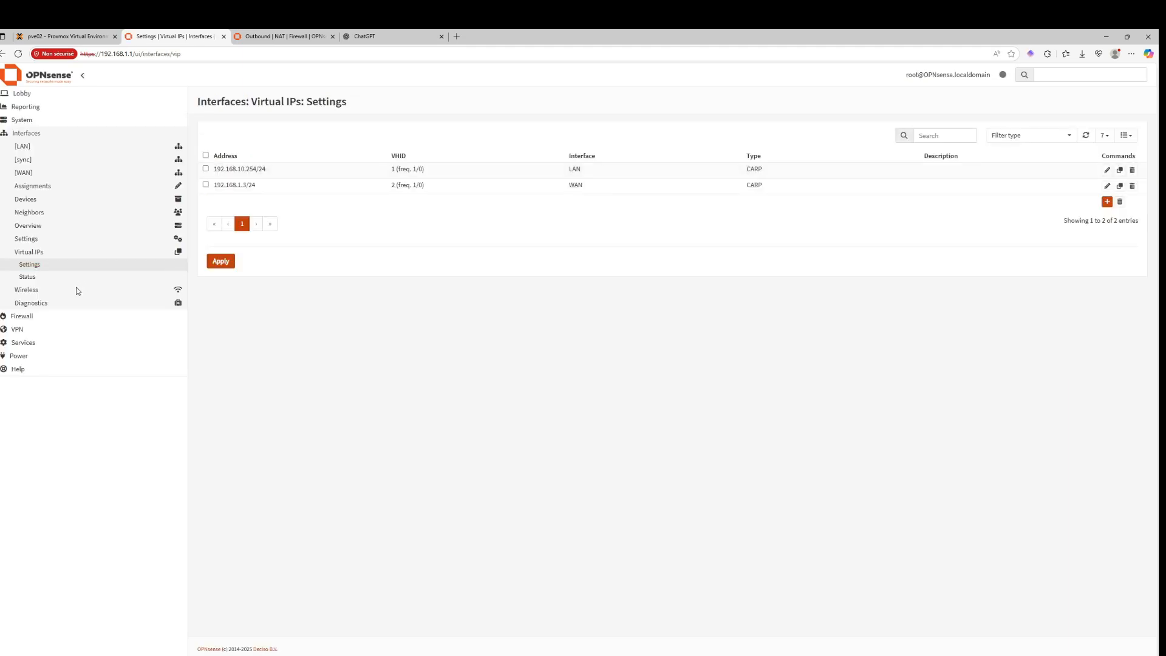
left_click(42, 282)
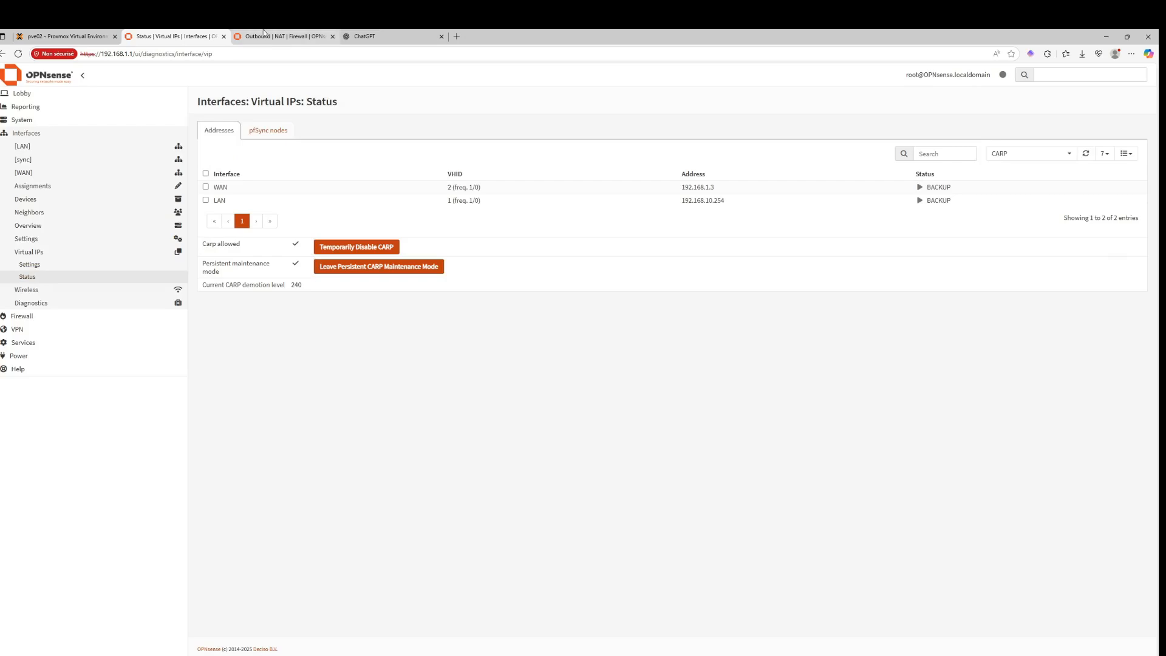
left_click(17, 54)
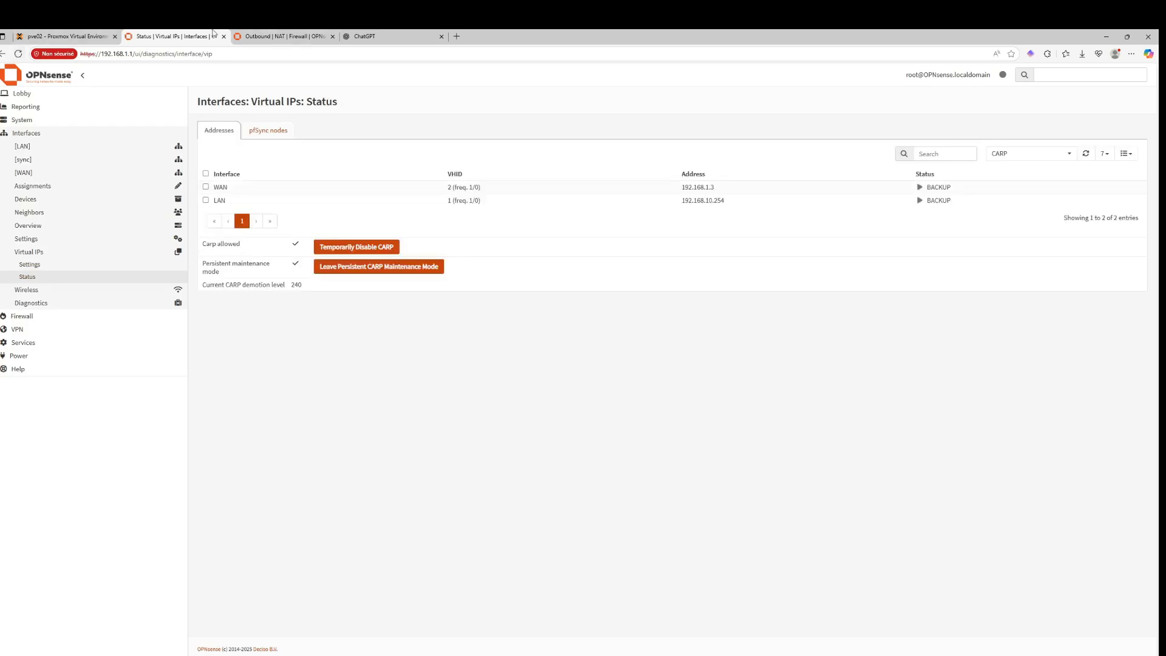
Step: Open the virtual IP status page on the second firewall to check its CARP roles
left_click(234, 35)
left_click(213, 35)
left_click(286, 35)
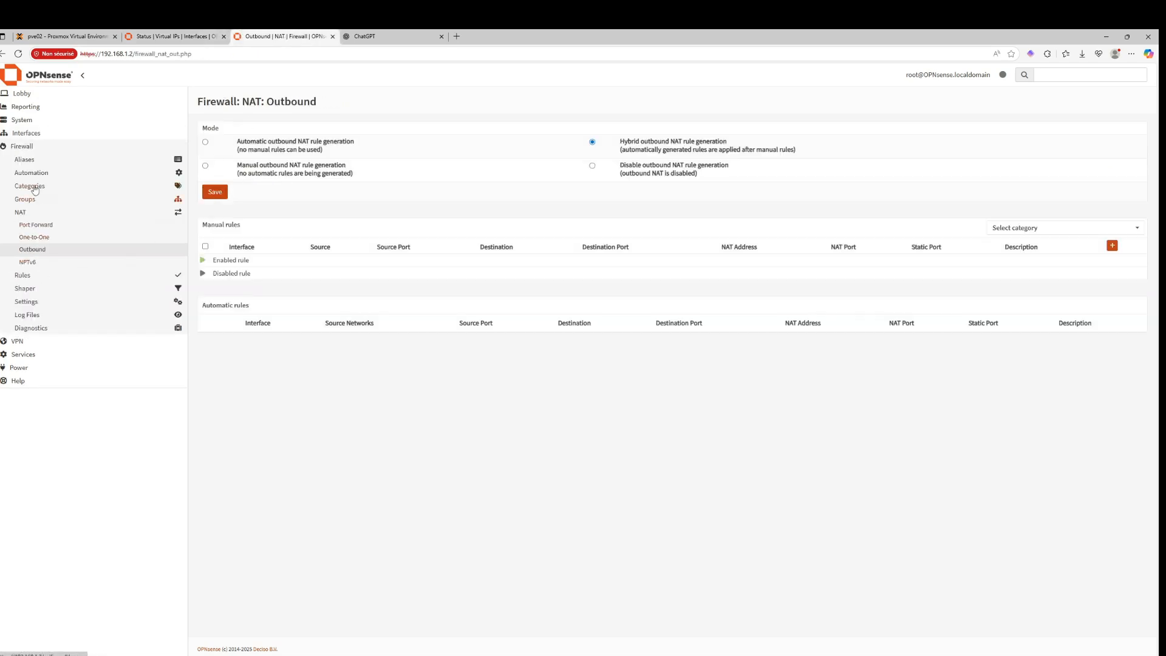
left_click(26, 133)
left_click(27, 254)
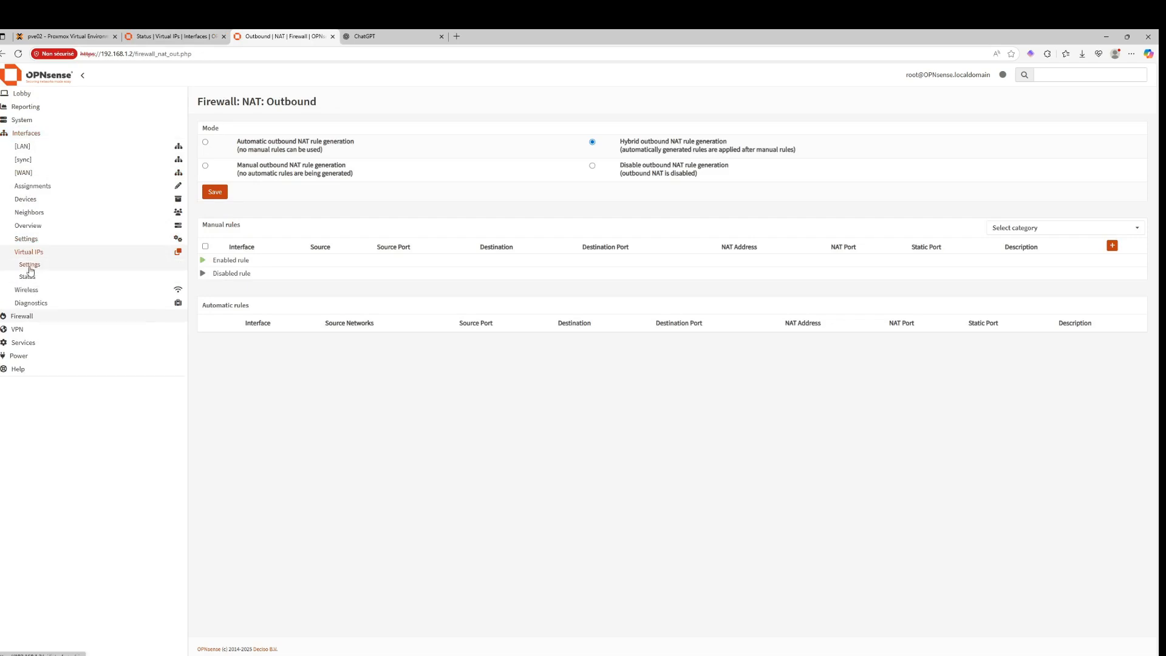
left_click(32, 278)
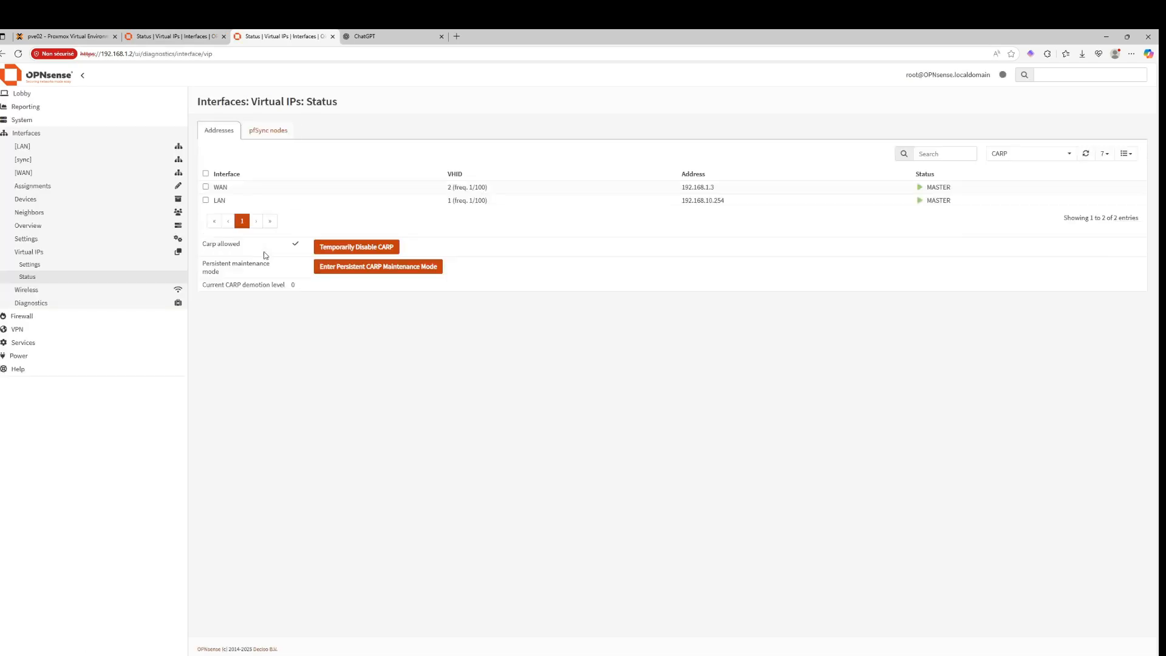
Step: Put the second firewall into persistent CARP maintenance mode and take the first firewall out of it
left_click(328, 267)
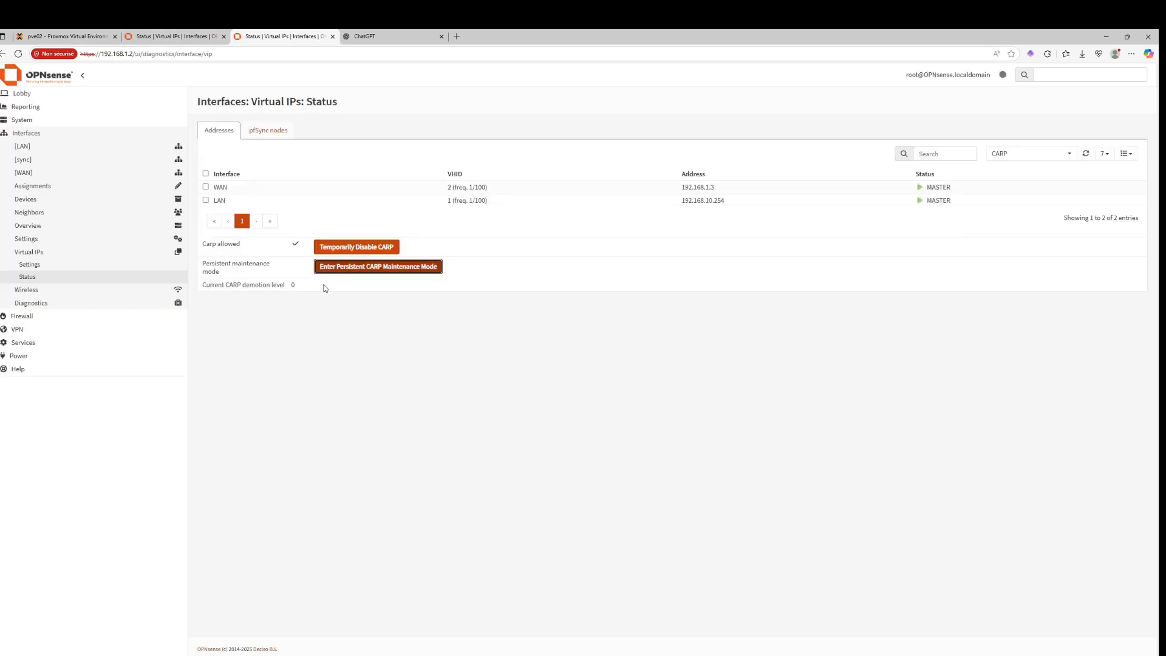
left_click(181, 35)
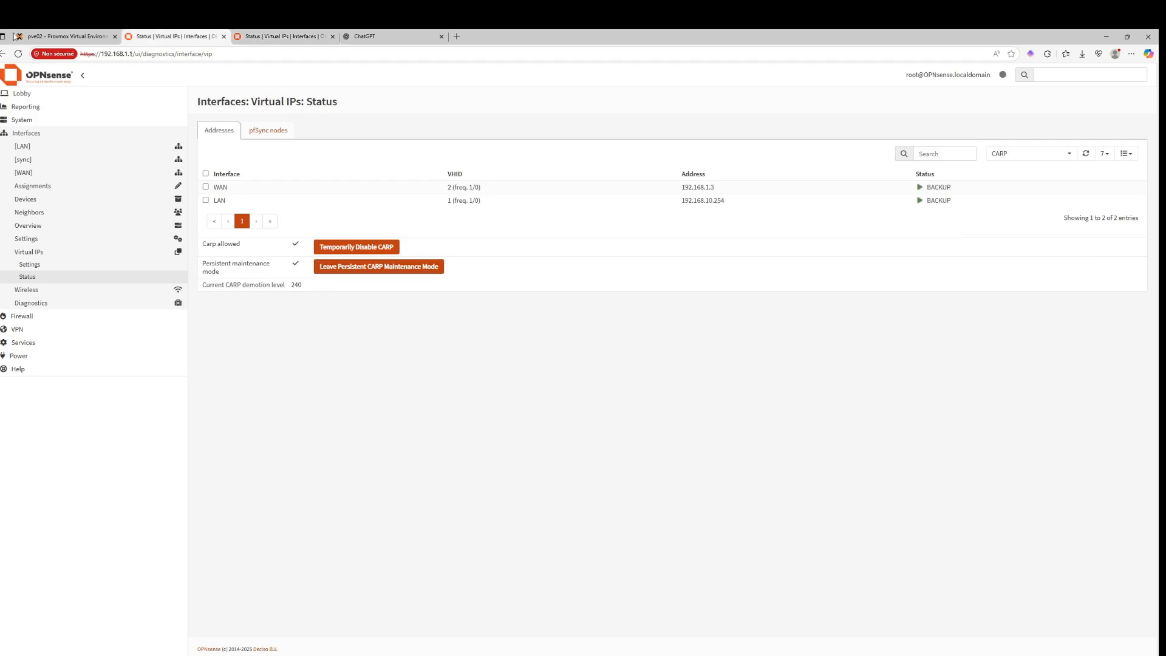
left_click(18, 54)
left_click(437, 267)
Step: Take the second firewall out of persistent CARP maintenance mode and check the first firewall's CARP status
left_click(271, 35)
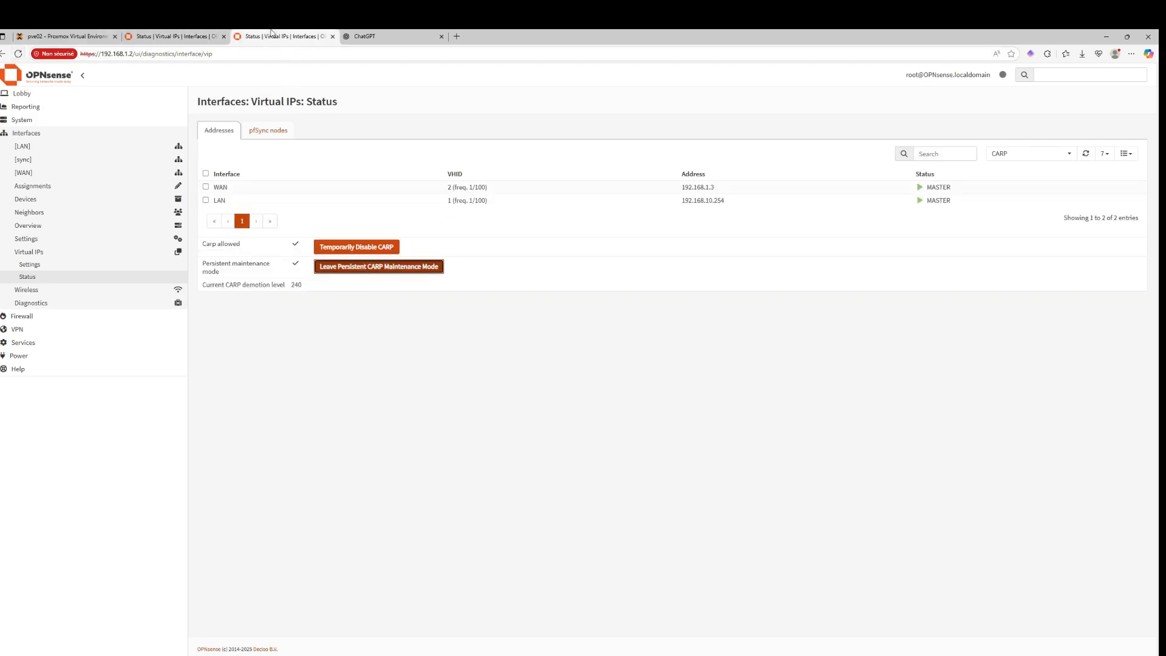
left_click(338, 268)
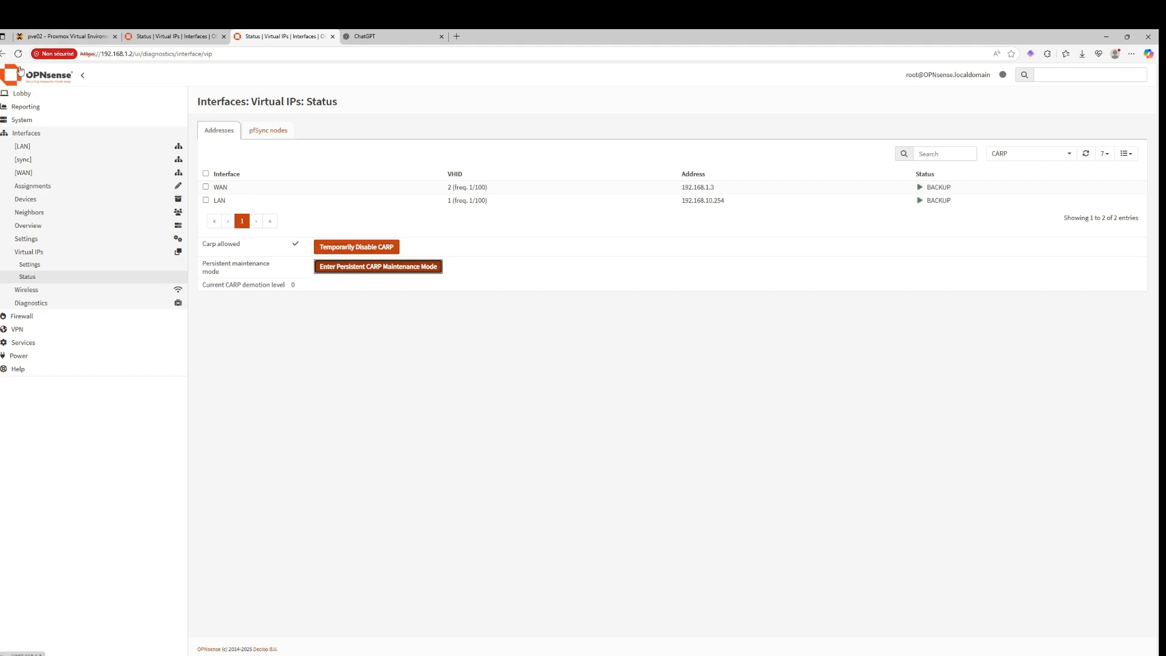
left_click(170, 36)
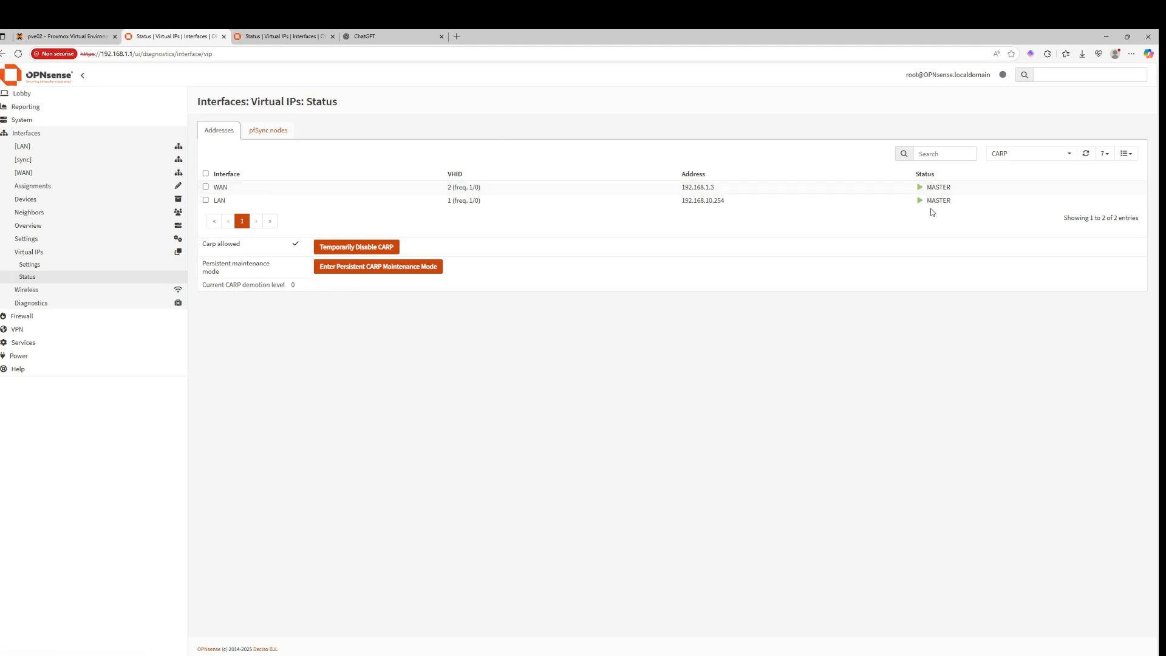
Step: Start pinging the LAN virtual IP 192.168.10.254 from the ansible container and return to the first firewall's virtual IP status
left_click(64, 35)
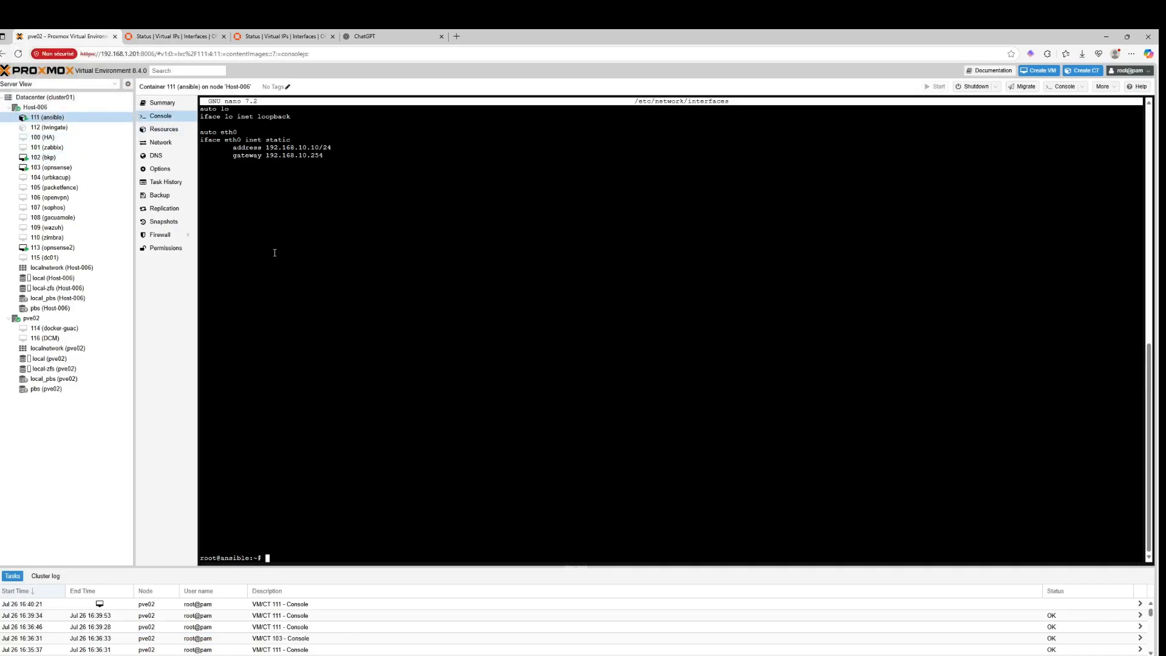
type("ping 192.168.10.254")
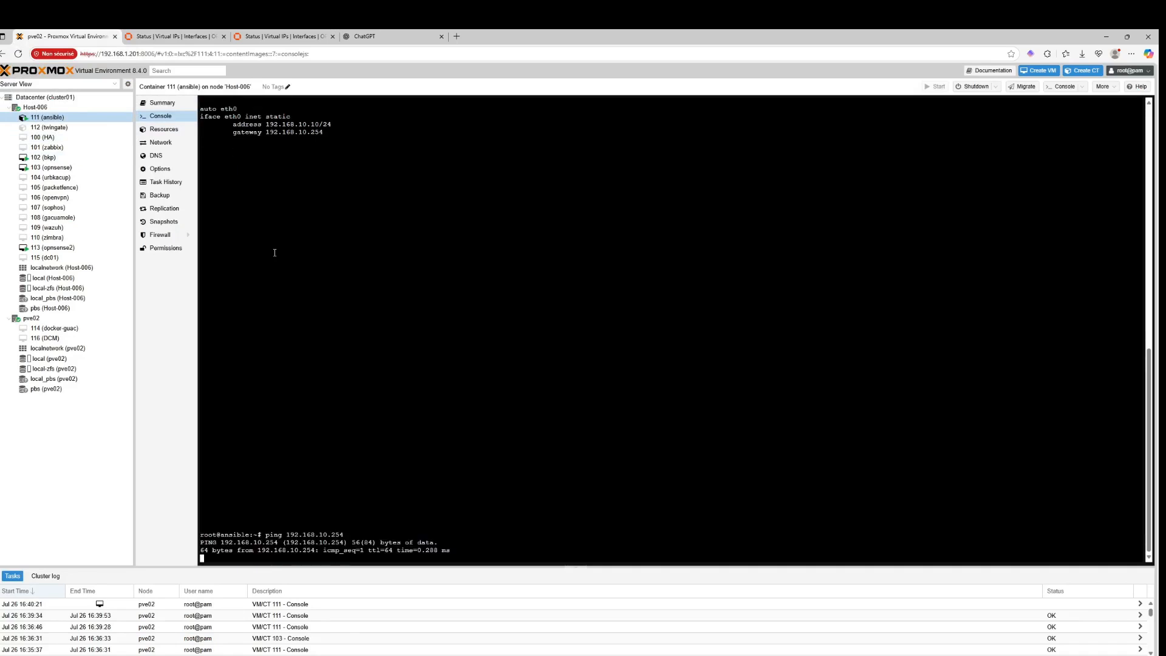
left_click(170, 36)
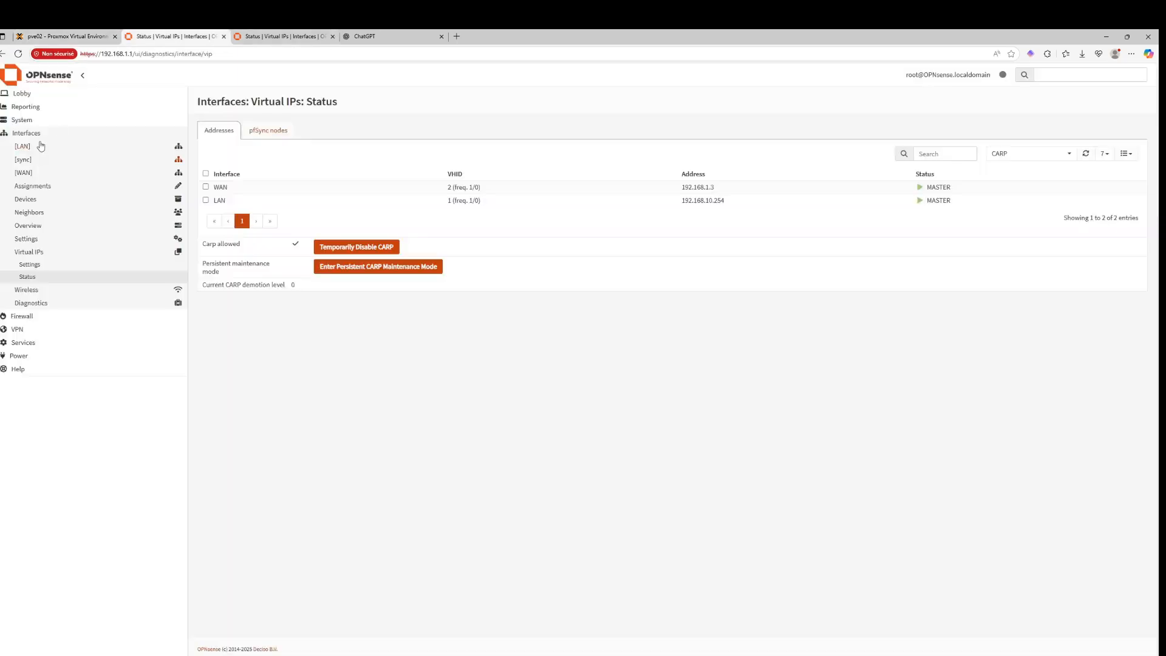
Step: Check the ansible container's running ping and open the Proxmox web interface at 192.168.1.115 in a new browser tab
left_click(67, 37)
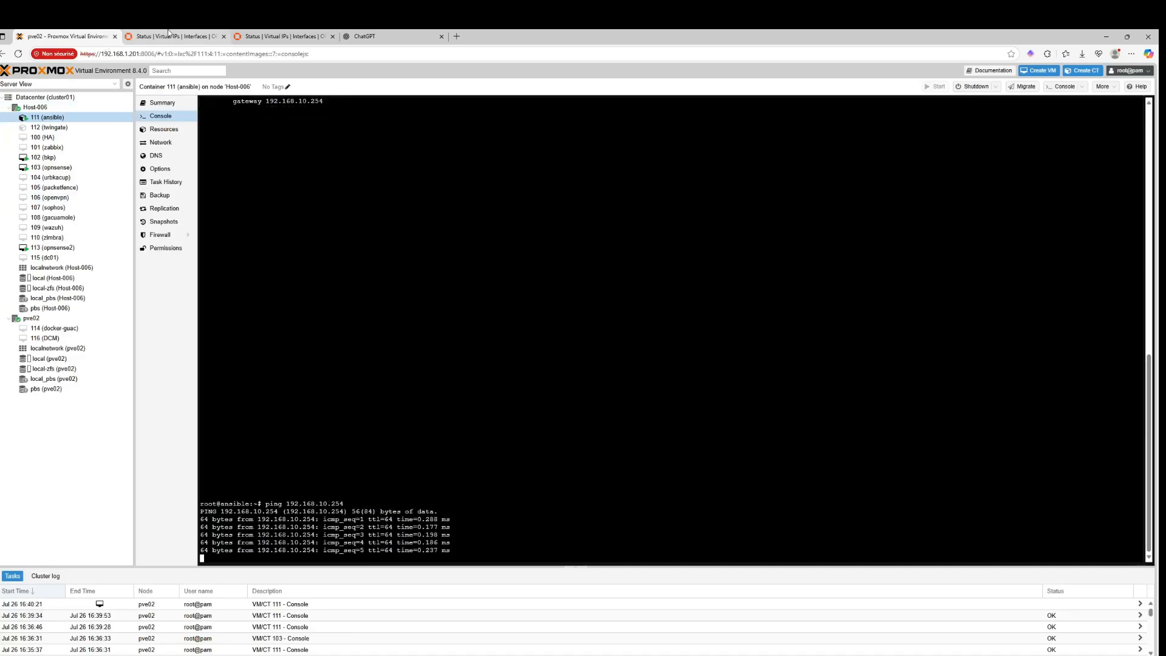
left_click(170, 36)
key("ctrl+t")
type("192.168")
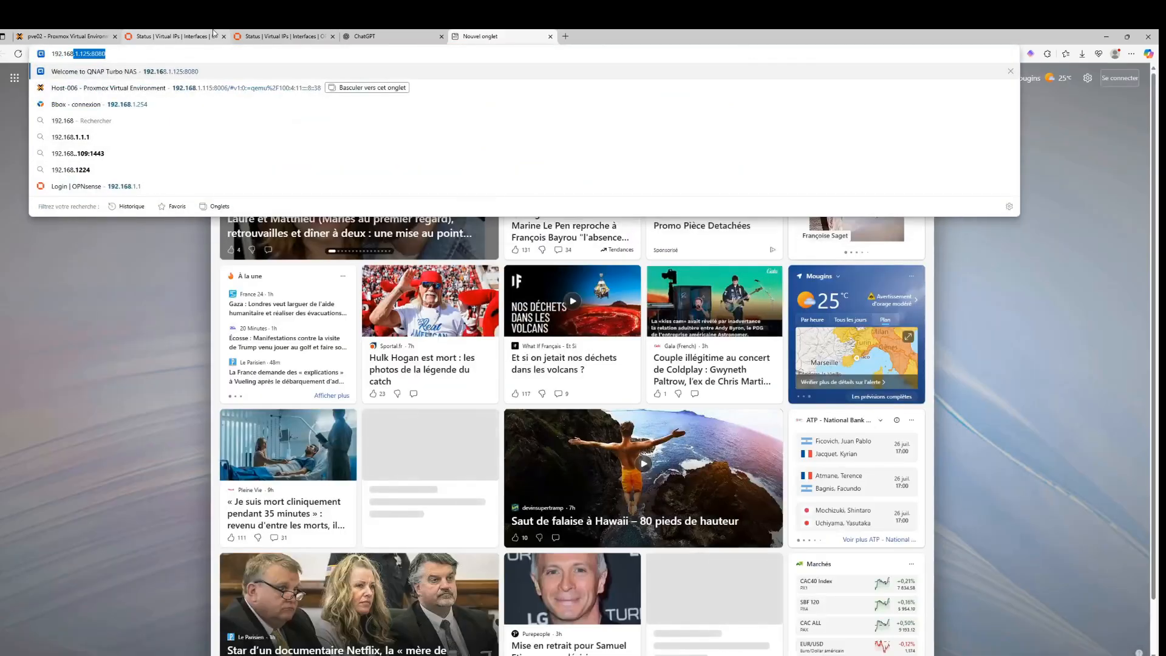
type(".1.11")
key("Return")
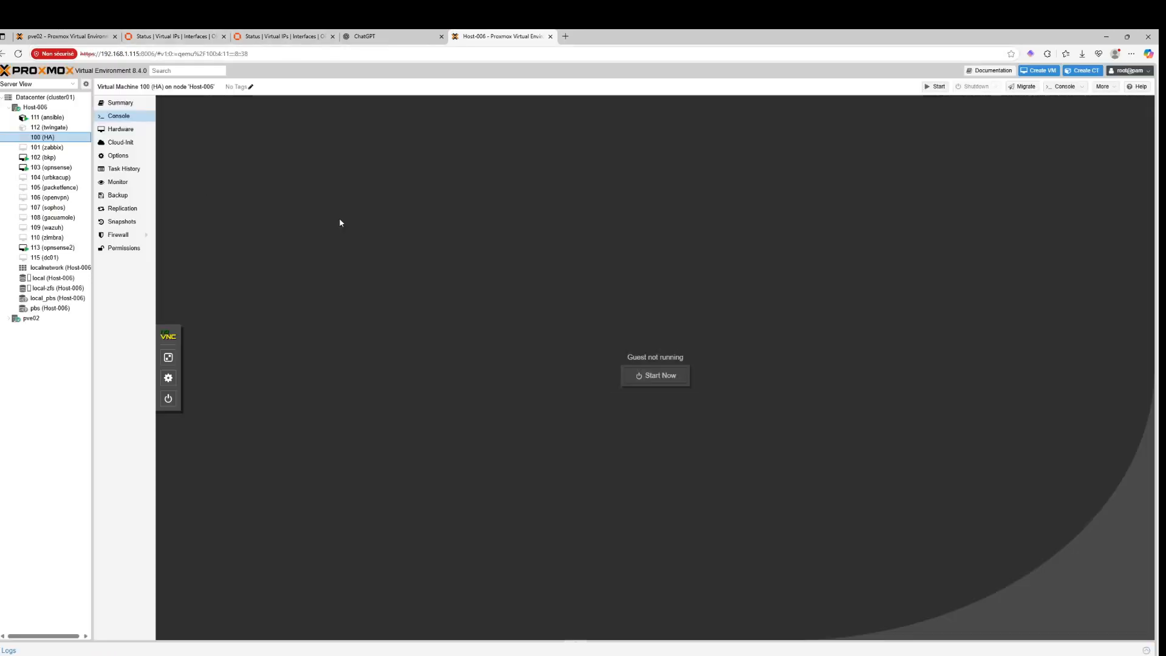
Step: Force-stop virtual machine 103 (opnsense) on Host-006 to simulate a failure of the first firewall
left_click(66, 168)
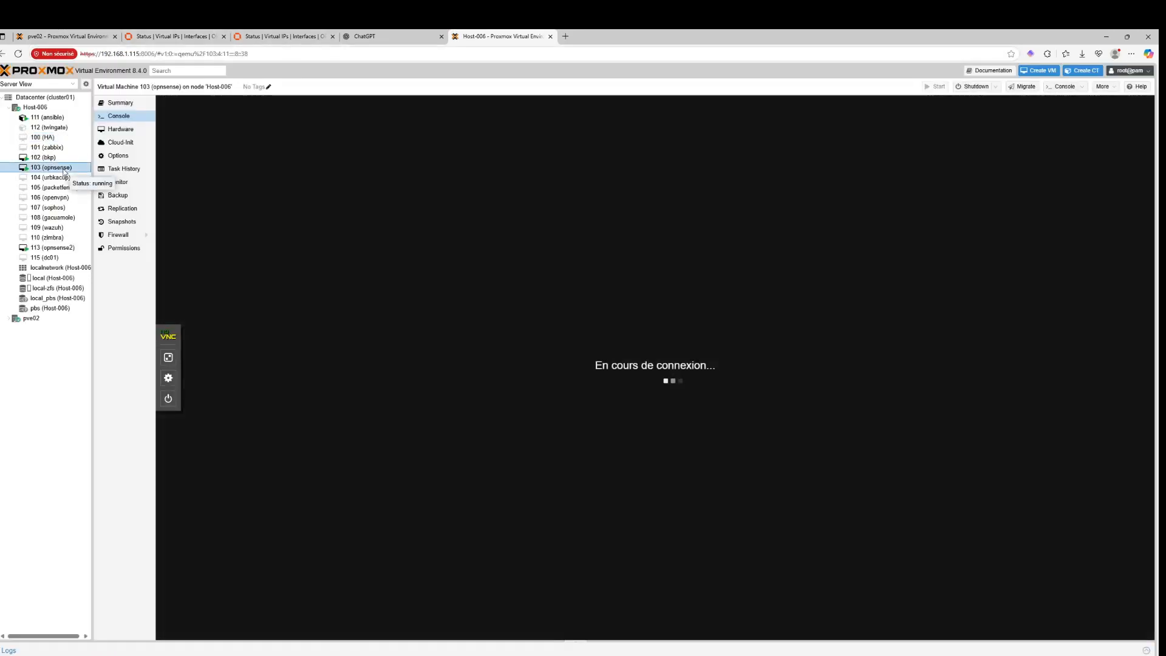
right_click(67, 170)
key("Escape")
right_click(55, 168)
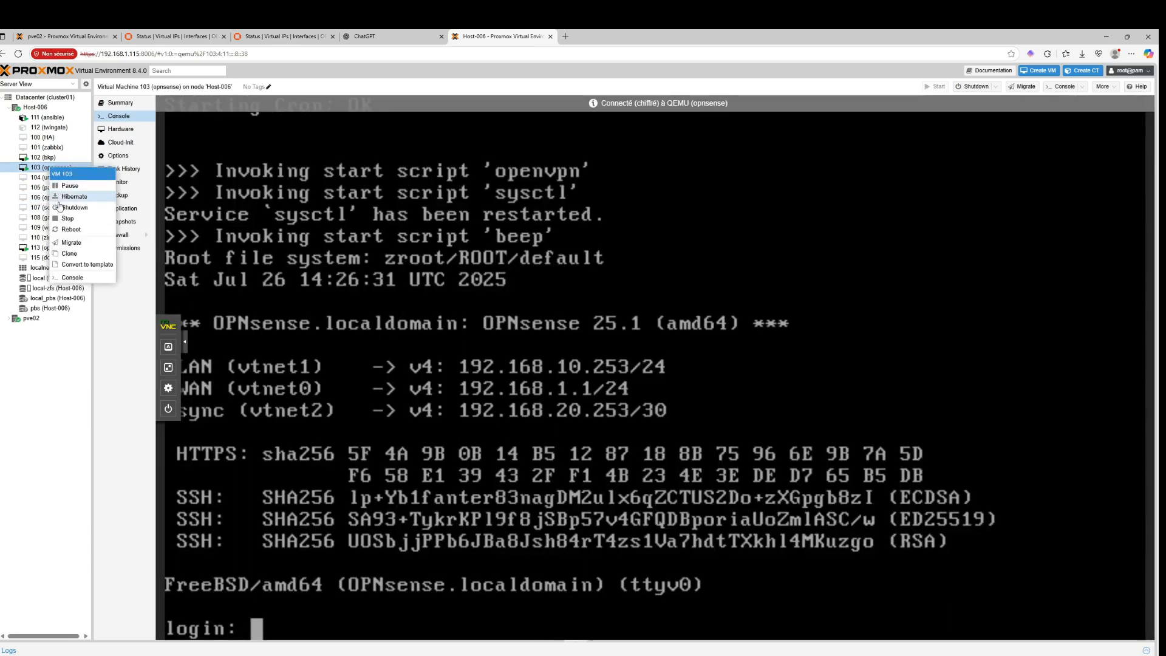
left_click(73, 224)
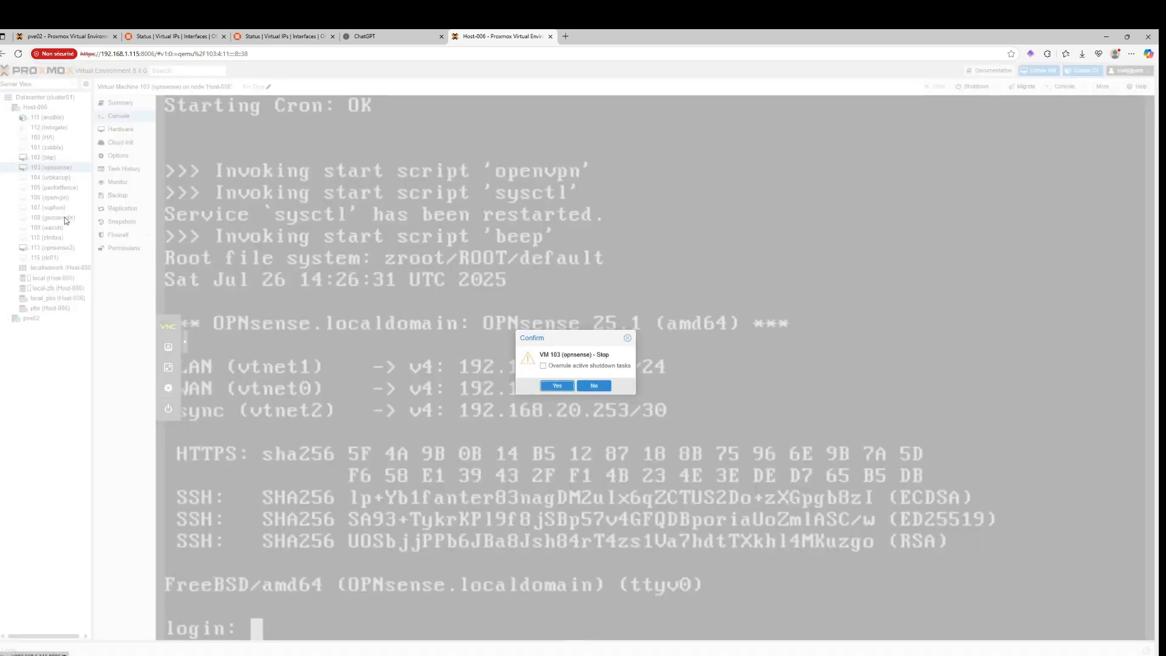
left_click(556, 385)
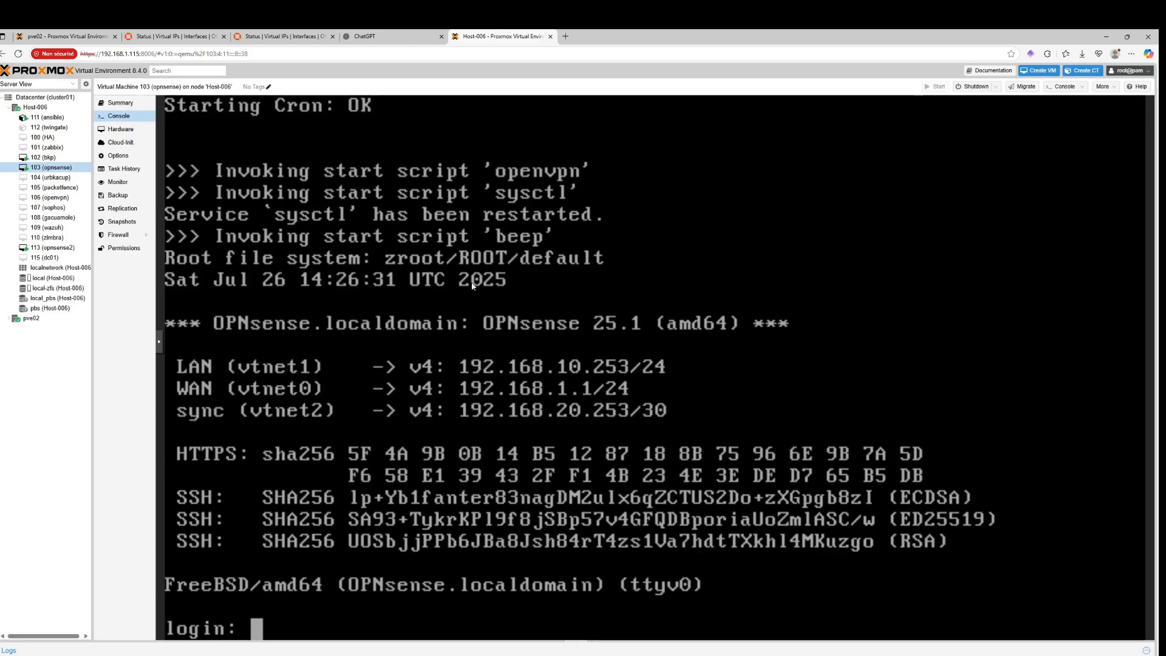
Step: Check the ansible container's ping continuity and reload the second firewall's virtual IP status to examine its CARP roles
left_click(56, 32)
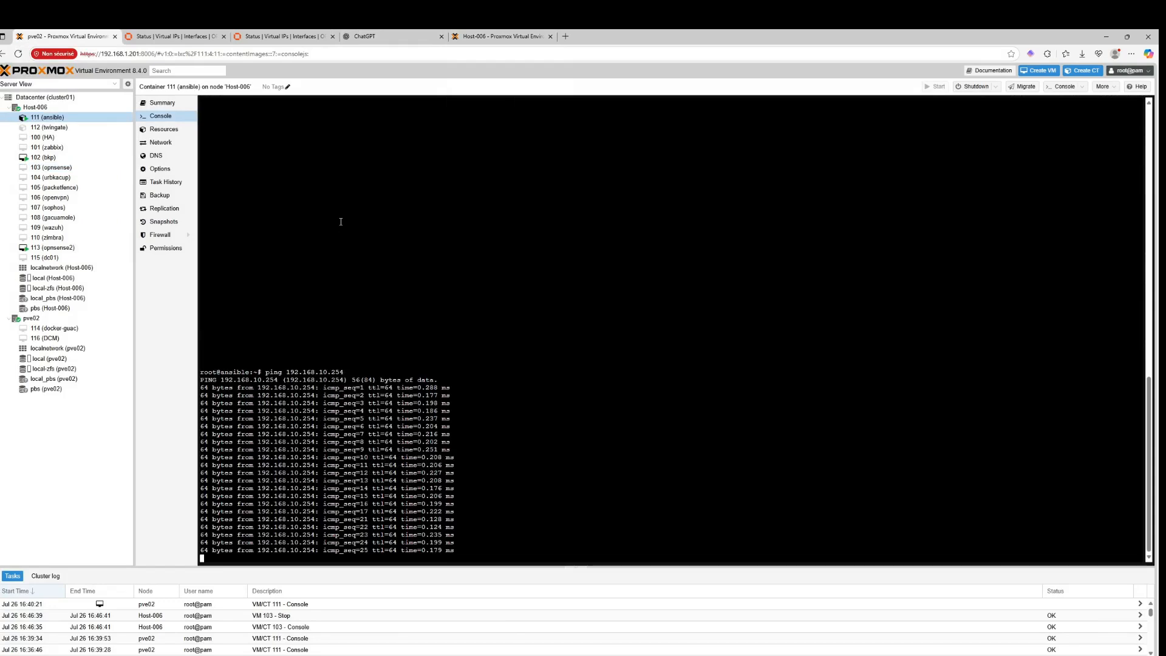
left_click(489, 36)
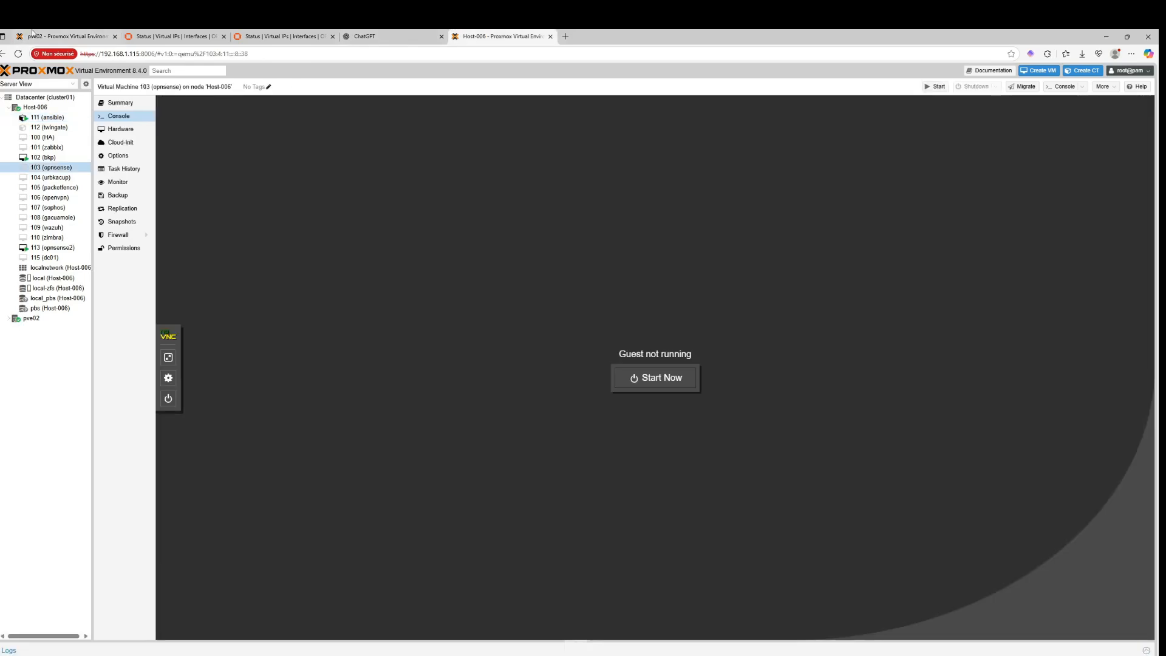
left_click(50, 33)
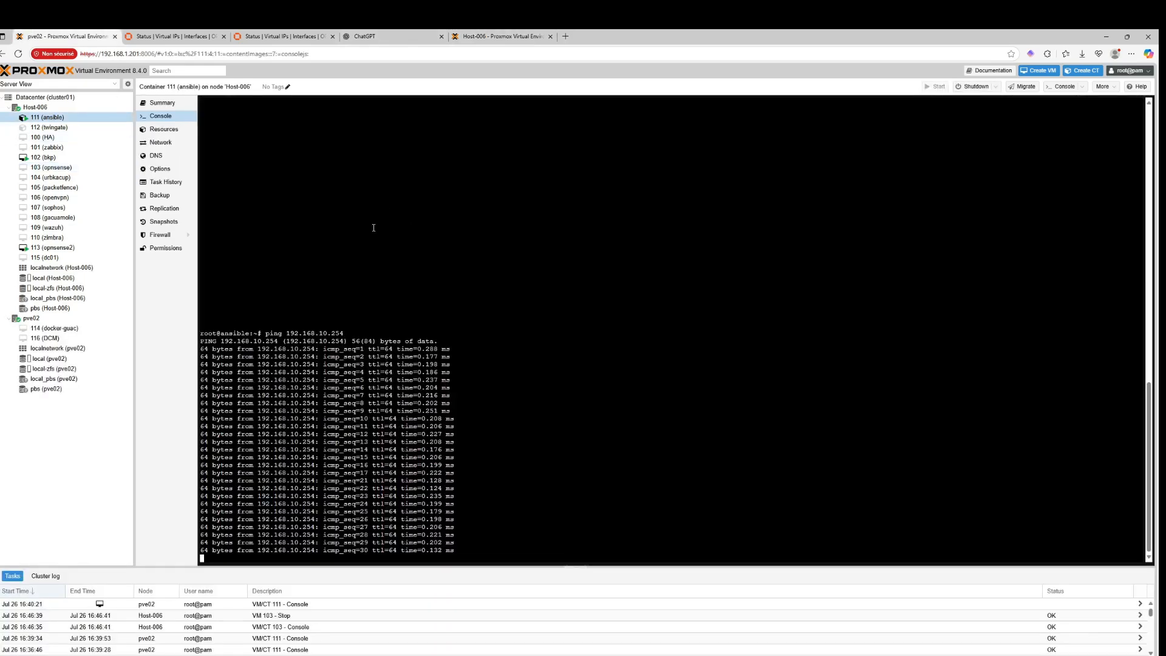
left_click(246, 35)
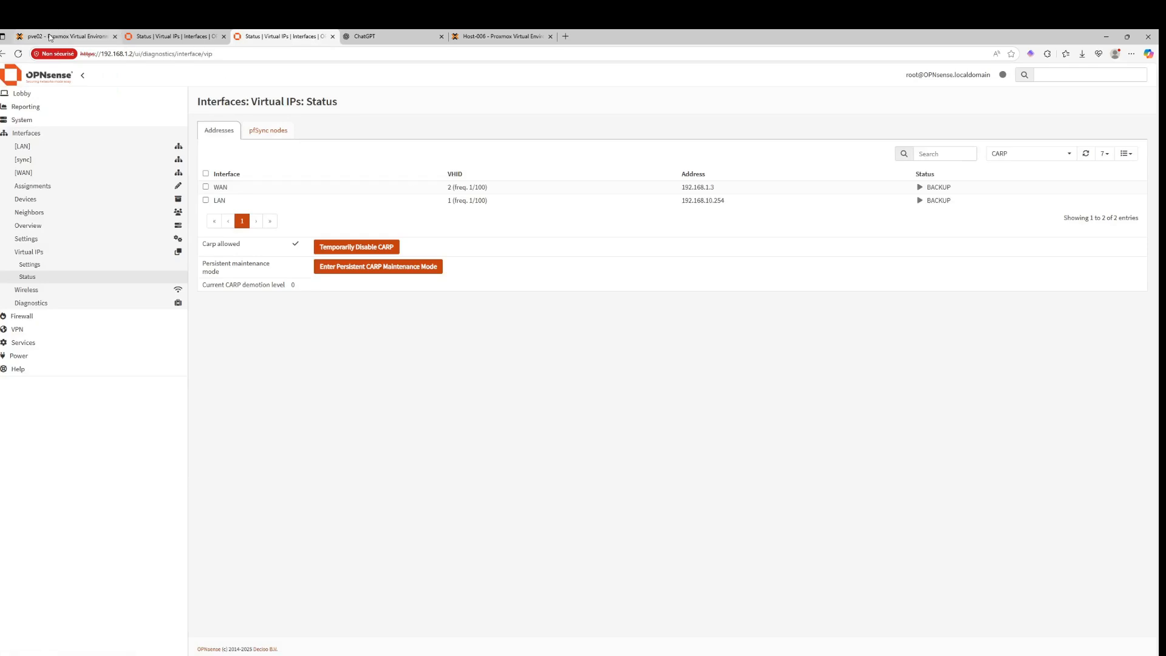
left_click(21, 59)
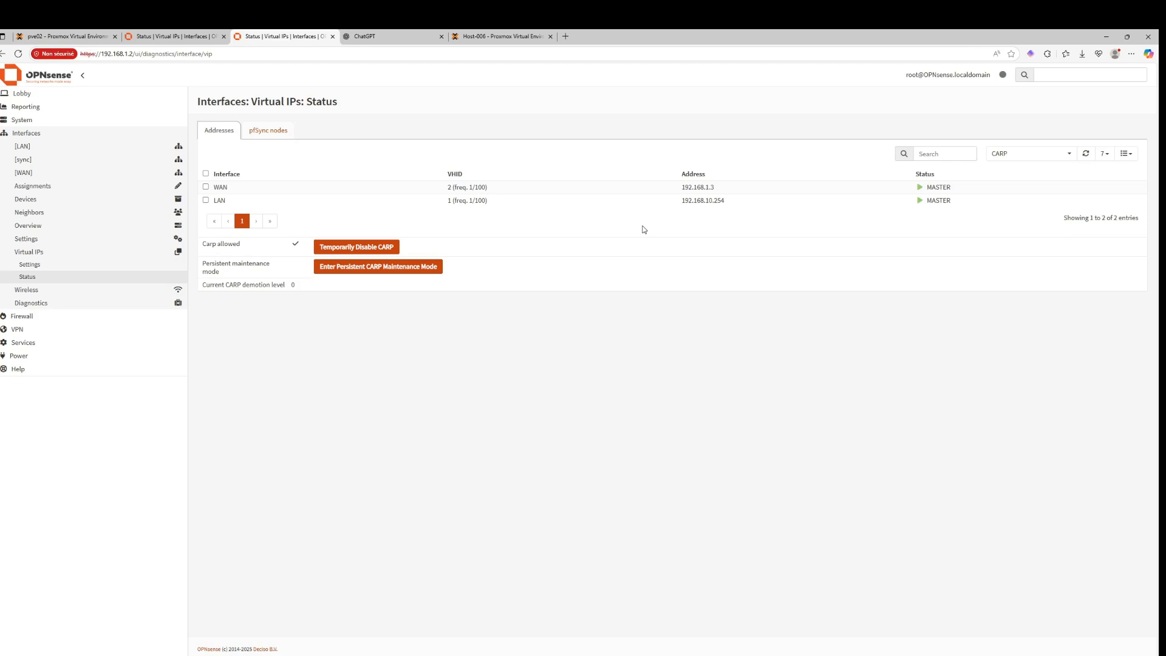
left_click(170, 36)
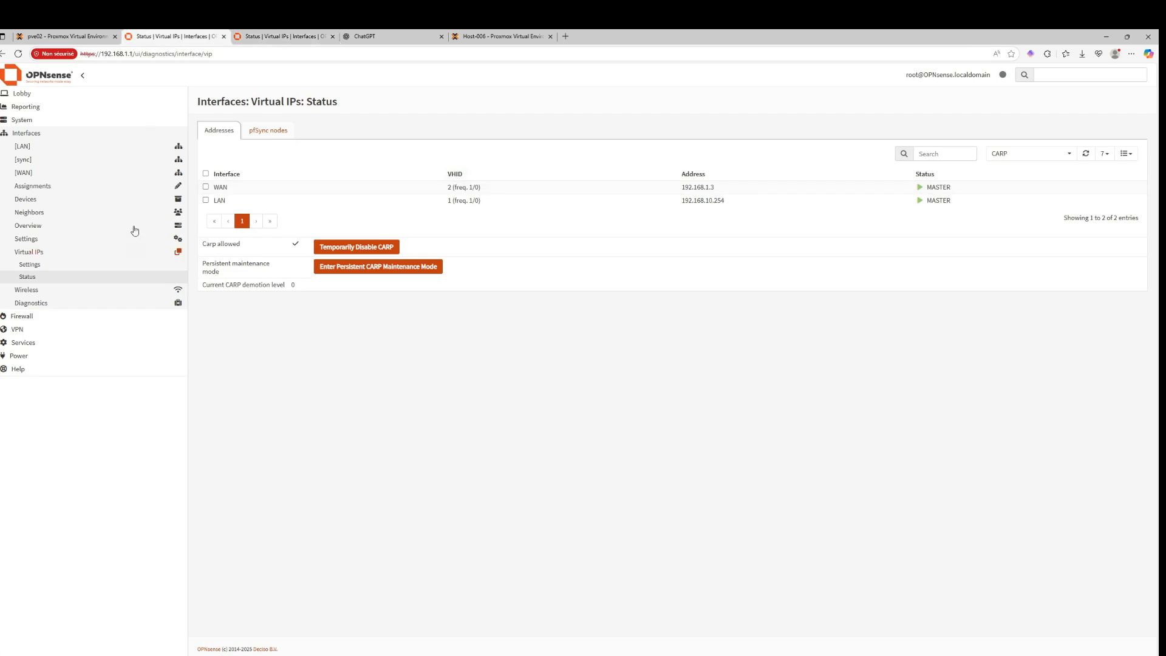
Step: Start virtual machine 103 (opnsense) again from its console in Proxmox
left_click(64, 36)
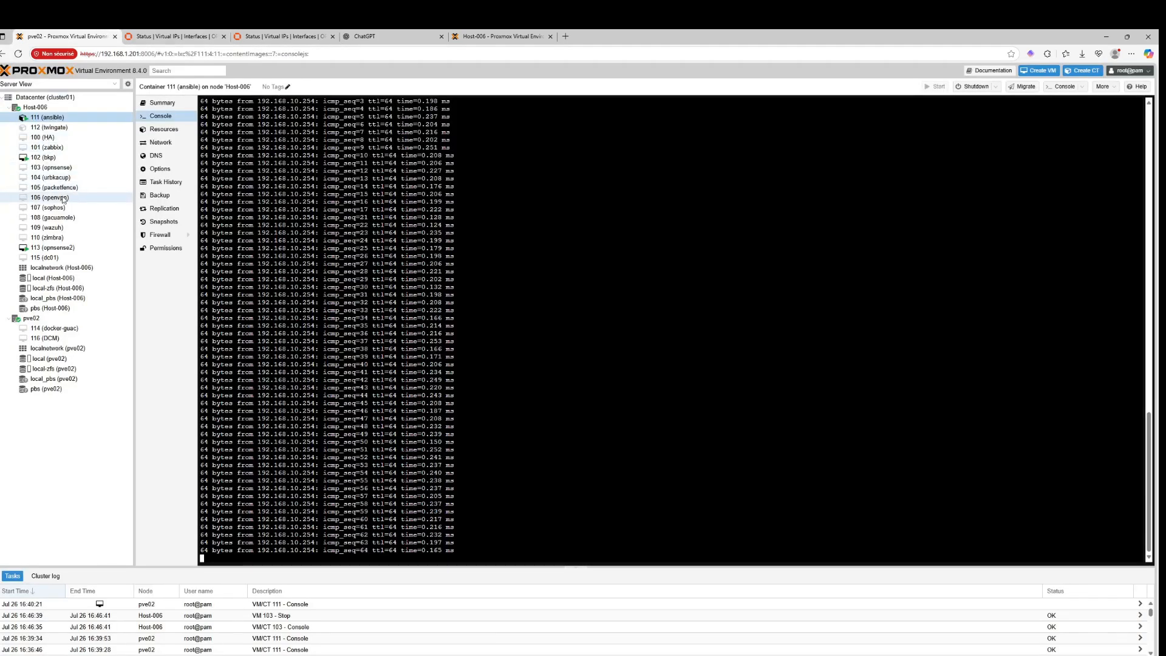
left_click(66, 169)
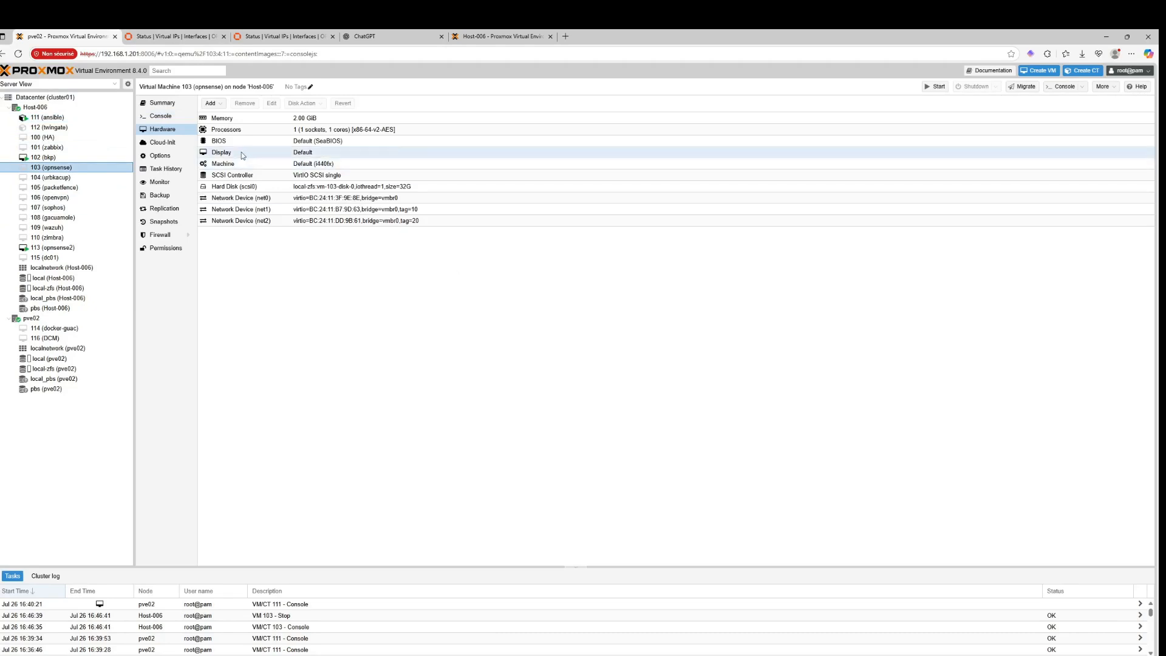
left_click(161, 115)
left_click(674, 341)
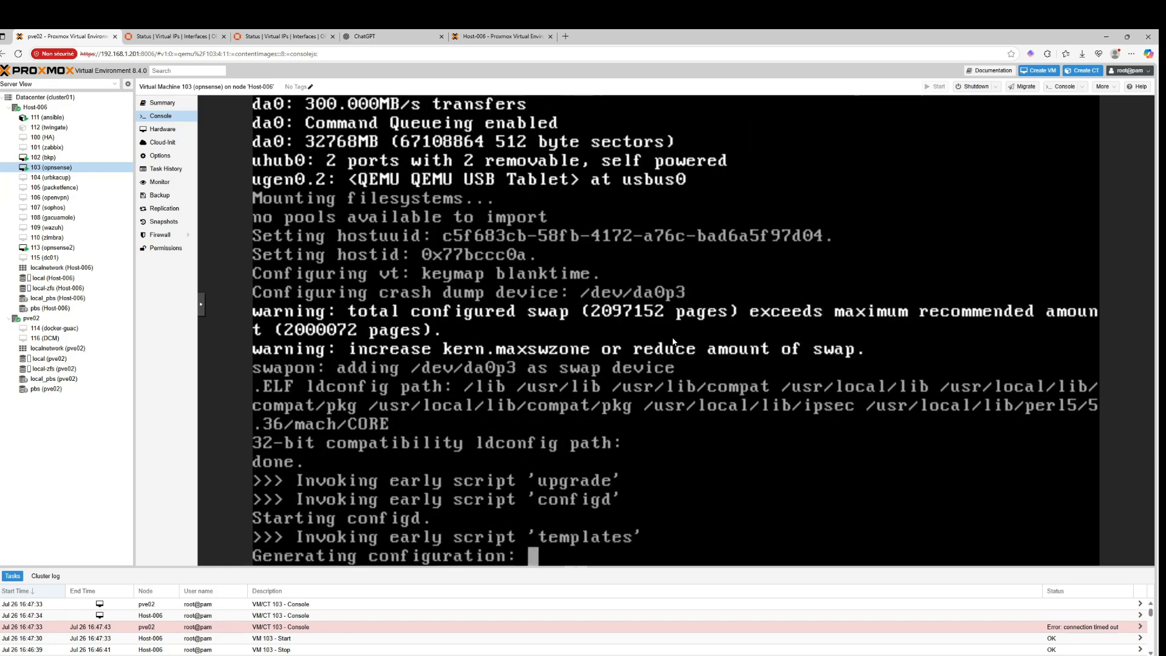
Step: Monitor the first firewall's boot and repeatedly reload the second firewall's virtual IP status to watch its CARP roles
left_click(167, 34)
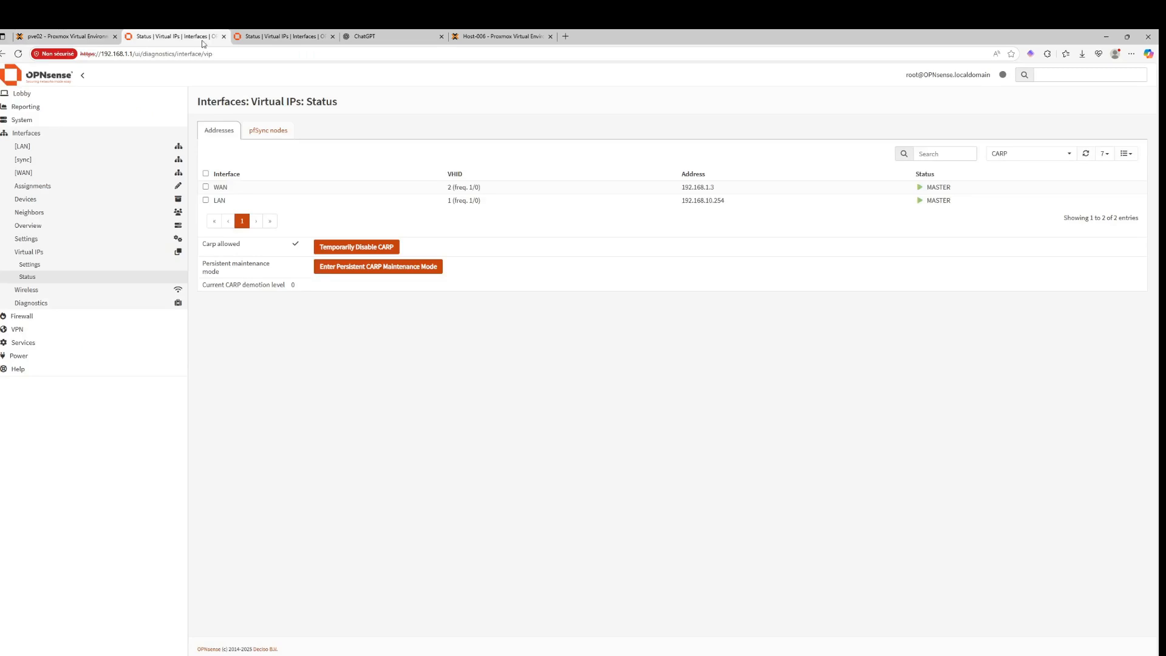
left_click(288, 35)
left_click(19, 54)
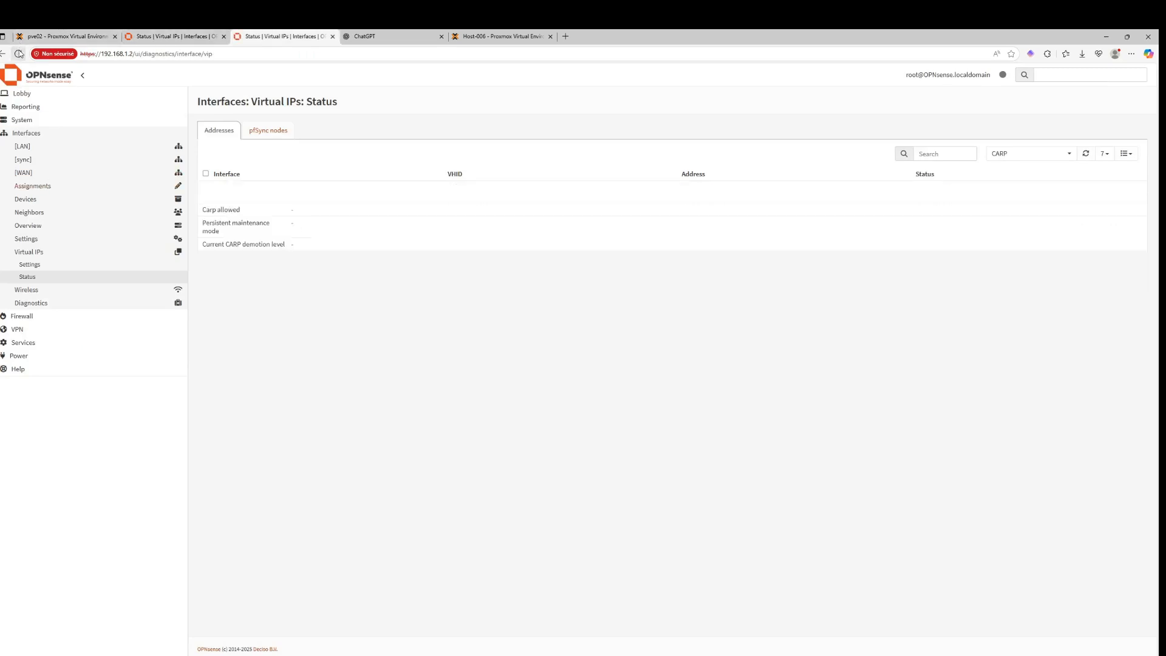
left_click(19, 53)
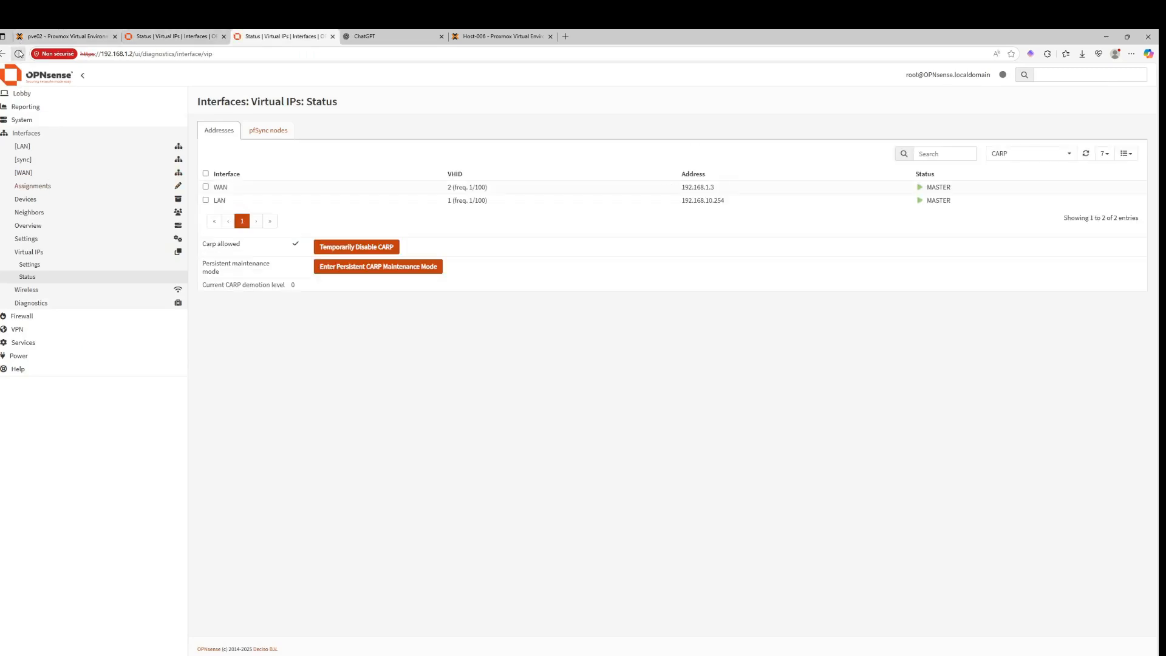
left_click(37, 35)
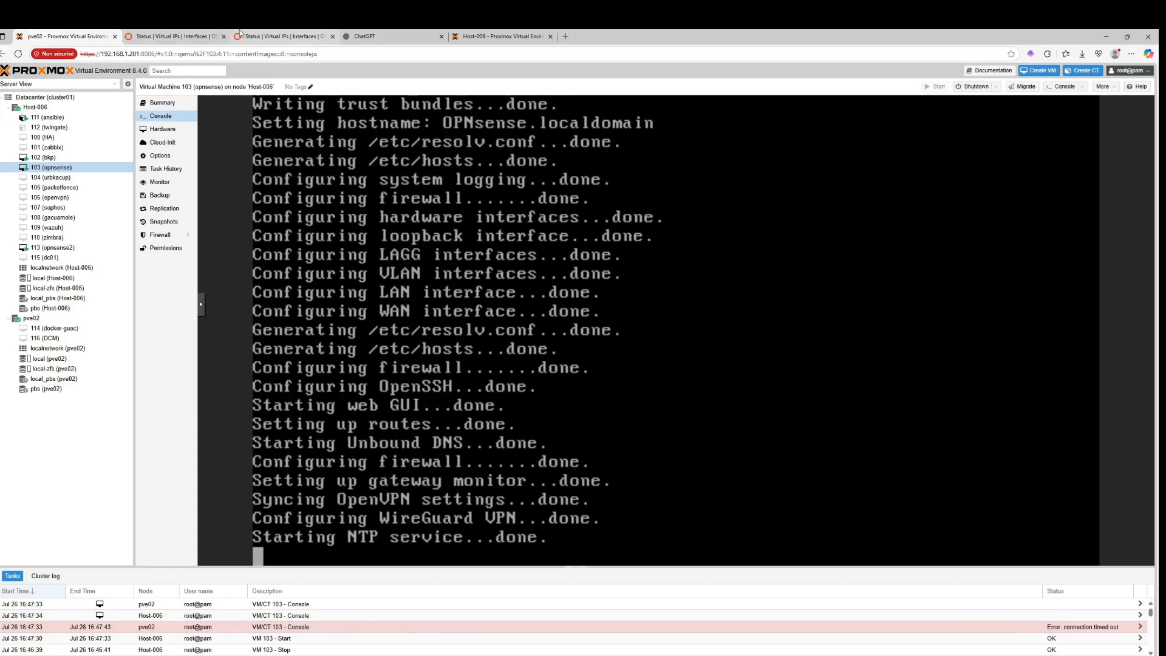
left_click(288, 36)
left_click(18, 55)
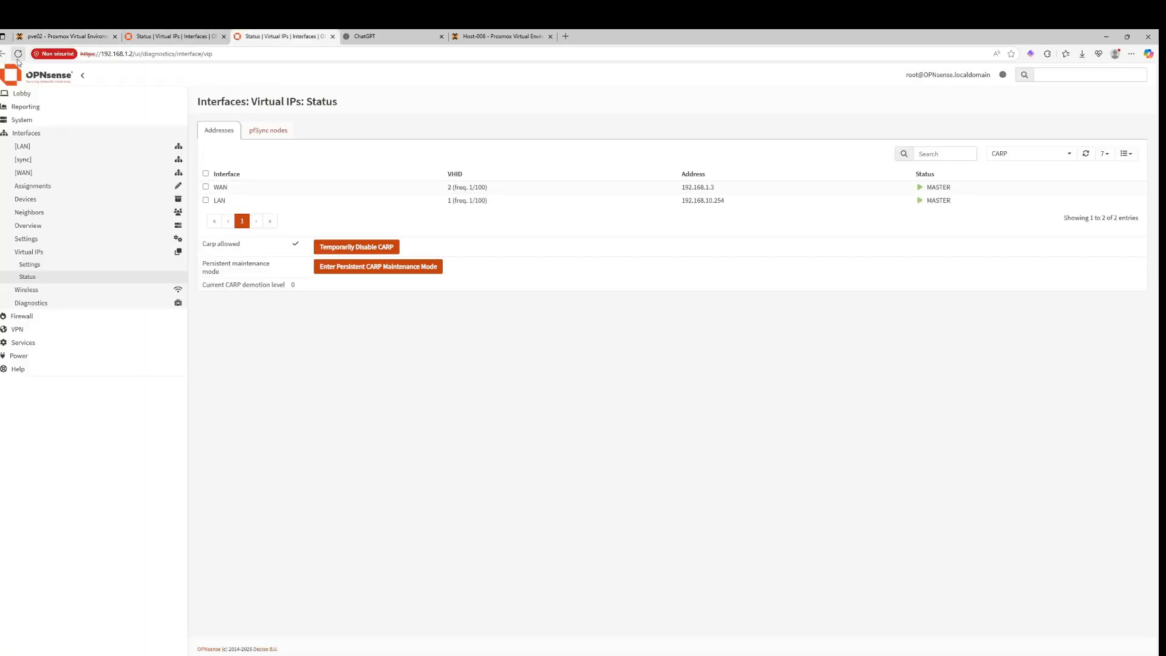
left_click(19, 54)
left_click(18, 59)
left_click(18, 58)
left_click(19, 58)
Step: Reload the first firewall's web interface and log back in as root with the account password
key("ctrl+shift+Tab")
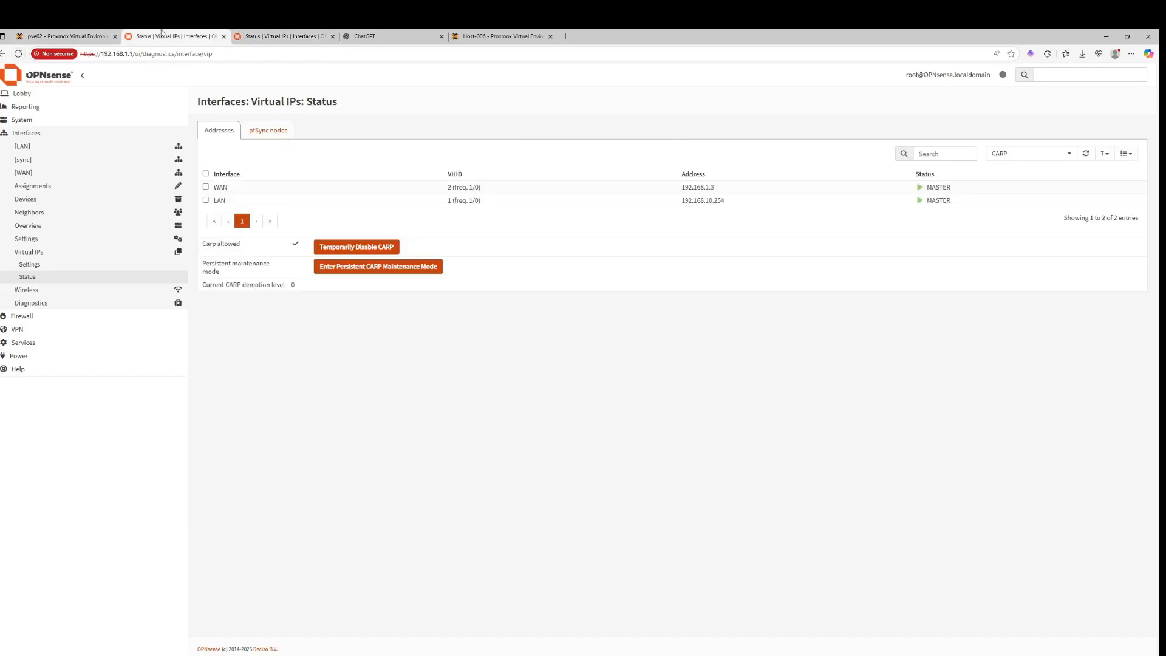
left_click(18, 55)
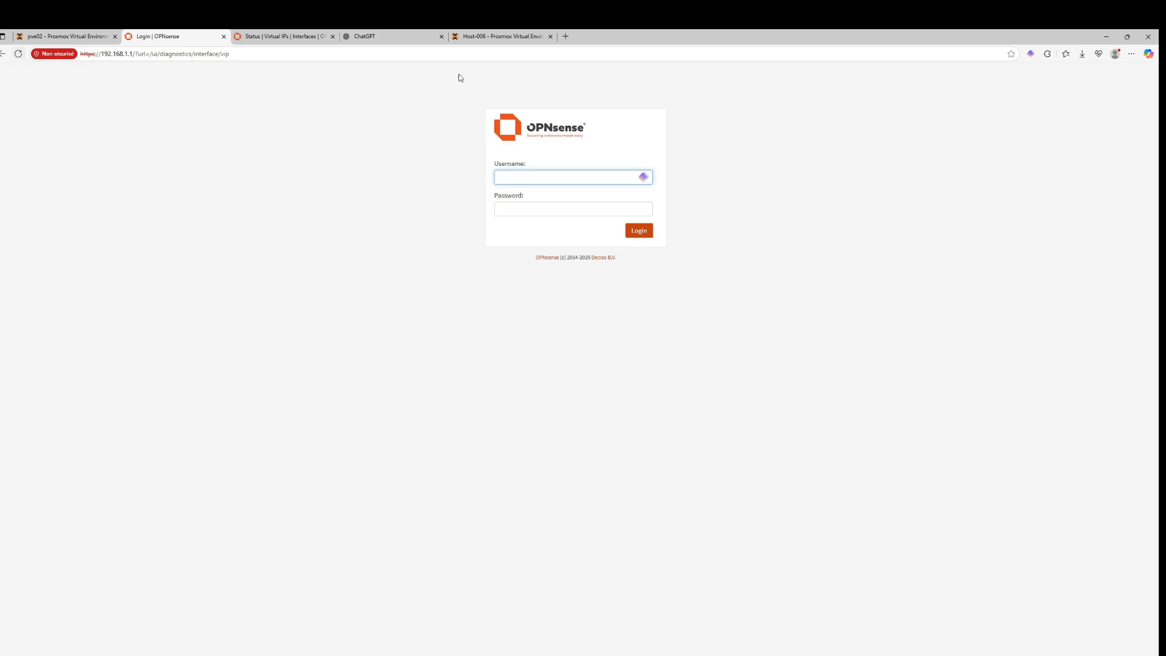
key("ctrl+Tab")
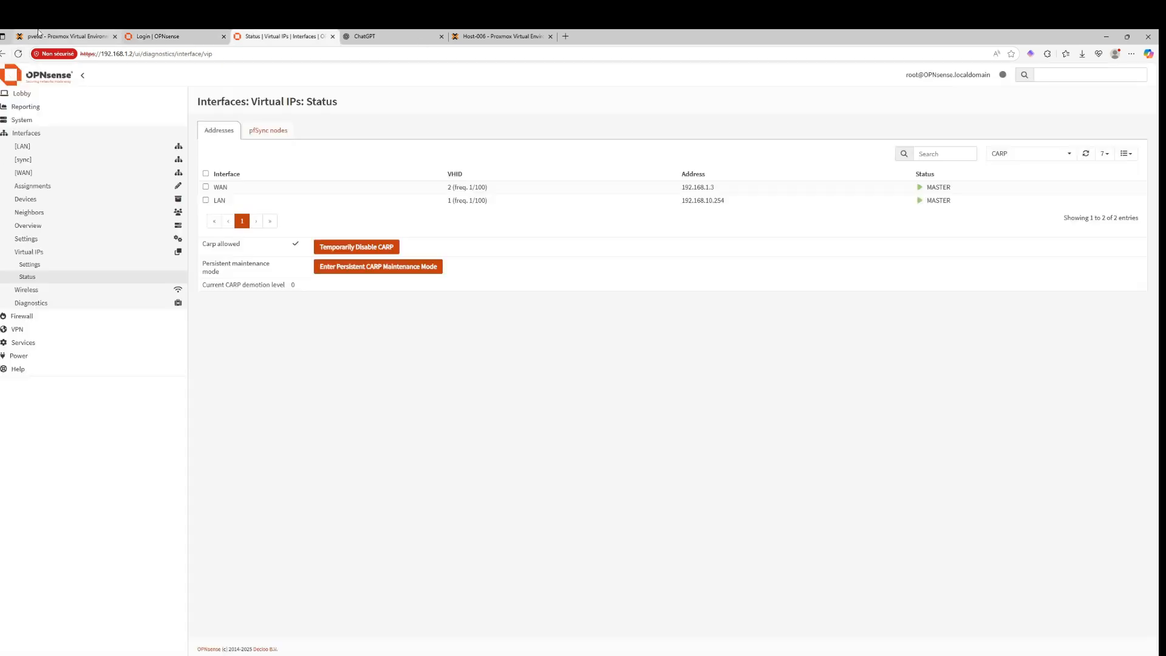
left_click(19, 53)
left_click(19, 54)
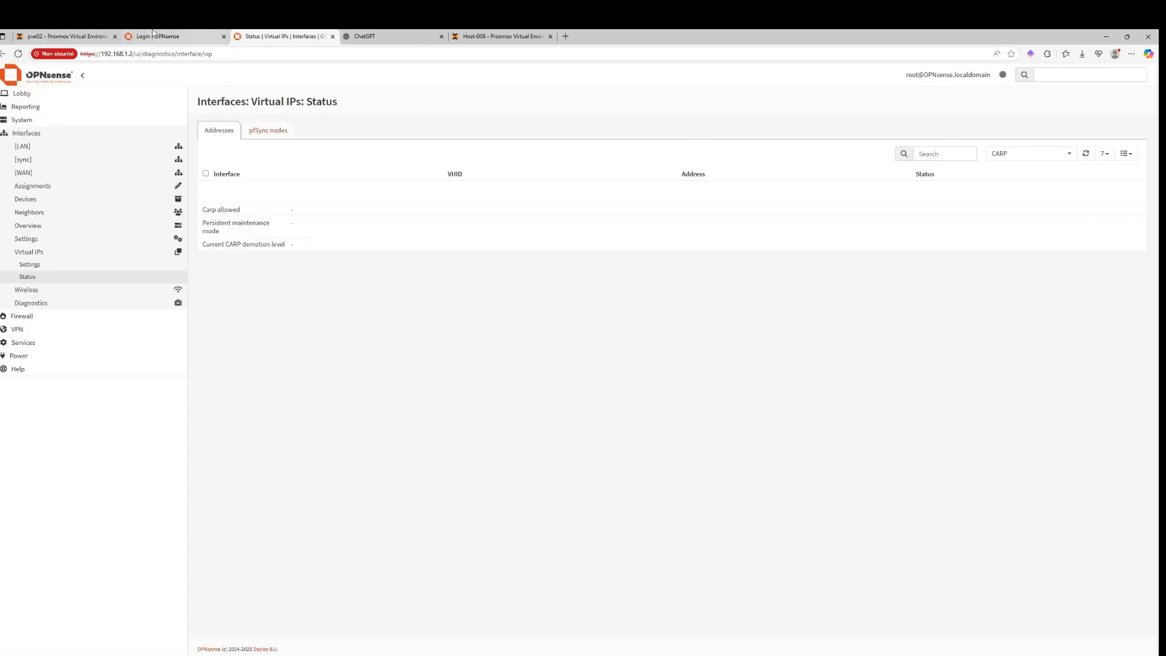
key("ctrl+shift+Tab")
type("root")
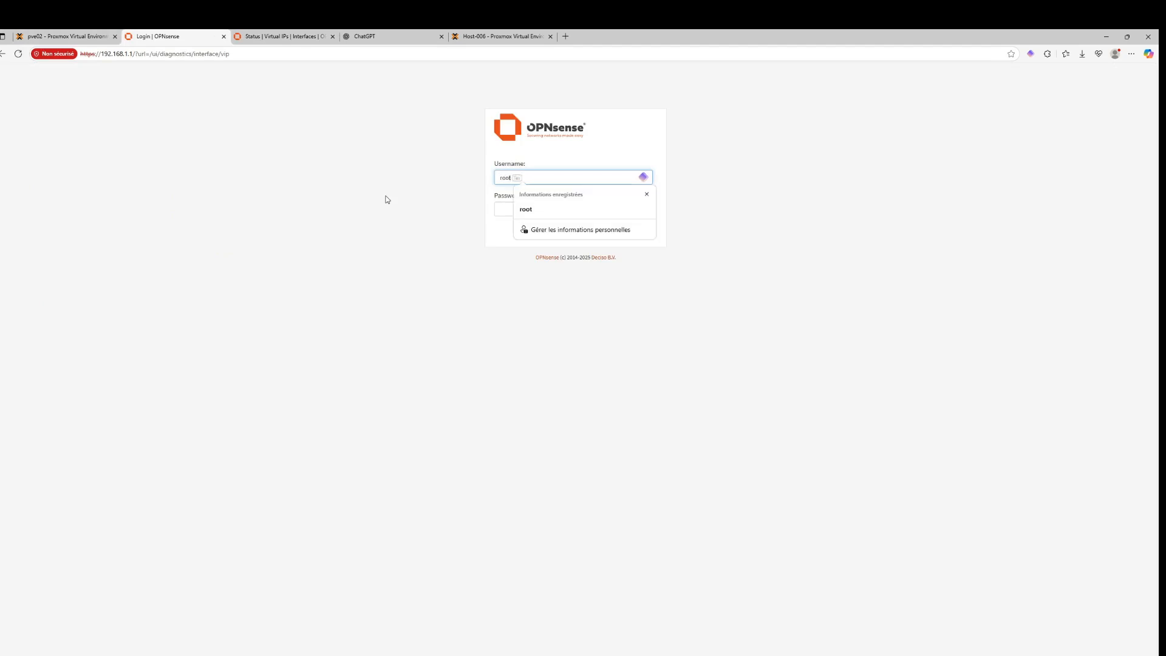
key("Tab")
type("••••••••")
key("Return")
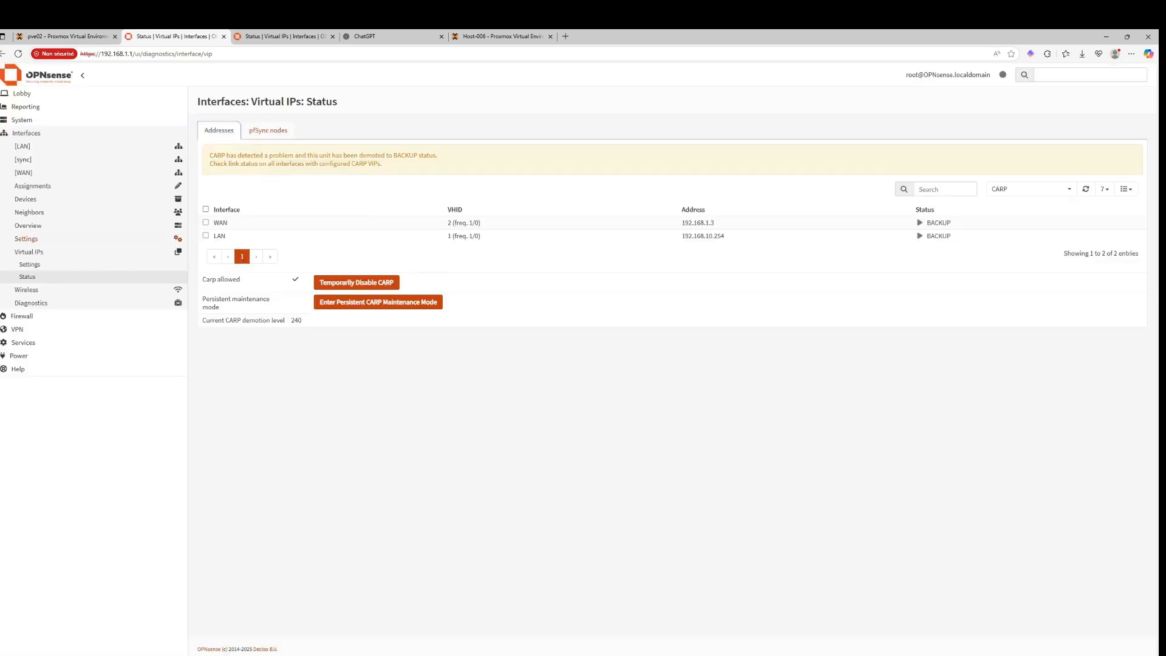
Step: Check the first firewall's boot console and reload both virtual IP status pages to compare the CARP roles
left_click(18, 54)
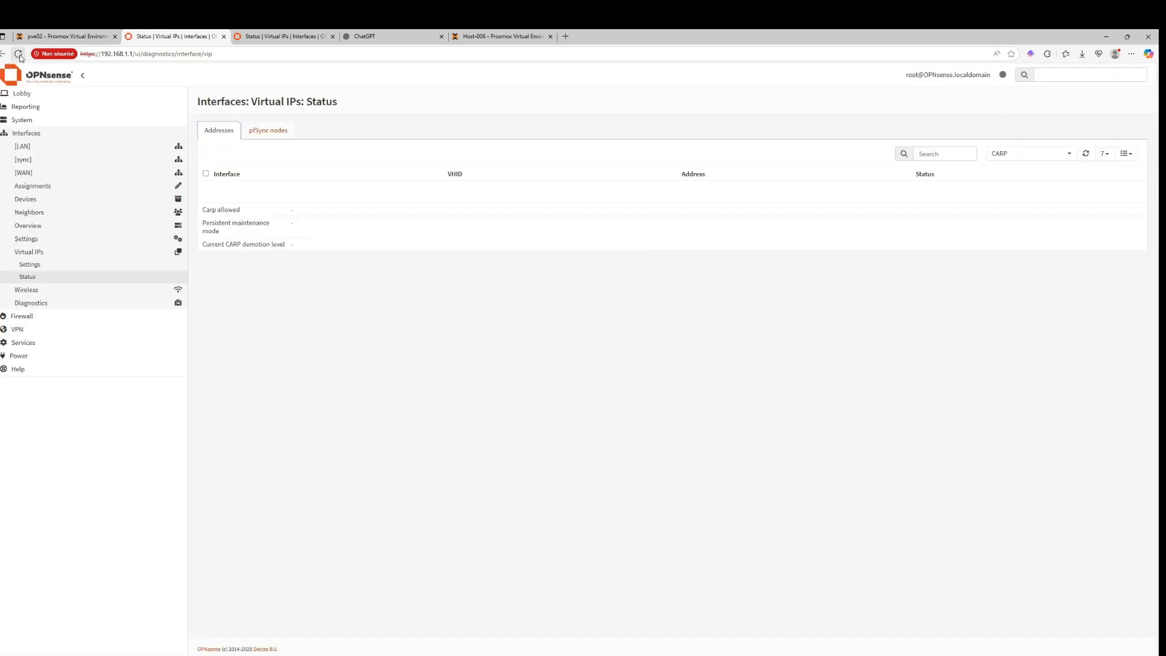
left_click(19, 54)
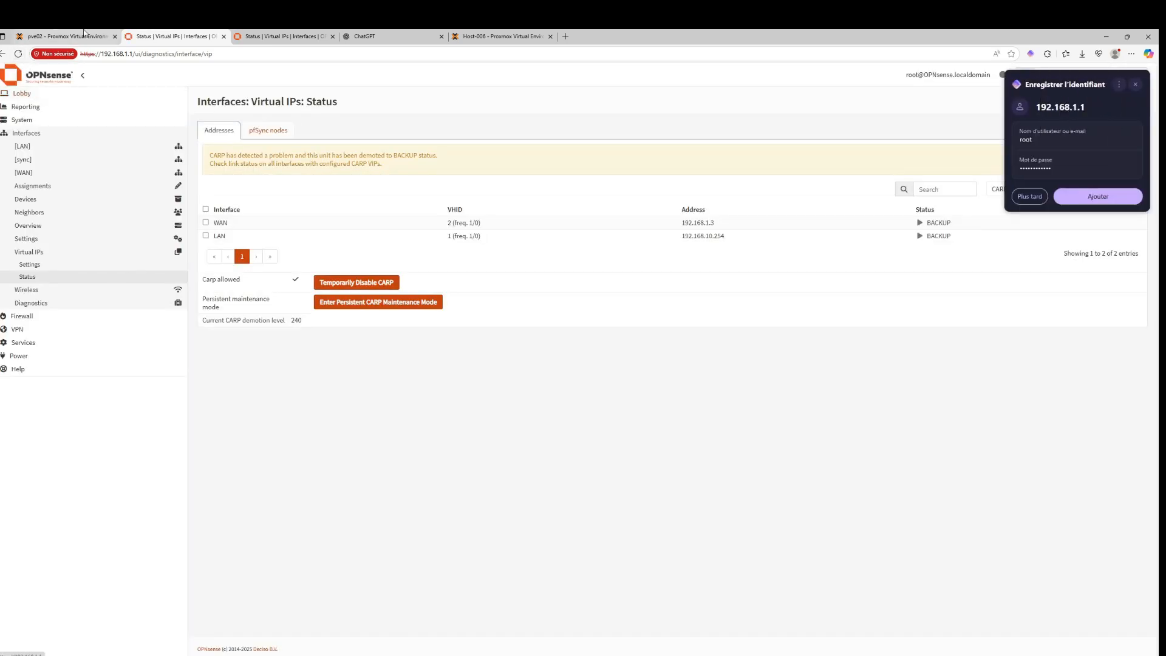
left_click(85, 35)
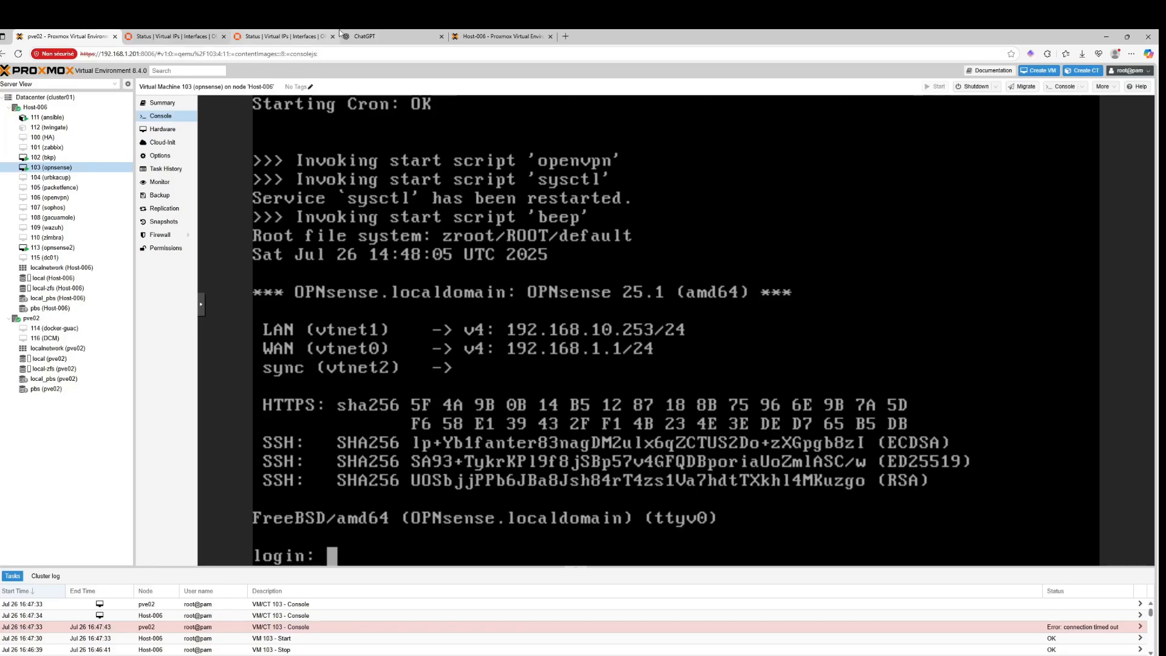
left_click(304, 34)
left_click(18, 53)
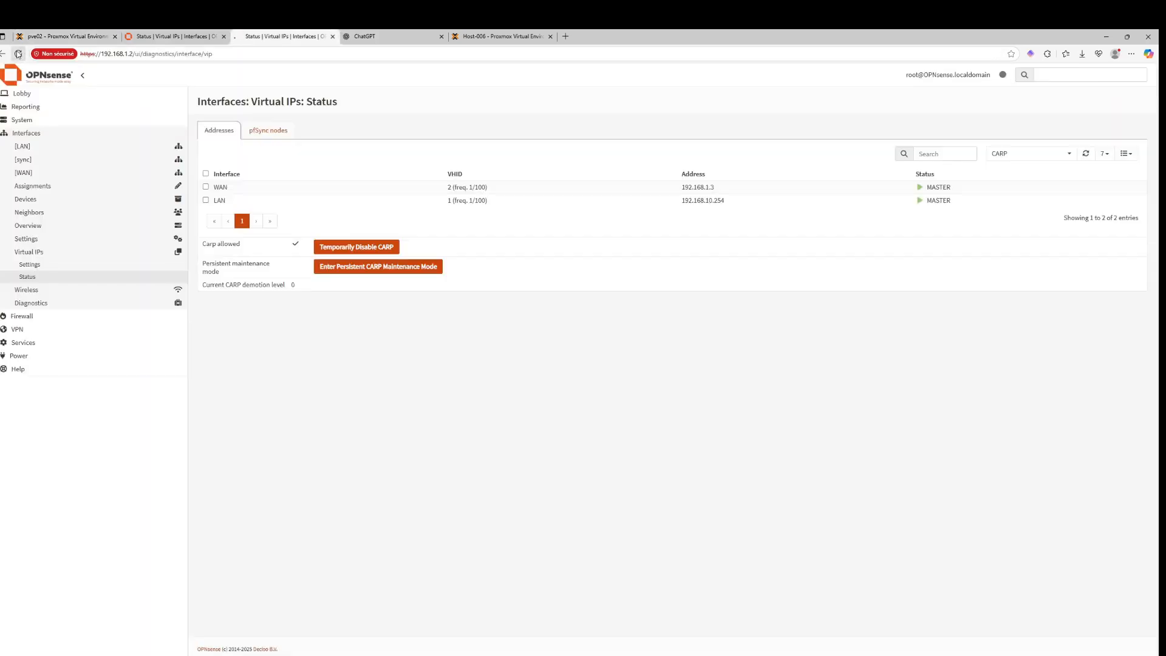
left_click(170, 36)
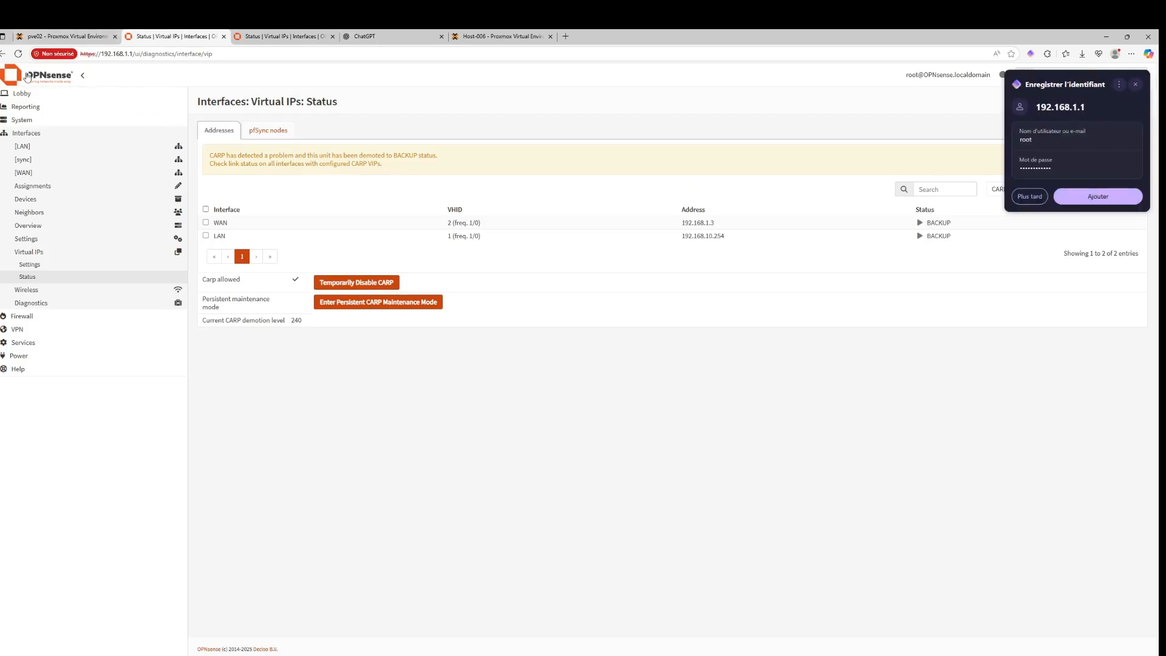
left_click(18, 54)
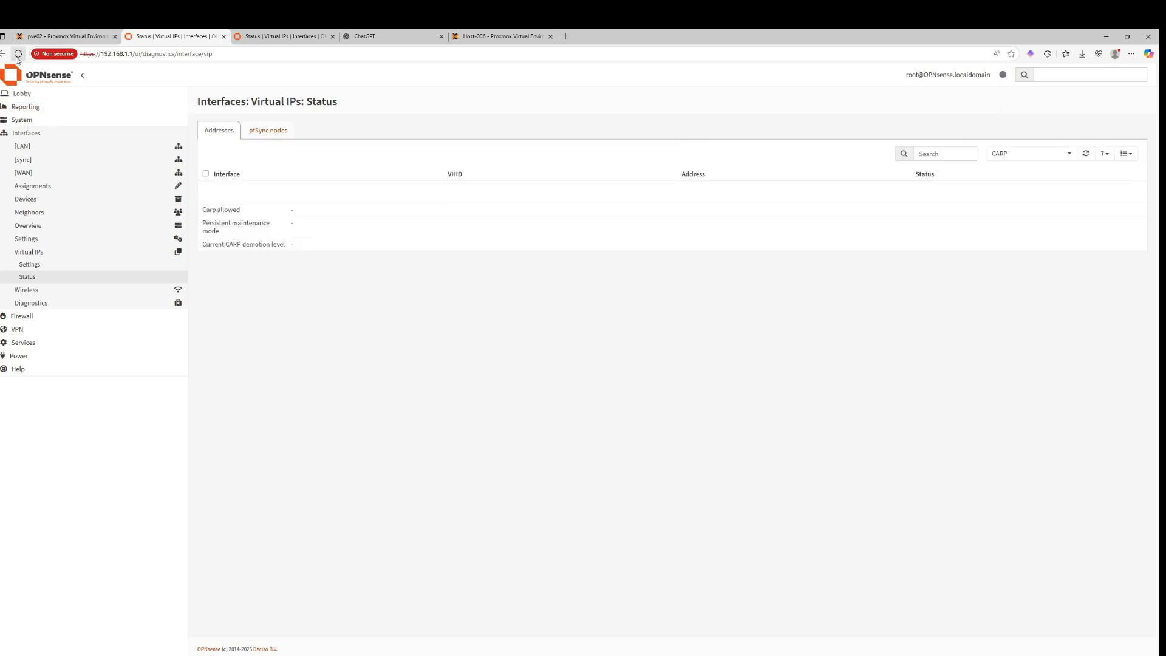
Step: Put the second firewall into persistent CARP maintenance mode
left_click(245, 35)
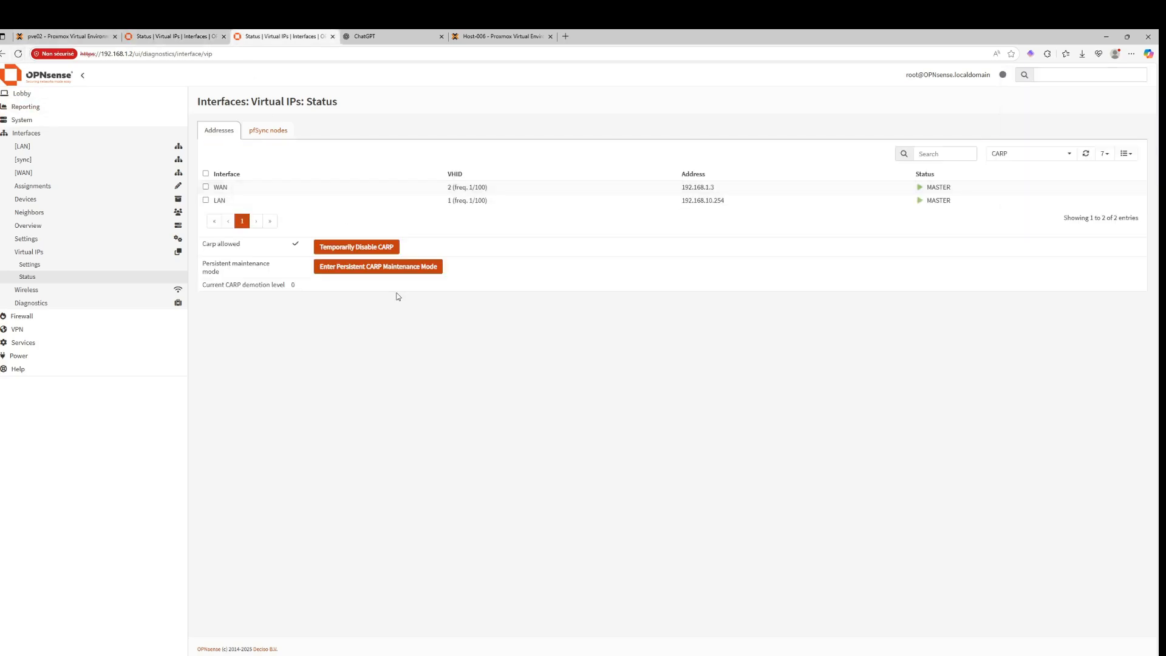
left_click(405, 268)
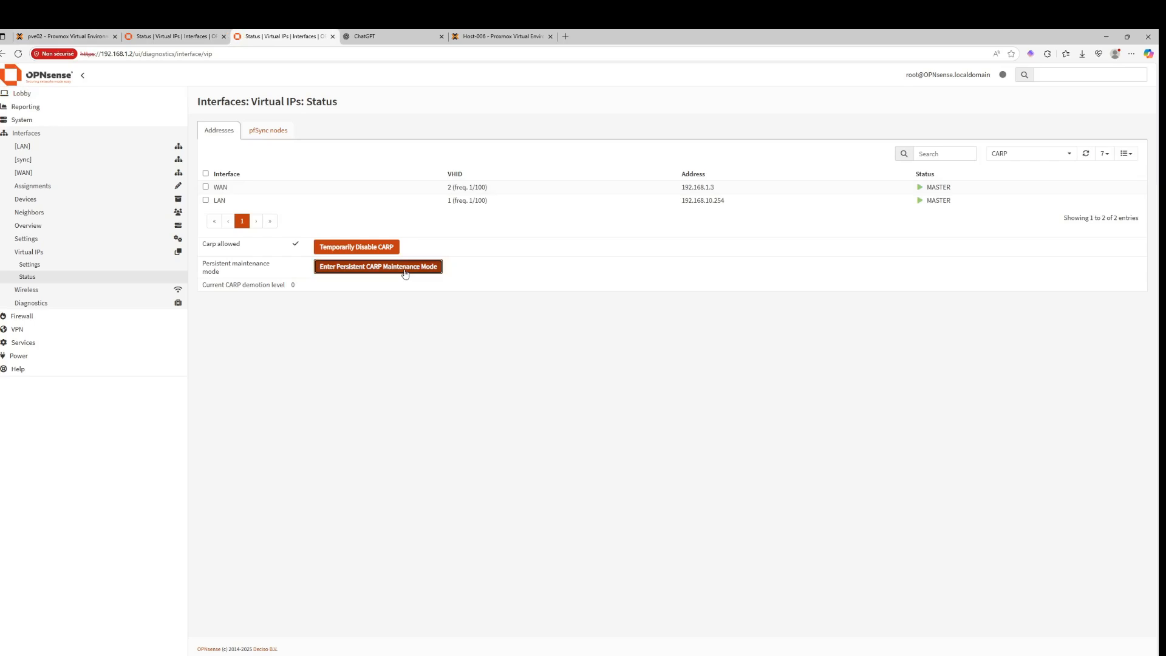
Step: Reload the second firewall's virtual IP status and compare its CARP roles with those of the first firewall
left_click(20, 53)
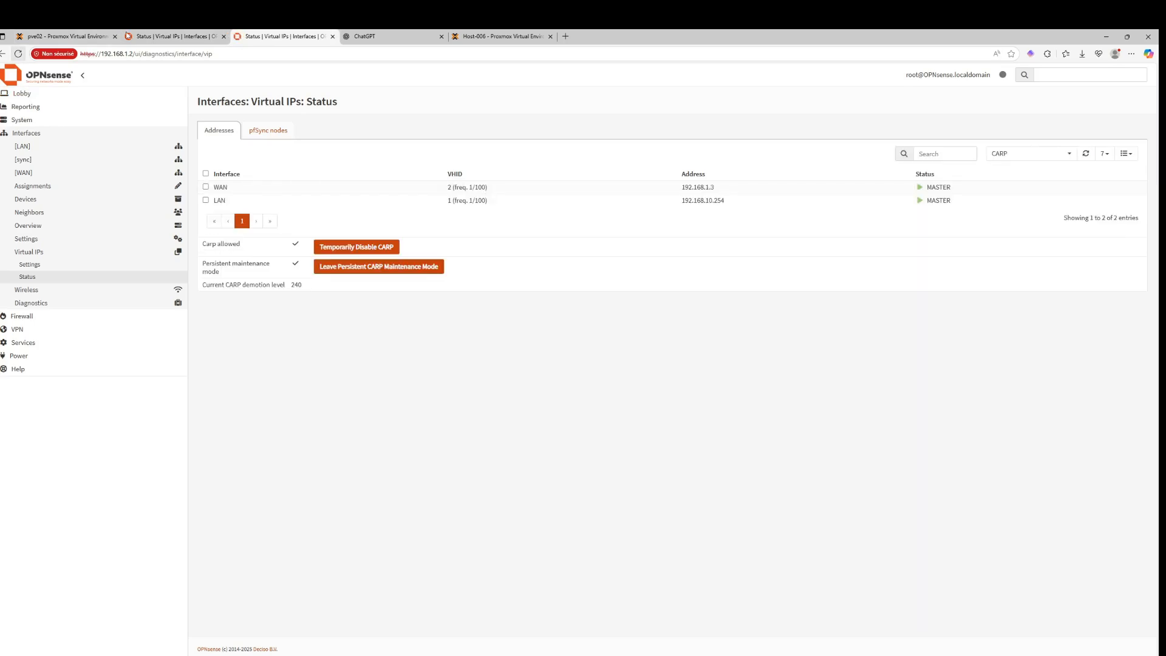
key("ctrl+shift+Tab")
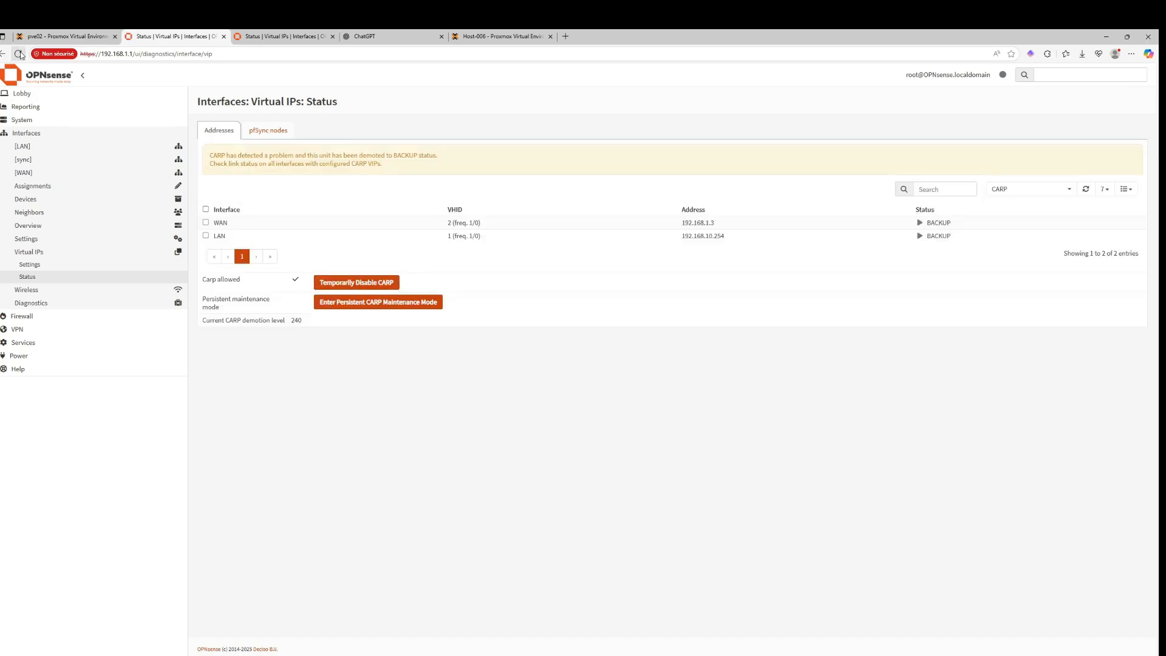
left_click(285, 34)
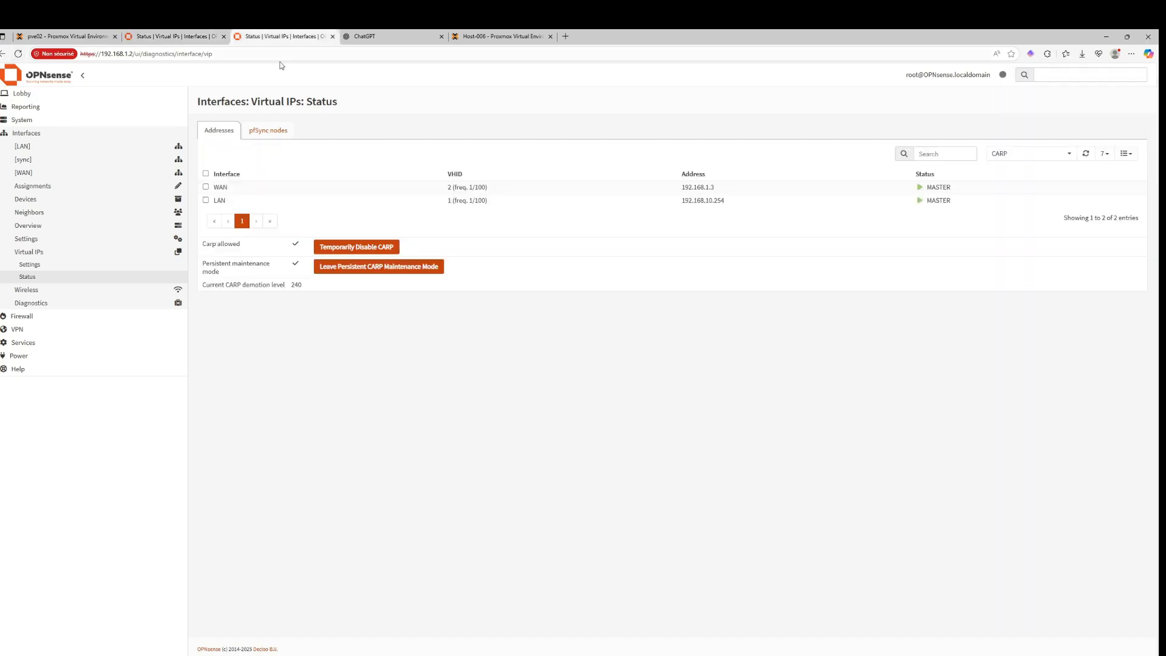
Step: Take the second firewall out of persistent CARP maintenance mode, then recheck both virtual IP status pages and the first firewall's Proxmox console
left_click(348, 270)
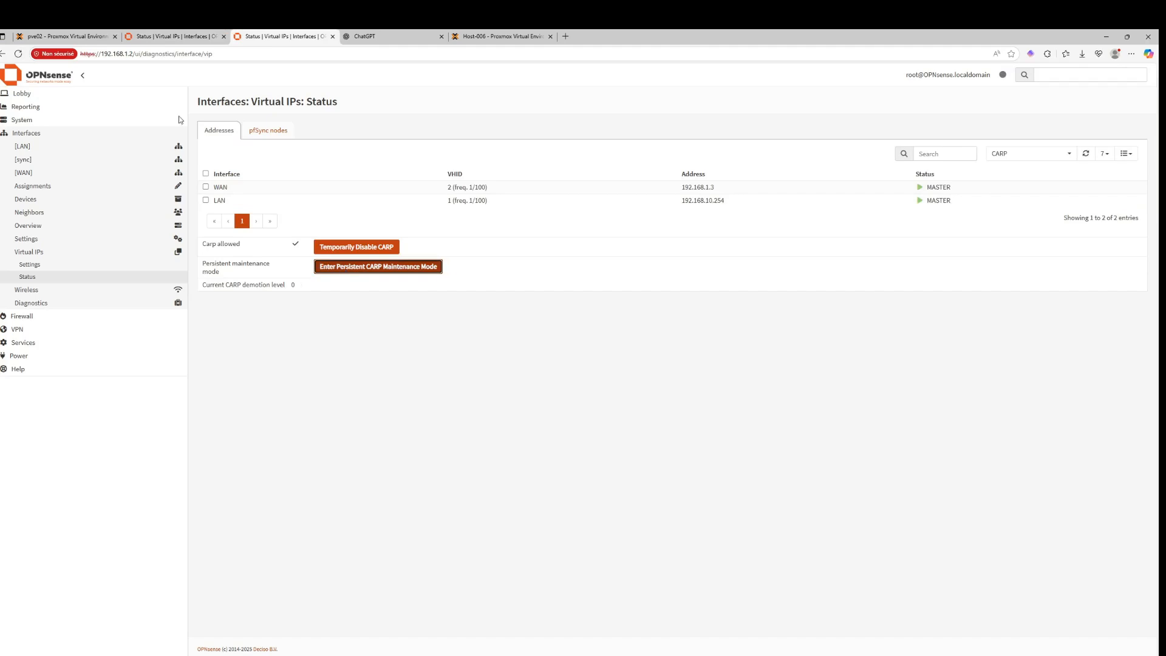
left_click(17, 54)
left_click(160, 34)
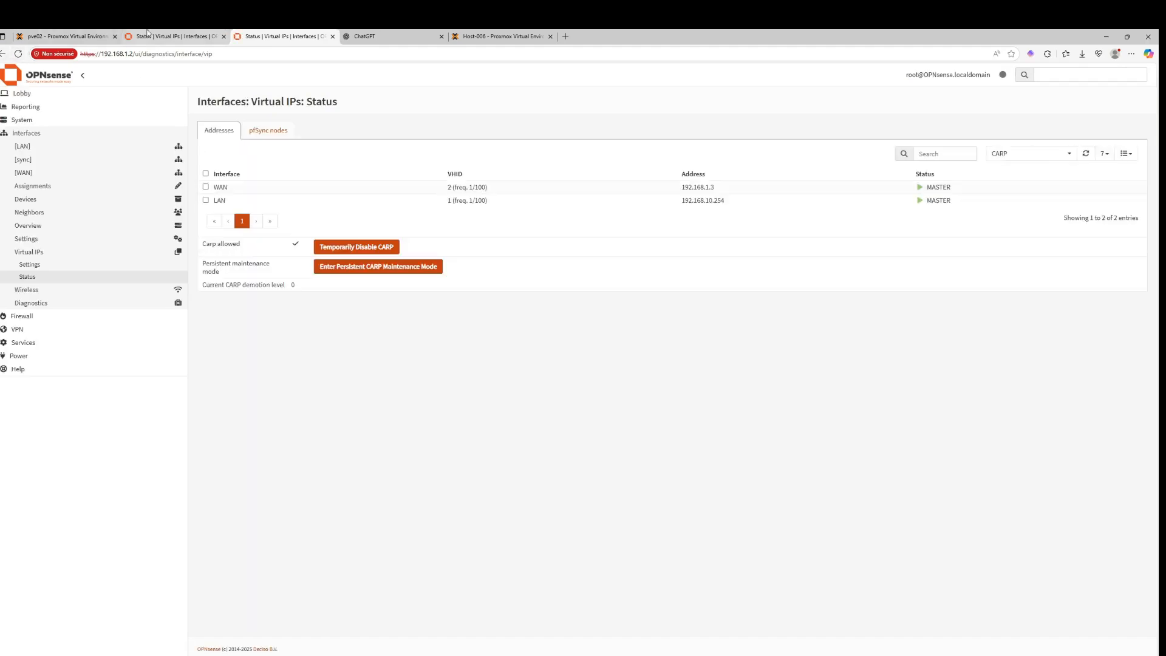
left_click(18, 54)
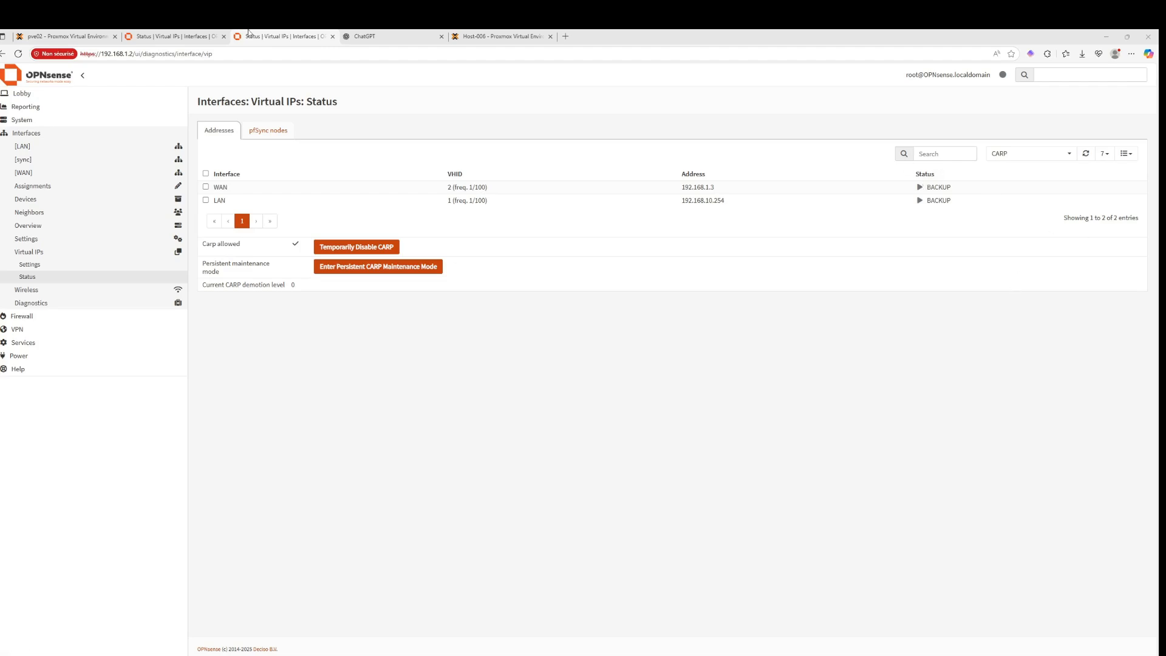
left_click(67, 35)
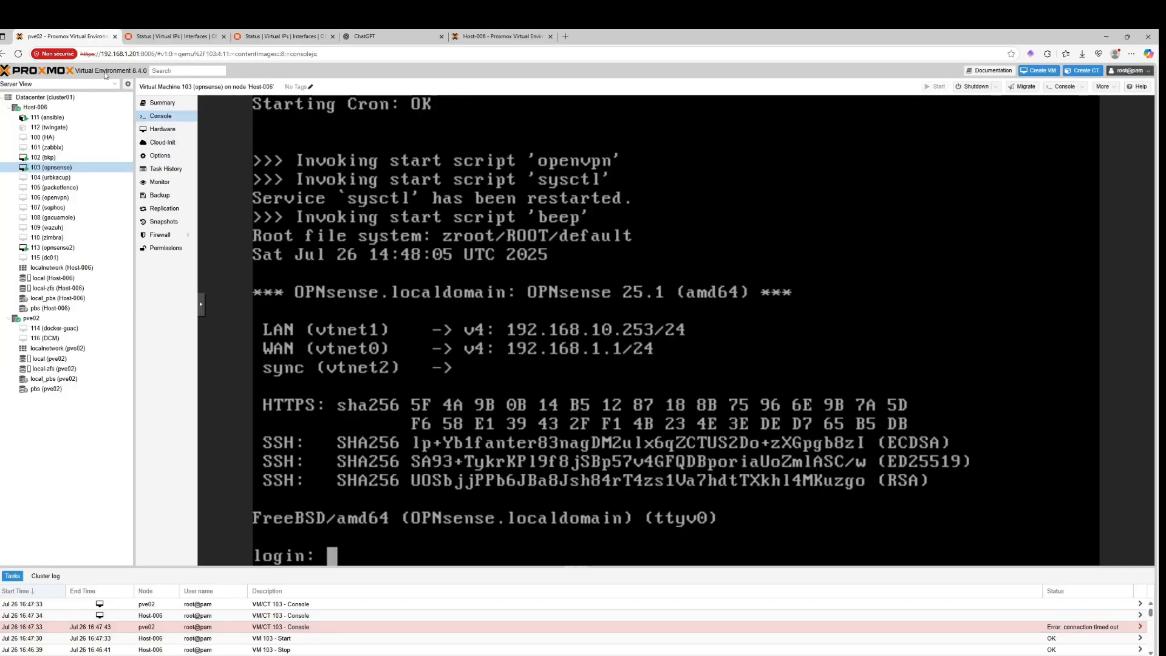